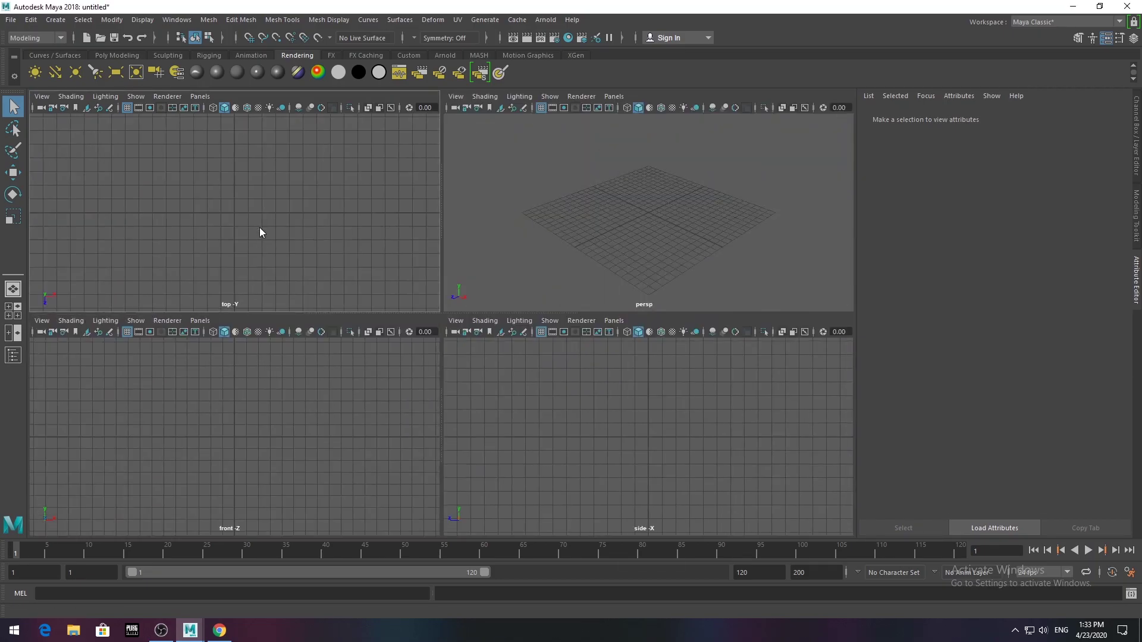
key(space)
- Import kar.jpg from Downloads as an image plane in the maximised top view
click(42, 96)
click(238, 371)
click(162, 202)
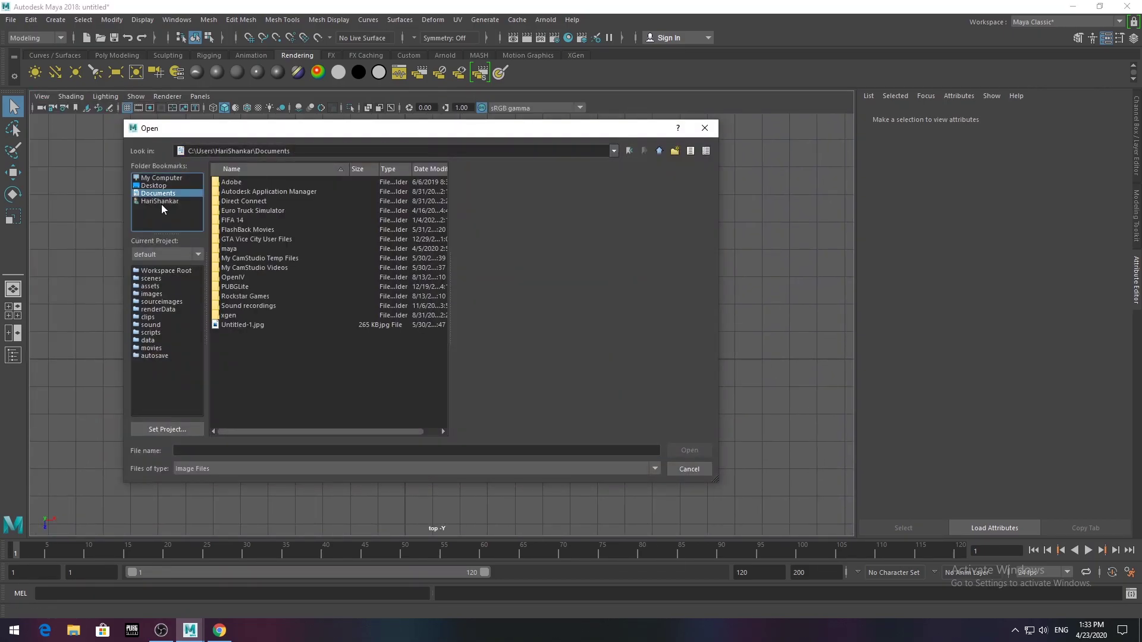
double_click(247, 246)
click(248, 278)
click(259, 400)
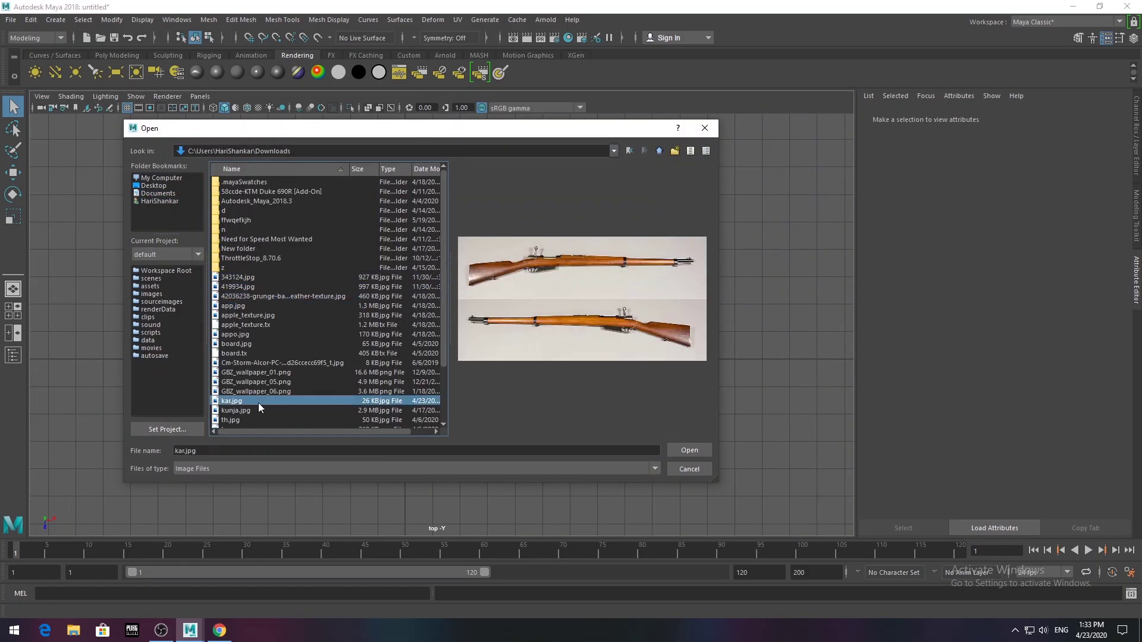
click(690, 450)
scroll(440, 341, up, 3)
scroll(432, 357, up, 4)
click(342, 181)
- Frame the kar.jpg image plane and scale it up
key(f)
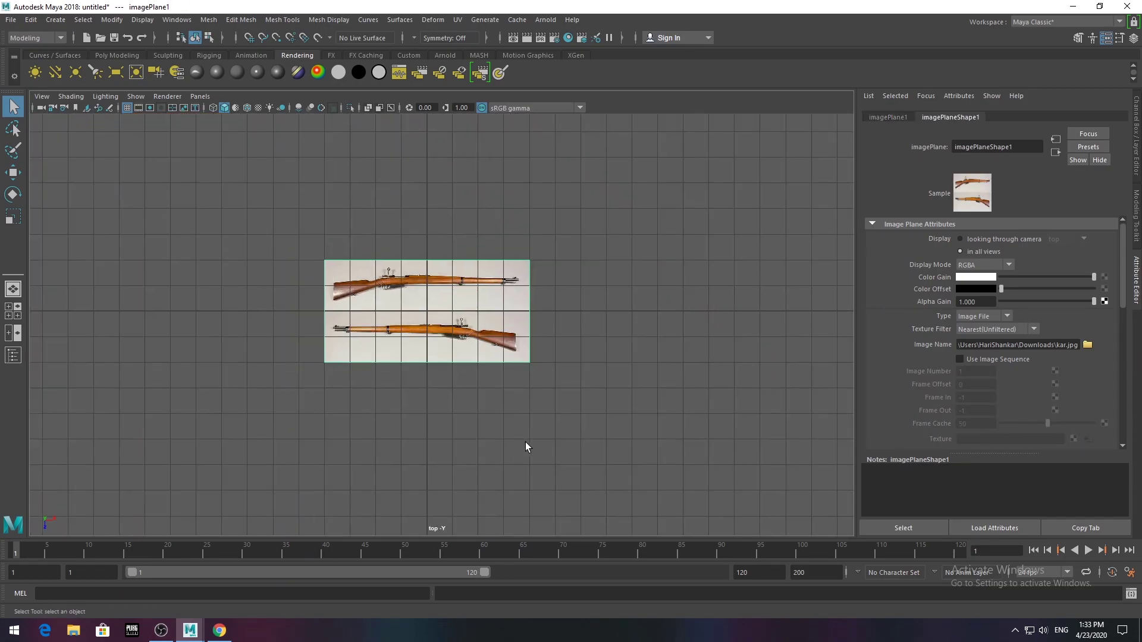
drag(427, 316, 595, 316)
click(811, 325)
scroll(509, 284, up, 5)
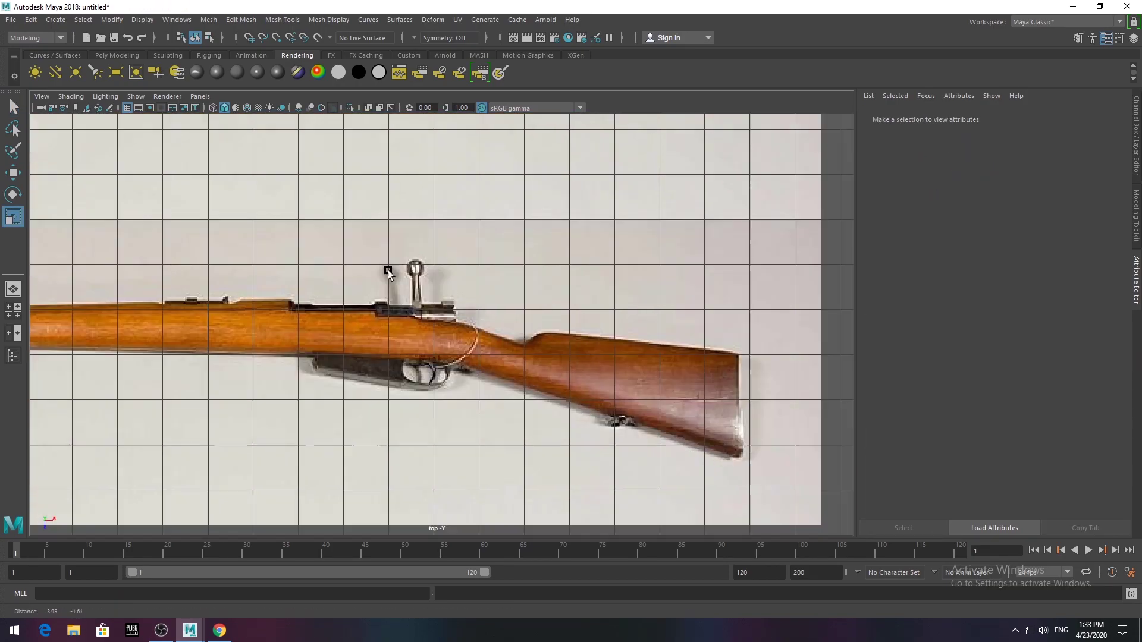
scroll(509, 284, down, 5)
scroll(497, 372, up, 5)
scroll(430, 331, down, 4)
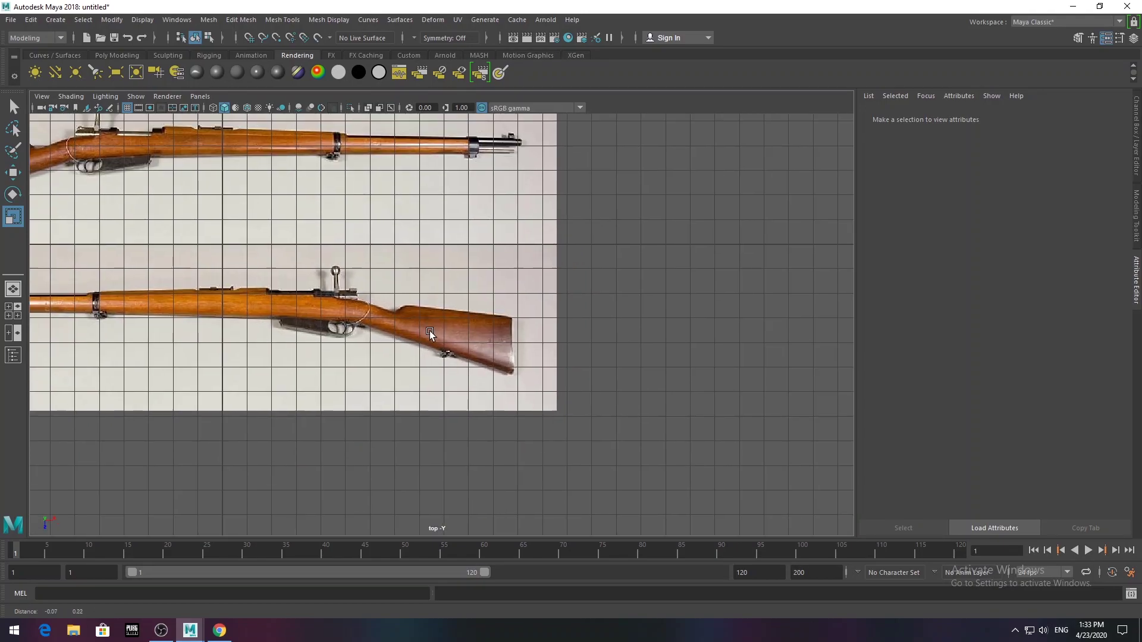
scroll(429, 331, up, 3)
- Create a polygon cube, stretch it into a long bar, and move it onto the lower rifle
click(46, 76)
scroll(309, 310, down, 4)
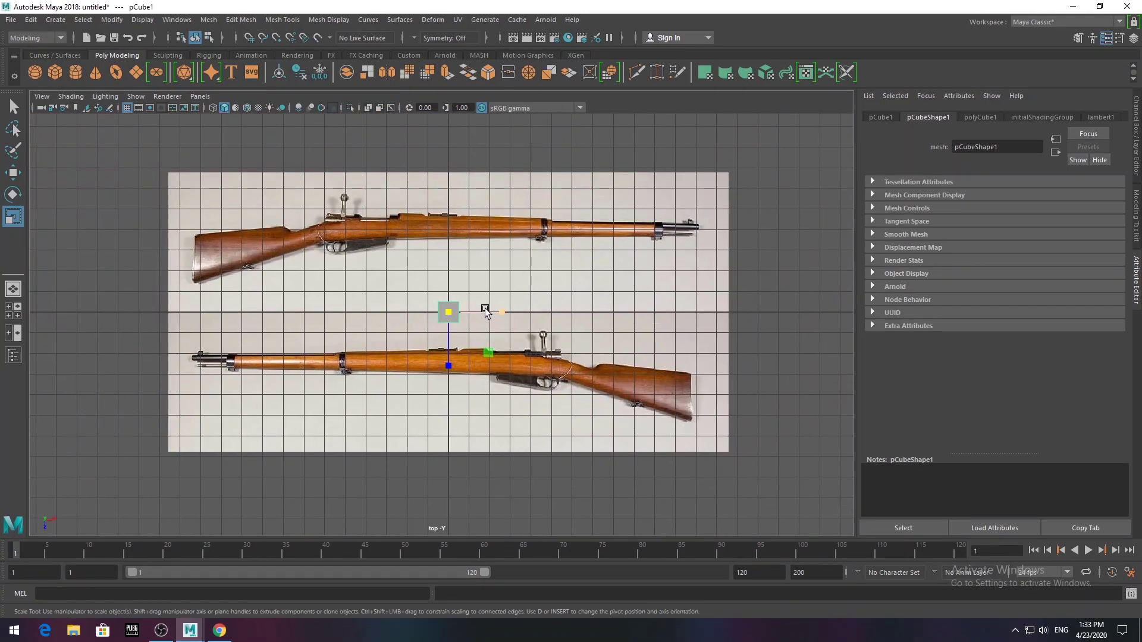
right_drag(450, 311, 459, 275)
key(w)
click(458, 303)
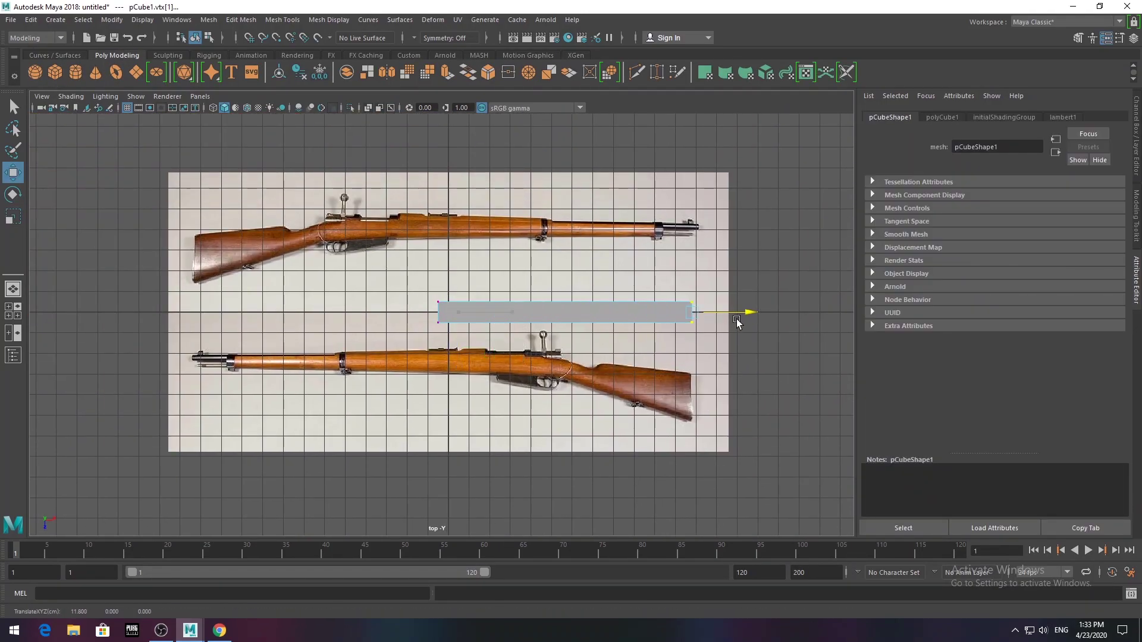
key(F8)
drag(449, 369, 450, 416)
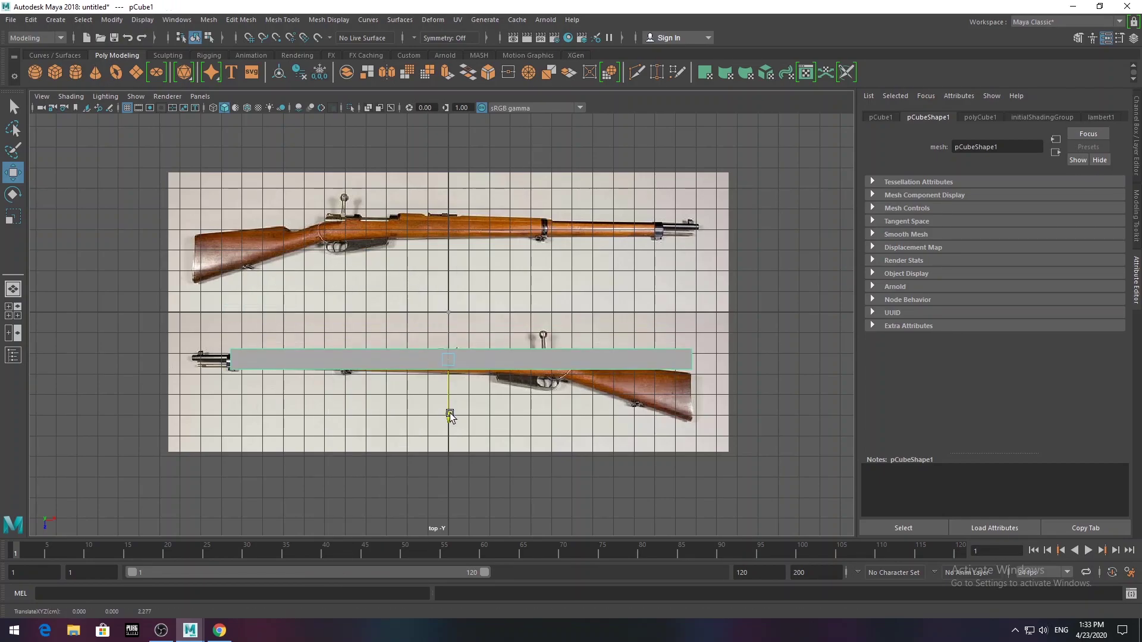
- Turn on X-Ray so the bar is see-through over the reference
click(211, 109)
scroll(342, 259, up, 5)
scroll(621, 351, down, 2)
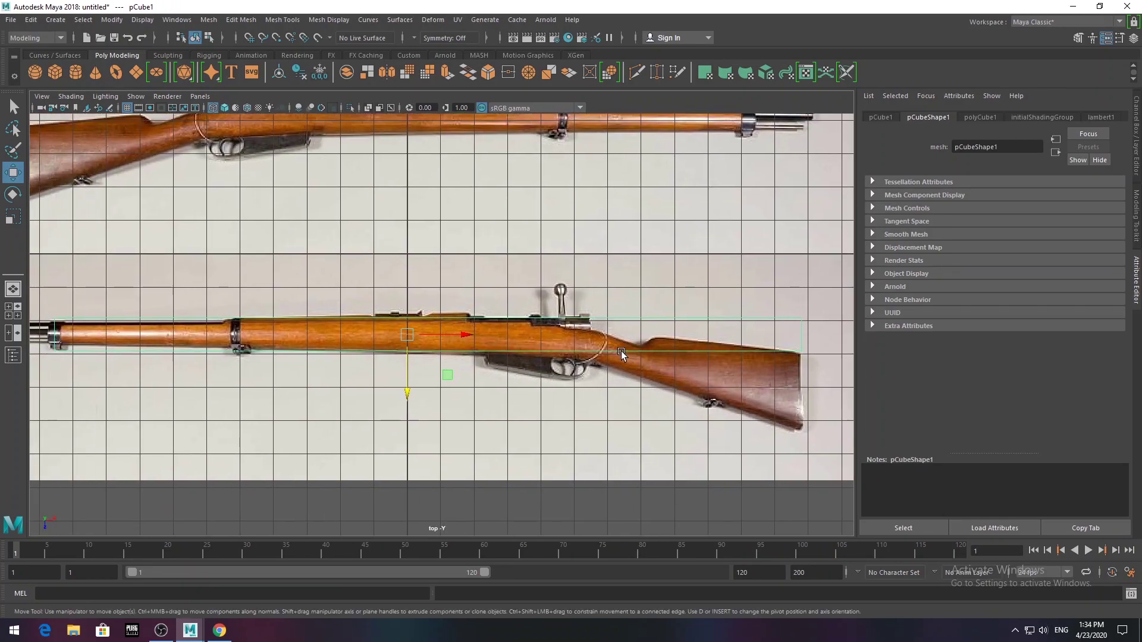
scroll(367, 348, down, 1)
- Insert edge loops across the bar along the rifle, including one near the barrel bands
click(282, 19)
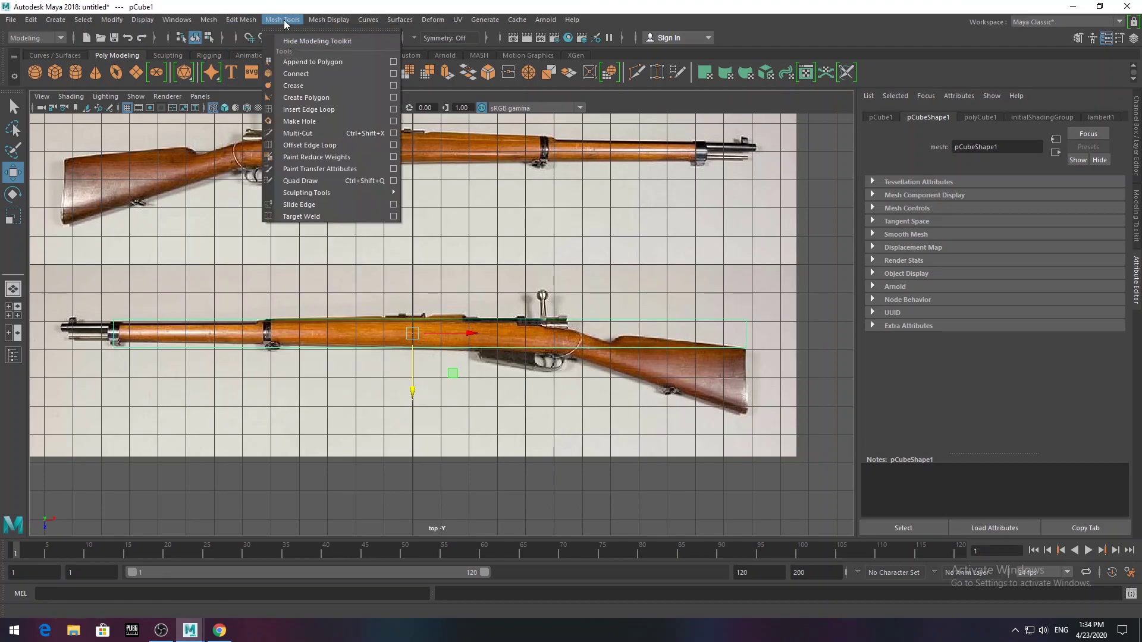
click(298, 90)
scroll(429, 312, up, 3)
click(590, 317)
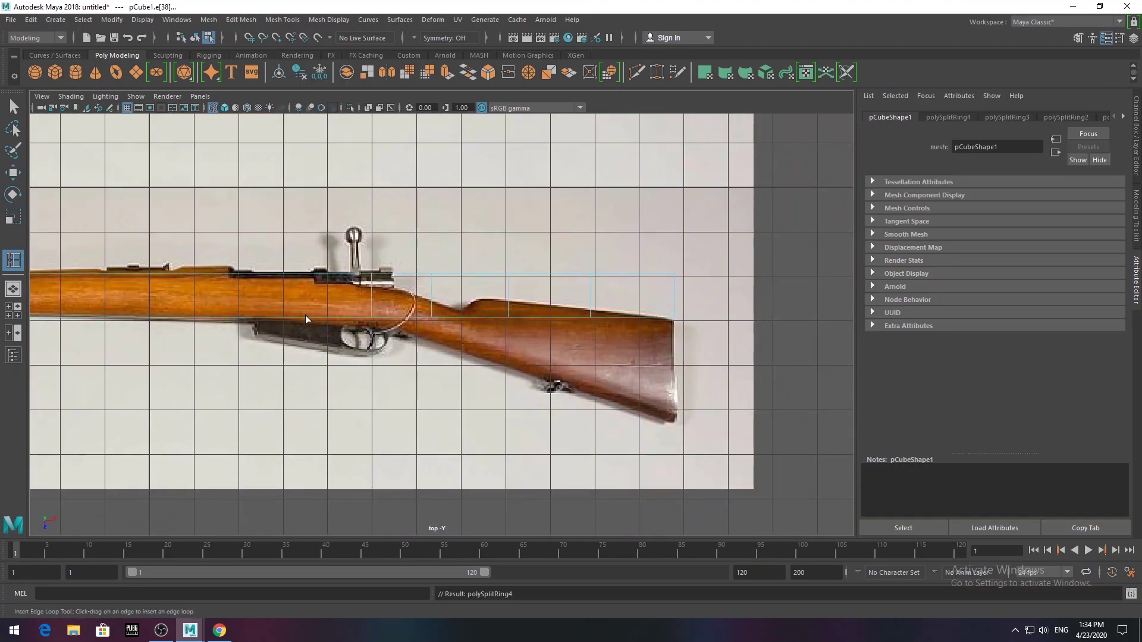
click(231, 320)
alt+middle_drag(231, 320, 641, 349)
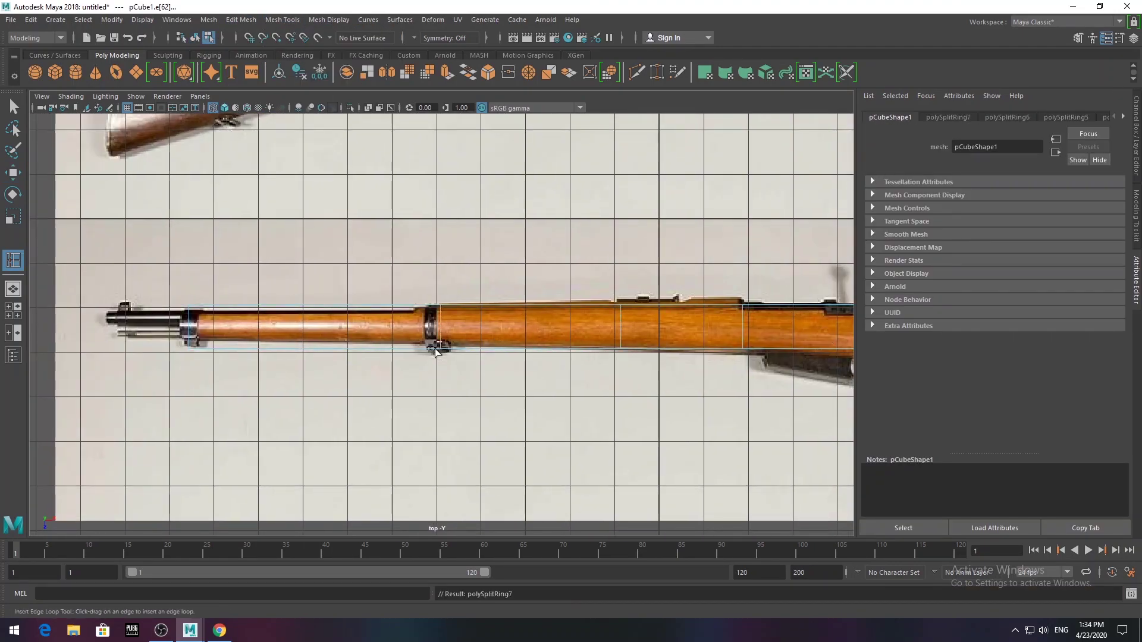
click(308, 349)
alt+middle_drag(551, 370, 506, 338)
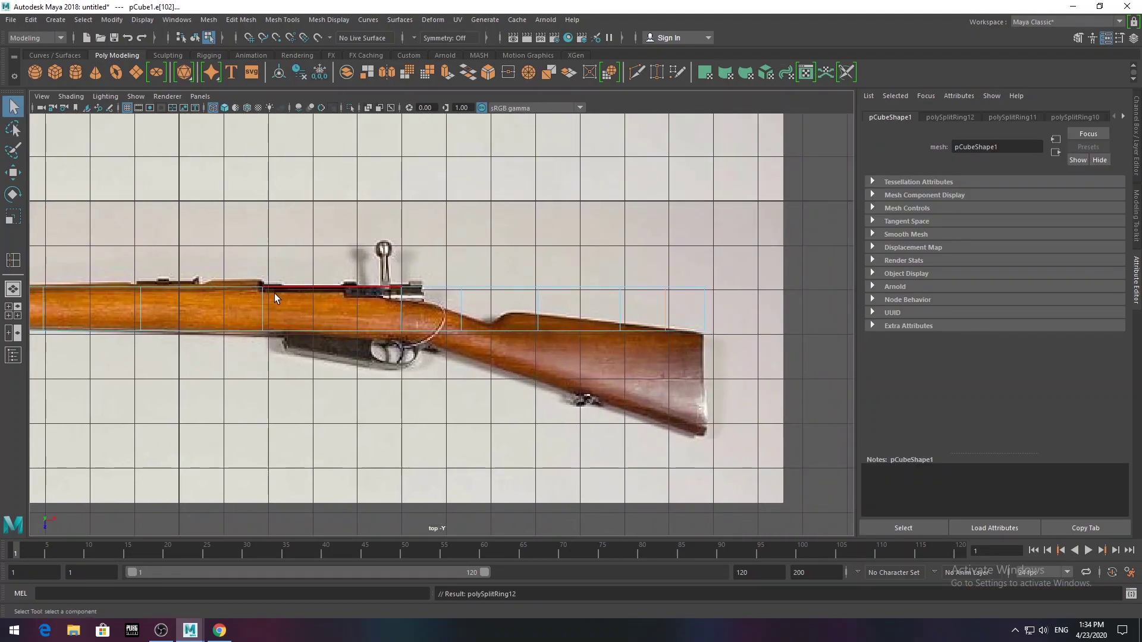
- Pull the bar's rear vertices down to trace the stock's outline
right_drag(275, 297, 238, 298)
scroll(579, 279, up, 3)
alt+middle_drag(580, 279, 551, 181)
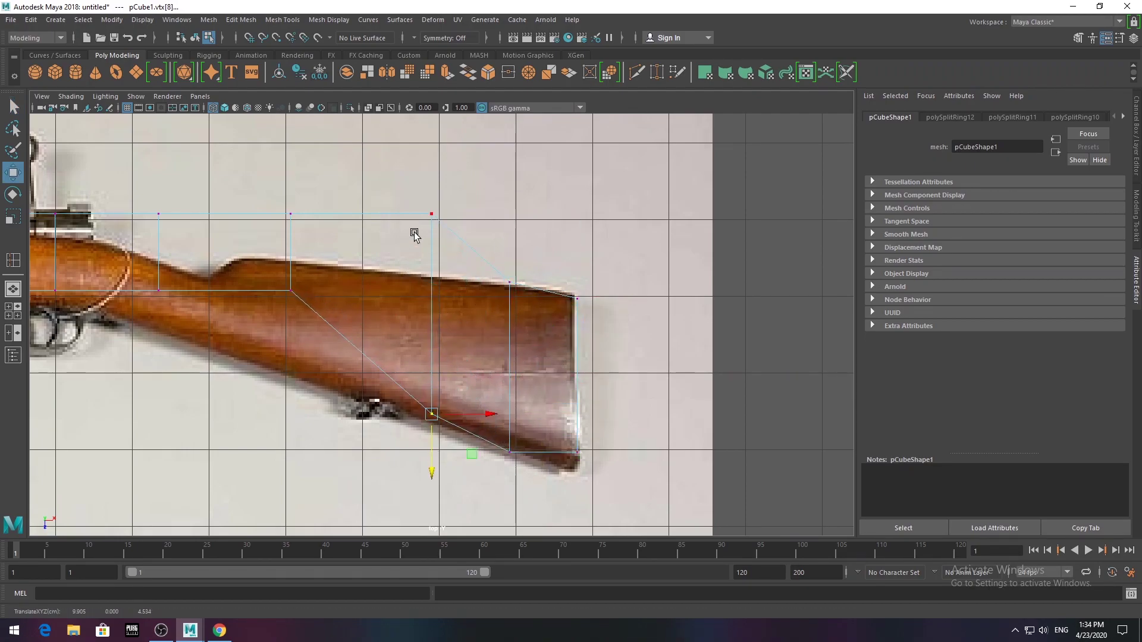
key(space)
- Pull the stock's lower and wrist vertices onto the stock outline
key(space)
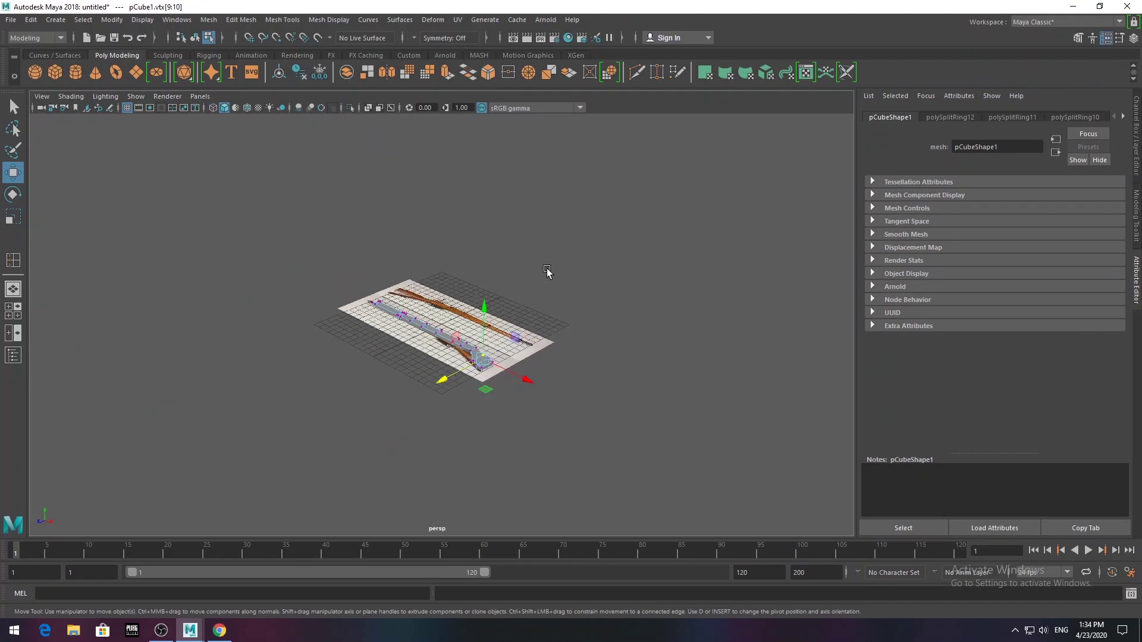
scroll(546, 270, up, 5)
mouse_move(545, 270)
alt+mouse_down()
mouse_move(469, 338)
mouse_move(416, 309)
alt+mouse_up()
key(space)
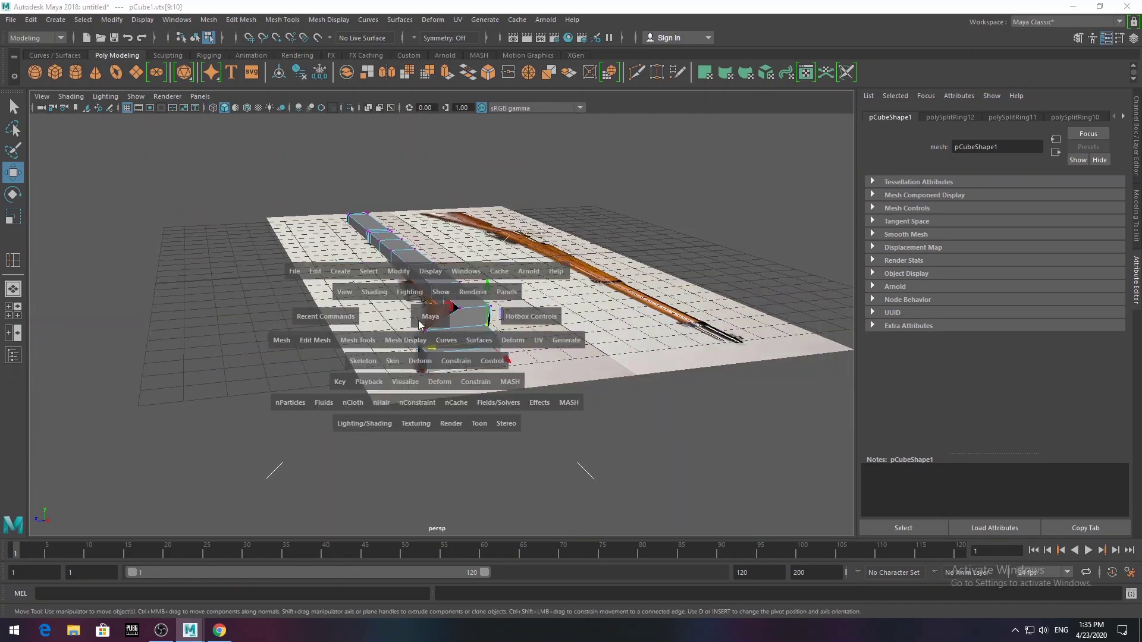
scroll(416, 310, up, 5)
drag(342, 241, 327, 354)
alt+middle_drag(320, 418, 330, 411)
click(330, 411)
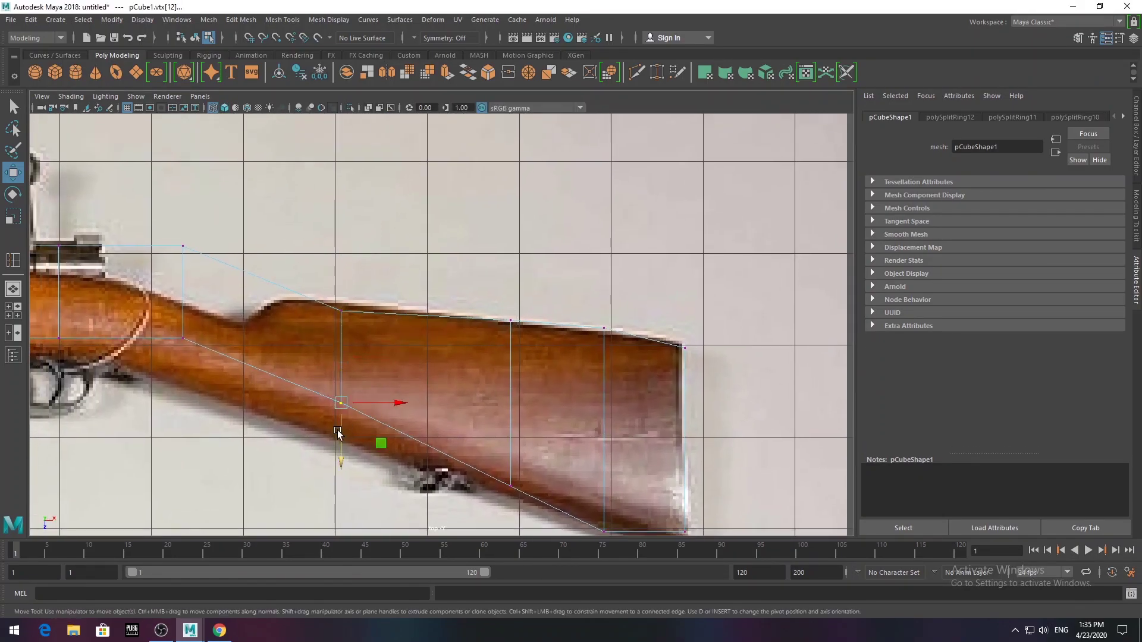
alt+middle_drag(331, 474, 500, 357)
drag(553, 291, 517, 321)
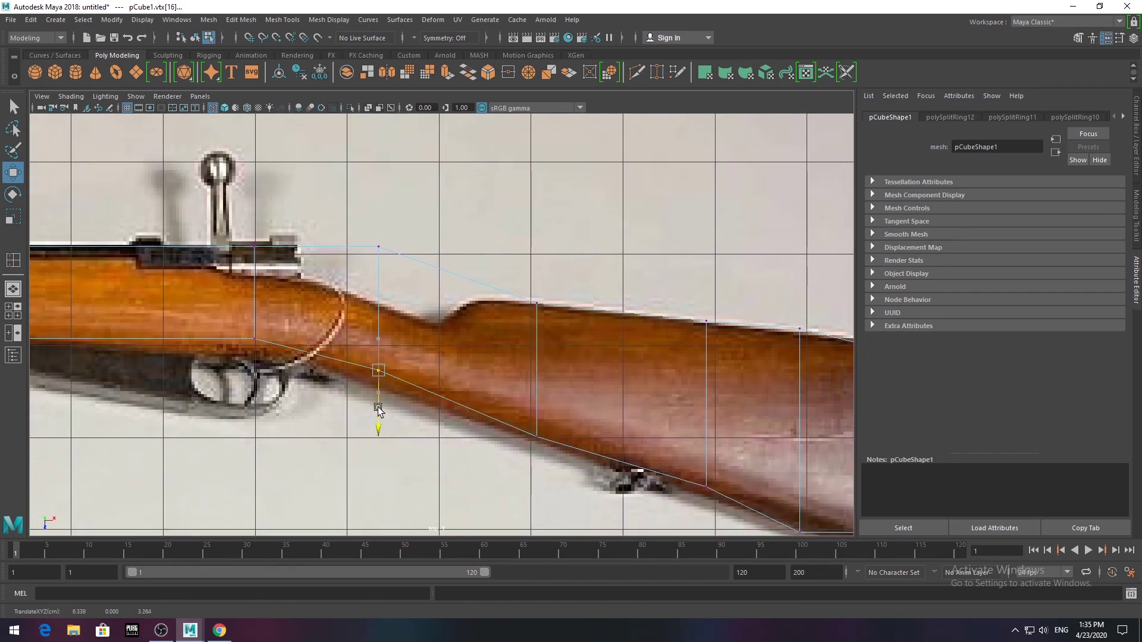
- Add an edge loop at the stock's wrist and select its vertices
click(9, 260)
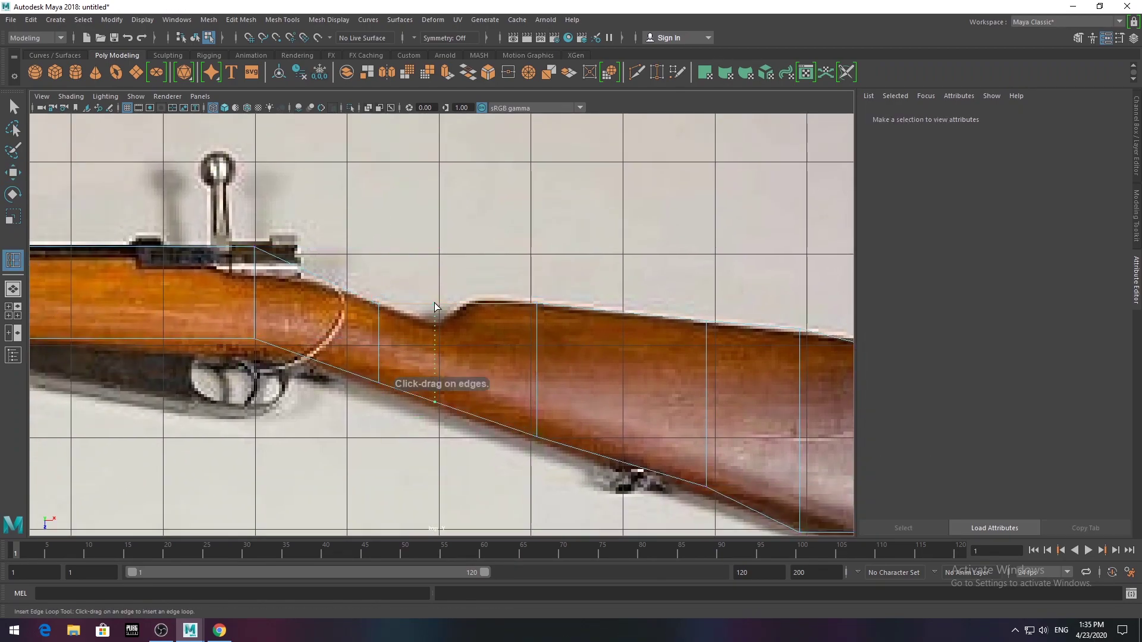
click(435, 302)
key(q)
key(F9)
drag(433, 304, 441, 323)
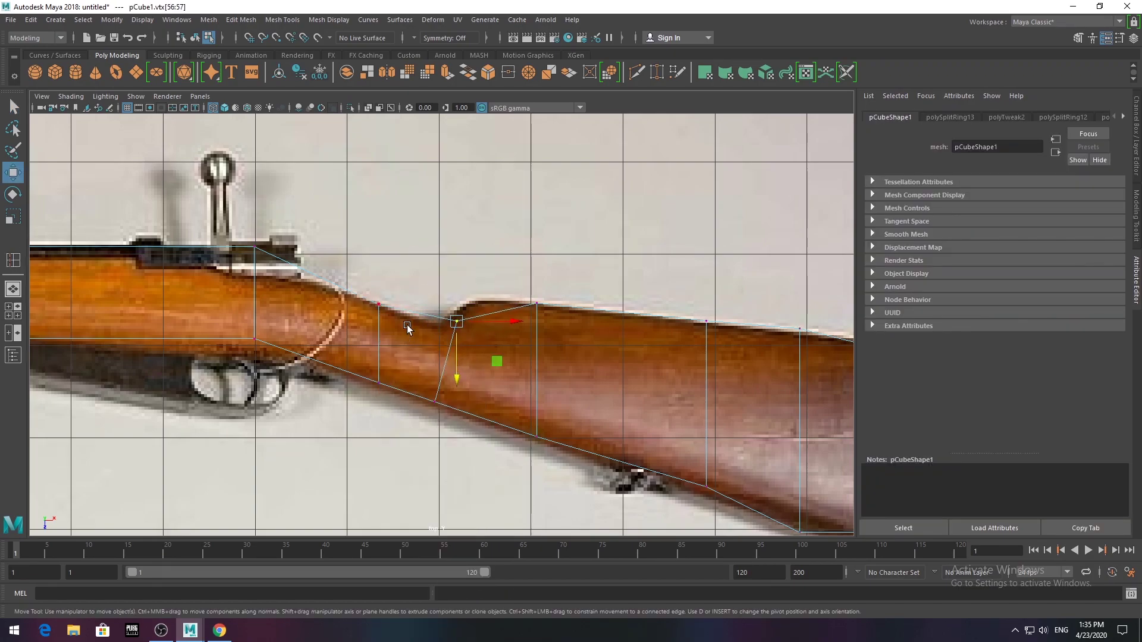
- Insert an edge loop behind the grip and shift its vertices into the stock's dip
click(13, 260)
click(432, 321)
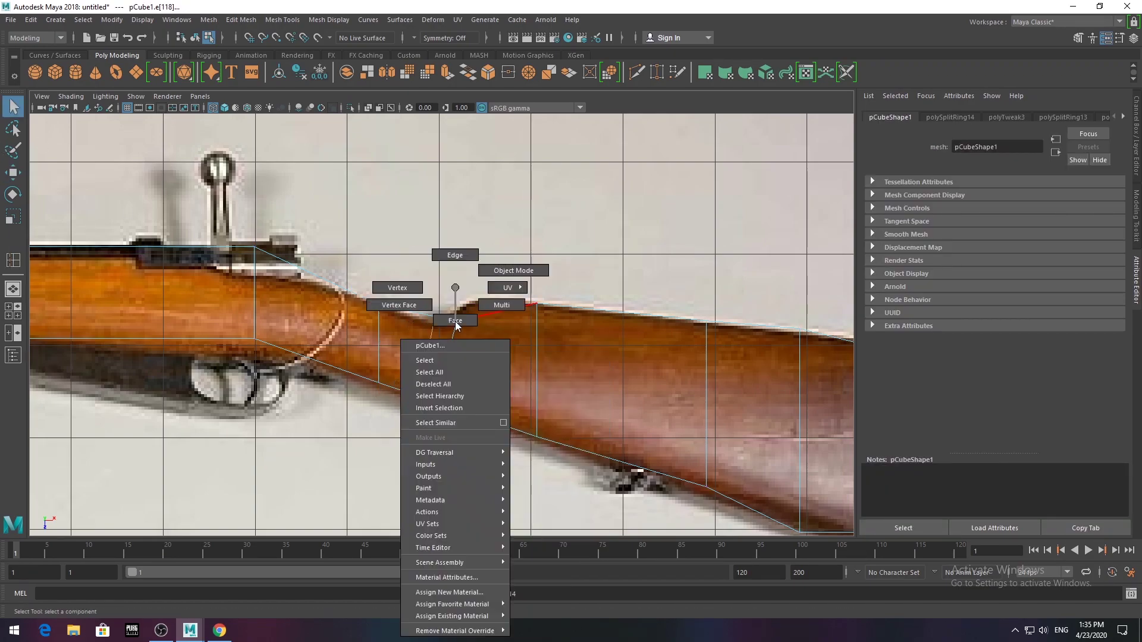
right_drag(446, 321, 409, 284)
drag(443, 309, 467, 333)
key(w)
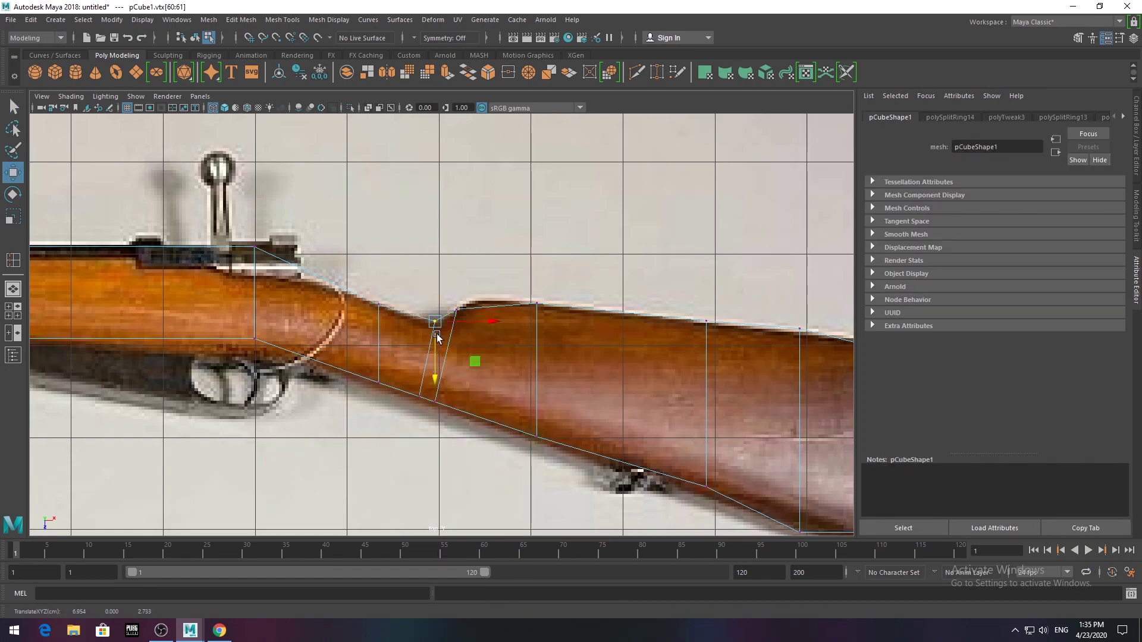
alt+middle_drag(472, 359, 610, 367)
click(392, 346)
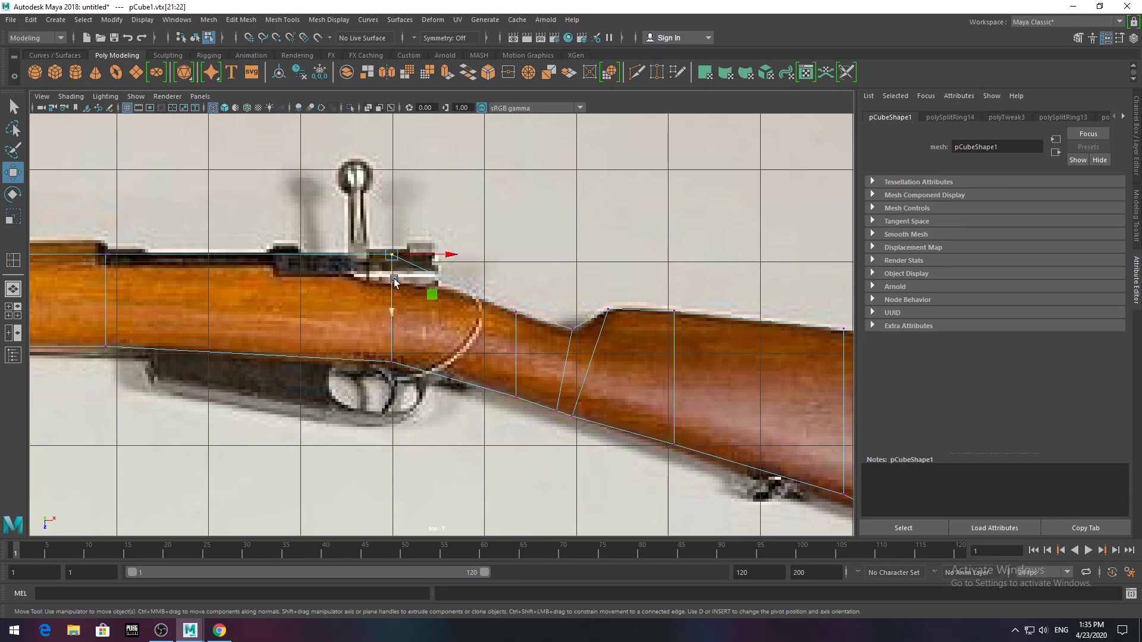
- Select vertices around the barrel band and muzzle band
scroll(394, 282, down, 2)
scroll(394, 282, down, 2)
scroll(380, 285, down, 5)
scroll(371, 293, up, 10)
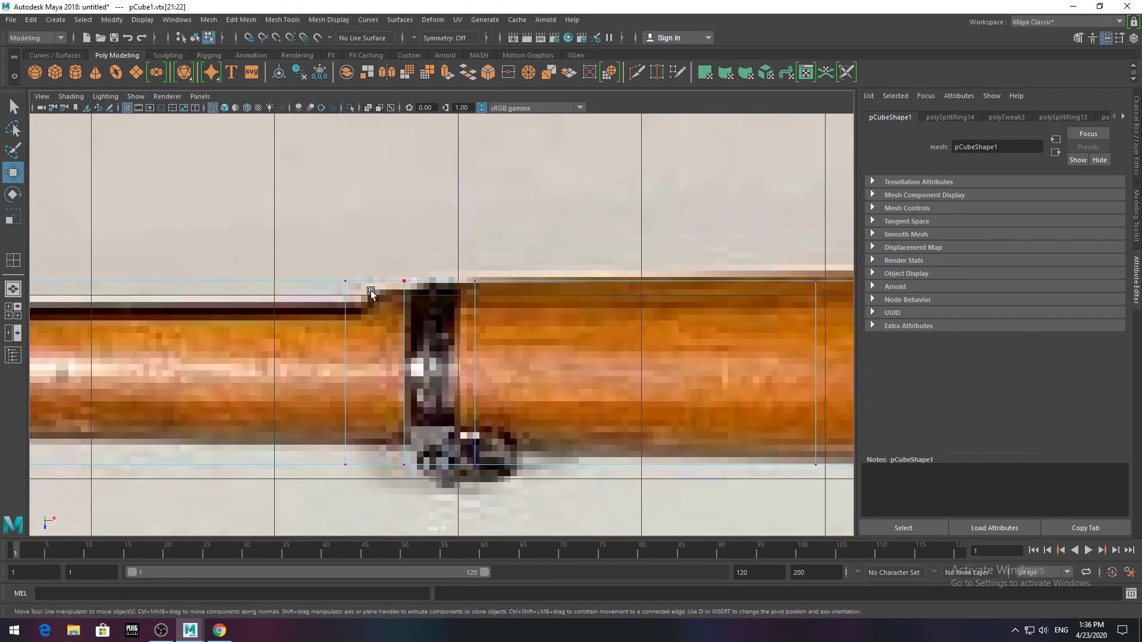
alt+middle_drag(349, 337, 385, 313)
drag(309, 390, 623, 499)
scroll(448, 478, down, 5)
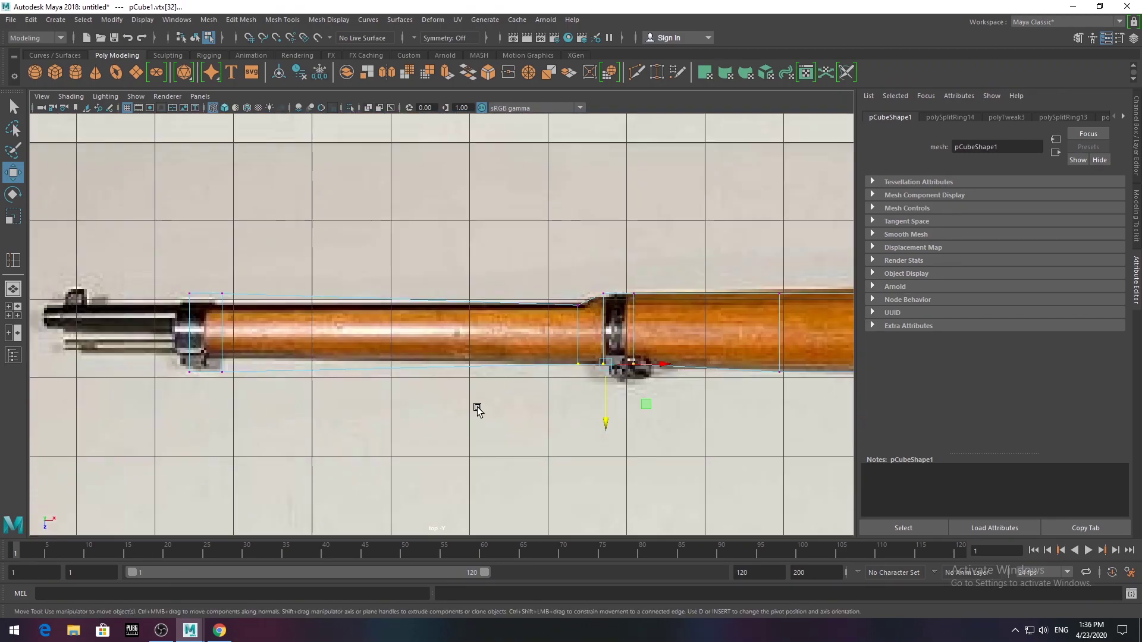
scroll(476, 408, up, 5)
drag(285, 235, 547, 472)
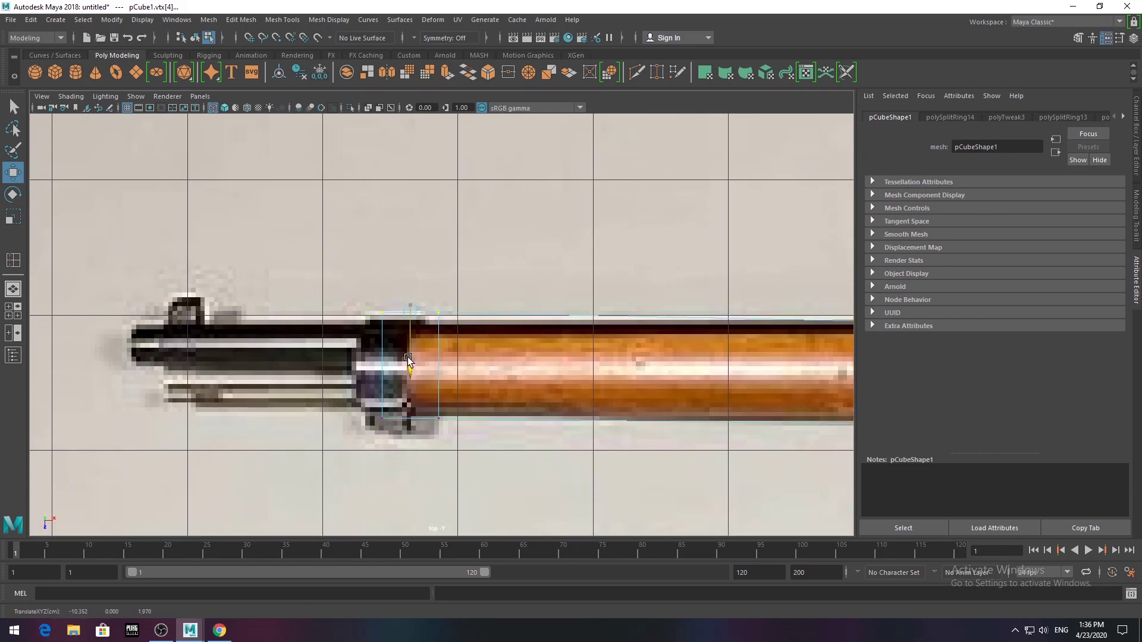
scroll(393, 369, down, 5)
scroll(353, 340, up, 6)
scroll(340, 351, up, 2)
- Insert two edge loops on the receiver and select the vertices at its step
shift+right_drag(340, 351, 205, 291)
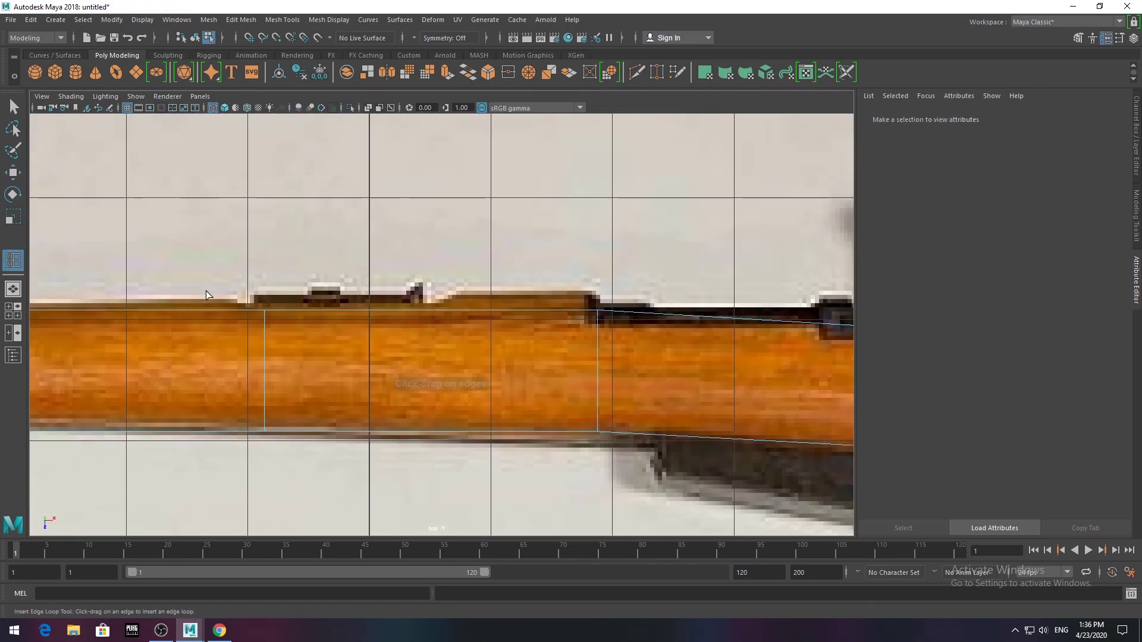
click(443, 309)
click(458, 312)
click(13, 107)
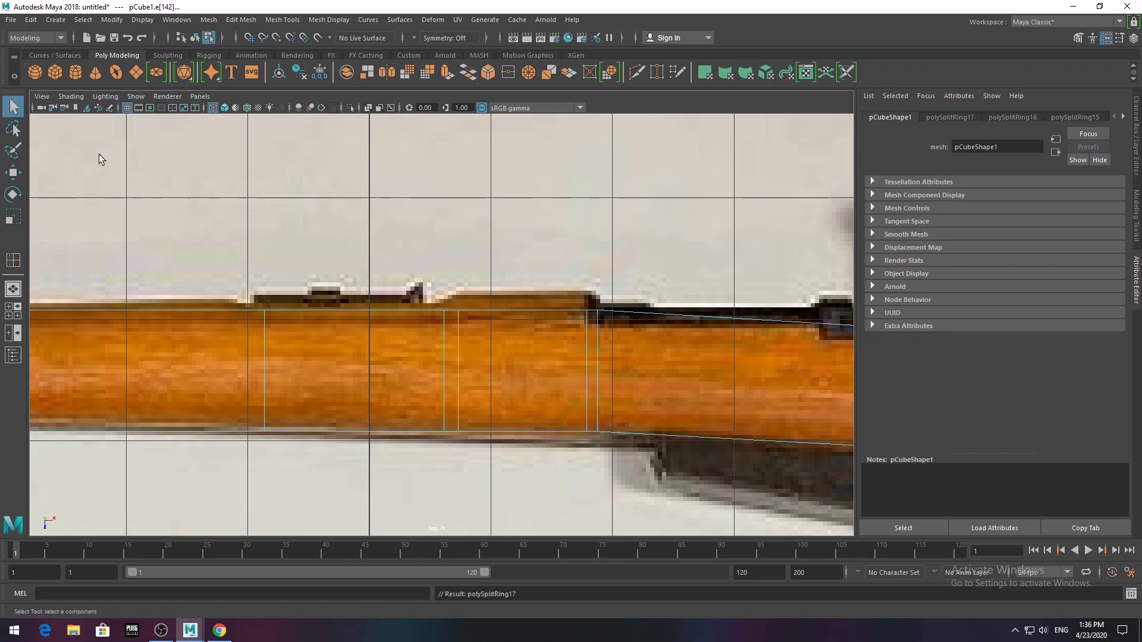
right_click(332, 321)
click(415, 297)
drag(563, 330, 575, 329)
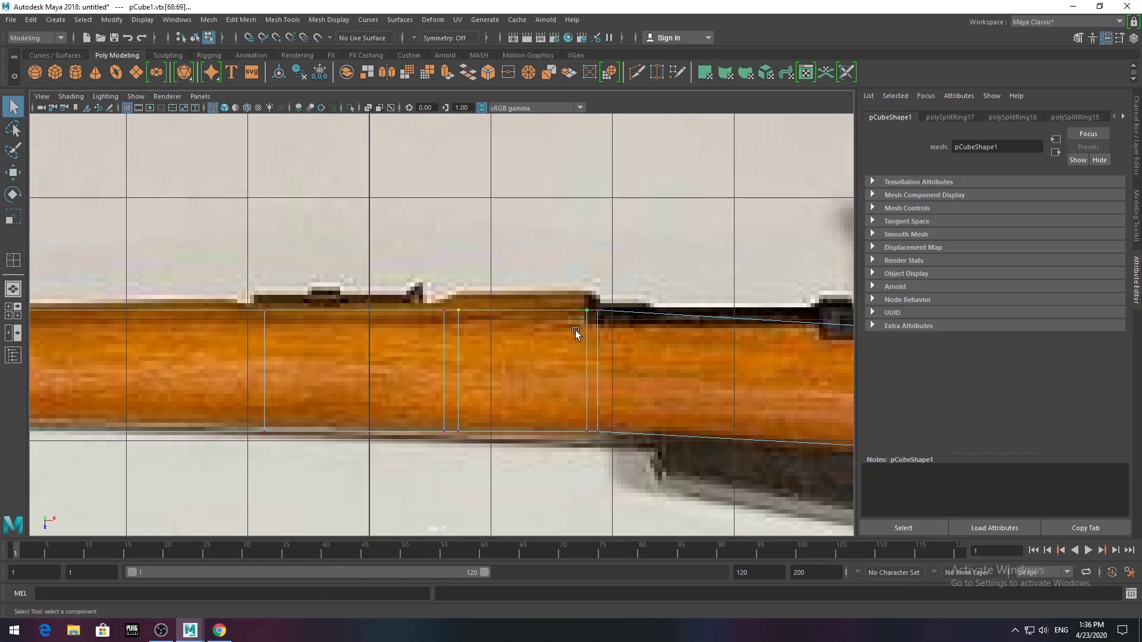
alt+middle_drag(524, 355, 743, 379)
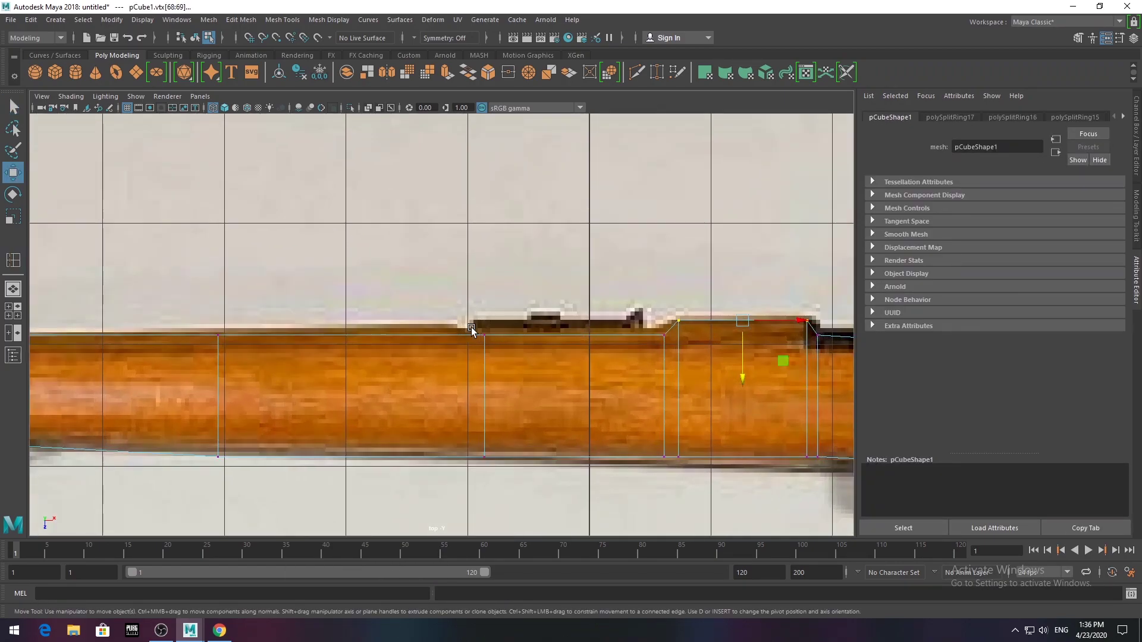
- Insert an edge loop across the barrel and move its upper vertices to the outline
key(y)
click(456, 335)
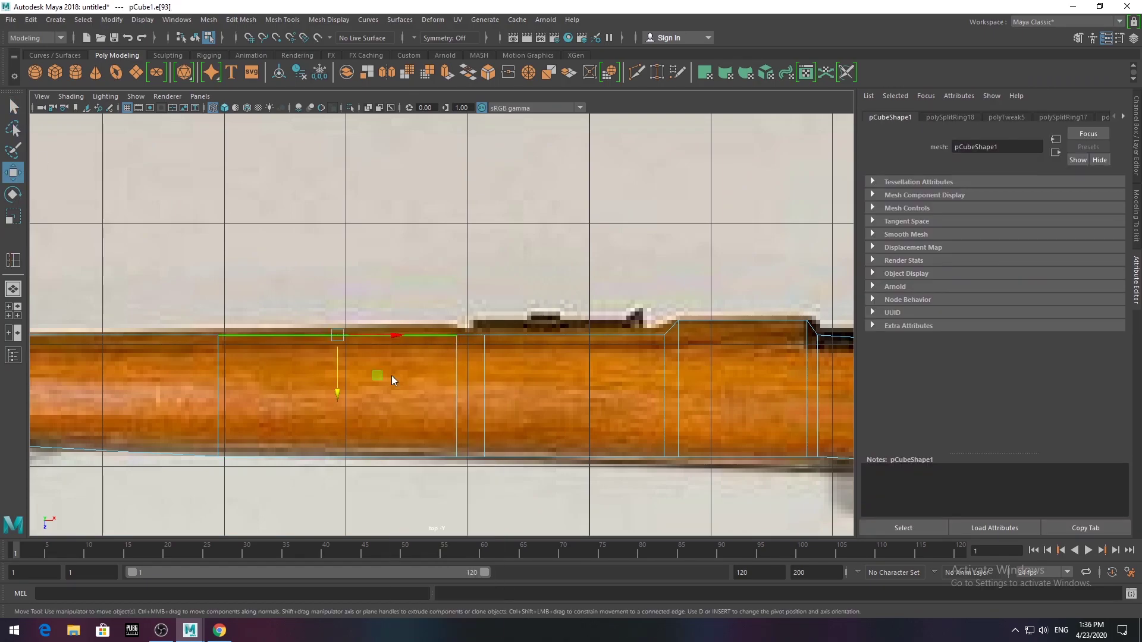
right_drag(427, 330, 411, 321)
drag(443, 324, 454, 367)
key(w)
scroll(445, 358, down, 5)
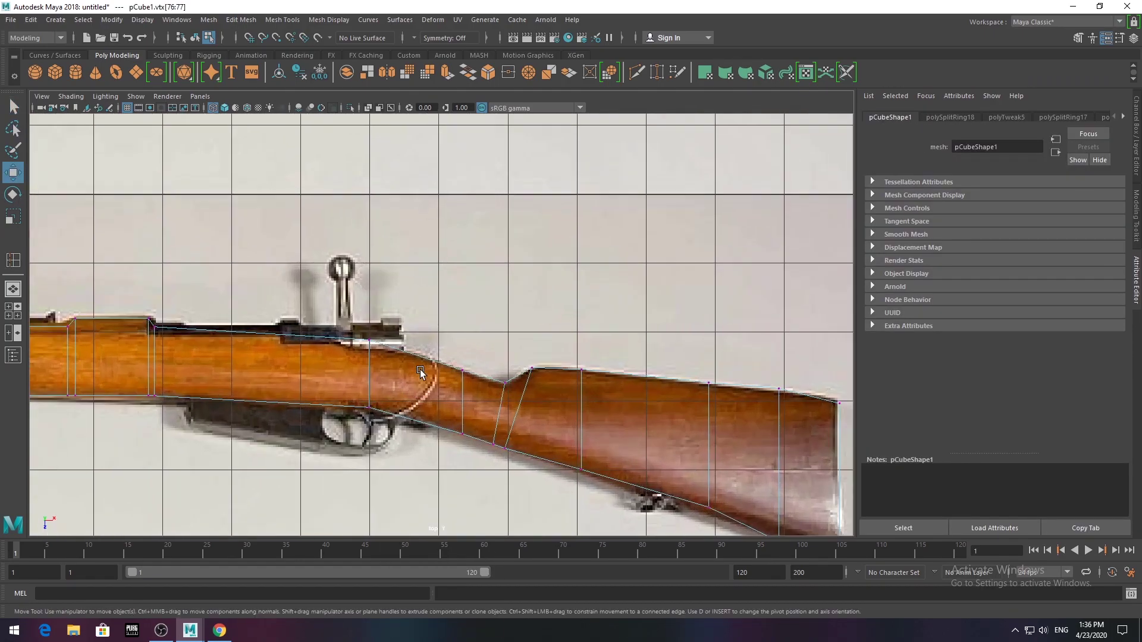
scroll(419, 369, down, 3)
- Orbit the perspective view to inspect the rifle mesh and select it
key(space)
drag(371, 359, 552, 428)
click(500, 437)
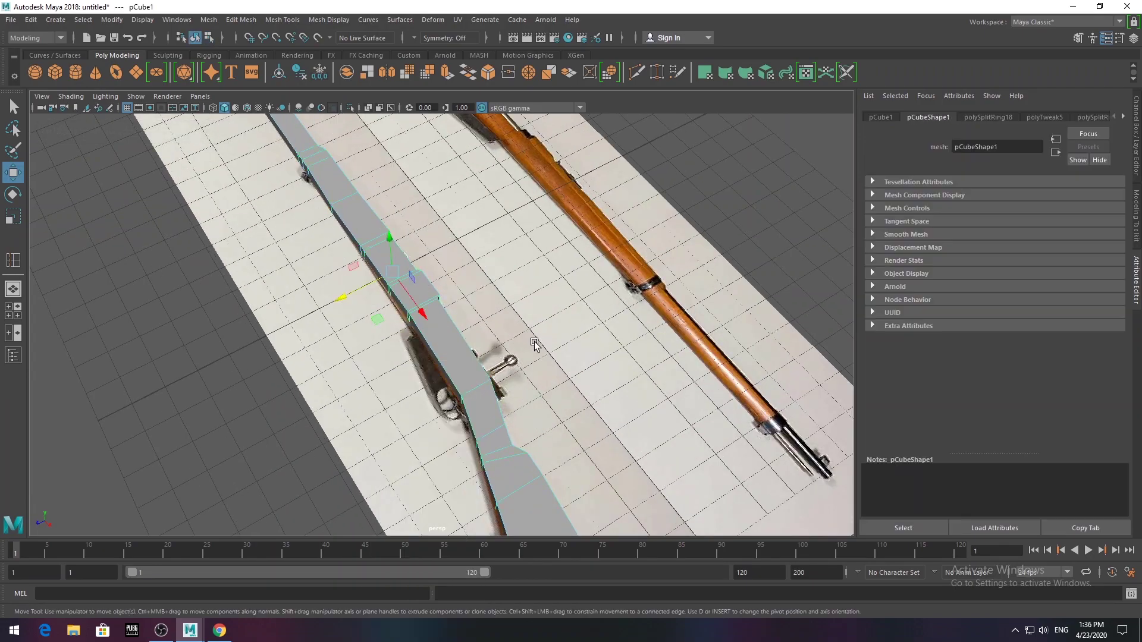
key(space)
key(space)
- Insert another edge loop across the mesh in the side view
scroll(499, 427, up, 4)
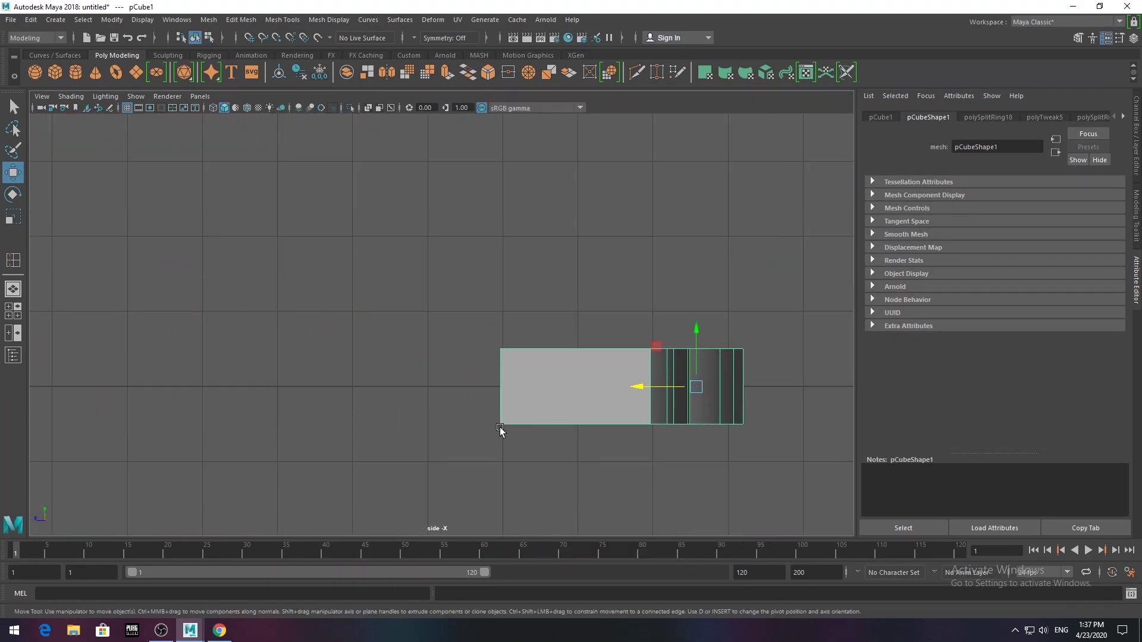
scroll(500, 427, up, 3)
shift+right_drag(496, 381, 493, 302)
click(498, 306)
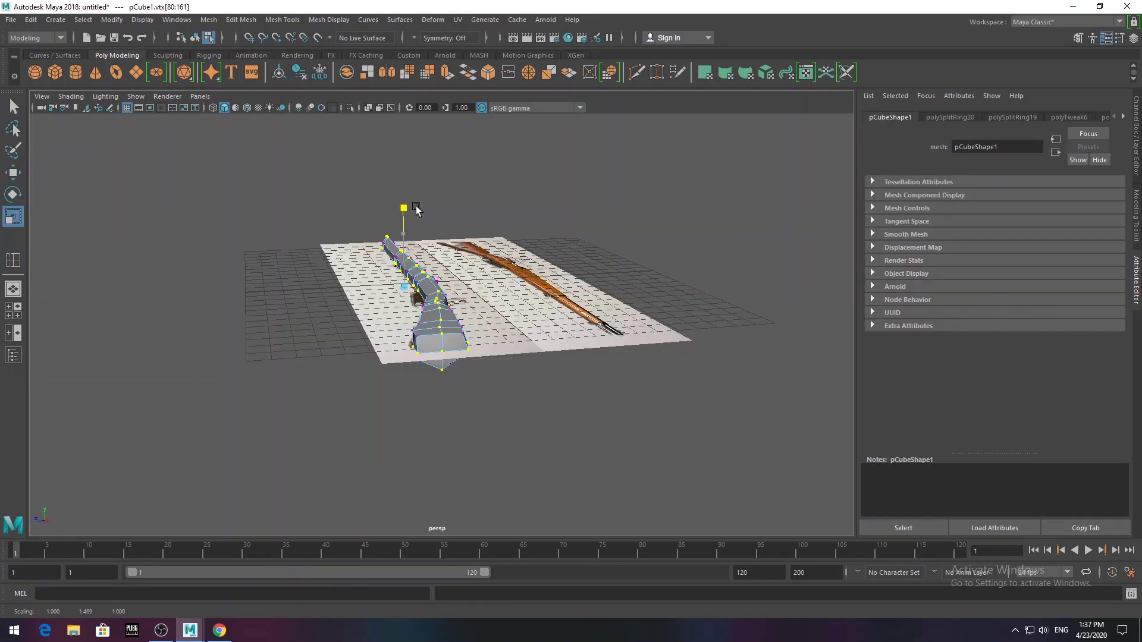
- Orbit the perspective camera to check the mesh against the reference, then select it
scroll(428, 357, up, 5)
mouse_move(381, 205)
alt+mouse_down()
mouse_move(456, 387)
mouse_move(383, 214)
alt+mouse_up()
scroll(326, 269, down, 3)
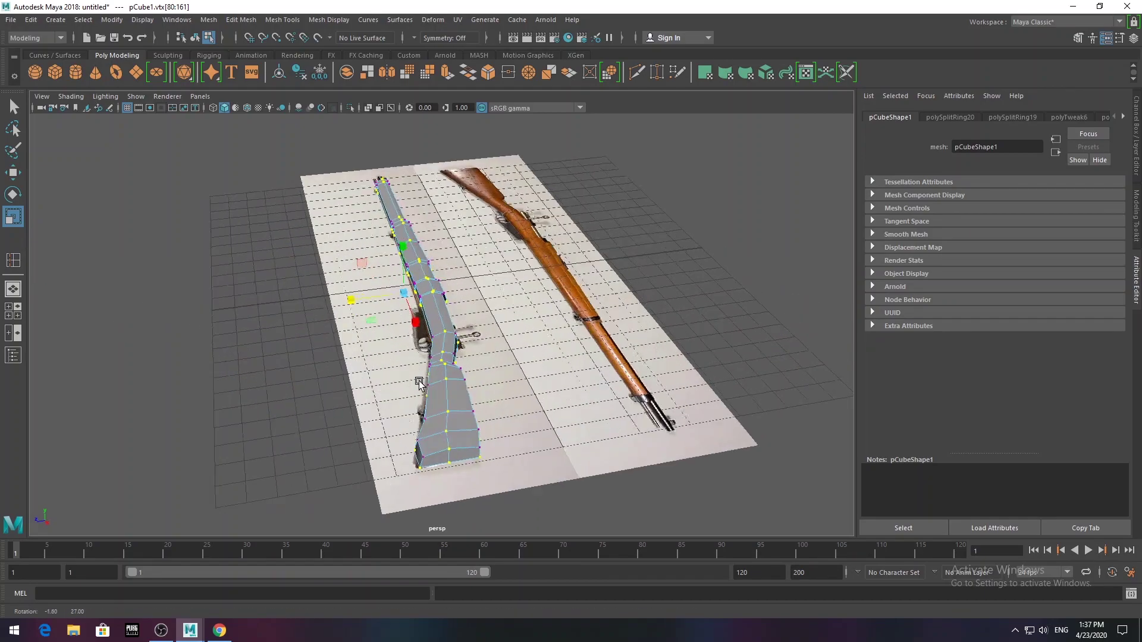
mouse_move(325, 269)
alt+mouse_down()
mouse_move(484, 369)
mouse_move(492, 349)
mouse_move(469, 390)
alt+mouse_up()
scroll(484, 427, up, 6)
scroll(487, 417, down, 3)
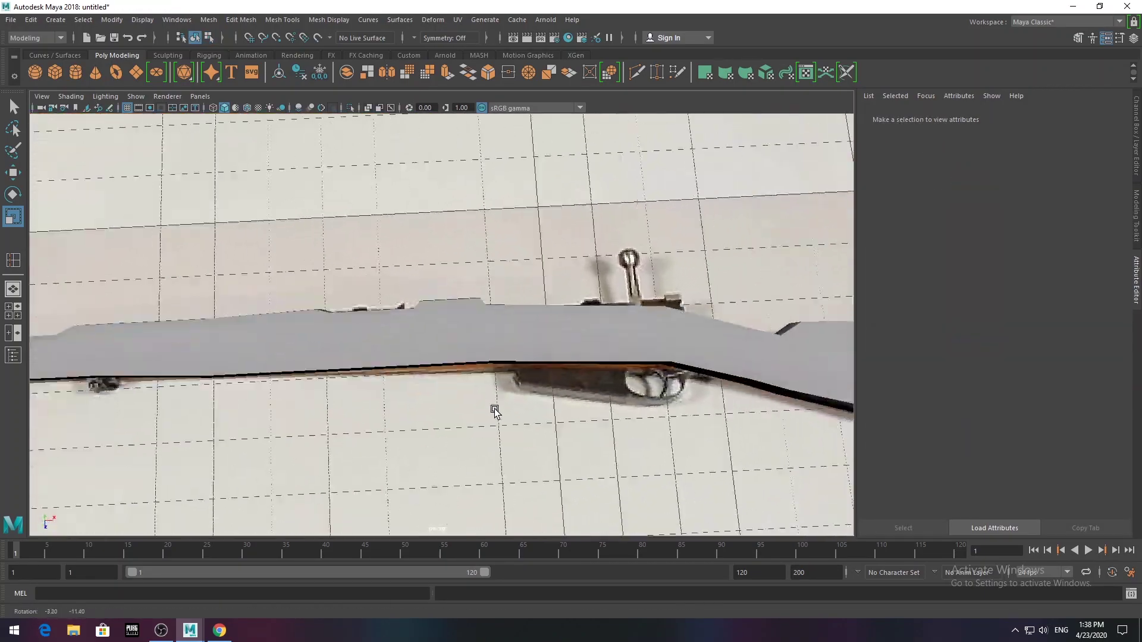
key(space)
key(space)
scroll(302, 259, down, 5)
click(333, 325)
- Undo a trial image plane rotation, then frame the rifle mesh in the front view
click(327, 292)
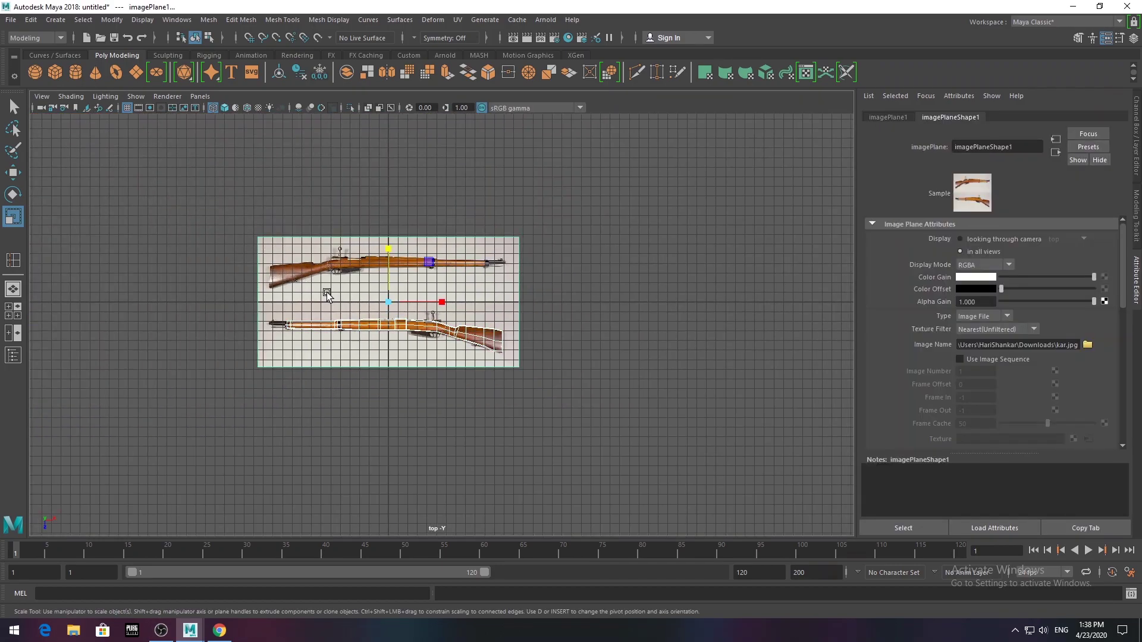
key(space)
drag(237, 400, 291, 419)
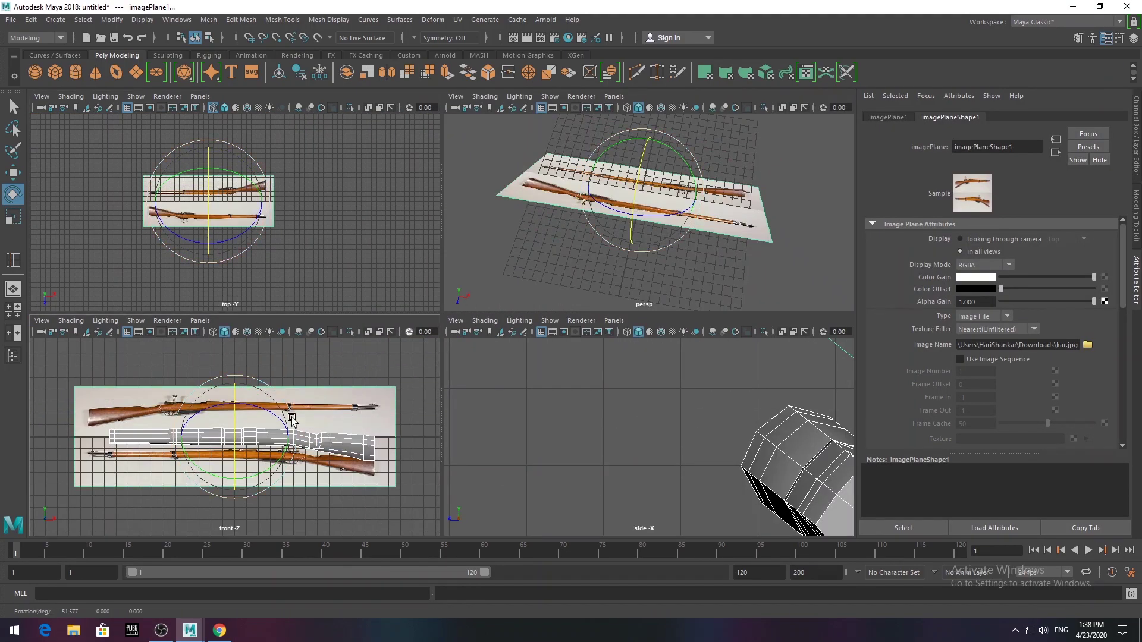
key(ctrl+z)
click(311, 234)
key(space)
click(463, 333)
key(f)
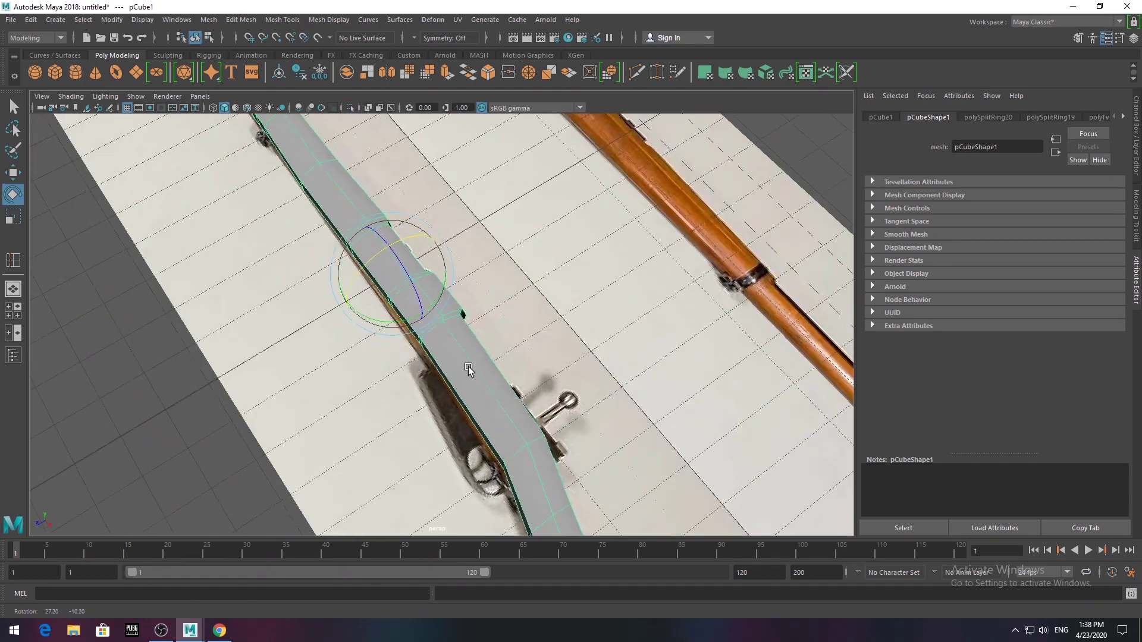
mouse_move(452, 333)
alt+mouse_down()
mouse_move(429, 322)
mouse_move(438, 375)
alt+mouse_up()
key(3)
key(1)
key(space)
key(space)
- Rotate the rifle mesh 90° on X so it stands upright
key(ctrl+a)
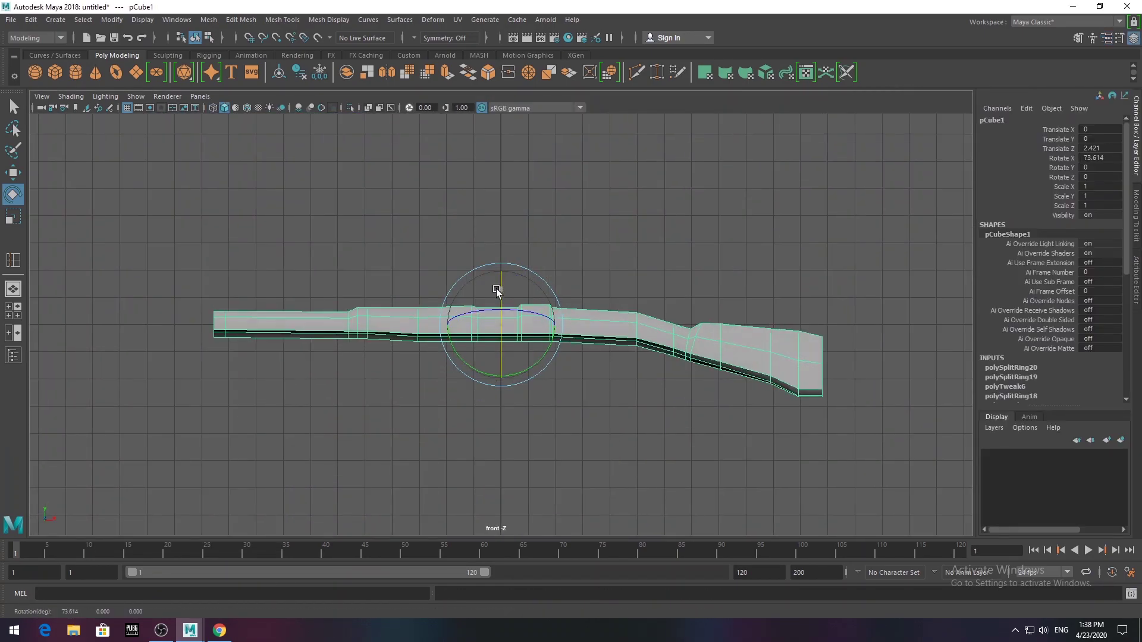
drag(497, 291, 499, 359)
key(Return)
click(910, 326)
- Set imagePlane1's Rotate X to 0, show wireframe, and raise it to Translate Y 2.469
click(833, 324)
key(ctrl+z)
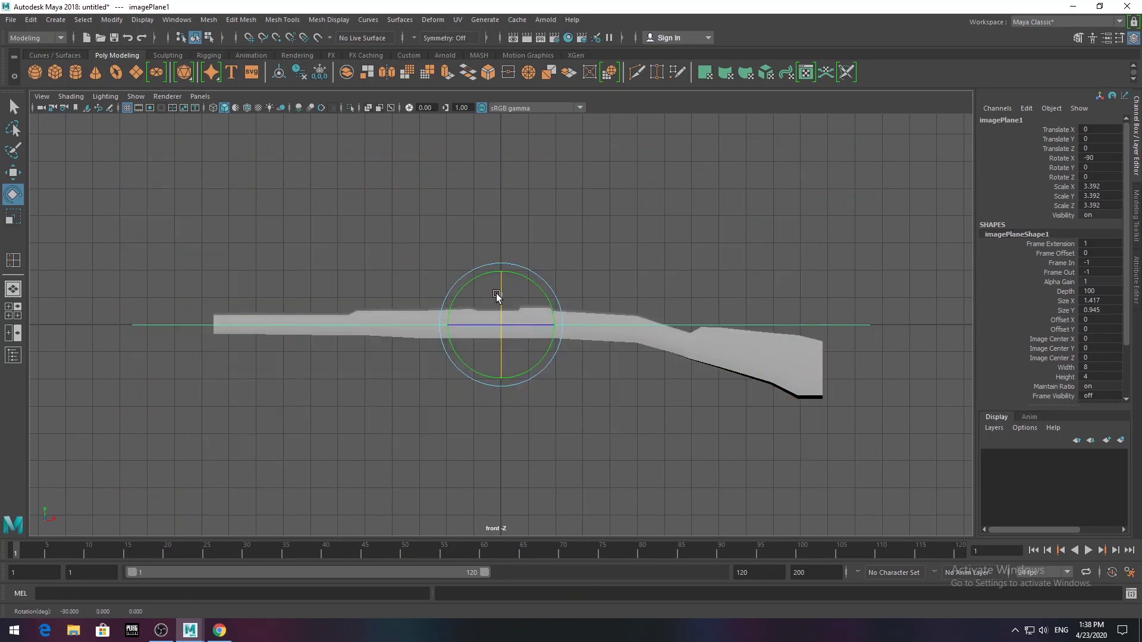
drag(497, 294, 550, 319)
text(0)
key(Return)
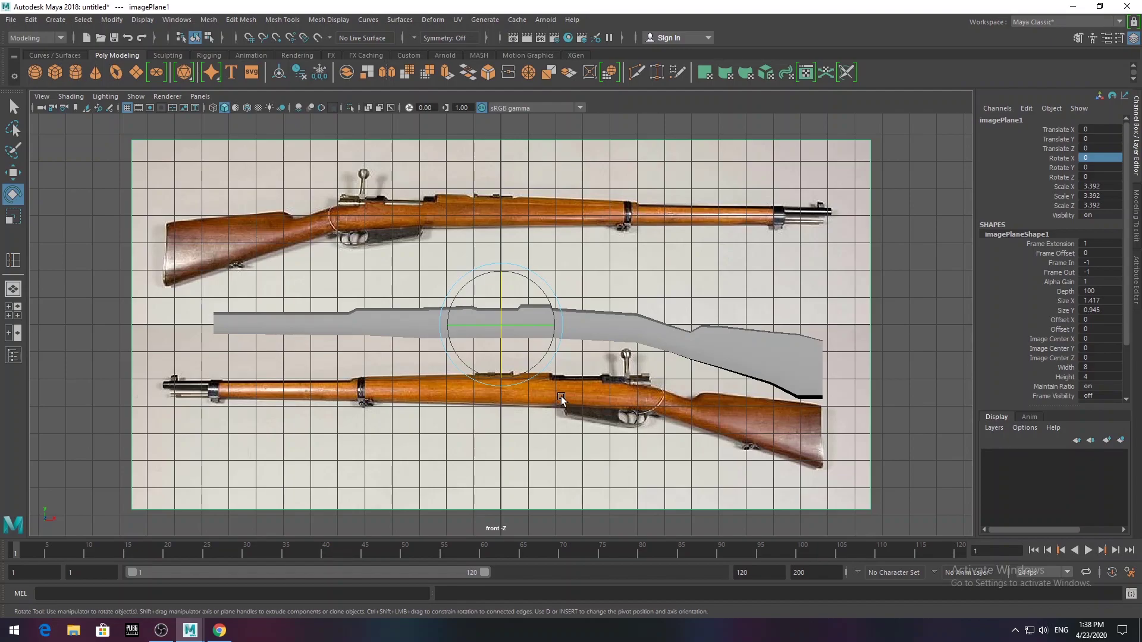
key(4)
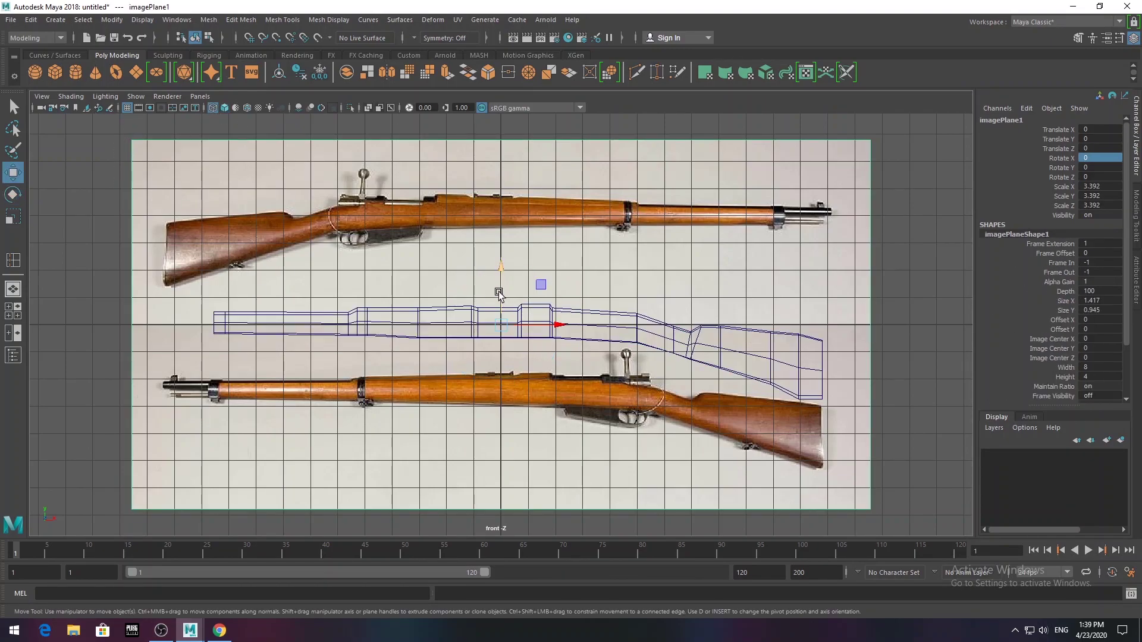
drag(503, 286, 519, 218)
- Select the rifle mesh and reset its Z position to 0
key(5)
mouse_move(445, 367)
alt+mouse_down()
mouse_move(501, 279)
mouse_move(435, 263)
alt+mouse_up()
click(484, 319)
click(464, 268)
mouse_move(555, 322)
alt+mouse_down()
mouse_move(444, 303)
mouse_move(586, 331)
mouse_move(612, 400)
mouse_move(599, 407)
mouse_move(613, 396)
mouse_move(690, 438)
mouse_move(655, 398)
mouse_move(583, 407)
mouse_move(597, 403)
alt+mouse_up()
click(612, 396)
key(ctrl+z)
- Frame the mesh in wireframe top view and pick vertices along the barrel
key(r)
mouse_move(551, 375)
alt+mouse_down()
mouse_move(750, 390)
mouse_move(787, 415)
mouse_move(522, 423)
mouse_move(359, 275)
alt+mouse_up()
key(f)
right_drag(283, 323, 68, 283)
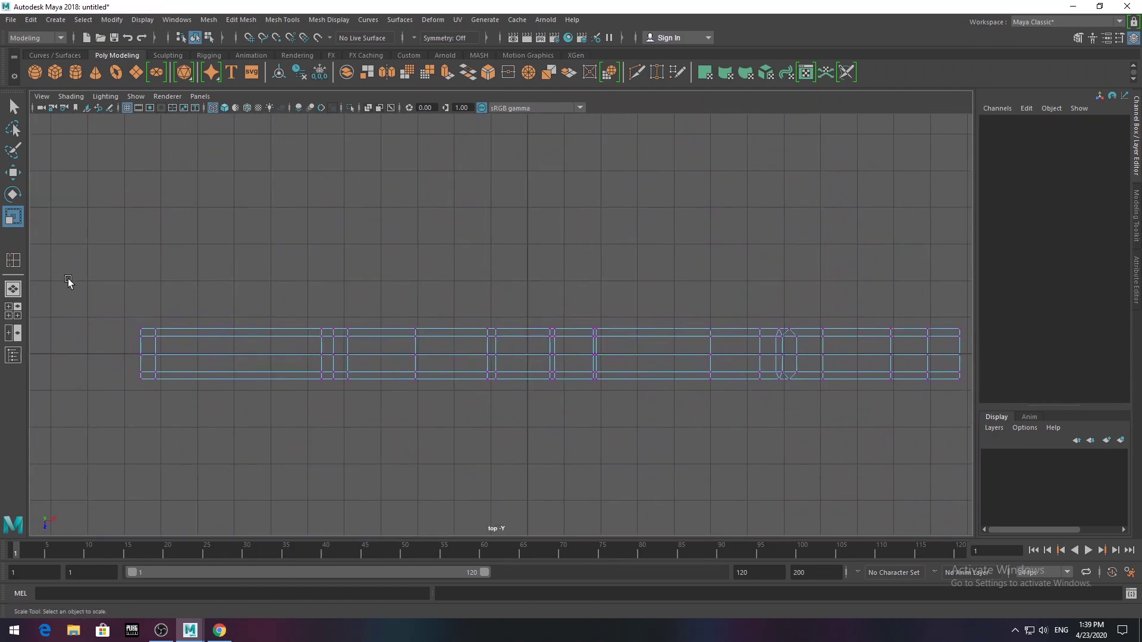
drag(624, 471, 624, 470)
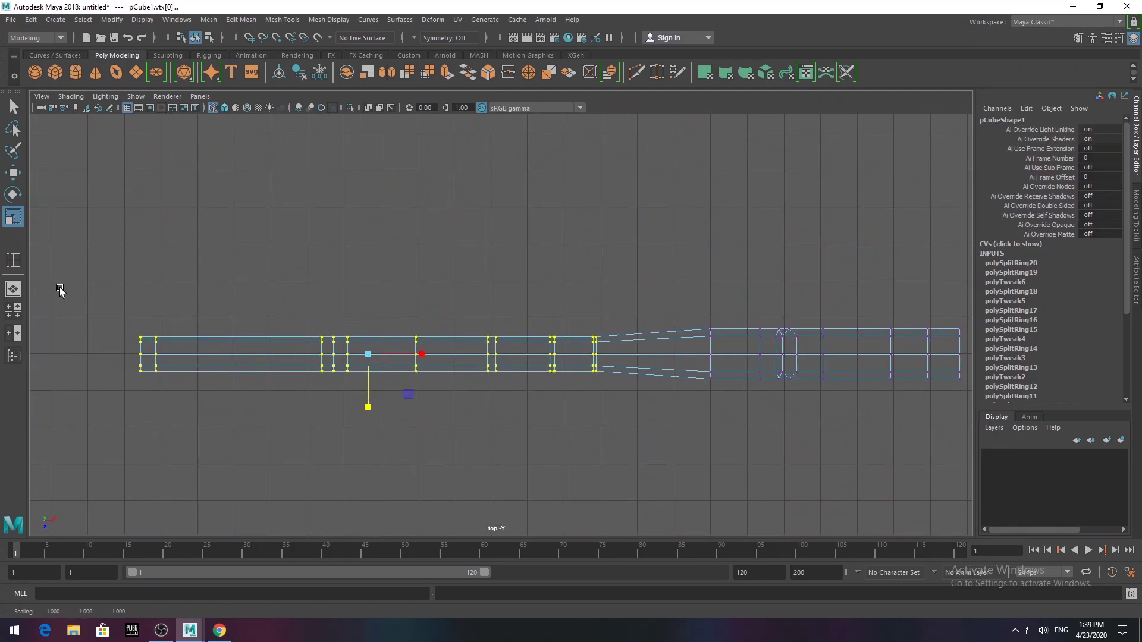
key(space)
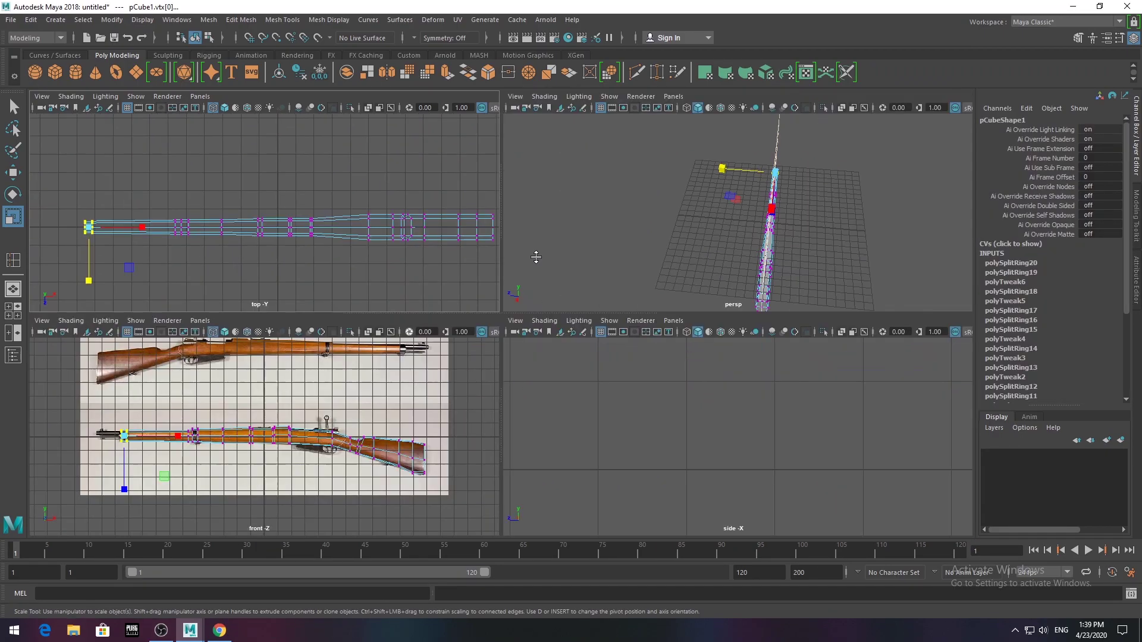
key(space)
right_click(594, 335)
mouse_move(595, 335)
alt+mouse_down()
mouse_move(553, 426)
mouse_move(523, 411)
mouse_move(662, 447)
mouse_move(541, 439)
alt+mouse_up()
click(540, 426)
click(661, 448)
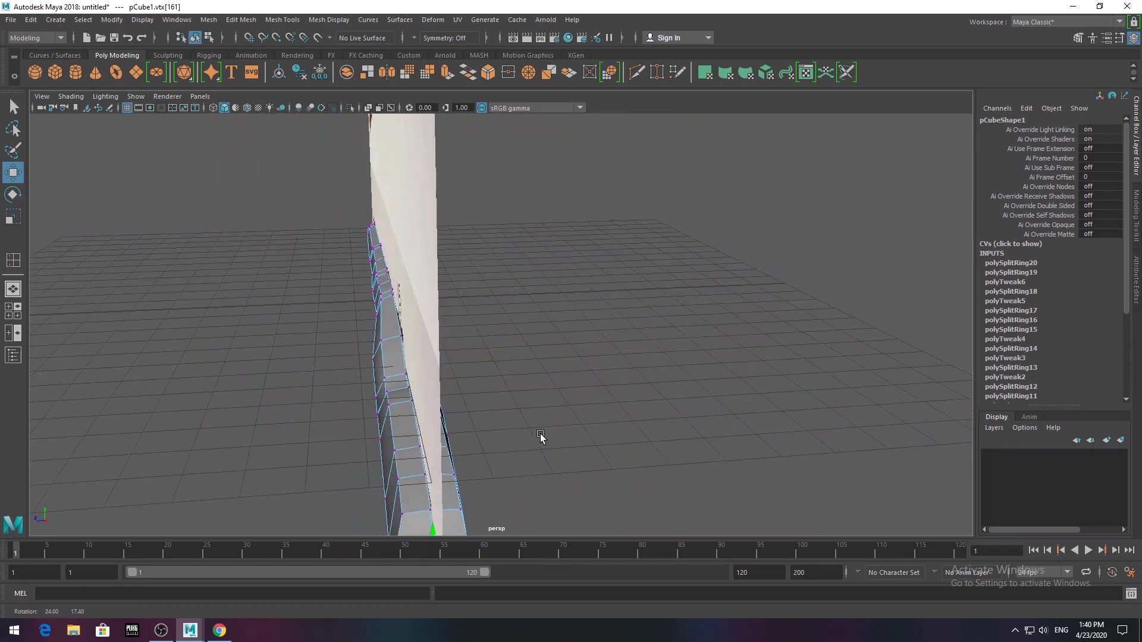
- Marquee-select all barrel vertices in top view and scale them down to taper the barrel
key(space)
alt+middle_drag(480, 324, 417, 296)
drag(34, 341, 879, 526)
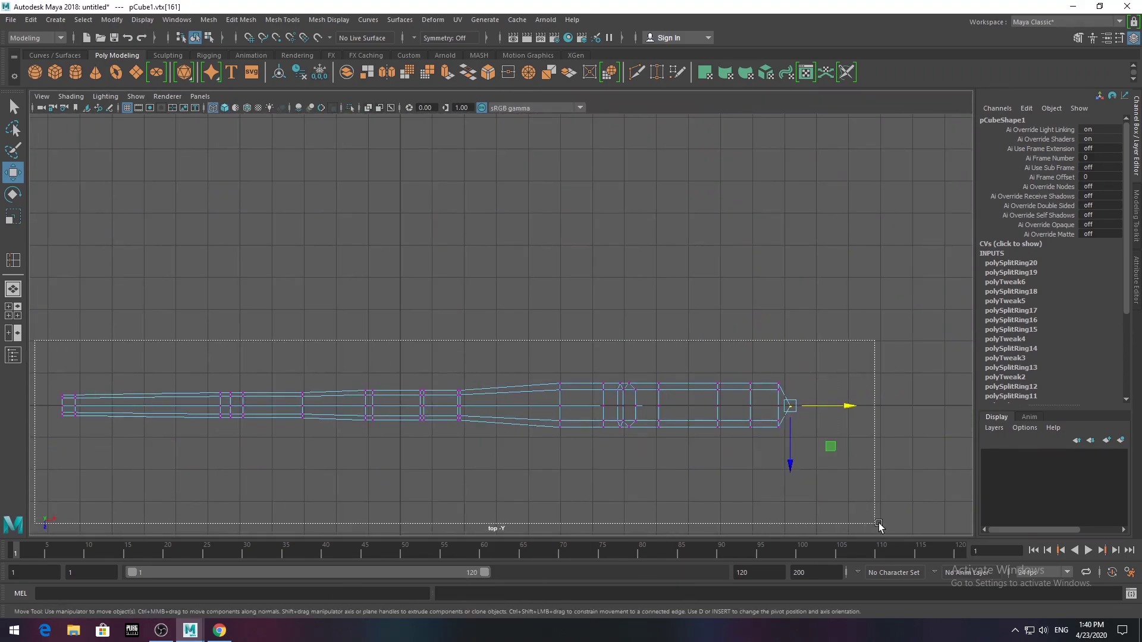
key(r)
drag(427, 460, 428, 455)
key(F8)
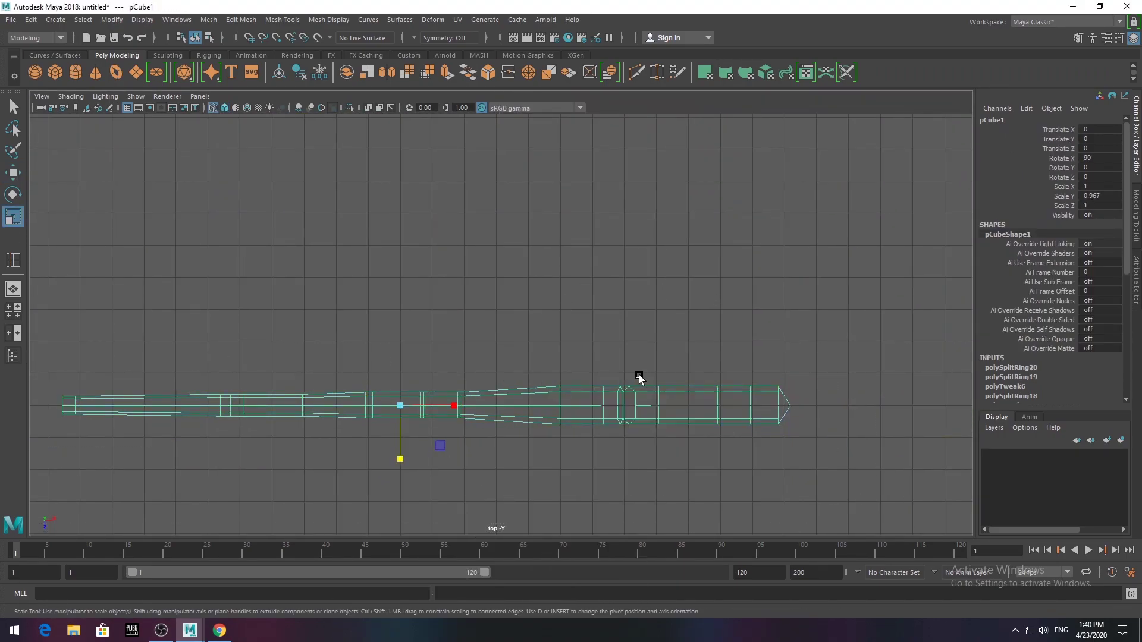
- Put imagePlane1 on a new display layer, layer1, and hide it
key(space)
click(524, 267)
click(1121, 440)
click(989, 456)
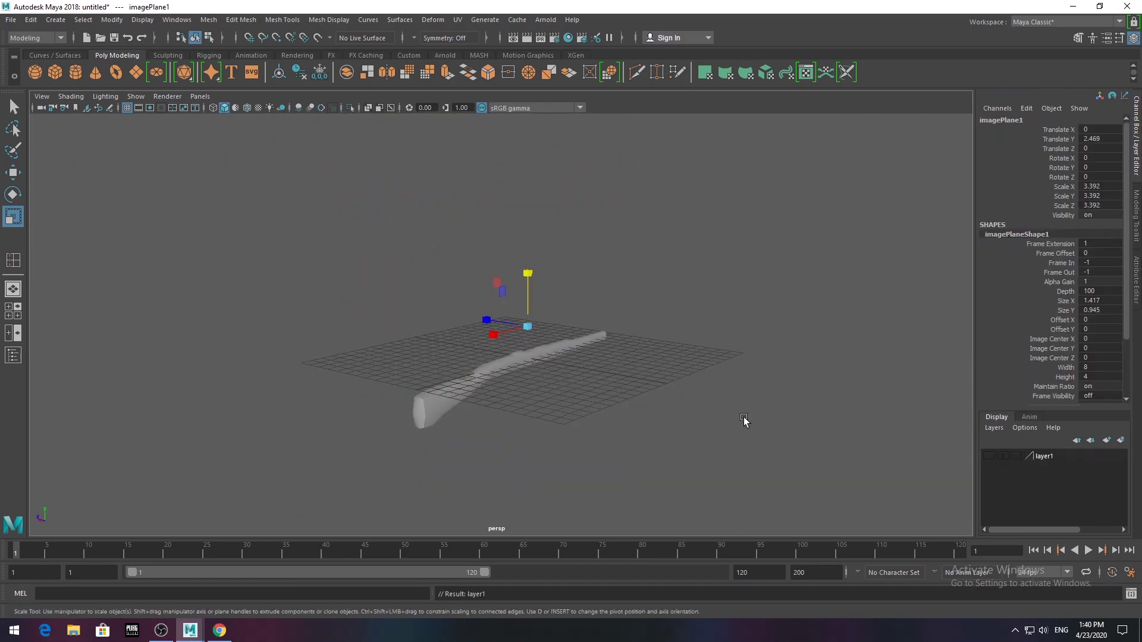
- Insert two edge loops near the butt, checking the result with smooth preview
click(566, 416)
alt+drag(567, 417, 515, 421)
click(511, 426)
scroll(526, 404, up, 5)
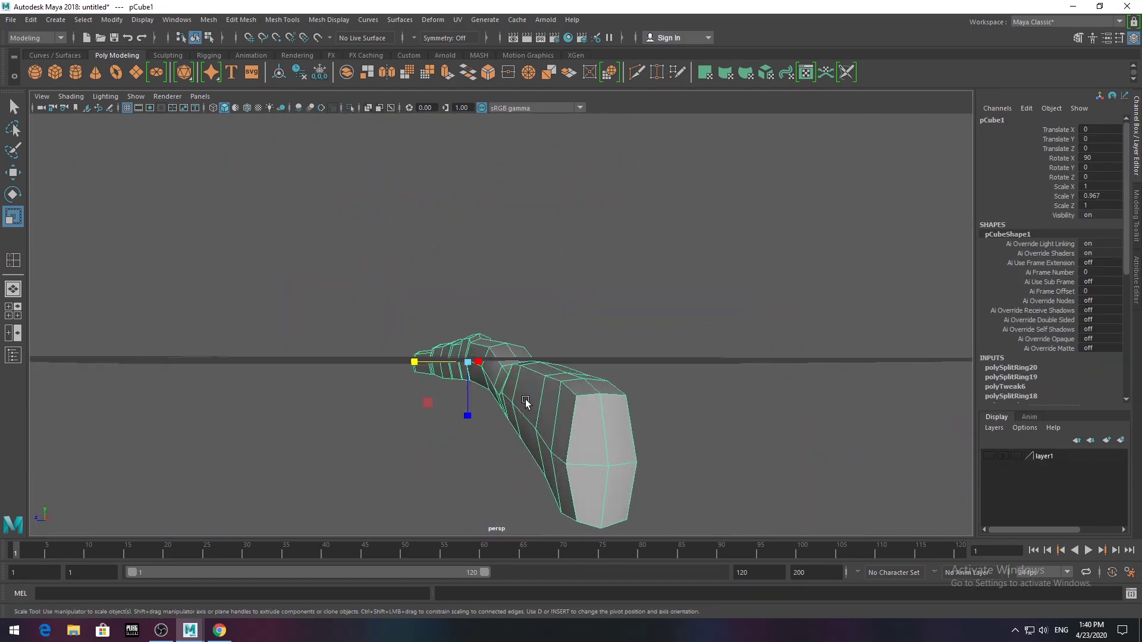
click(13, 260)
scroll(436, 334, up, 4)
click(749, 416)
key(3)
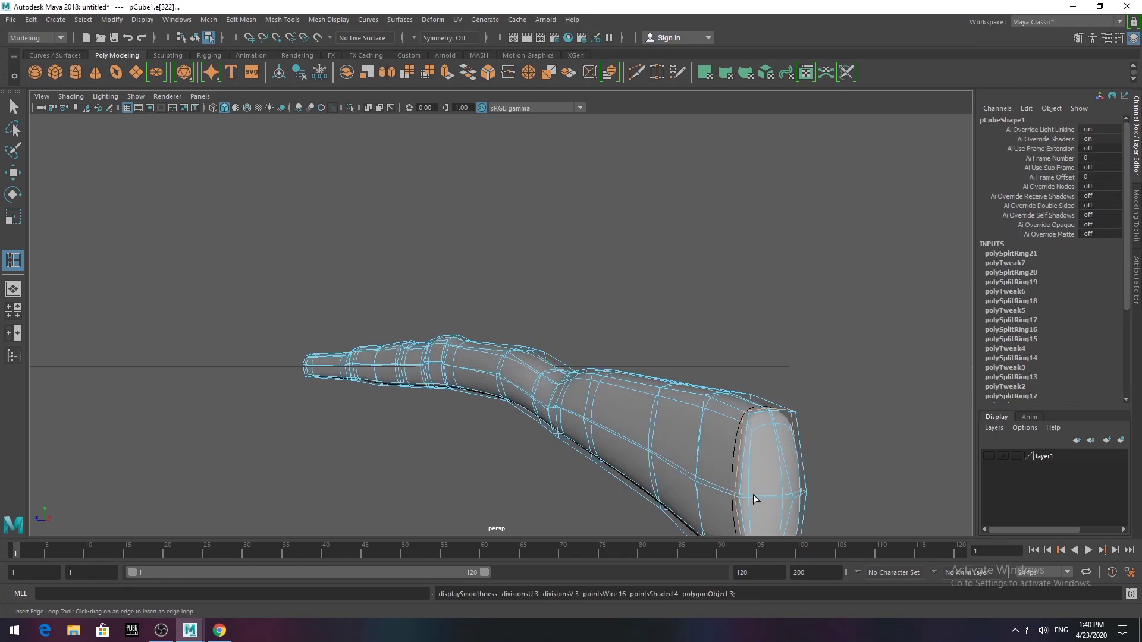
right_drag(632, 288, 581, 383)
key(1)
key(q)
mouse_move(644, 339)
alt+mouse_down()
mouse_move(679, 391)
mouse_move(644, 308)
alt+mouse_up()
- Insert edge loops on the stock and at the stock's bend
key(y)
scroll(625, 359, up, 3)
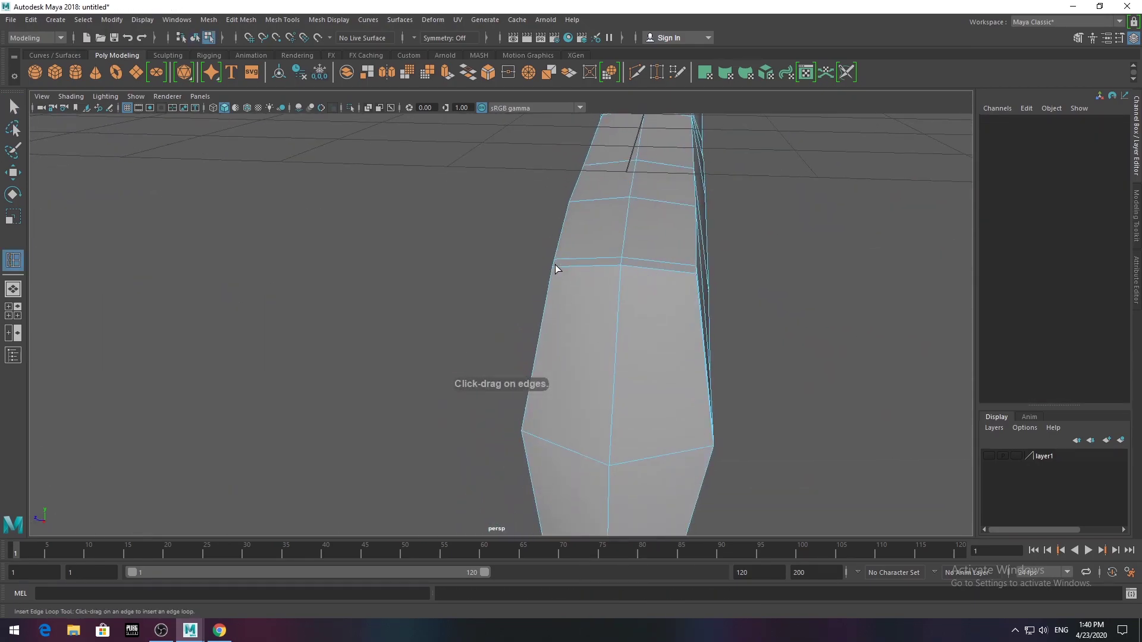
click(556, 267)
alt+drag(692, 275, 726, 375)
scroll(696, 383, up, 4)
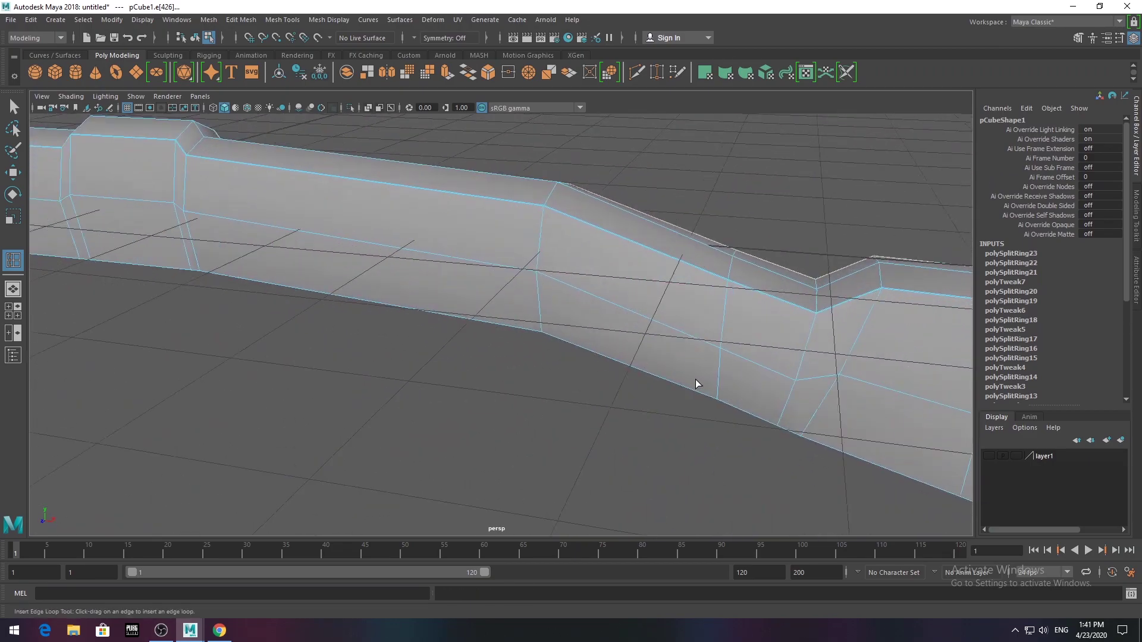
click(797, 313)
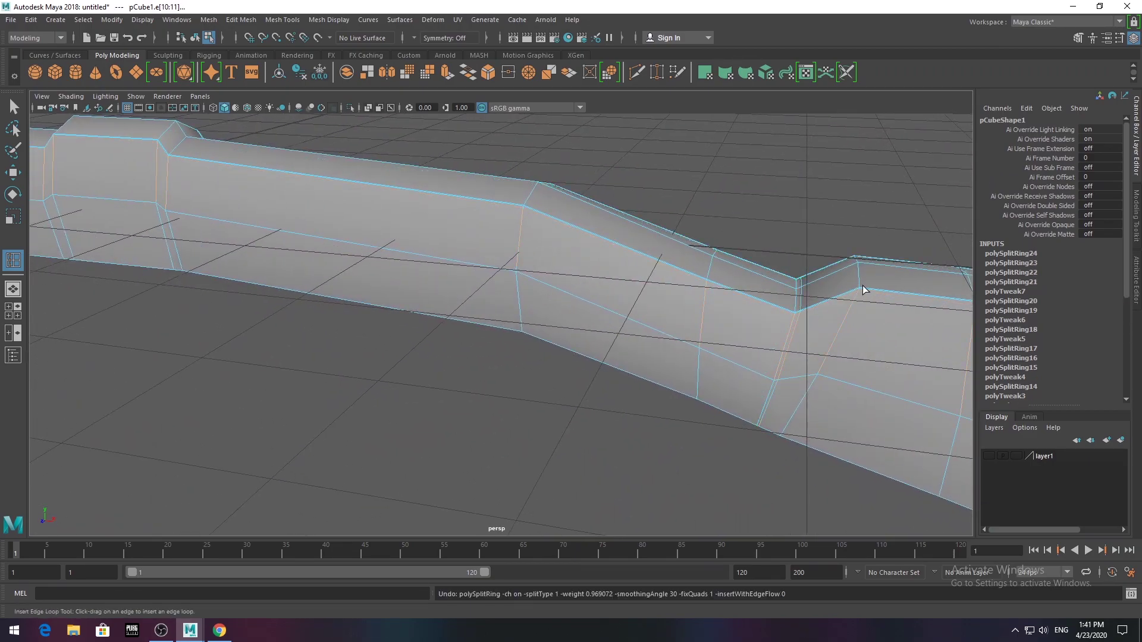
scroll(587, 336, down, 5)
scroll(509, 225, up, 5)
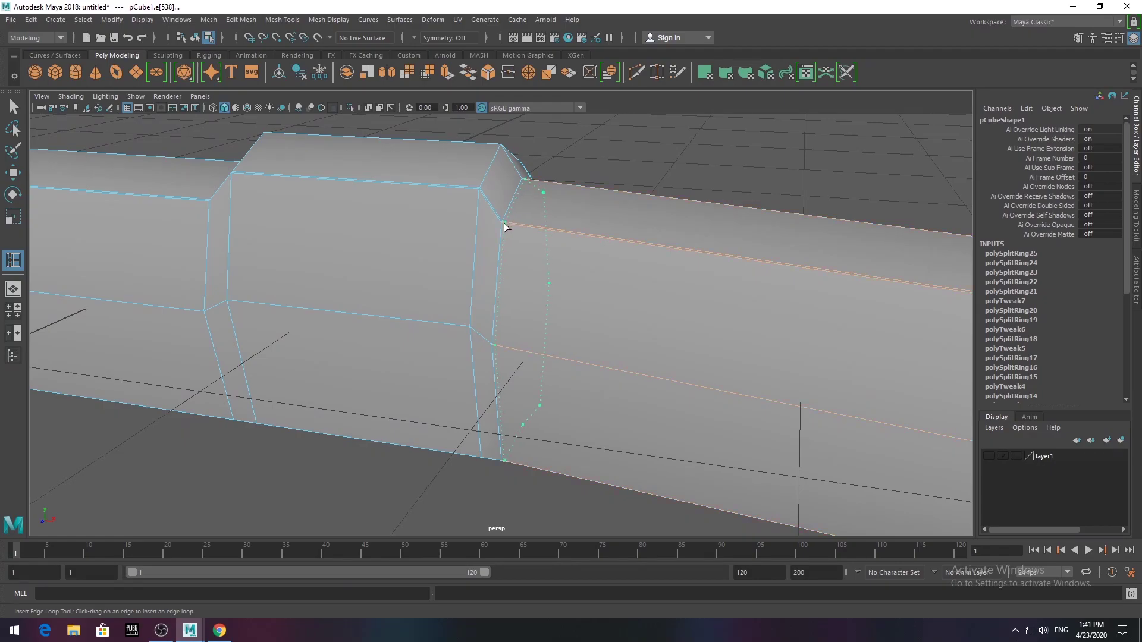
- Insert five more edge loops beside the steps along the stock and receiver
click(482, 194)
mouse_move(481, 194)
alt+mouse_down()
mouse_move(731, 256)
mouse_move(416, 306)
mouse_move(391, 326)
mouse_move(434, 349)
mouse_move(408, 374)
alt+mouse_up()
click(764, 232)
click(447, 292)
click(356, 338)
click(433, 349)
alt+right_drag(408, 374, 34, 106)
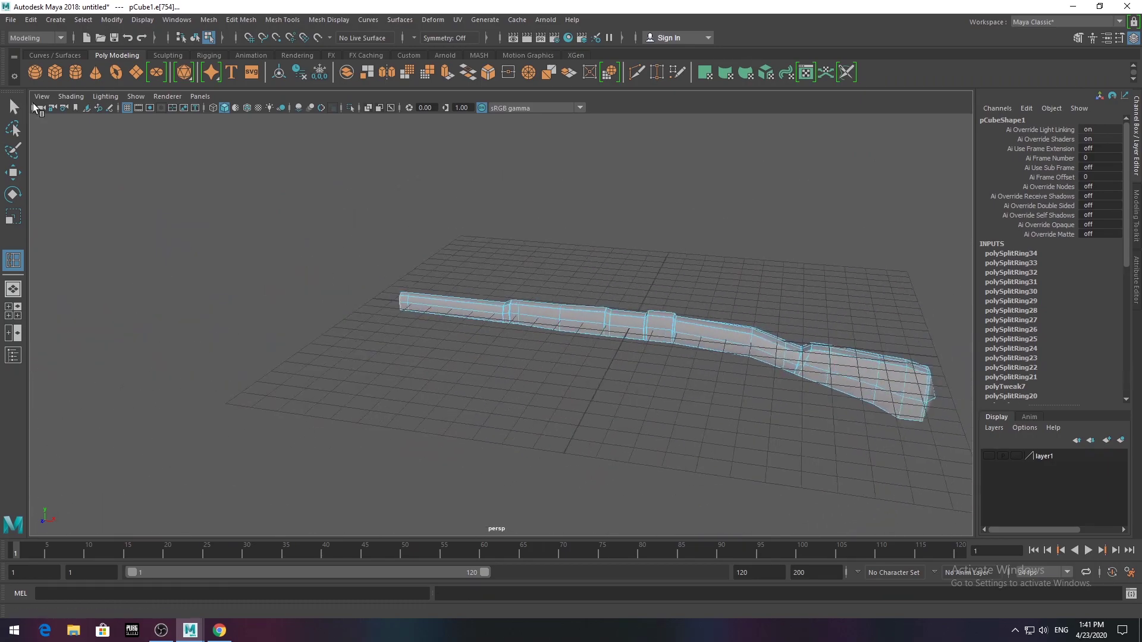
key(q)
right_drag(559, 286, 517, 271)
click(165, 117)
- Show layer1 again and frame the barrel tip in the front view
scroll(465, 268, up, 5)
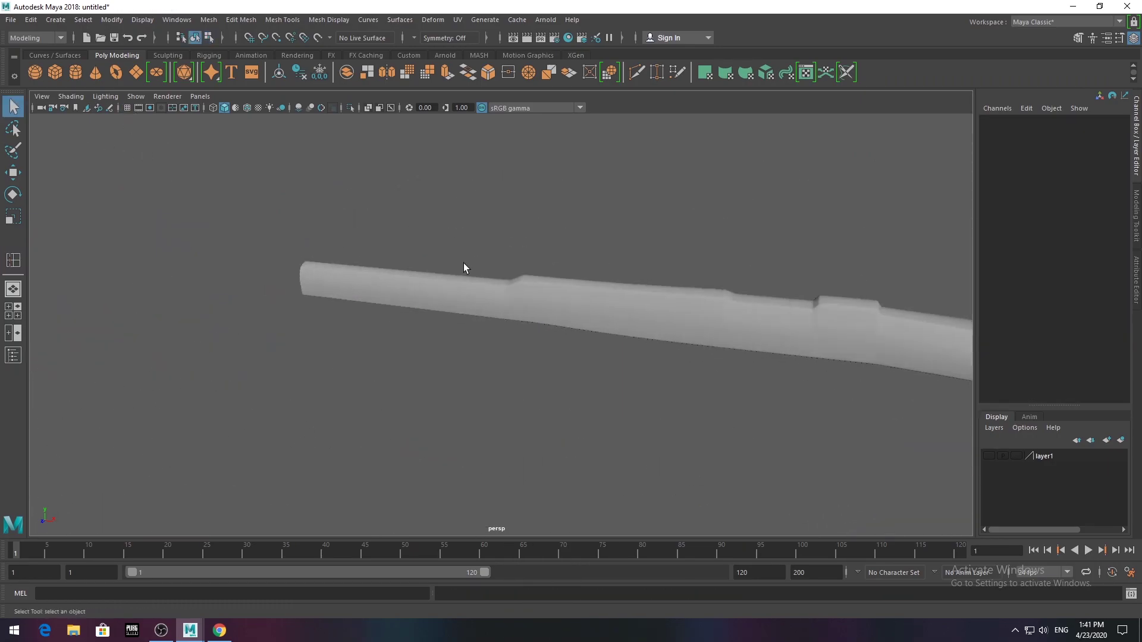
mouse_move(465, 267)
alt+mouse_down()
mouse_move(482, 283)
mouse_move(238, 281)
mouse_move(337, 292)
mouse_move(298, 271)
mouse_move(256, 274)
alt+mouse_up()
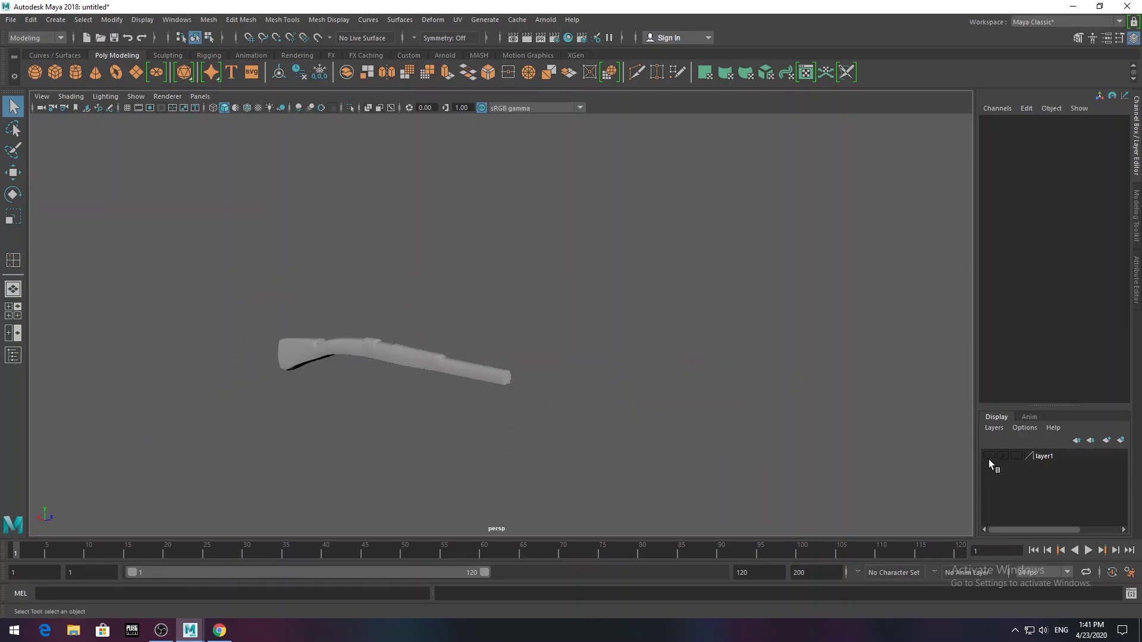
click(988, 456)
drag(370, 339, 269, 391)
scroll(269, 392, up, 5)
alt+middle_drag(434, 437, 545, 438)
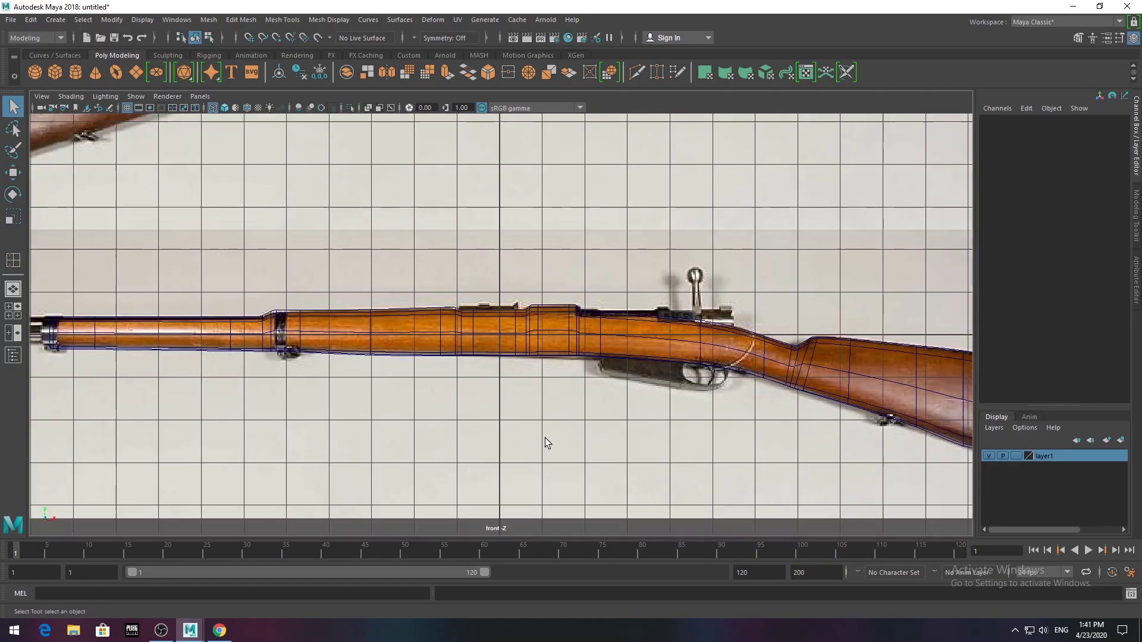
scroll(323, 407, up, 2)
alt+middle_drag(324, 407, 395, 425)
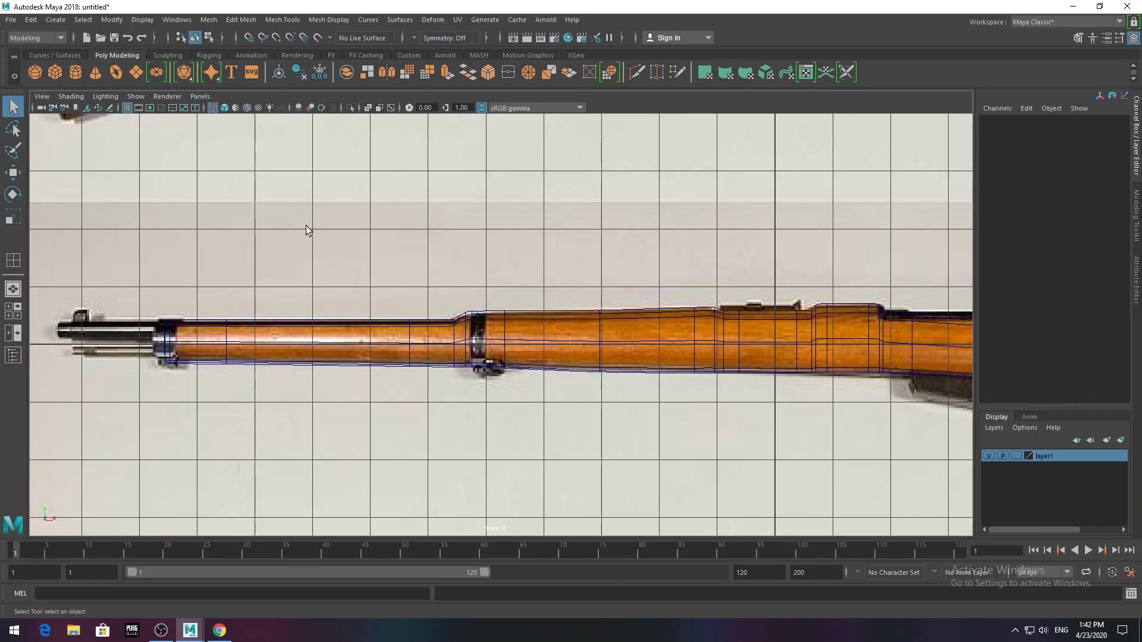
- Create polygon cylinder pCylinder1 over the barrel
click(74, 76)
scroll(427, 334, down, 3)
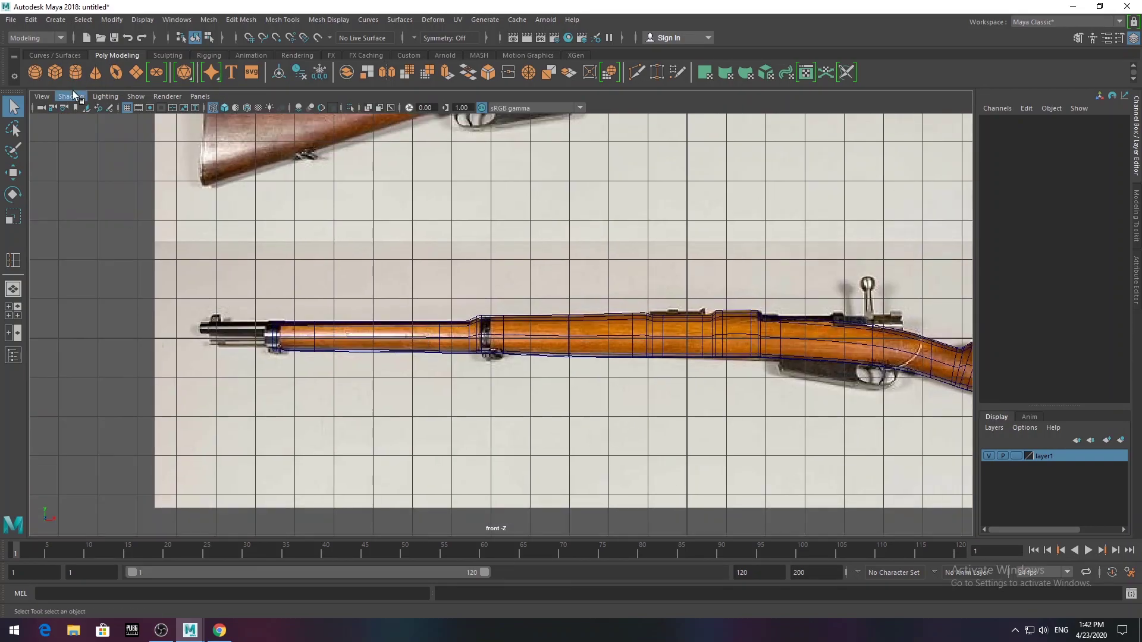
scroll(466, 344, down, 2)
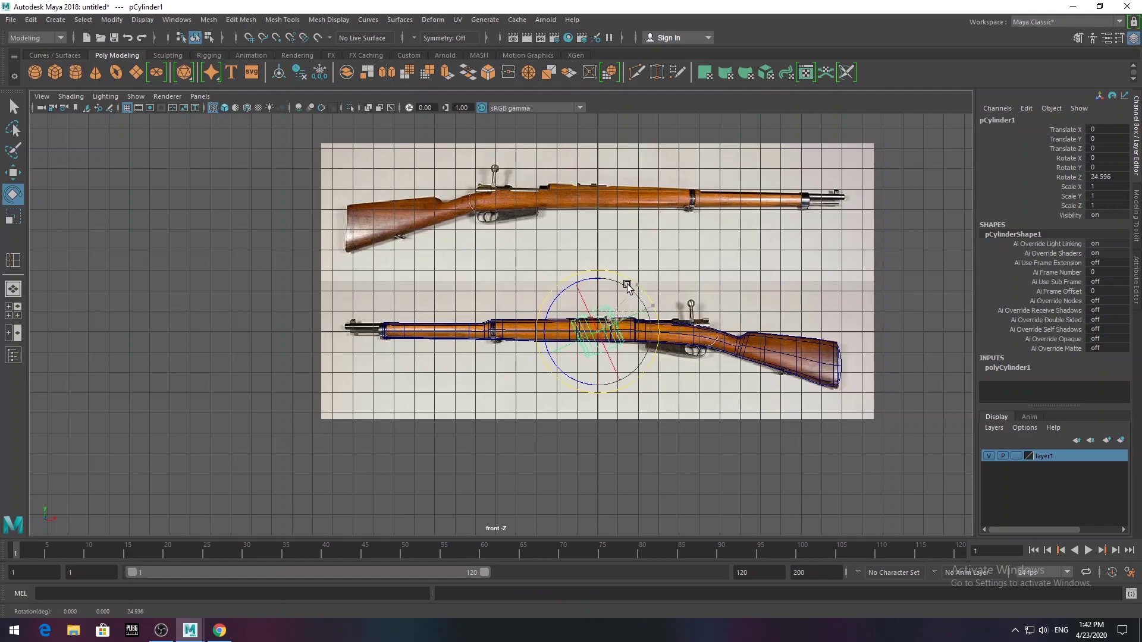
- Move the cylinder's end vertices to stretch it between the receiver and the muzzle
scroll(536, 254, up, 3)
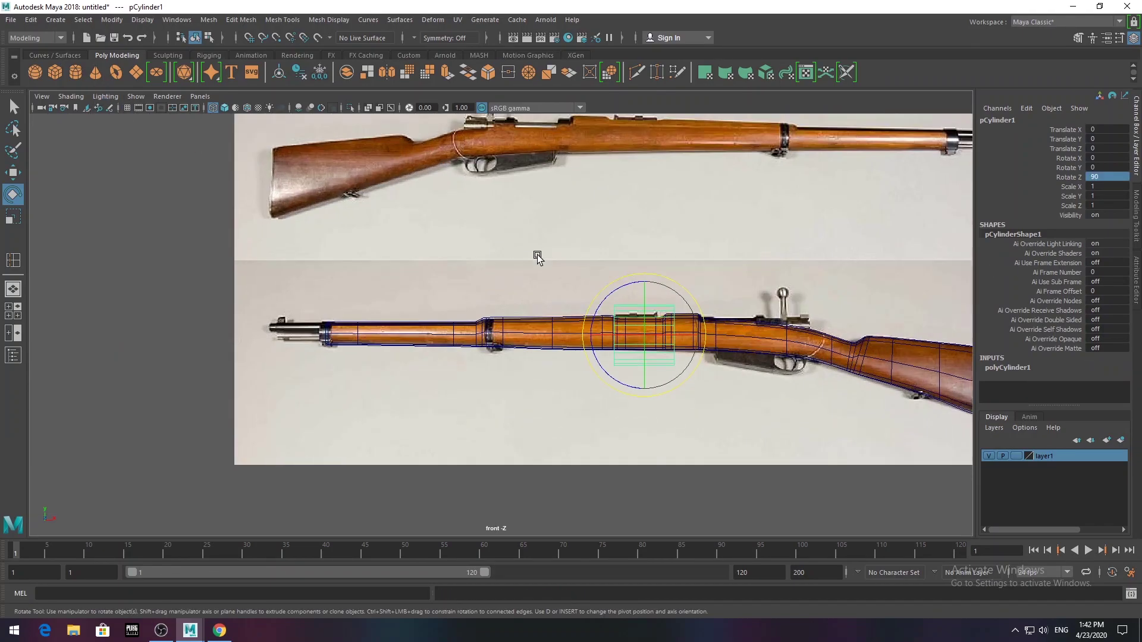
scroll(575, 280, up, 2)
key(w)
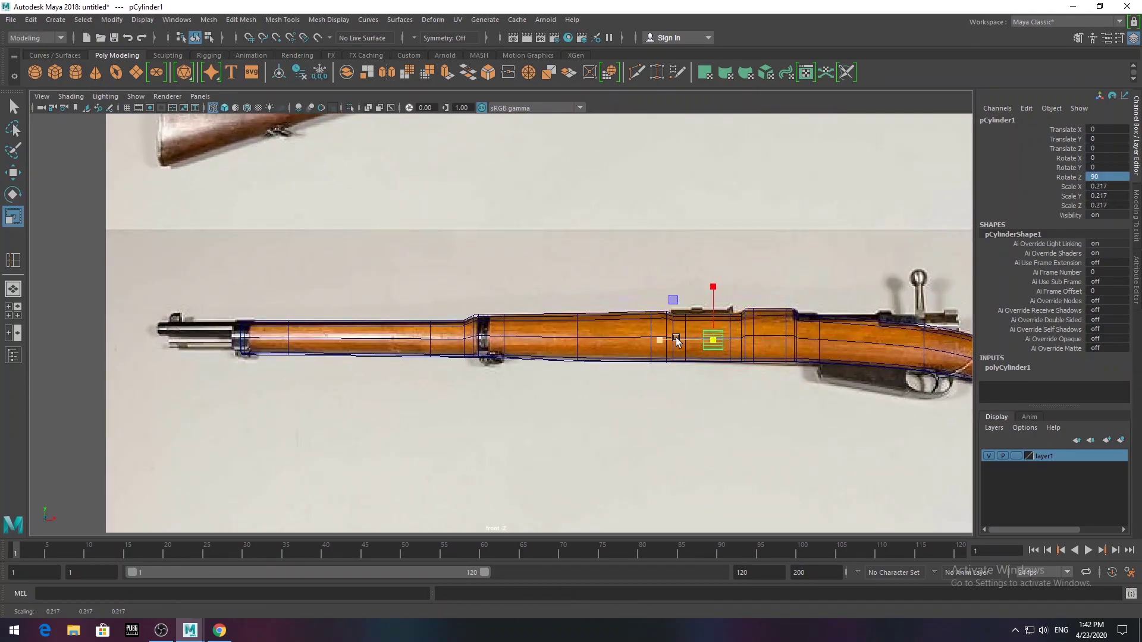
right_drag(702, 321, 660, 345)
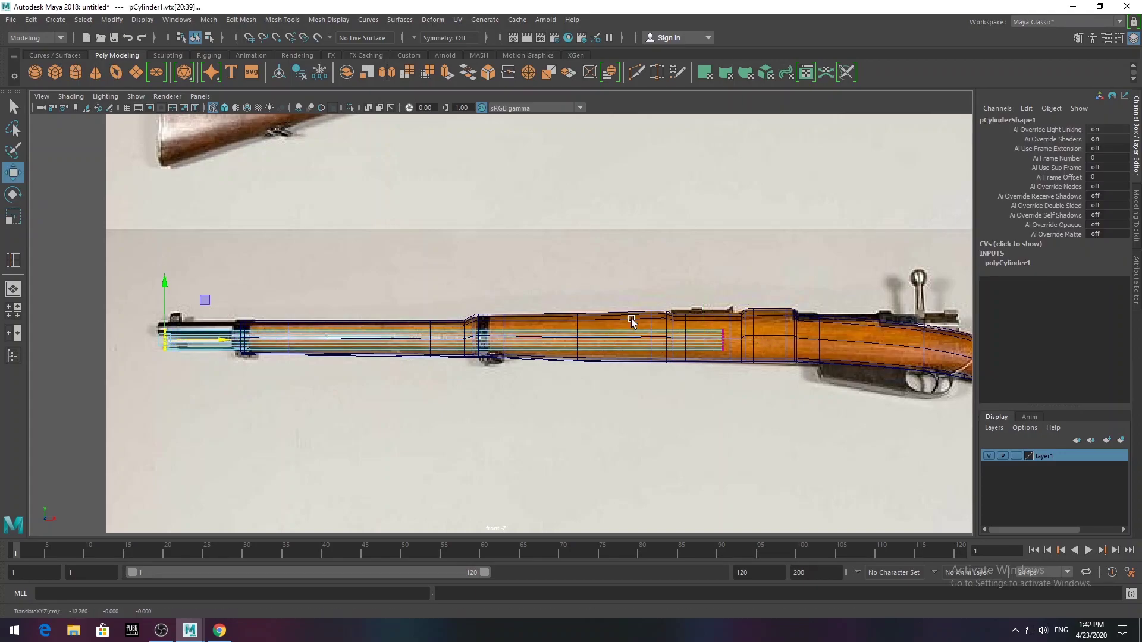
right_drag(591, 351, 494, 334)
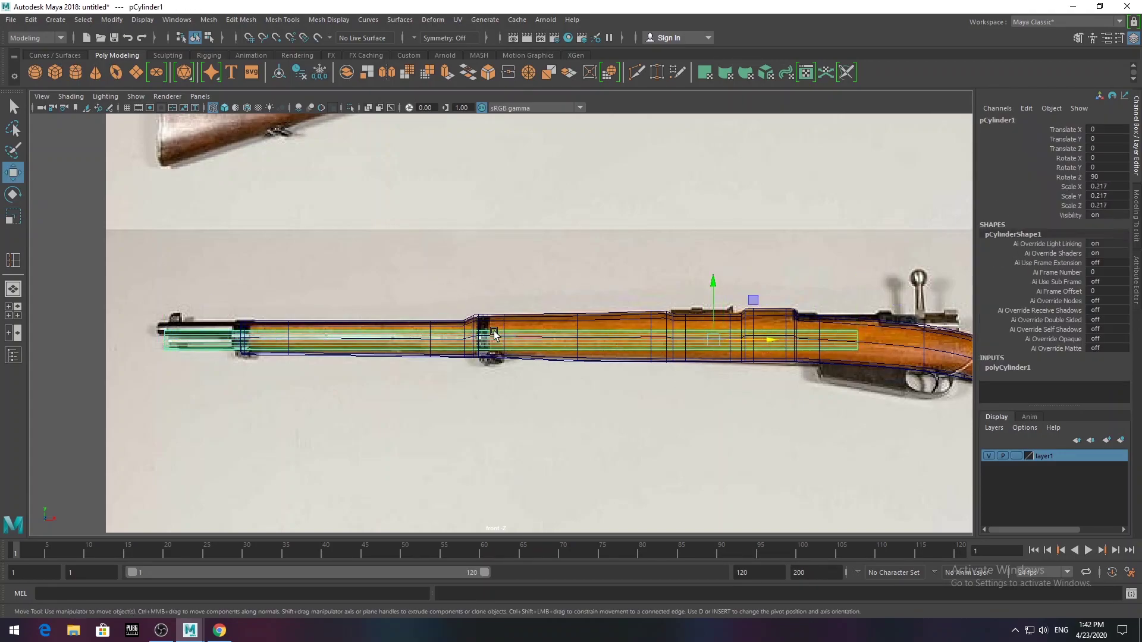
drag(721, 302, 709, 284)
right_drag(207, 379, 206, 351)
drag(118, 283, 184, 371)
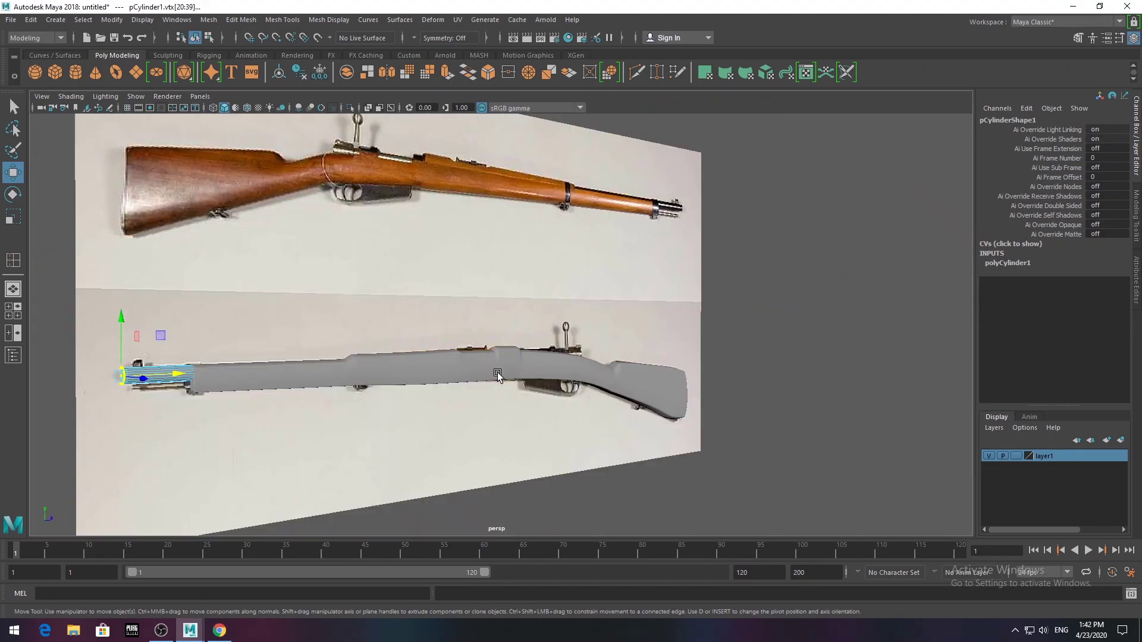
- Hide layer1 and select the stock mesh
mouse_move(339, 355)
alt+mouse_down()
mouse_move(530, 395)
mouse_move(417, 387)
alt+mouse_up()
click(989, 456)
scroll(474, 349, up, 5)
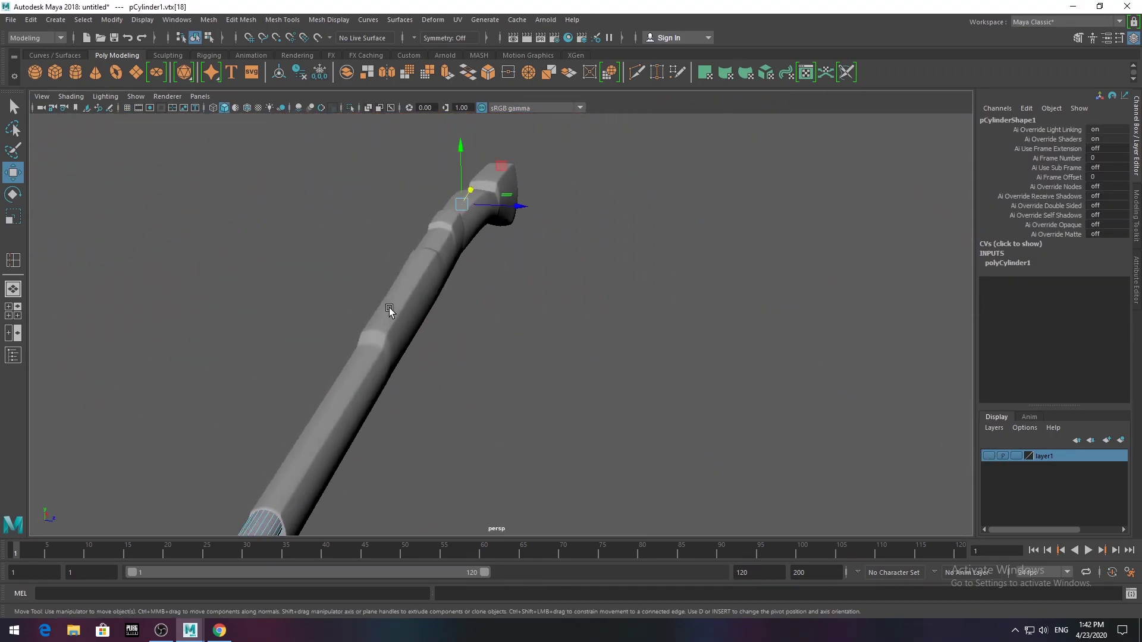
click(396, 332)
alt+drag(440, 383, 500, 324)
- Undo the stray edge move on the stock in the four-view layout
right_drag(499, 324, 501, 241)
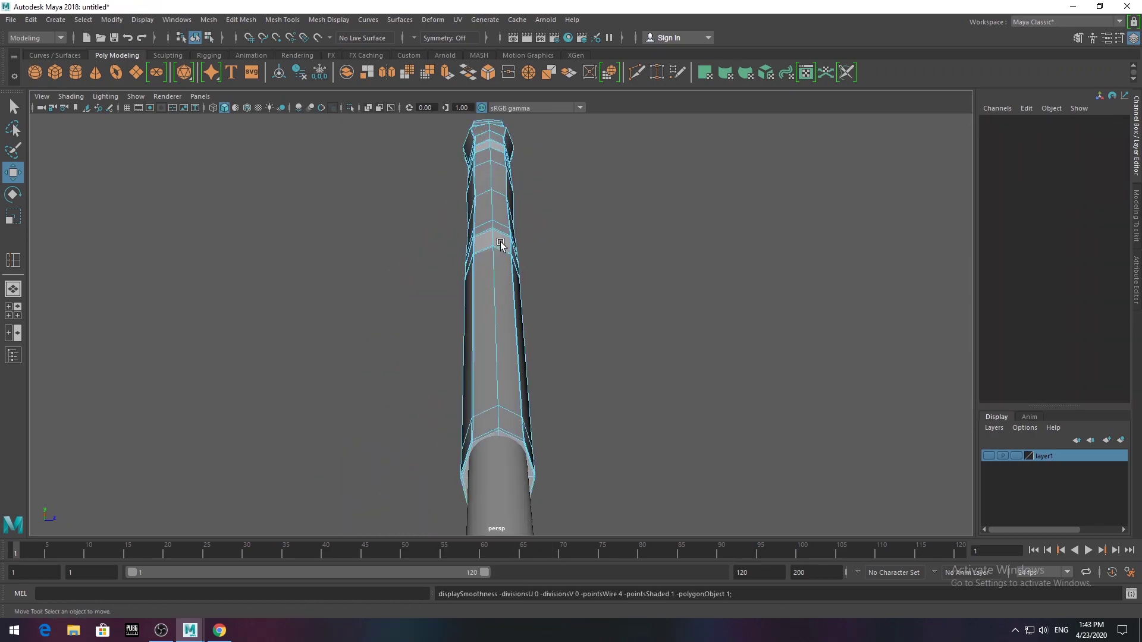
click(491, 330)
alt+drag(492, 331, 492, 327)
key(space)
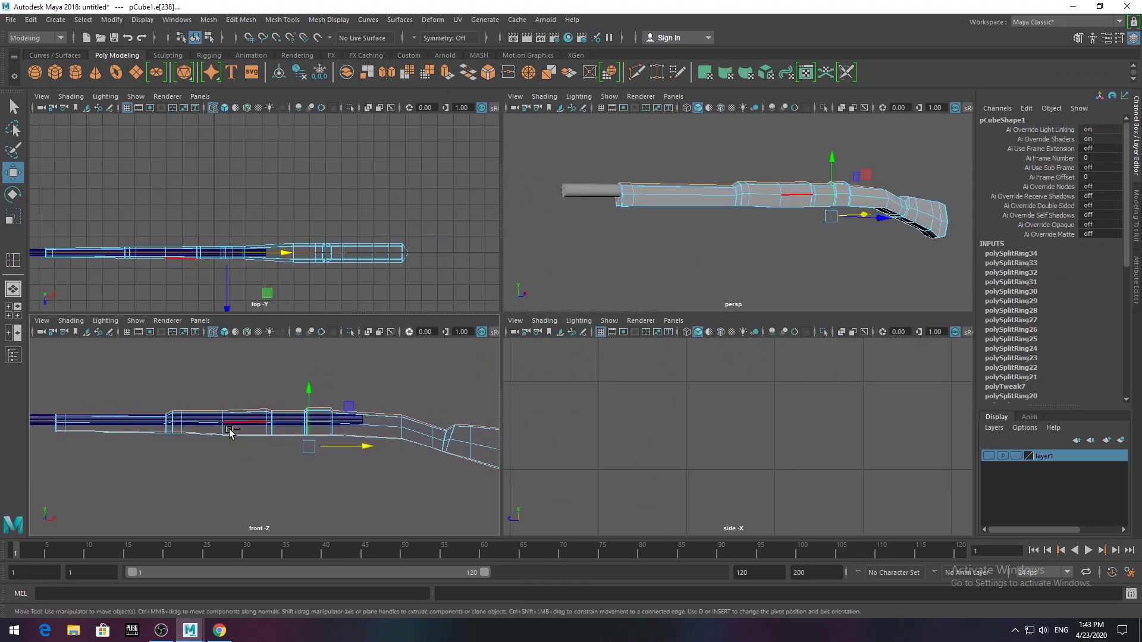
alt+middle_drag(395, 501, 295, 421)
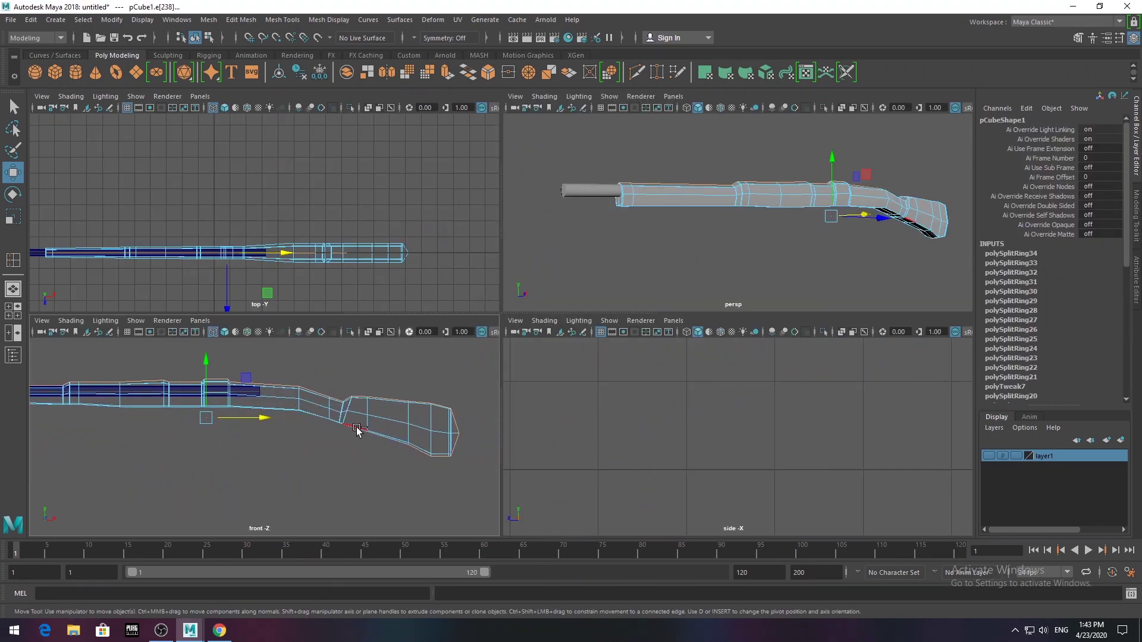
key(ctrl+z)
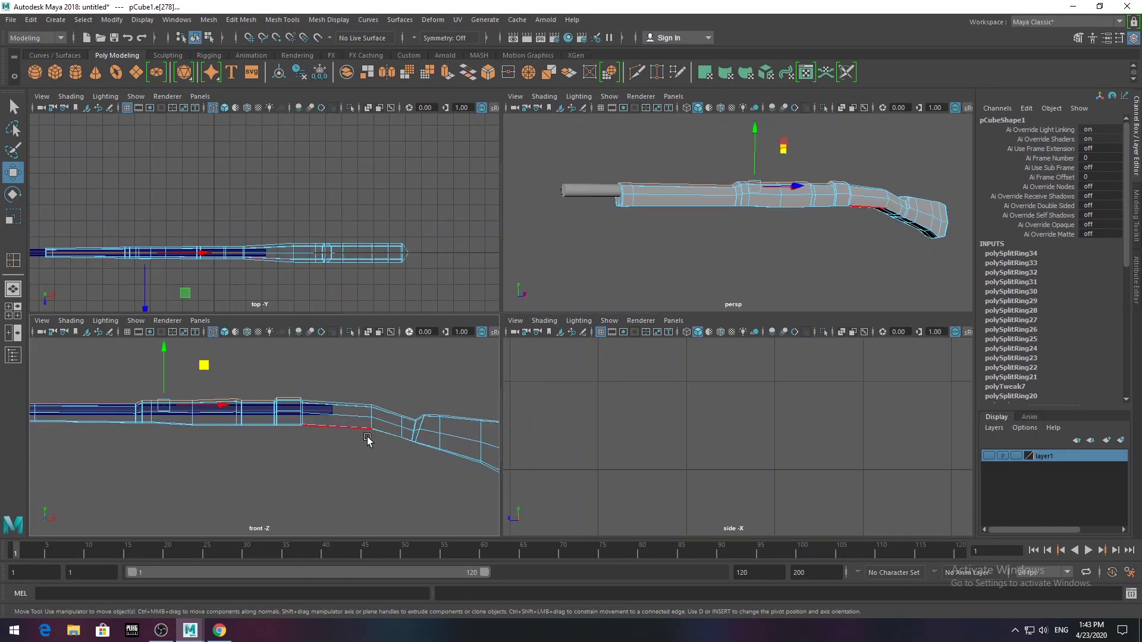
key(space)
- Select faces on top of pCube1 and extrude them upward with Ctrl+E
click(604, 273)
mouse_move(604, 272)
alt+mouse_down()
mouse_move(565, 253)
mouse_move(576, 240)
alt+mouse_up()
click(565, 253)
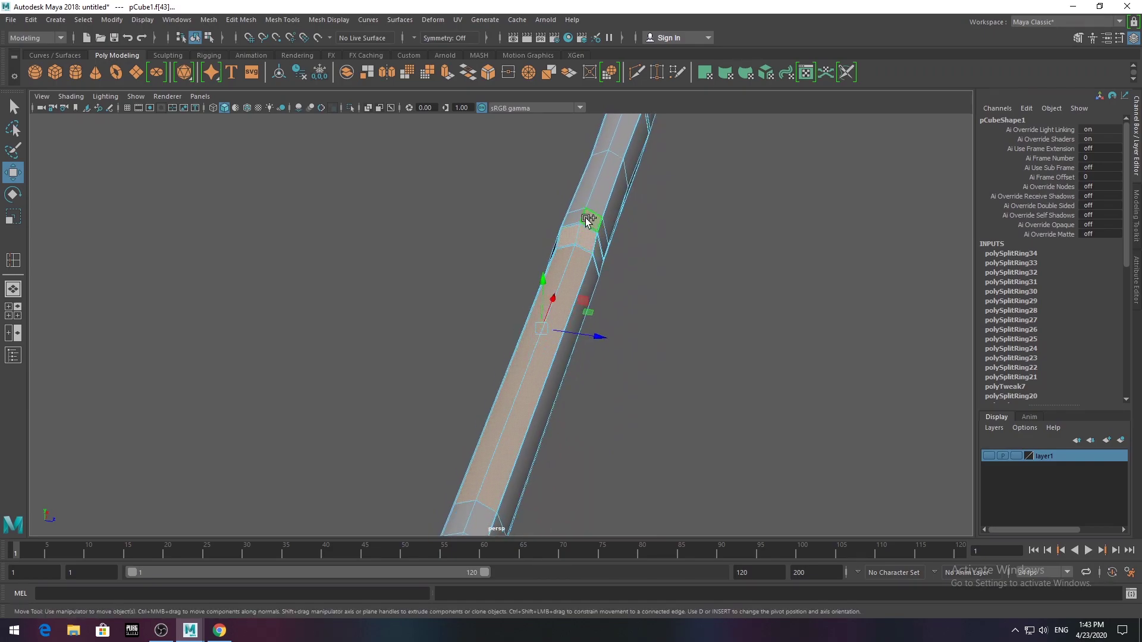
alt+drag(603, 196, 598, 293)
mouse_move(641, 349)
alt+mouse_down()
mouse_move(595, 333)
mouse_move(606, 351)
alt+mouse_up()
scroll(595, 351, up, 3)
key(ctrl+e)
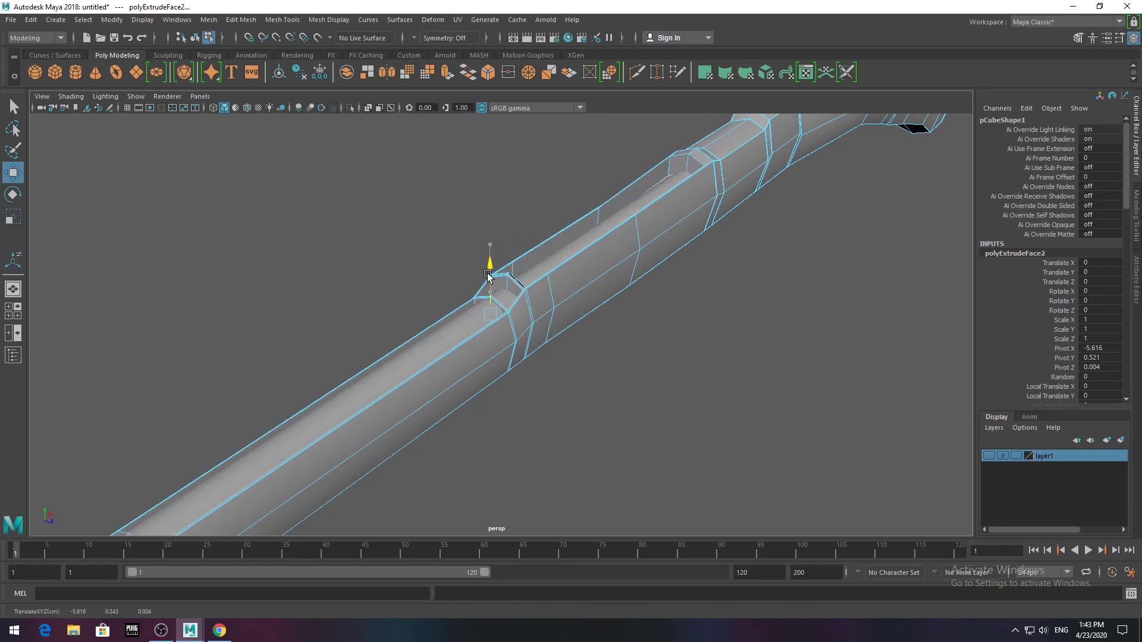
- Clear the selection and orbit in close on the barrel
scroll(473, 285, down, 2)
scroll(467, 357, down, 4)
mouse_move(467, 357)
alt+mouse_down()
mouse_move(449, 356)
mouse_move(529, 257)
alt+mouse_up()
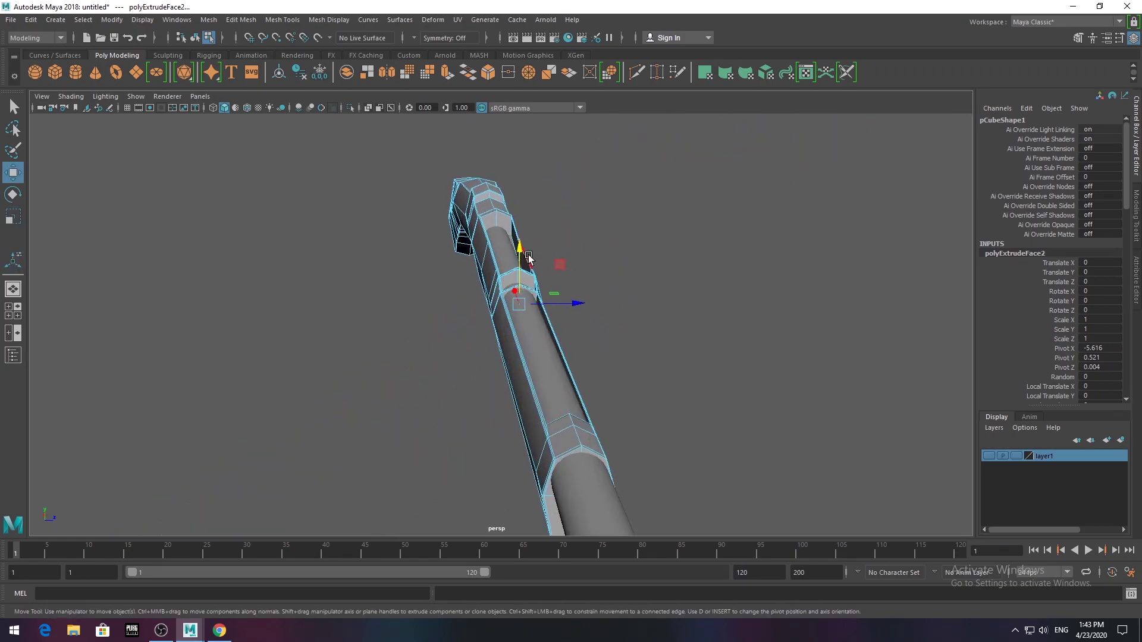
scroll(615, 314, down, 3)
click(615, 313)
scroll(395, 319, up, 4)
mouse_move(615, 313)
alt+mouse_down()
mouse_move(396, 319)
mouse_move(451, 316)
alt+mouse_up()
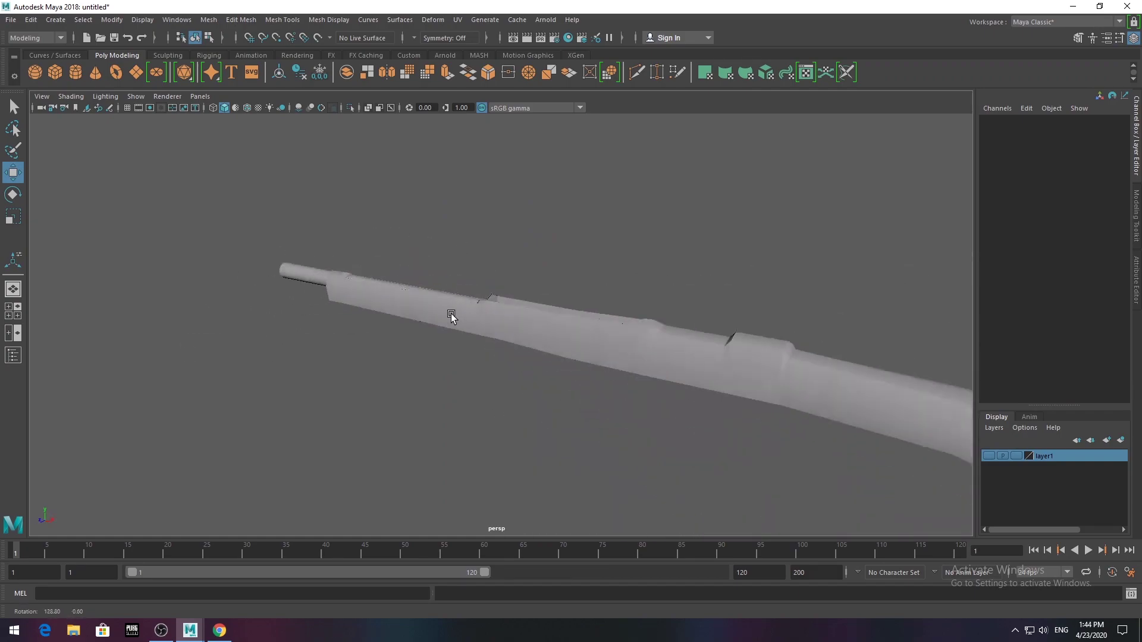
- View the barrel in wireframe from the front with layer1 shown again
scroll(513, 485, up, 3)
alt+drag(512, 486, 413, 466)
scroll(512, 461, down, 3)
scroll(581, 438, down, 2)
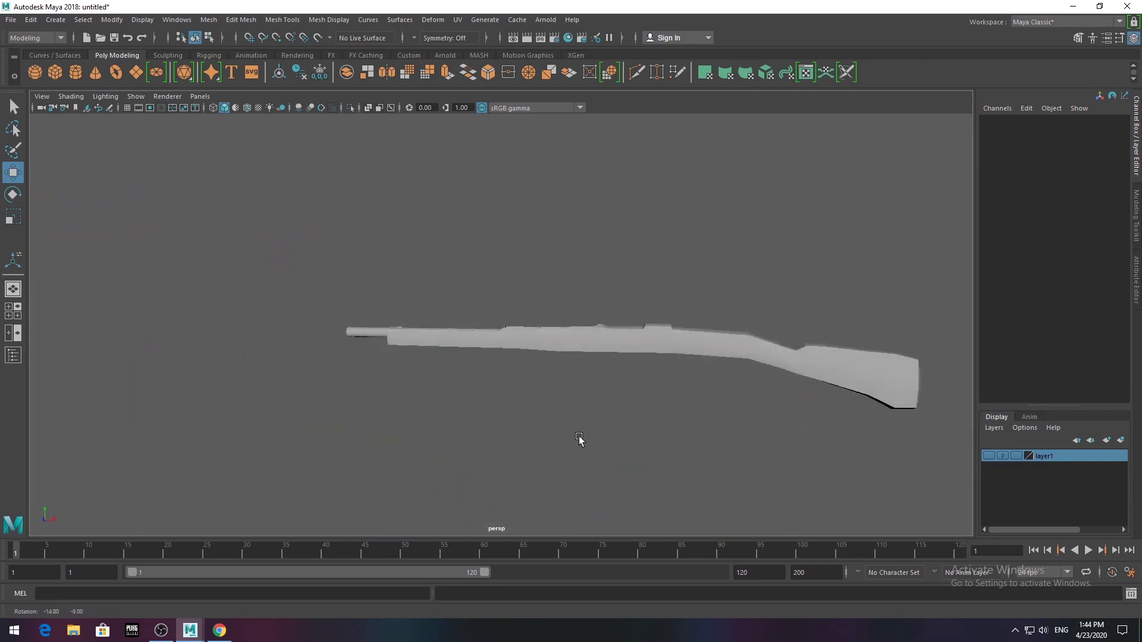
key(4)
scroll(492, 461, down, 3)
scroll(227, 357, up, 4)
mouse_move(227, 357)
alt+middle_down()
mouse_move(383, 380)
mouse_move(248, 381)
alt+middle_up()
click(989, 456)
scroll(441, 400, up, 2)
scroll(313, 373, up, 2)
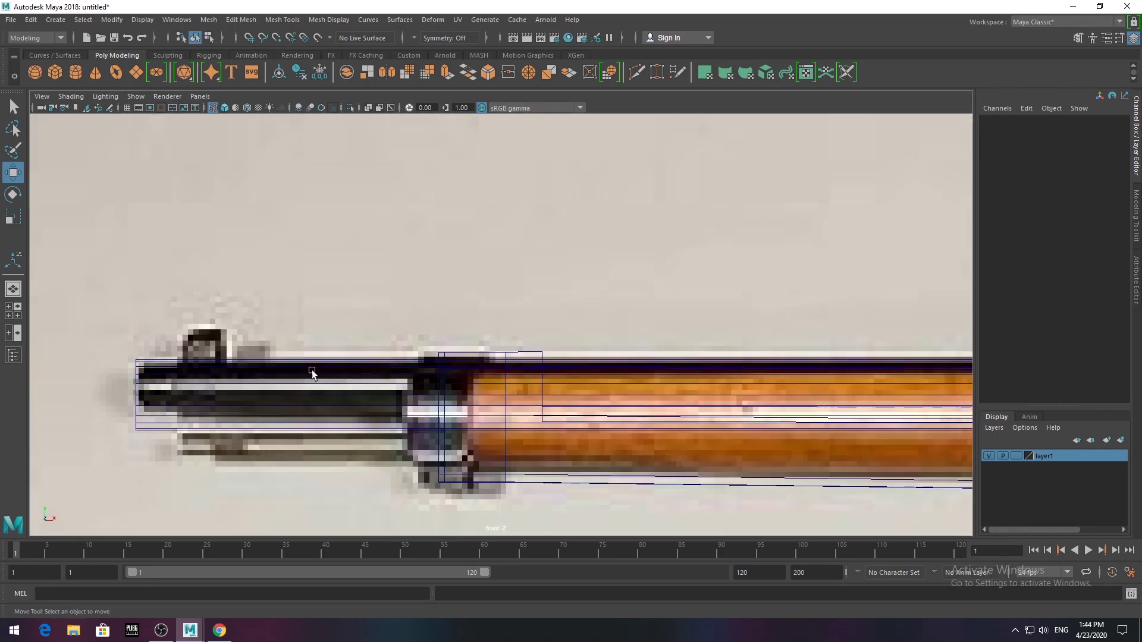
- Insert an edge loop near the muzzle and shrink the muzzle-end vertices
click(281, 20)
click(297, 98)
drag(179, 366, 182, 364)
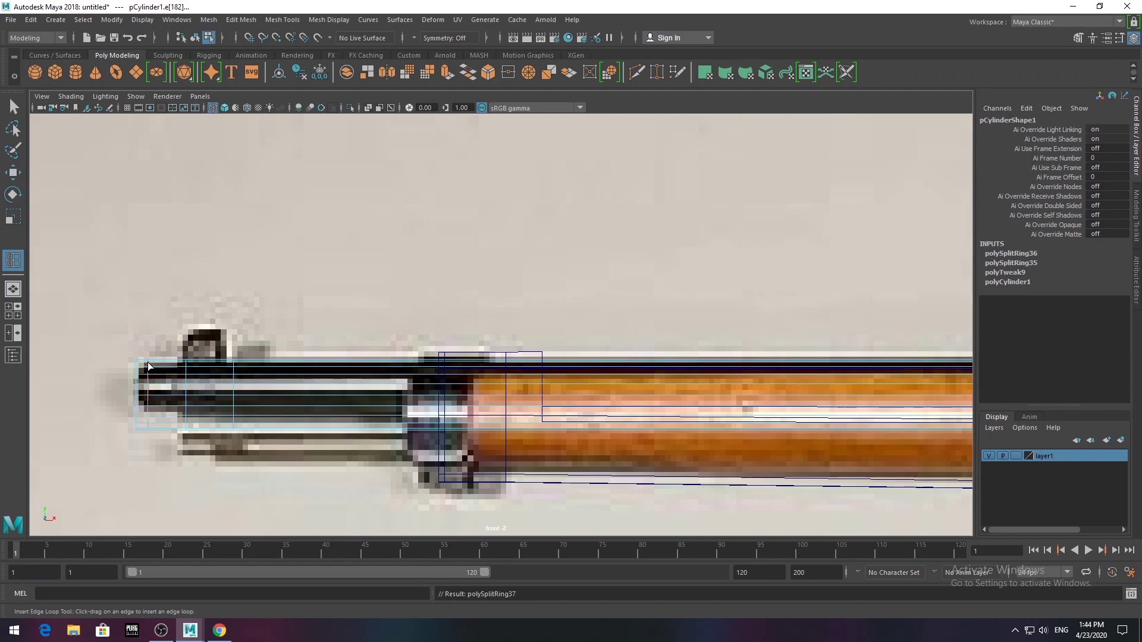
right_drag(165, 285, 102, 275)
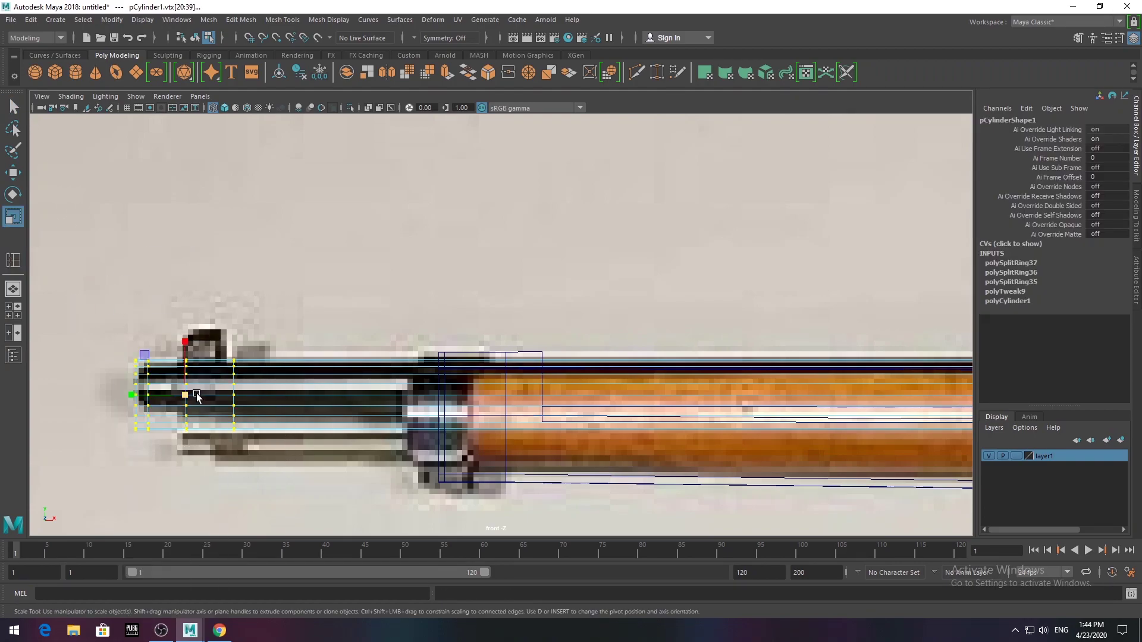
drag(196, 395, 181, 397)
key(w)
scroll(368, 365, up, 3)
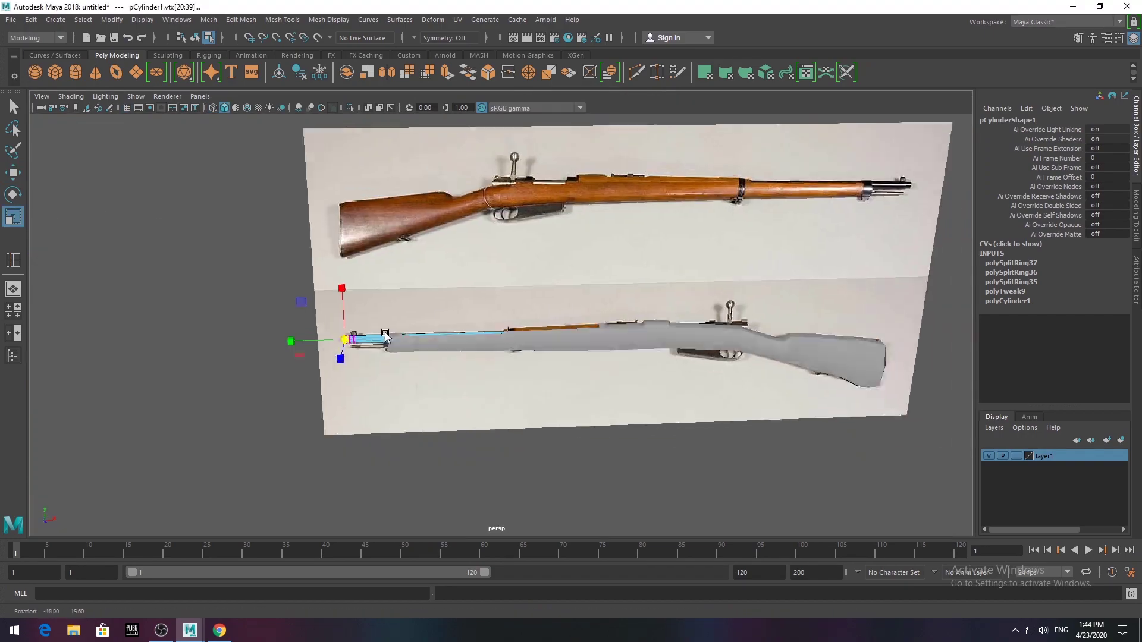
- Select the muzzle tip faces and extrude them
alt+drag(349, 397, 485, 420)
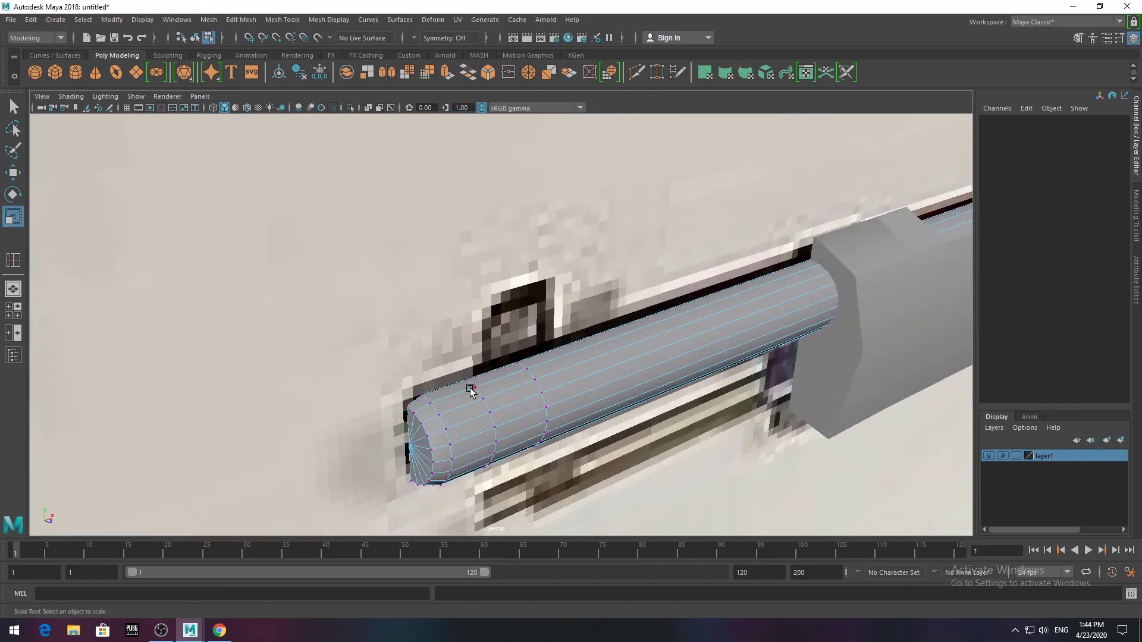
scroll(475, 390, up, 5)
drag(416, 460, 410, 441)
scroll(504, 462, down, 5)
alt+drag(504, 463, 428, 448)
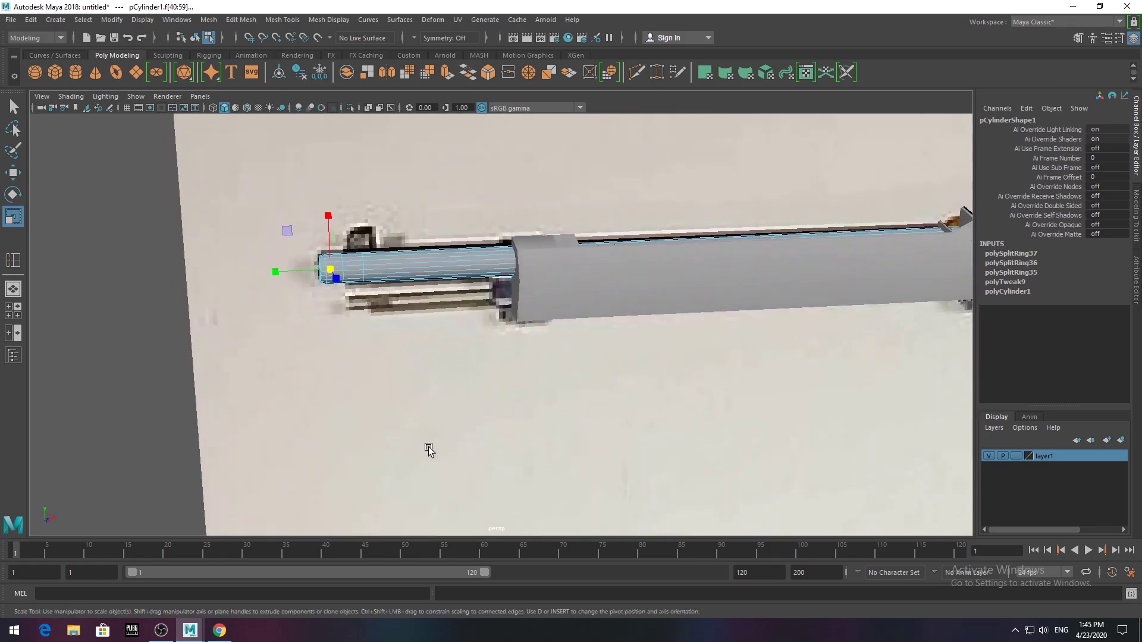
scroll(237, 431, up, 5)
drag(699, 191, 488, 521)
drag(298, 573, 298, 571)
alt+middle_drag(419, 252, 464, 214)
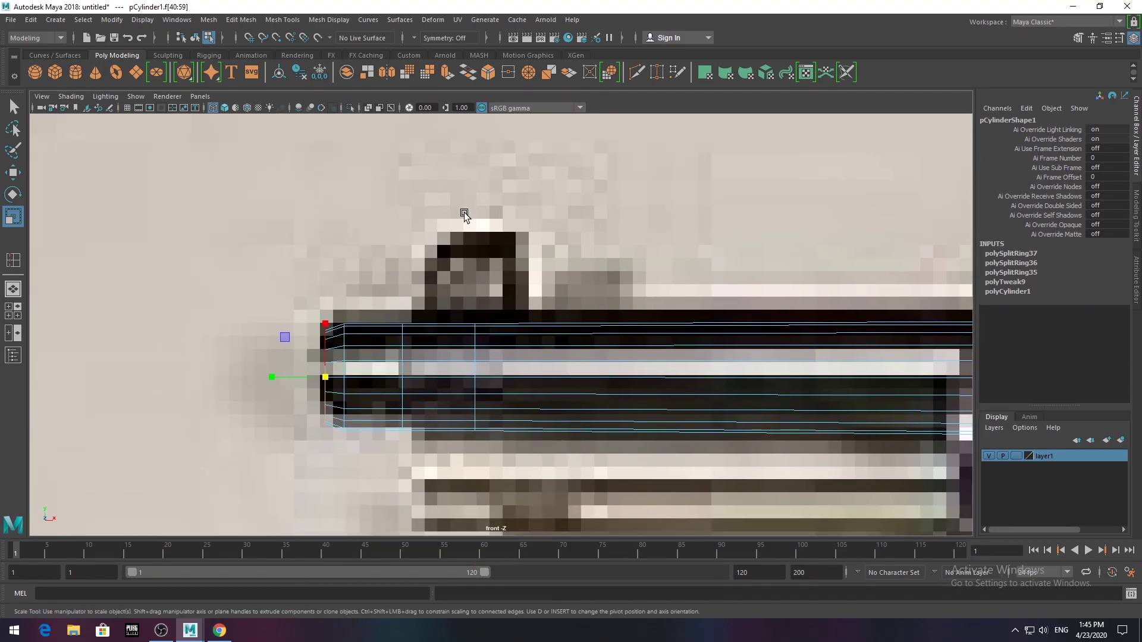
click(444, 77)
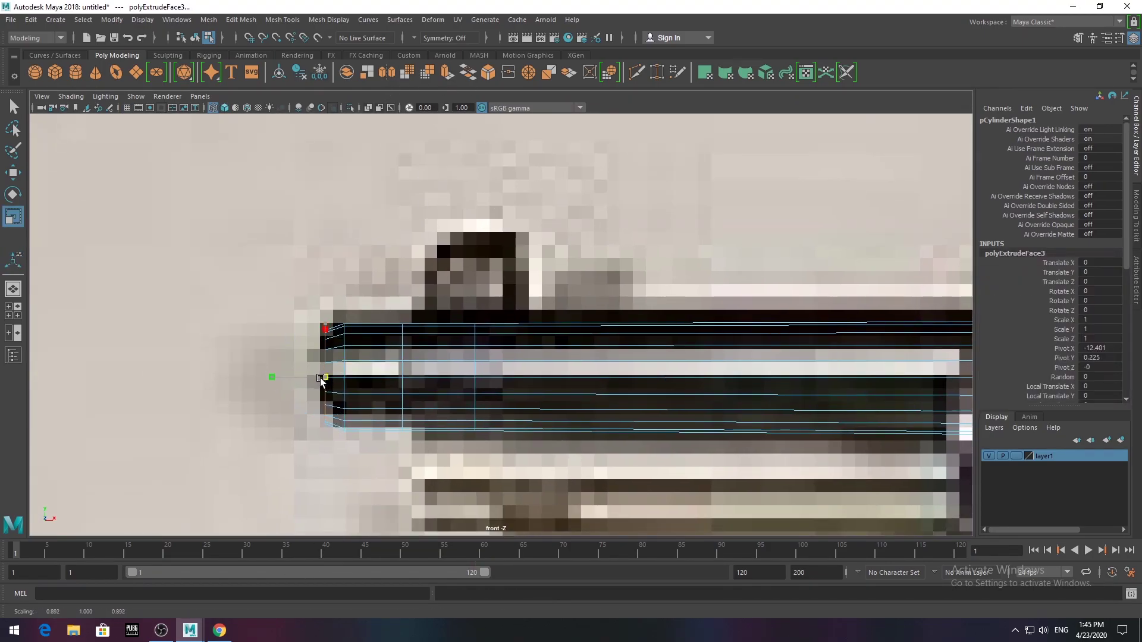
- Return to the perspective view and select the reference image plane
key(space)
key(space)
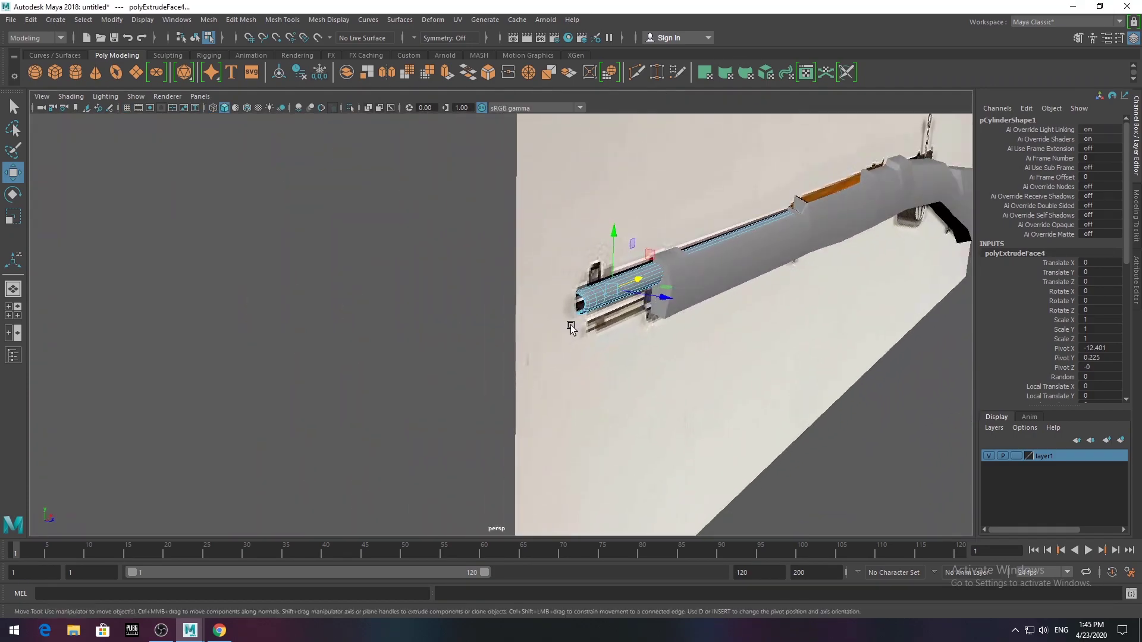
key(F8)
click(718, 323)
scroll(470, 333, up, 3)
- Extrude a single top barrel face near the muzzle to start the front-sight fin
scroll(395, 452, down, 5)
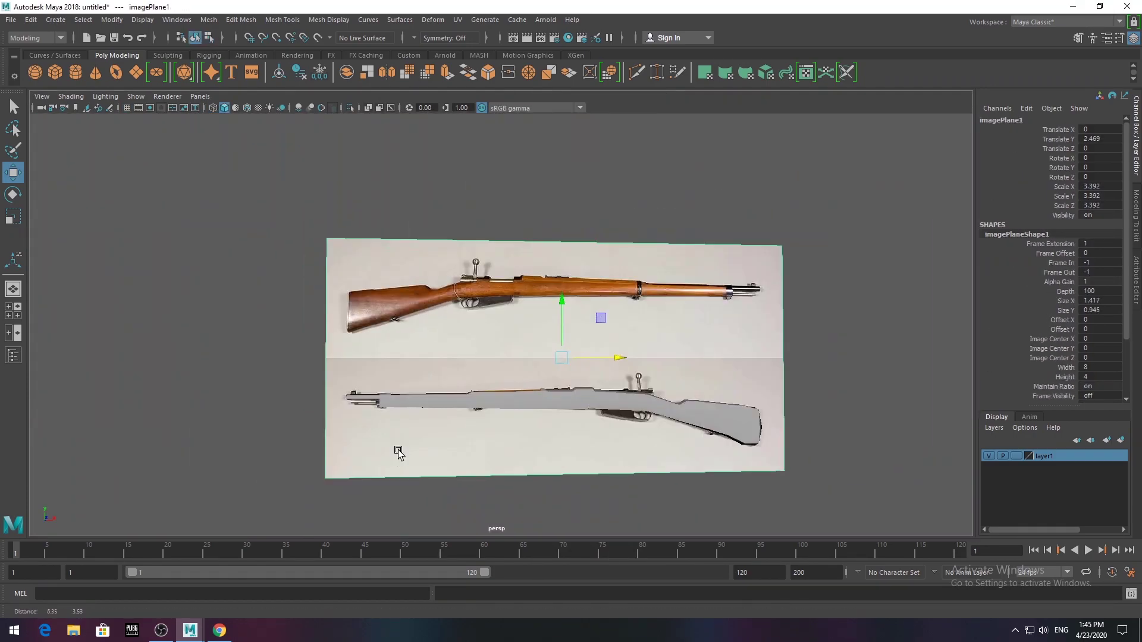
scroll(510, 326, up, 4)
alt+middle_drag(510, 327, 759, 266)
alt+drag(759, 265, 443, 473)
click(586, 357)
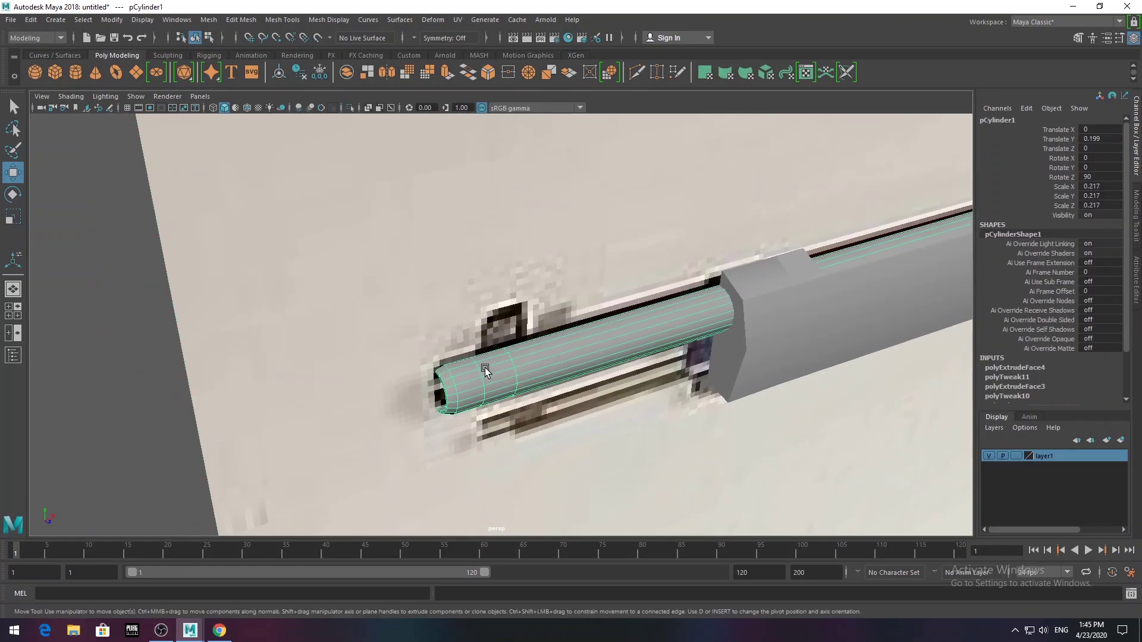
right_drag(518, 333, 518, 362)
click(513, 389)
mouse_move(514, 391)
alt+mouse_down()
mouse_move(607, 489)
mouse_move(616, 377)
alt+mouse_up()
click(734, 394)
scroll(734, 394, down, 5)
alt+drag(595, 333, 562, 354)
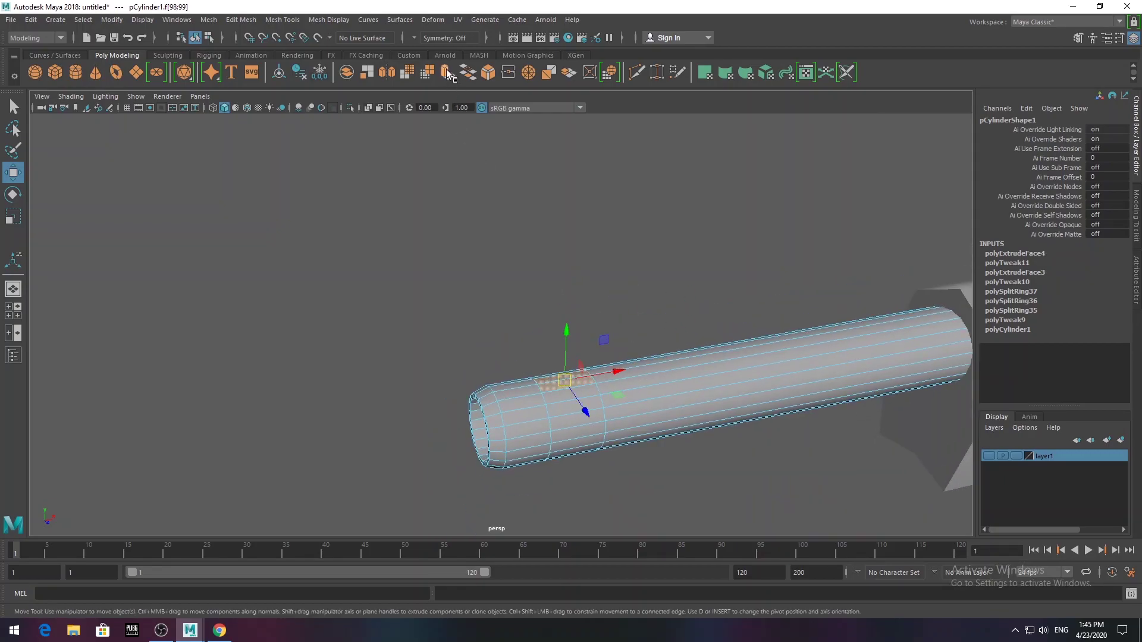
key(ctrl+e)
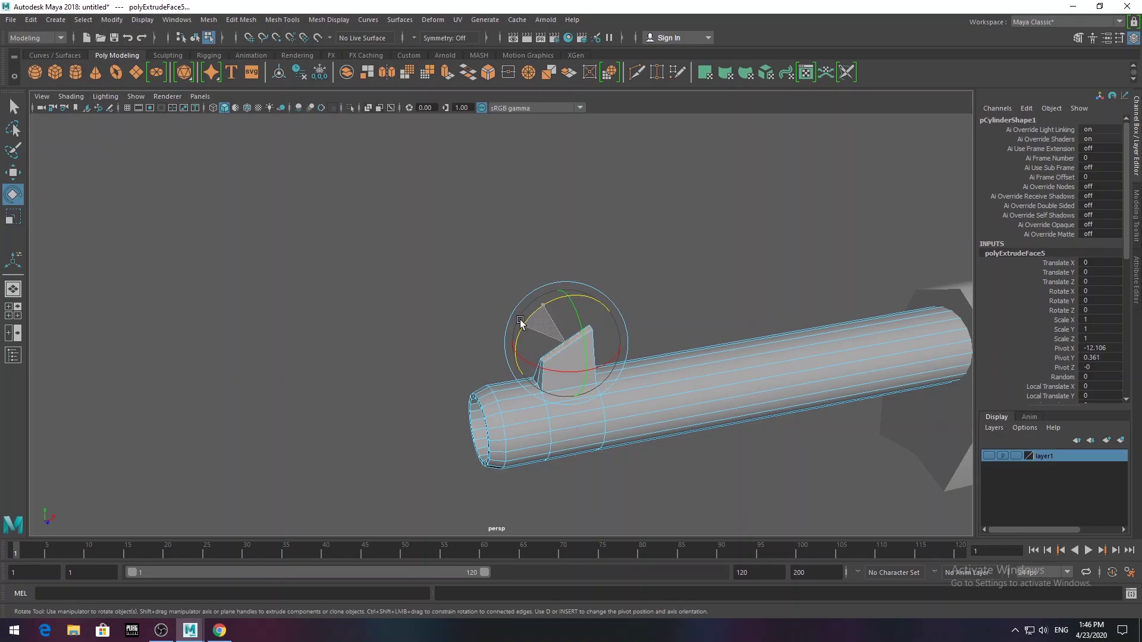
- Insert an edge loop around the base of the front-sight fin
scroll(586, 367, down, 4)
alt+drag(561, 356, 614, 383)
scroll(311, 438, up, 6)
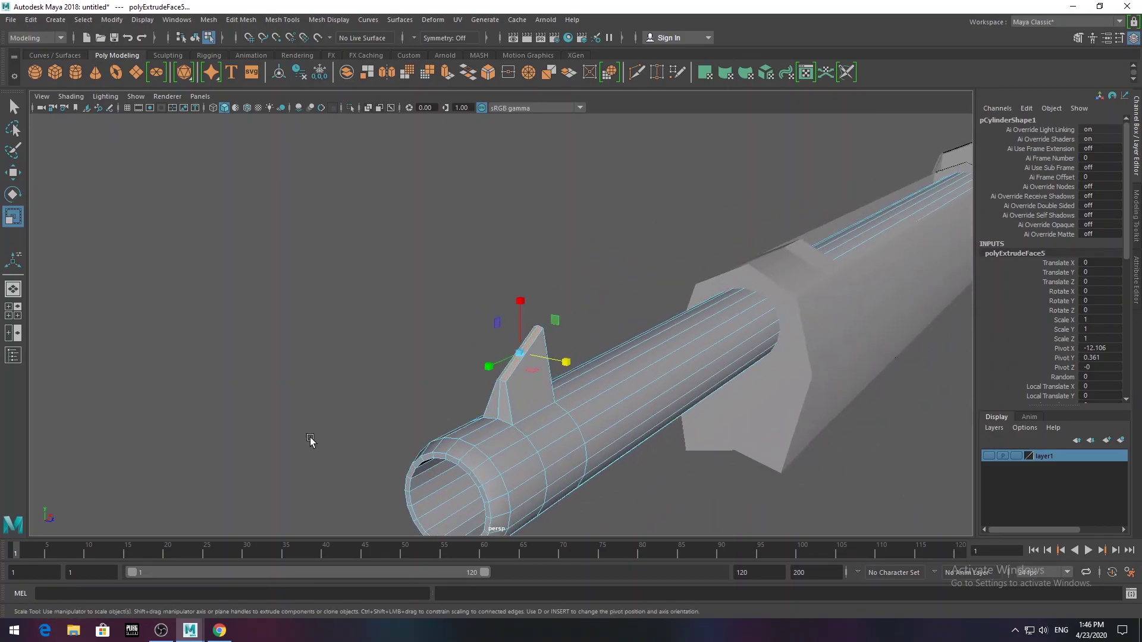
click(282, 19)
click(292, 80)
click(513, 452)
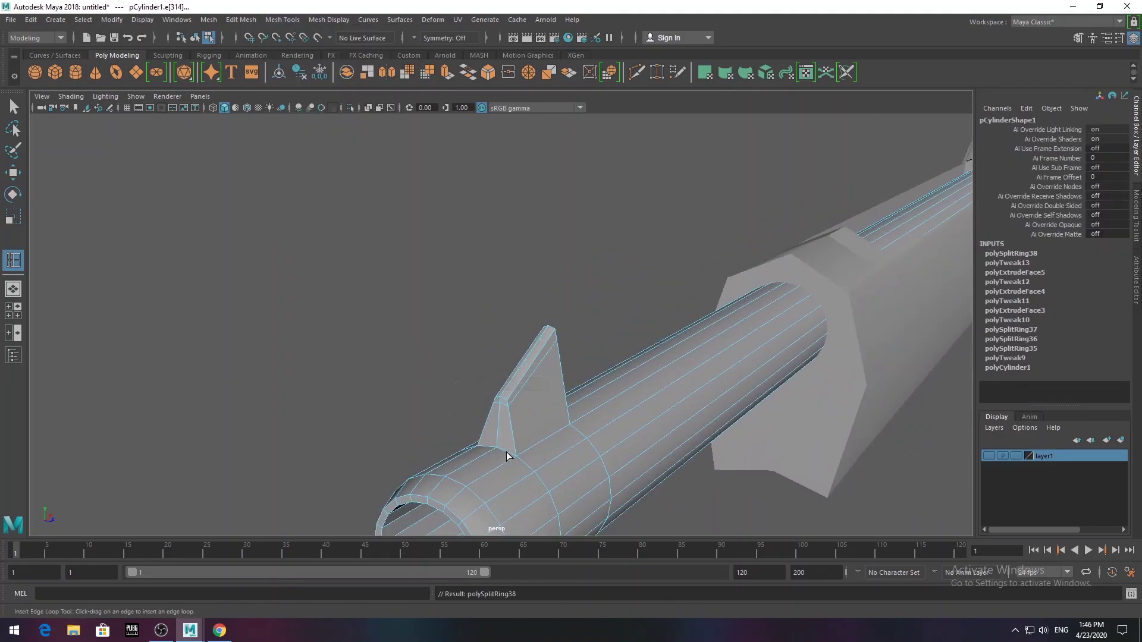
- Reselect the barrel, then frame the stock's front end and select a face there
click(13, 108)
scroll(298, 196, down, 5)
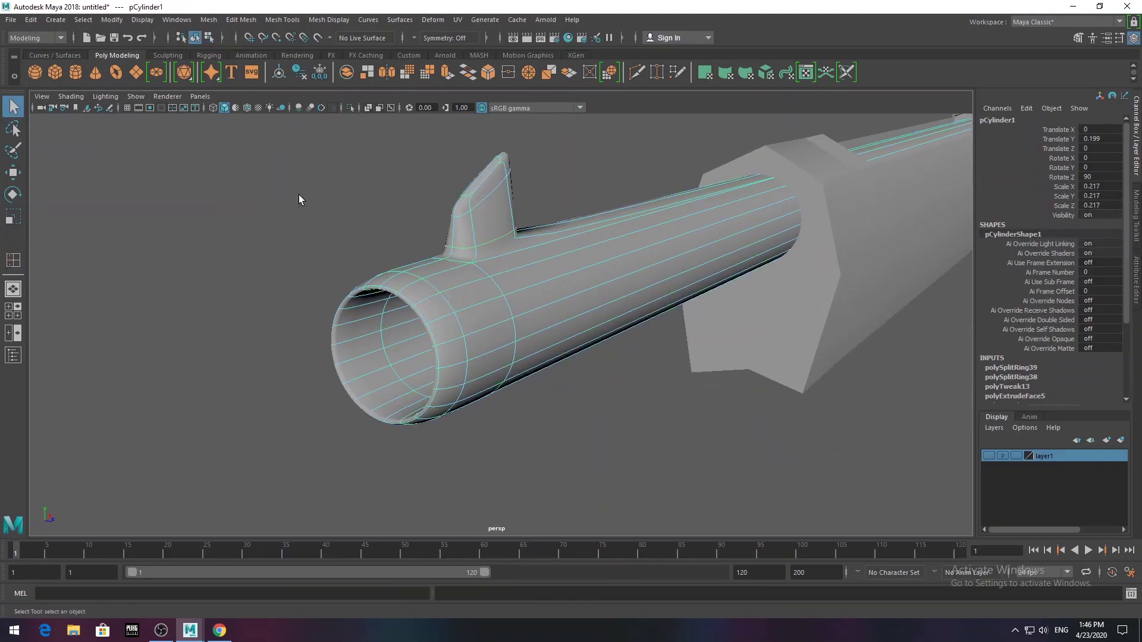
scroll(299, 196, down, 5)
scroll(482, 367, up, 4)
click(512, 343)
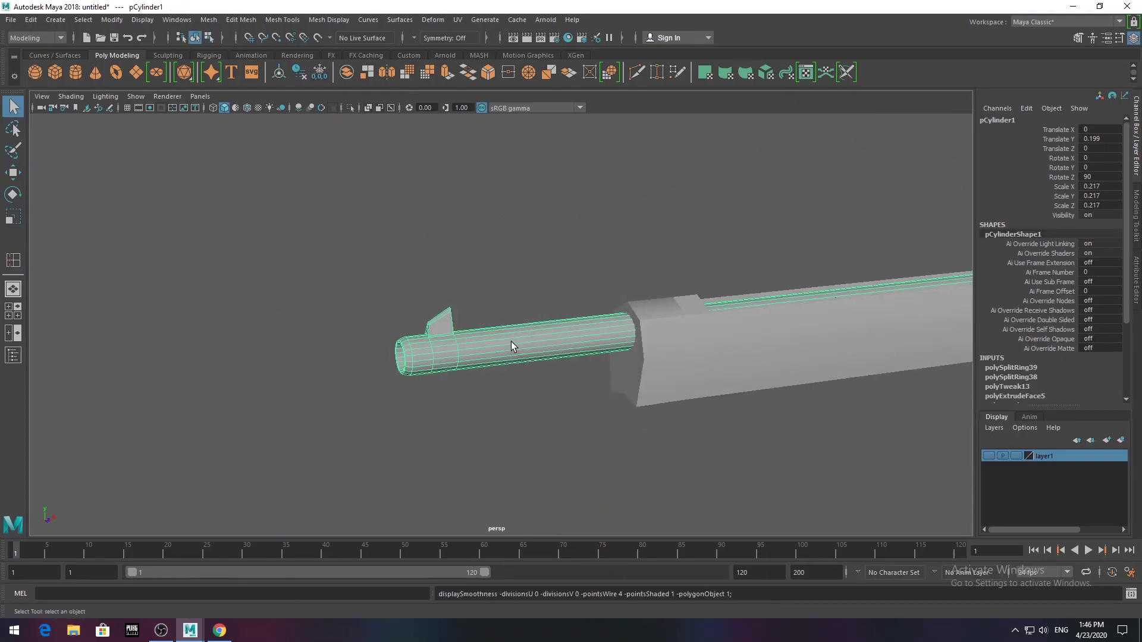
scroll(449, 357, down, 5)
scroll(482, 324, down, 4)
scroll(483, 324, up, 3)
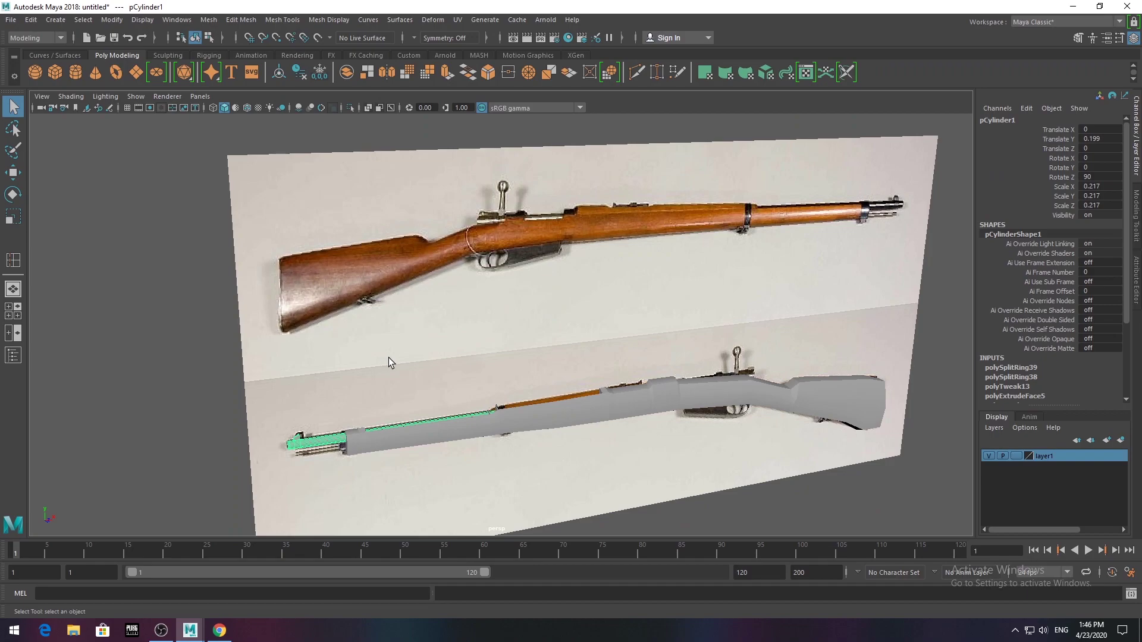
scroll(388, 358, up, 2)
scroll(434, 350, up, 5)
alt+middle_drag(433, 350, 452, 262)
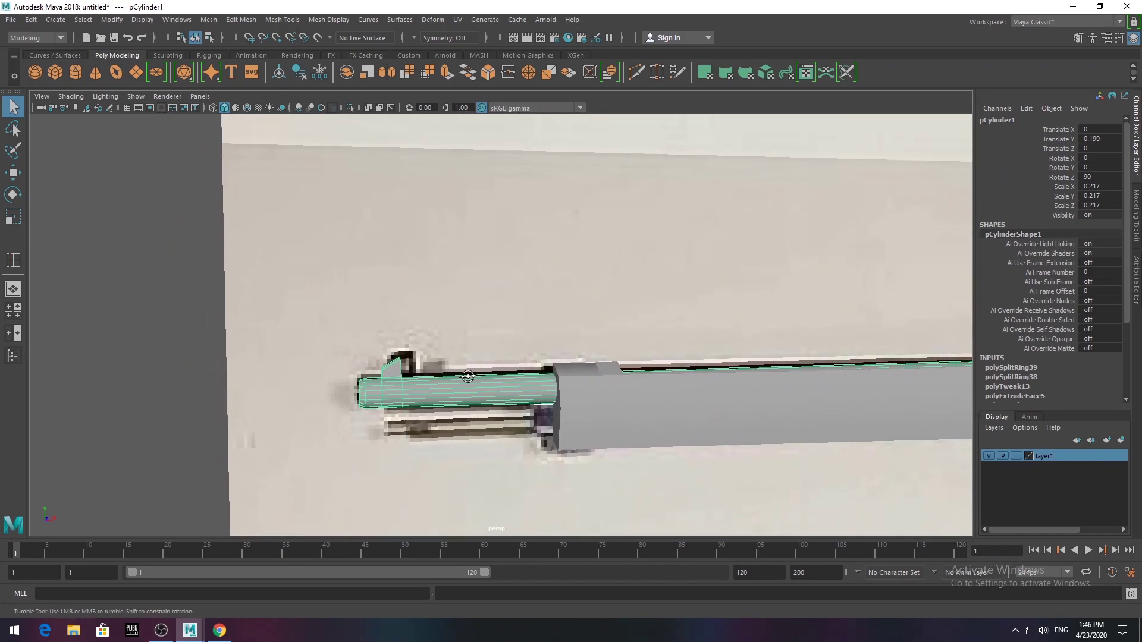
right_drag(607, 409, 608, 440)
scroll(467, 347, up, 2)
scroll(416, 339, up, 2)
click(407, 336)
- Extrude the stock's front face loop outward into a raised band
scroll(416, 333, down, 3)
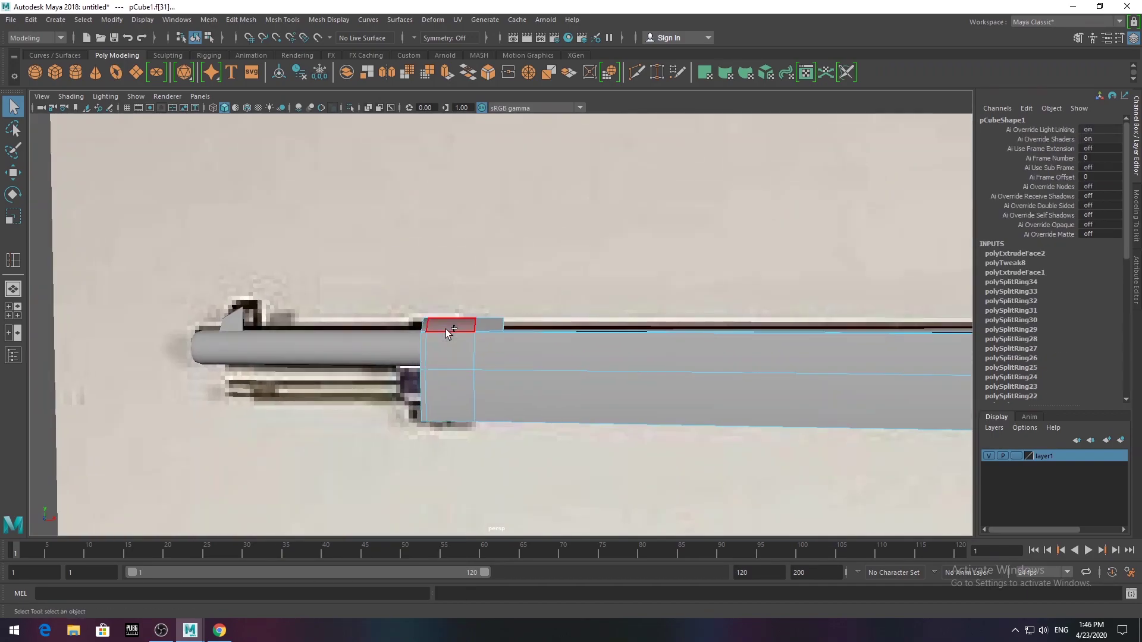
double_click(445, 329)
scroll(476, 321, down, 4)
scroll(452, 348, up, 4)
scroll(455, 351, up, 5)
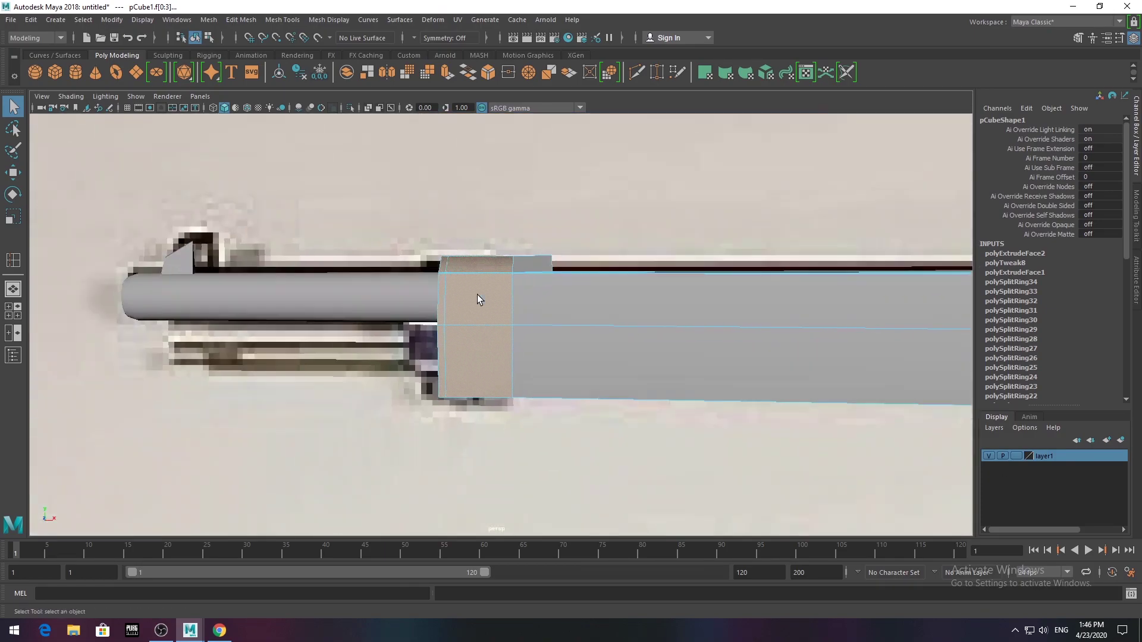
alt+drag(477, 295, 493, 280)
click(408, 72)
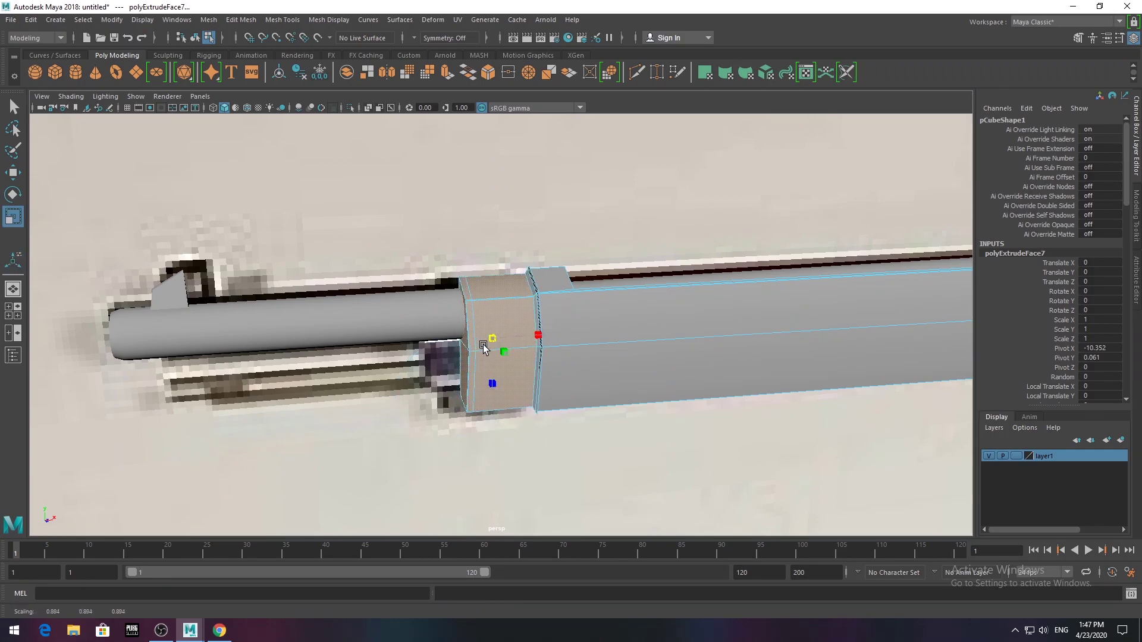
scroll(483, 348, down, 4)
scroll(500, 345, up, 4)
mouse_move(499, 345)
alt+mouse_down()
mouse_move(438, 365)
mouse_move(499, 350)
alt+mouse_up()
scroll(500, 350, up, 3)
scroll(510, 351, up, 3)
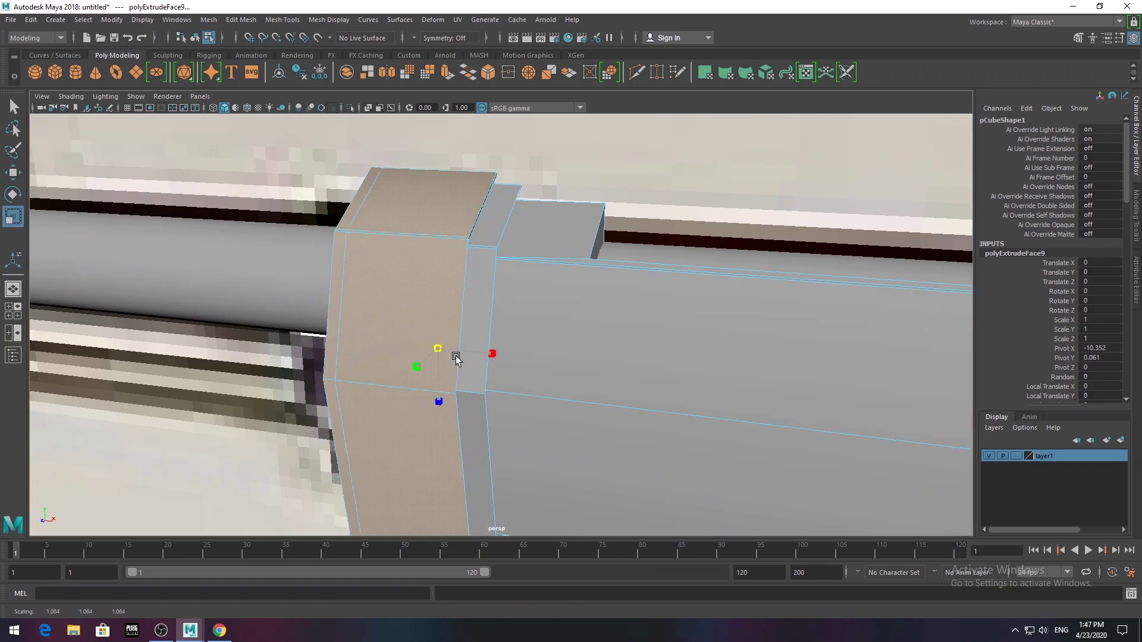
scroll(449, 364, down, 5)
scroll(467, 258, up, 5)
- Scale the vertices along the band's edge to refine its shape
key(F9)
scroll(466, 258, down, 4)
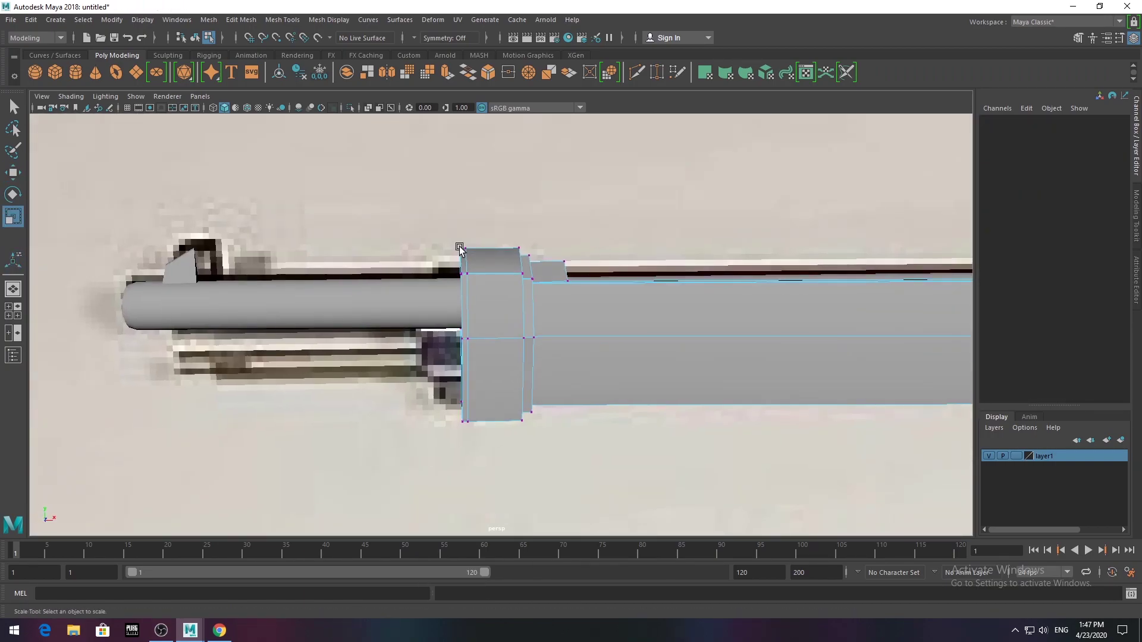
scroll(490, 357, up, 3)
drag(438, 229, 491, 445)
right_drag(458, 336, 565, 267)
scroll(573, 433, down, 4)
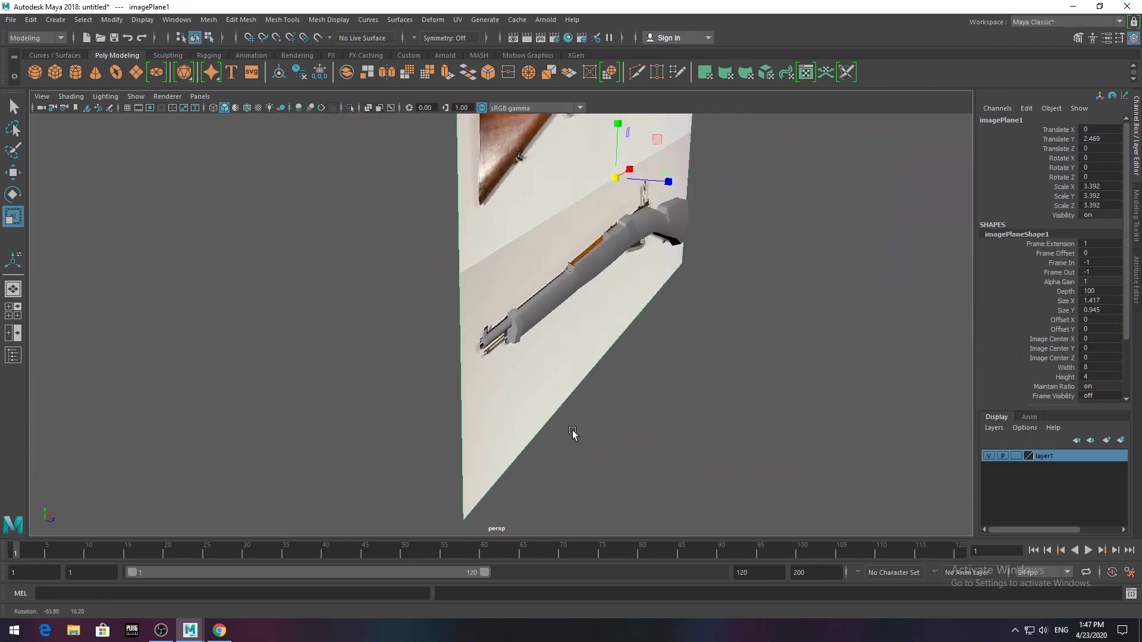
scroll(535, 387, up, 4)
- Create a new polygon cylinder and show the four-view layout
mouse_move(535, 386)
alt+mouse_down()
mouse_move(515, 410)
mouse_move(380, 385)
mouse_move(509, 395)
mouse_move(585, 386)
alt+mouse_up()
scroll(586, 385, down, 5)
scroll(558, 390, up, 5)
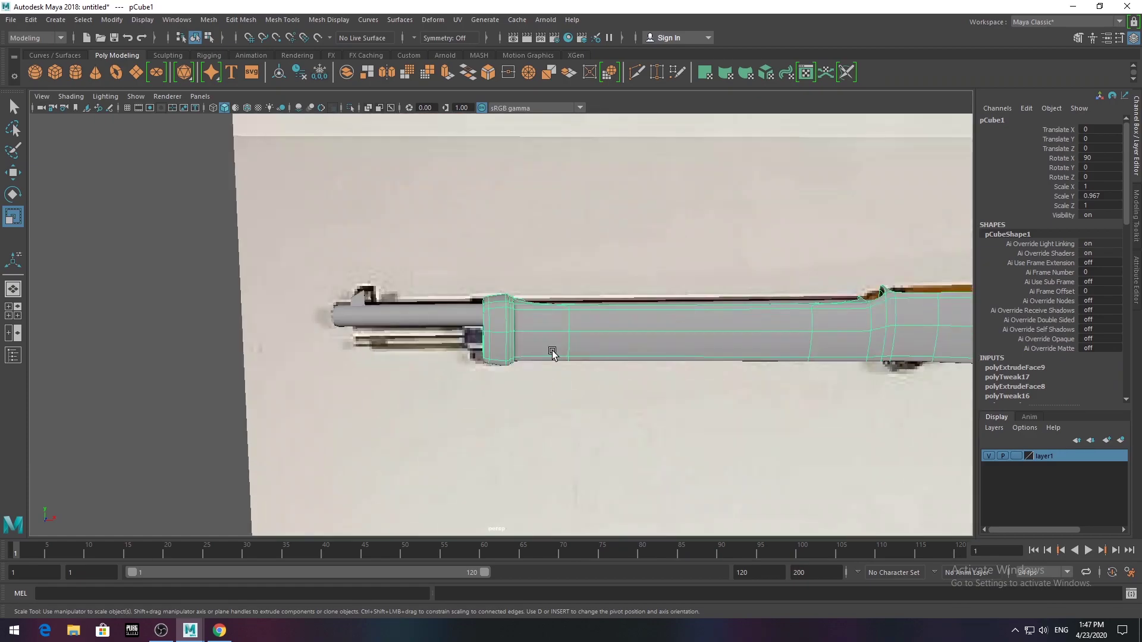
scroll(459, 385, down, 5)
scroll(364, 486, up, 3)
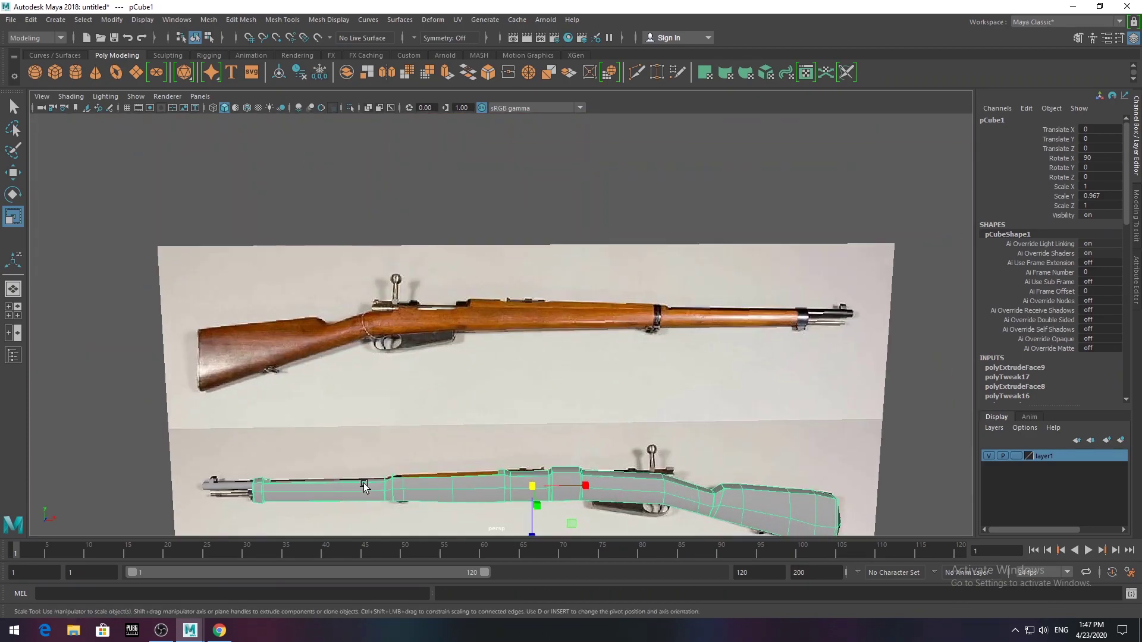
scroll(459, 408, down, 4)
click(76, 72)
key(space)
key(space)
- Undo the stray rotation, place the cylinder under the barrel muzzle, and scale it thin
scroll(251, 434, down, 3)
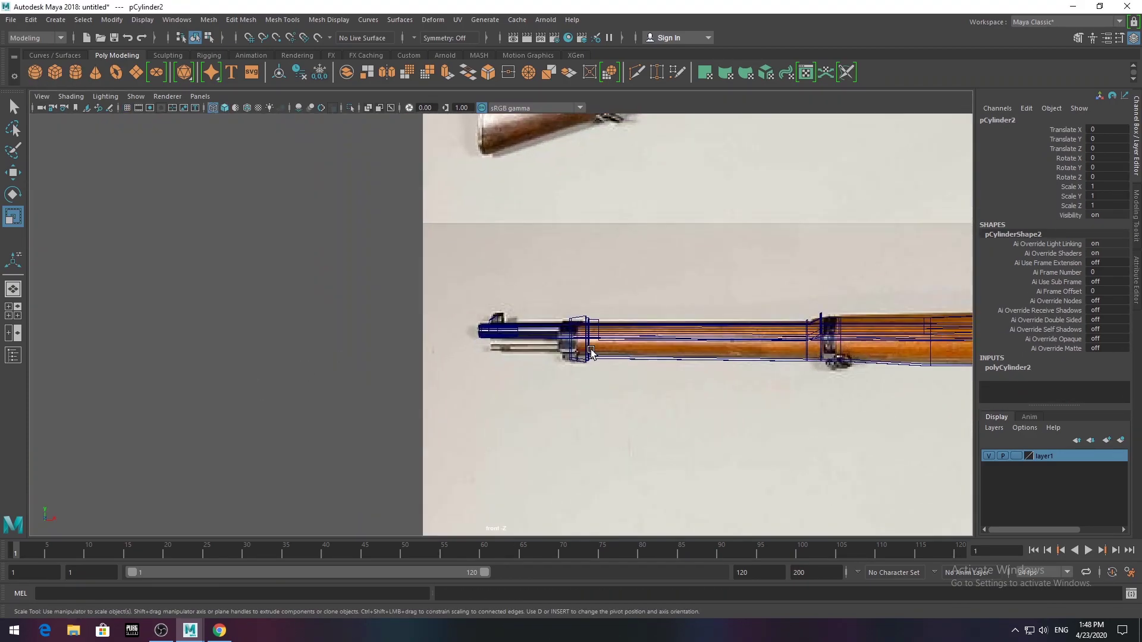
scroll(429, 356, down, 3)
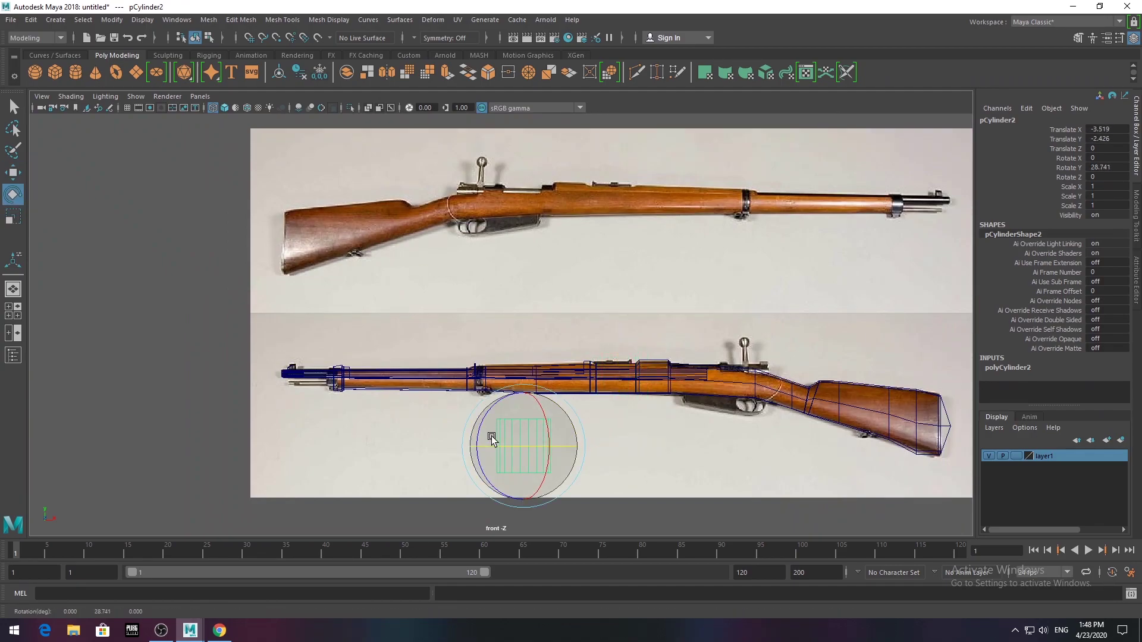
key(ctrl+z)
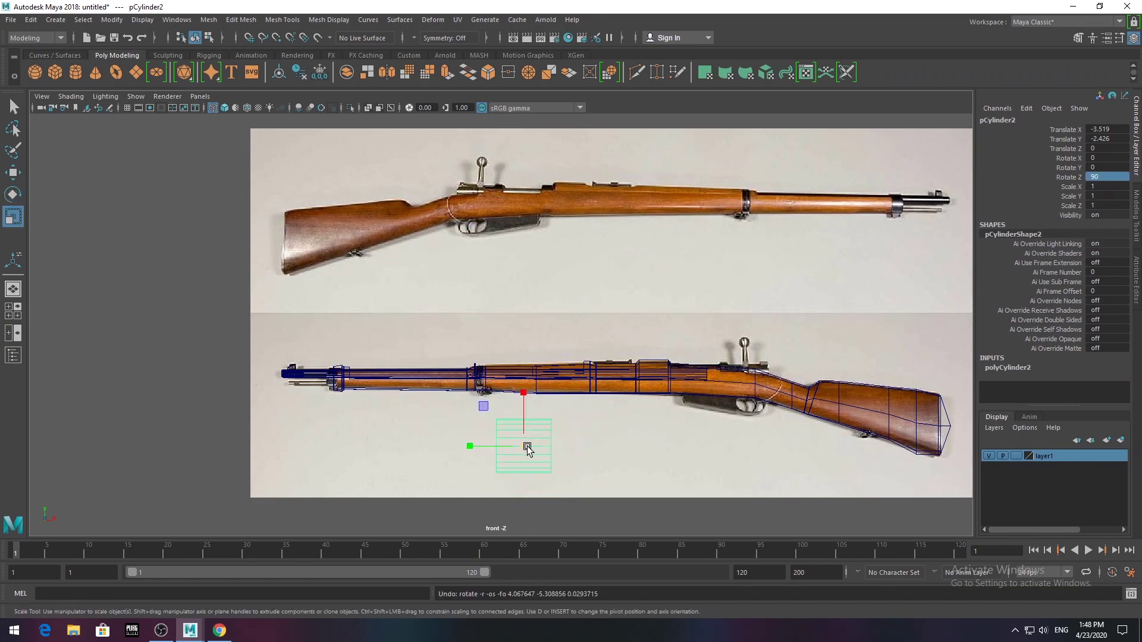
scroll(543, 445, up, 3)
drag(436, 357, 327, 311)
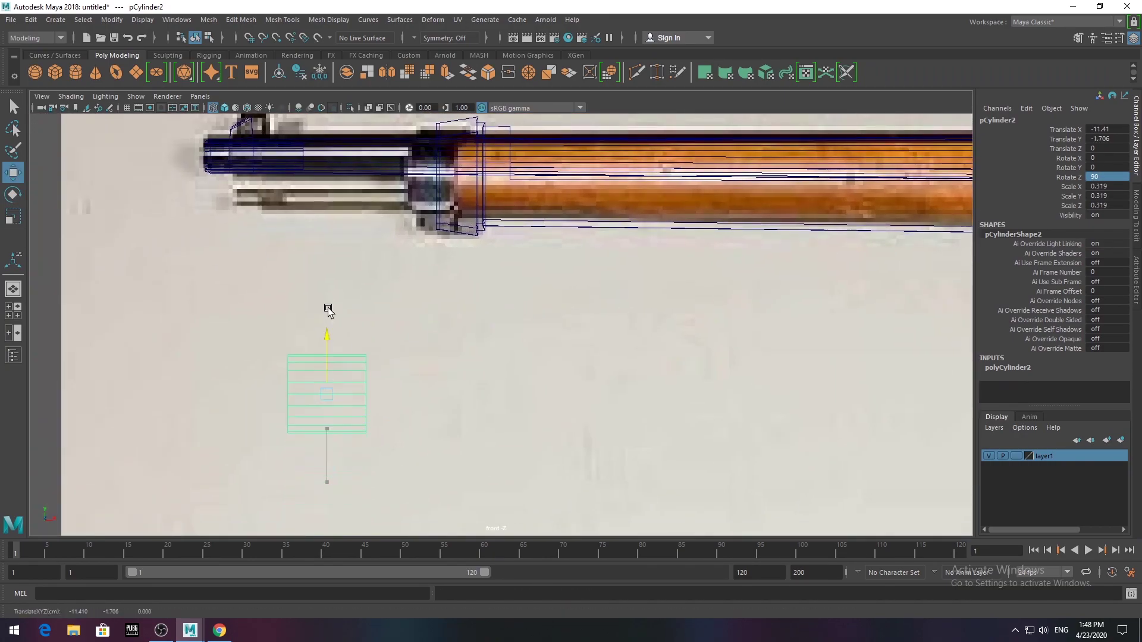
scroll(326, 312, up, 5)
key(r)
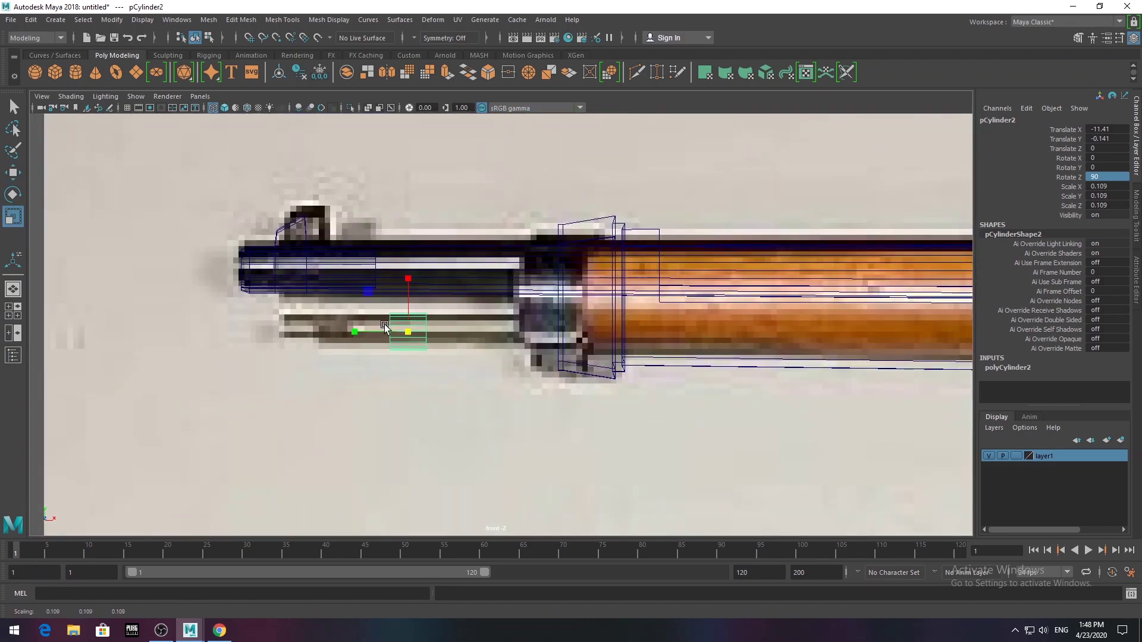
right_drag(384, 327, 363, 327)
- Extrude the rod's end face and pull it toward the muzzle
drag(374, 306, 410, 354)
key(w)
scroll(415, 352, up, 3)
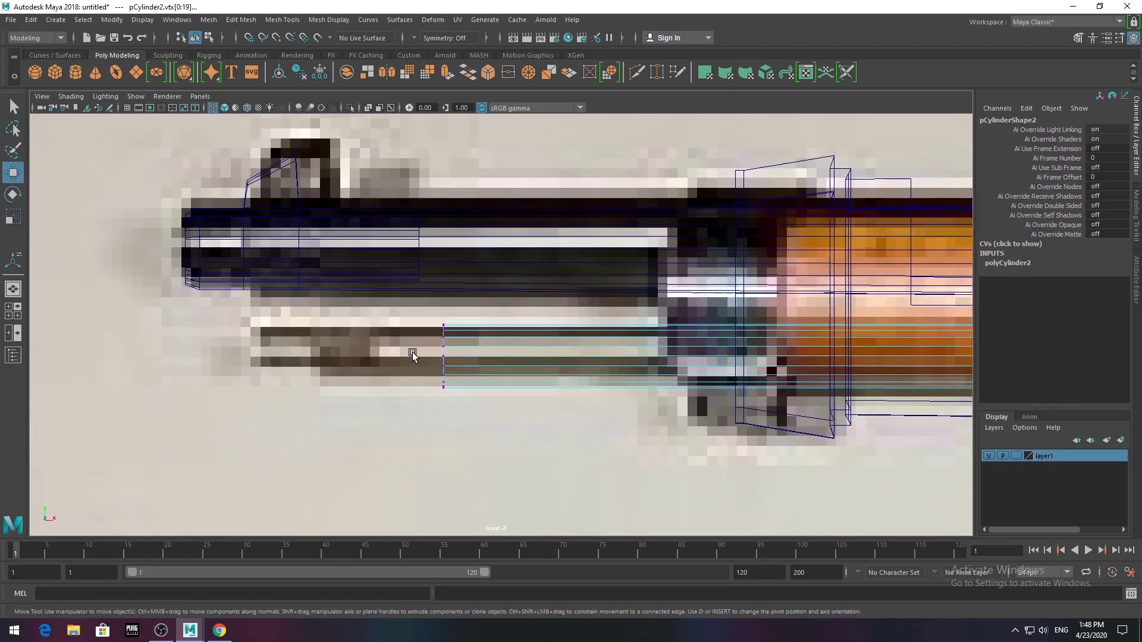
right_drag(496, 334, 511, 301)
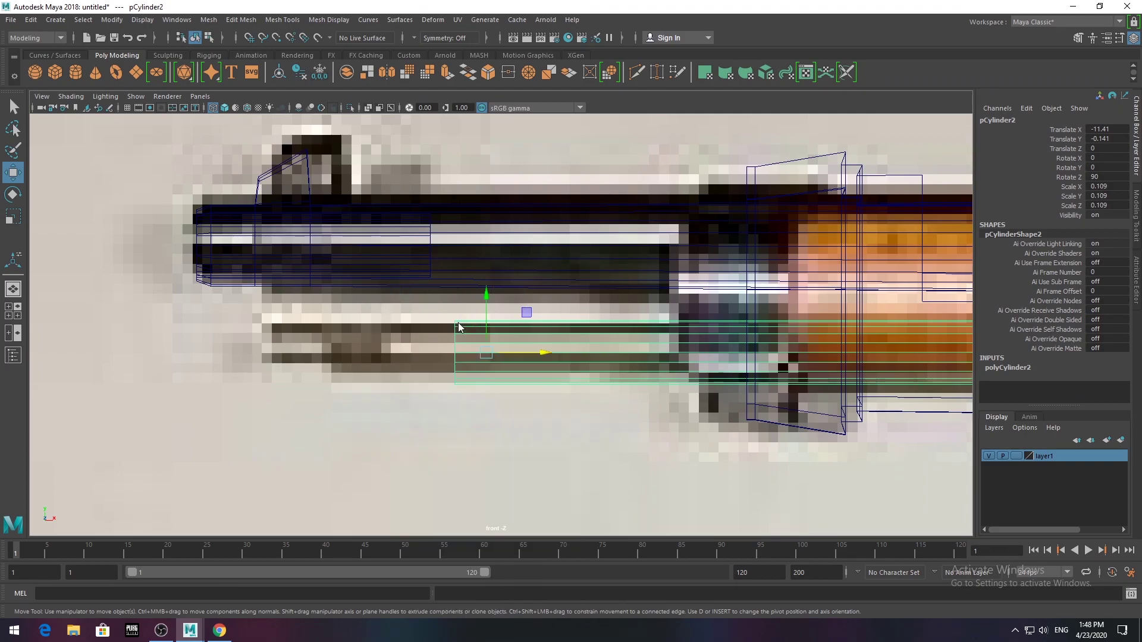
key(ctrl+e)
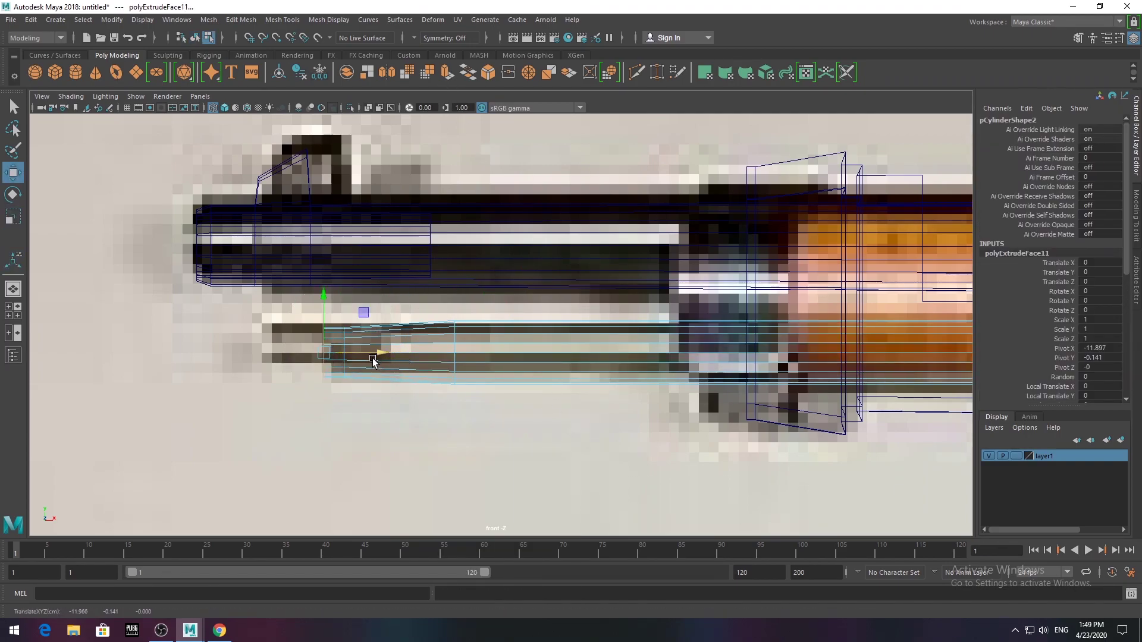
drag(357, 348, 309, 349)
key(r)
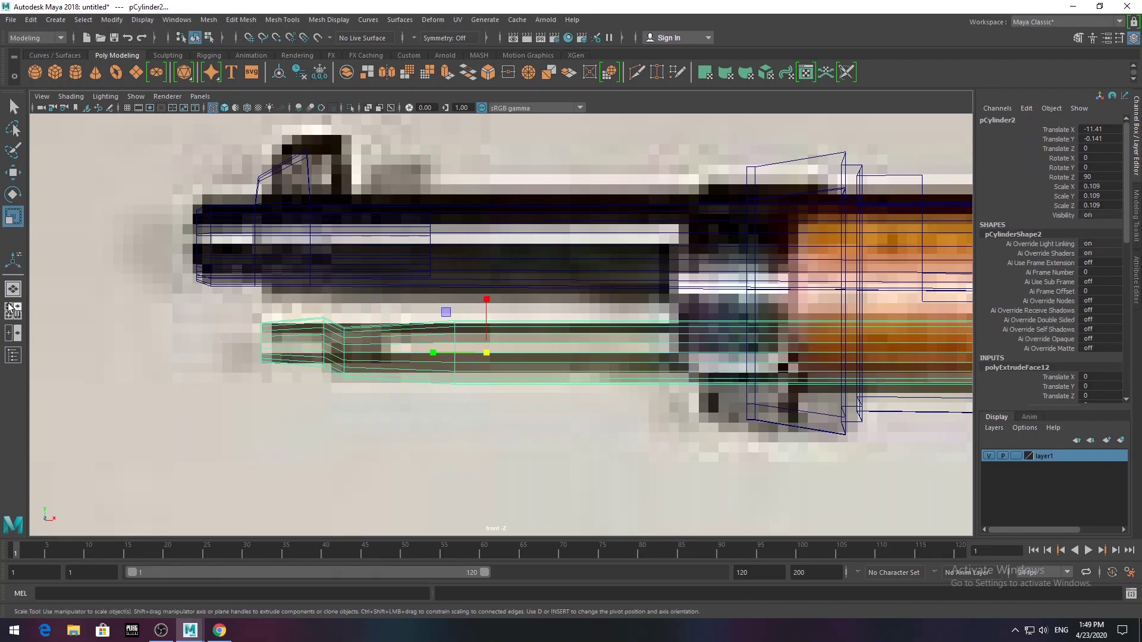
- Insert an edge loop near the rod tip and extrude the tip's face loop into a step
click(282, 20)
click(316, 110)
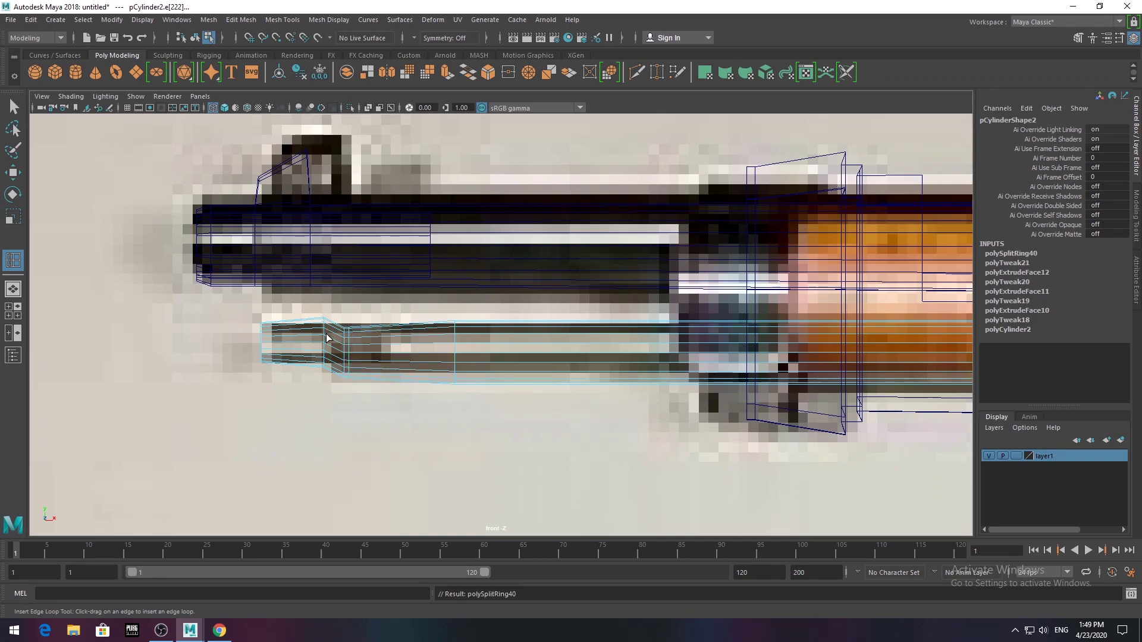
scroll(269, 335, up, 3)
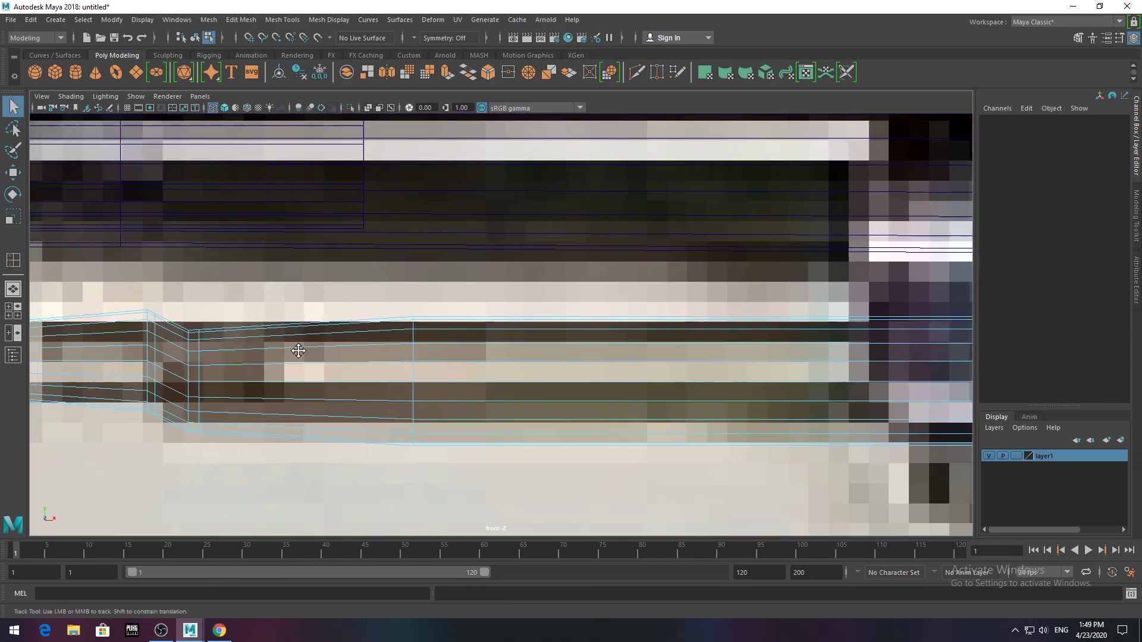
double_click(420, 369)
key(ctrl+e)
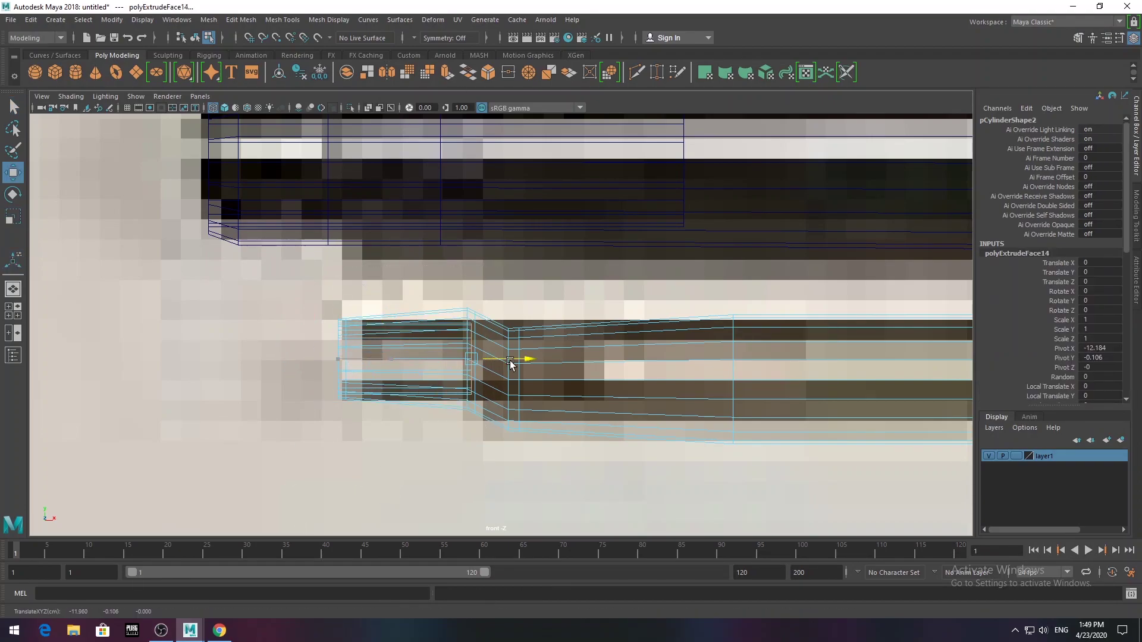
key(F8)
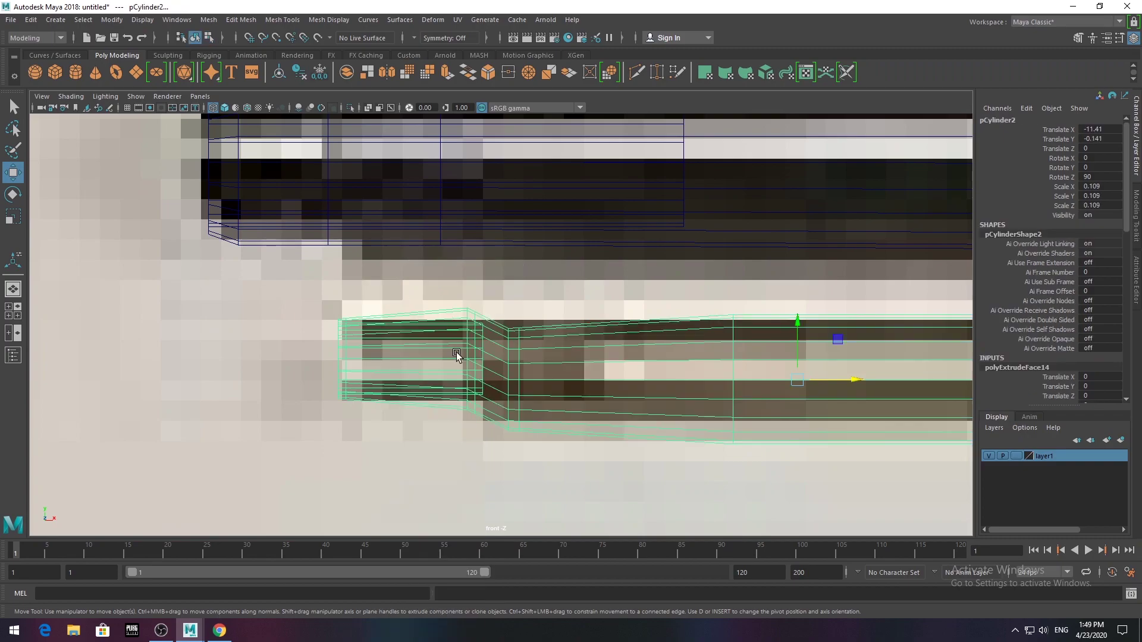
click(511, 343)
scroll(511, 343, up, 5)
scroll(518, 339, down, 2)
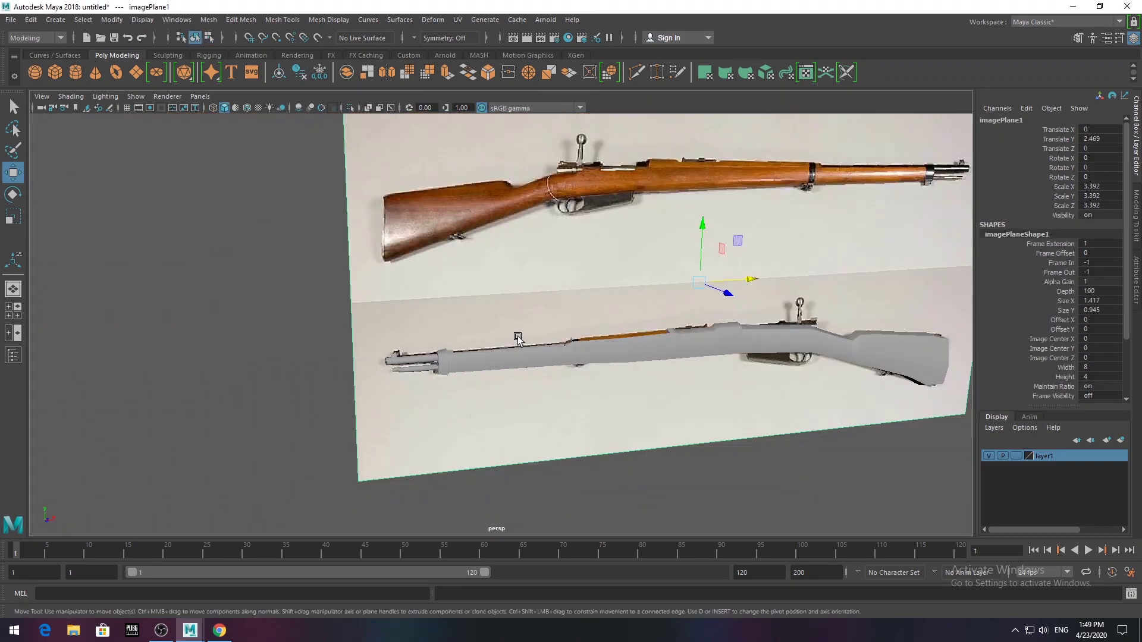
- Turn the view toward the reference images and show all four viewports
scroll(518, 338, up, 5)
scroll(525, 402, up, 3)
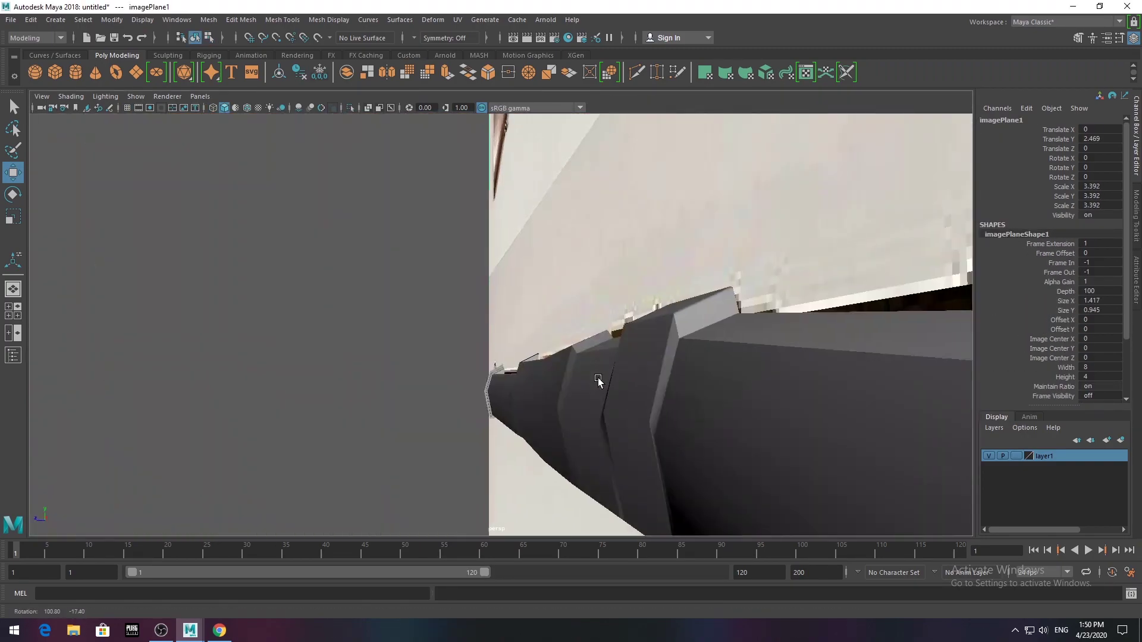
scroll(599, 377, down, 3)
alt+drag(731, 390, 571, 468)
scroll(555, 466, up, 2)
scroll(556, 466, up, 3)
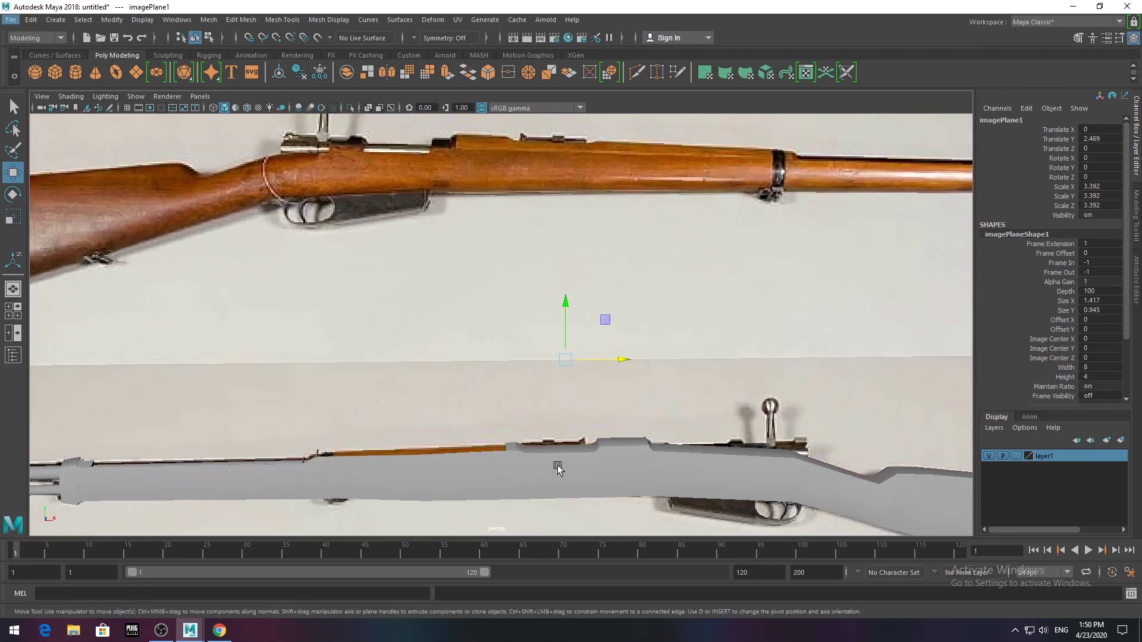
scroll(405, 408, up, 3)
key(space)
key(space)
- Rotate imagePlane1 to 180 on Y and lower it to match the mesh outline
scroll(365, 377, down, 3)
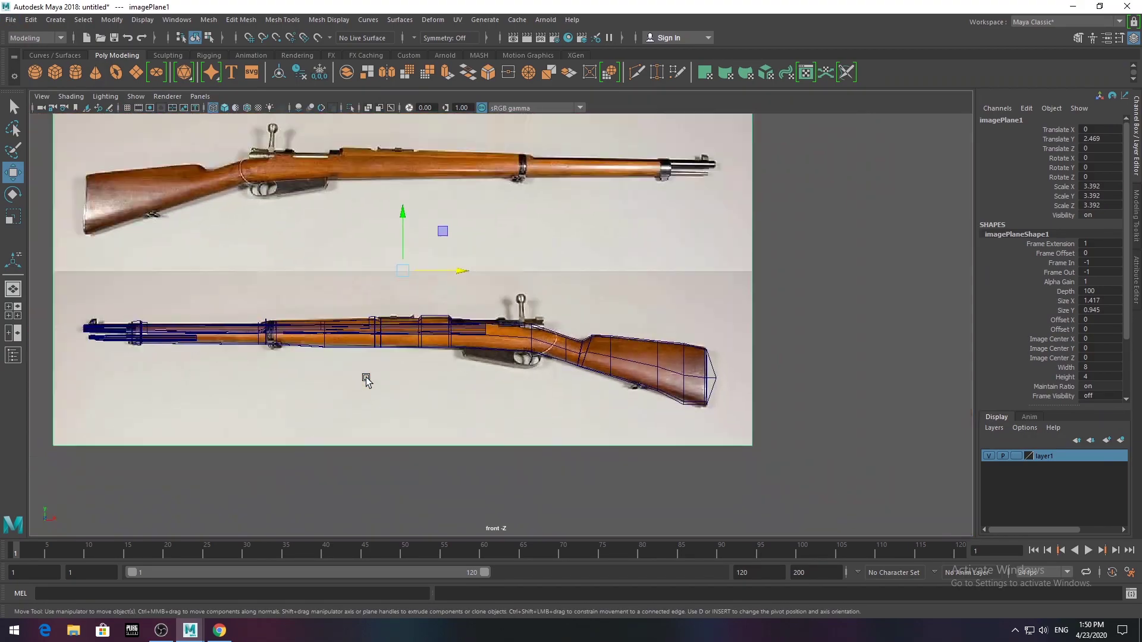
scroll(289, 262, down, 3)
drag(452, 352, 505, 345)
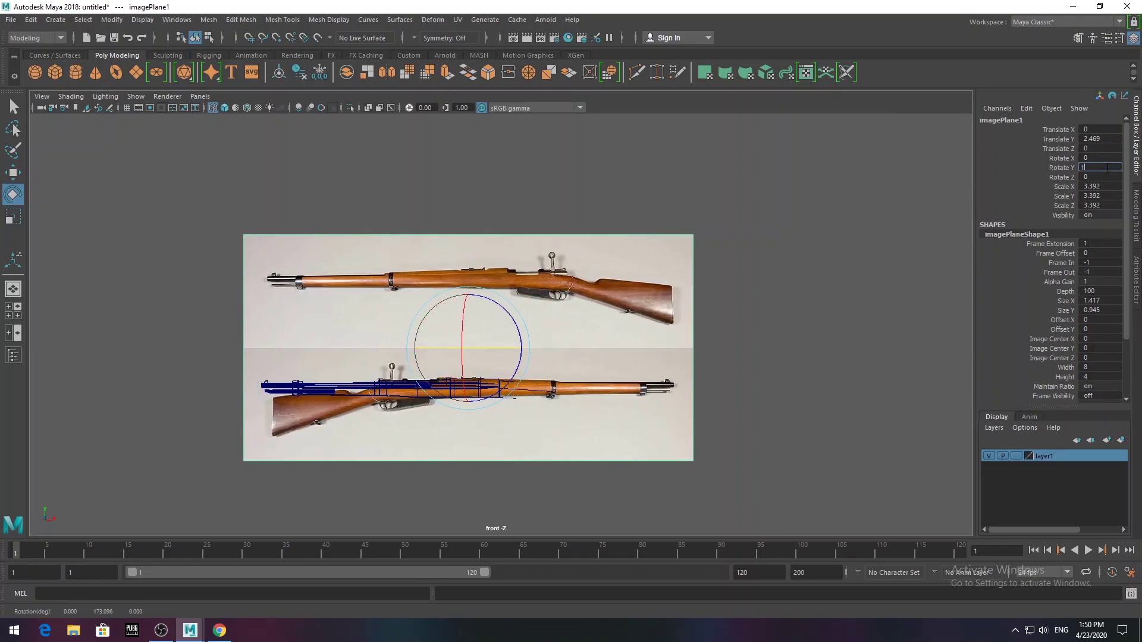
key(w)
mouse_move(469, 331)
mouse_down()
mouse_move(470, 406)
mouse_move(418, 403)
mouse_up()
scroll(461, 411, up, 3)
scroll(461, 410, up, 2)
scroll(416, 402, down, 2)
scroll(419, 403, up, 3)
scroll(419, 402, up, 2)
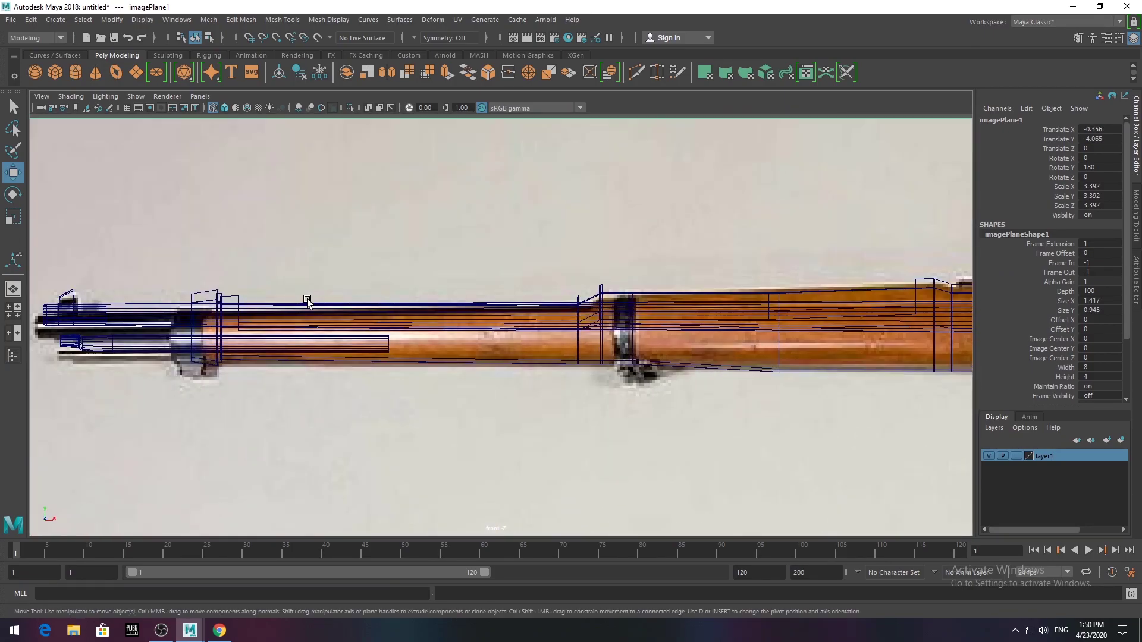
scroll(721, 423, down, 5)
drag(721, 423, 712, 419)
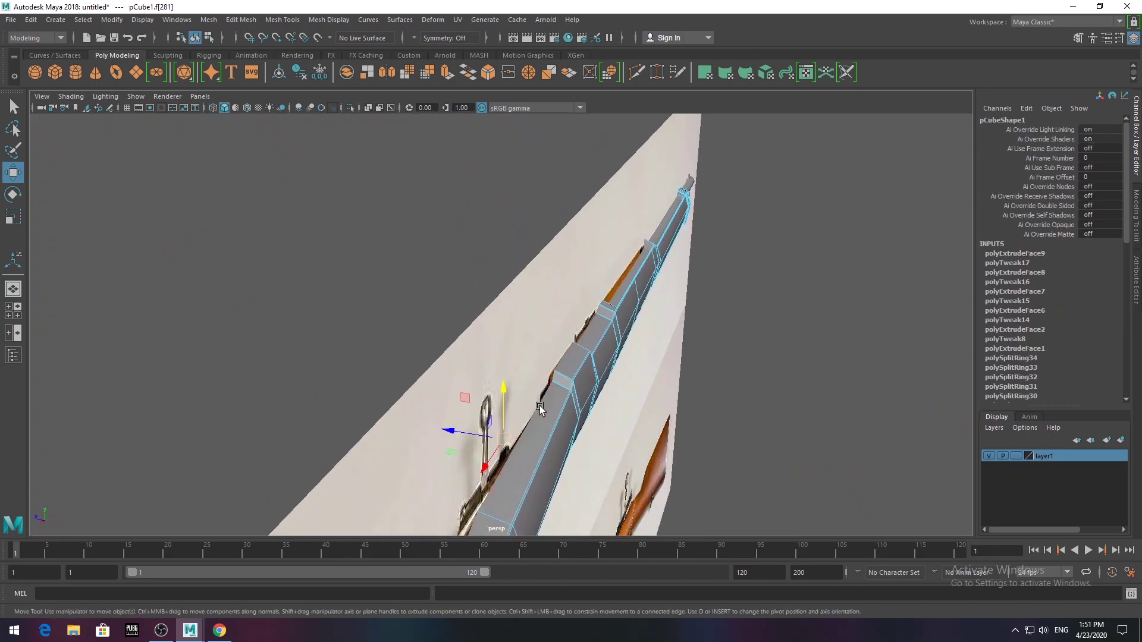
- Select faces on the rifle body near the receiver and extrude them
mouse_move(595, 357)
alt+mouse_down()
mouse_move(680, 370)
mouse_move(479, 458)
mouse_move(447, 76)
alt+mouse_up()
click(710, 384)
click(446, 72)
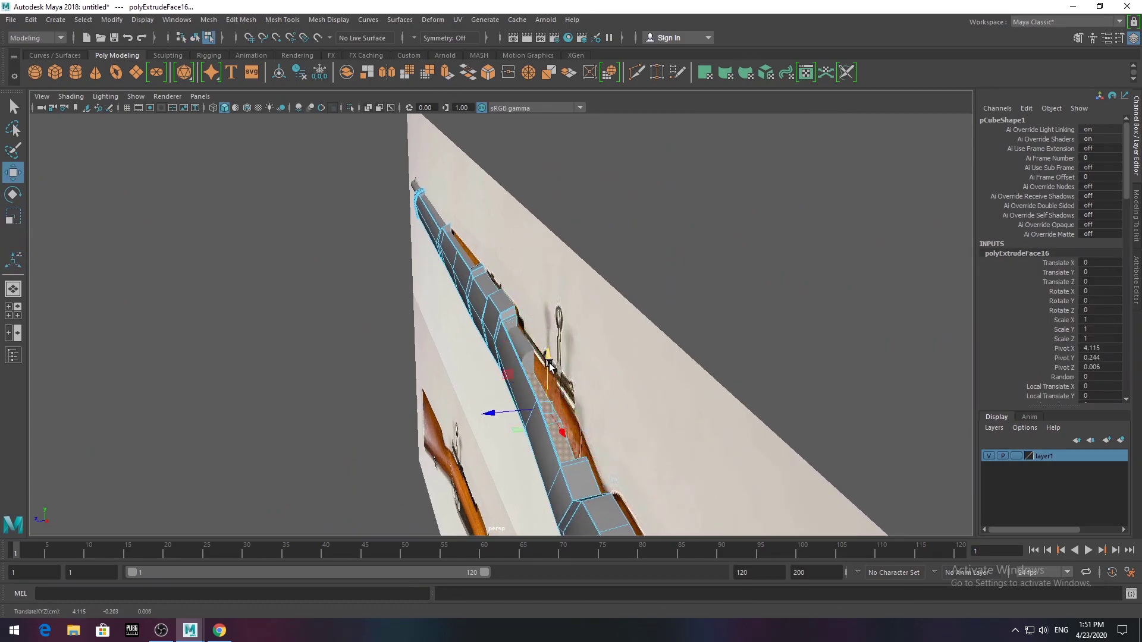
- Move pCylinder1's rear-end vertices back to meet the receiver, then orbit to check
click(474, 279)
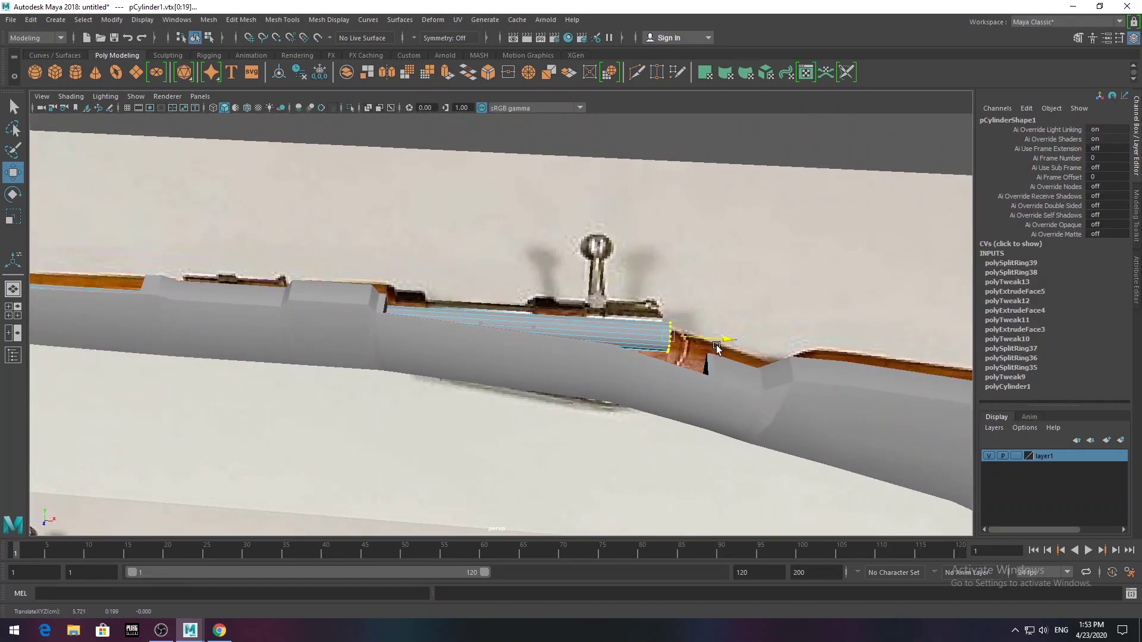
alt+drag(717, 348, 656, 357)
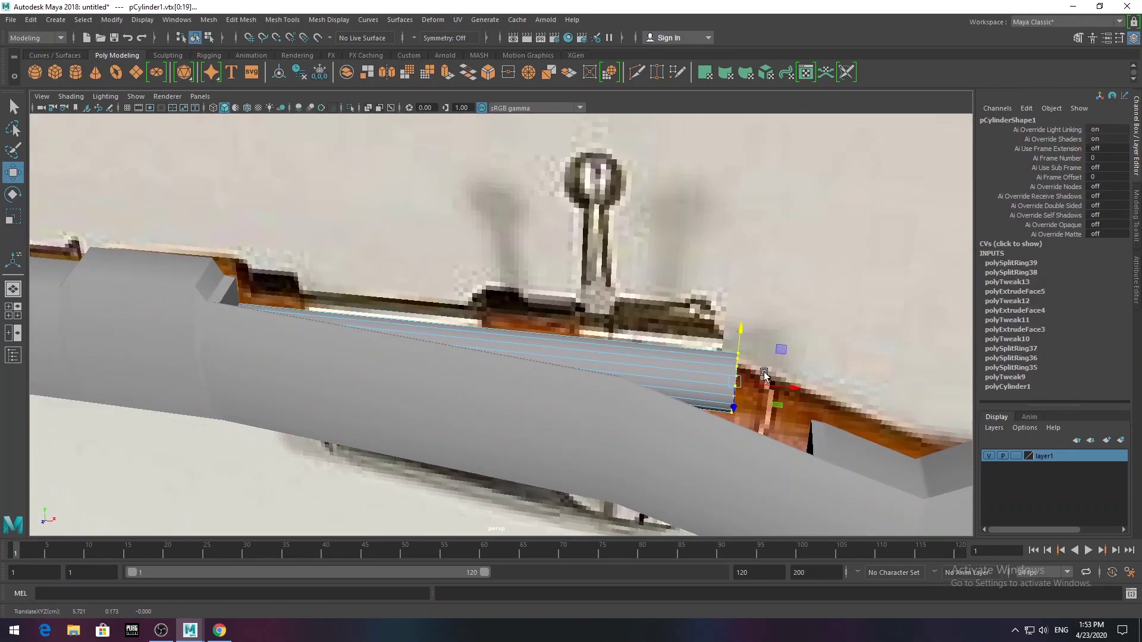
alt+drag(764, 374, 689, 387)
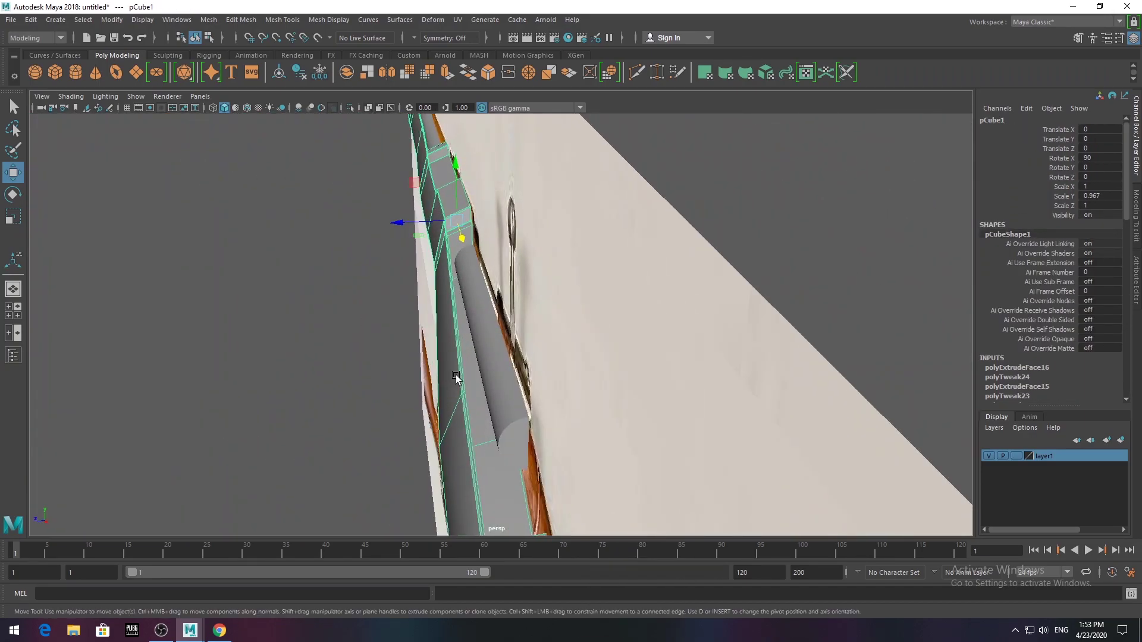
mouse_move(456, 376)
alt+mouse_down()
mouse_move(490, 360)
mouse_move(587, 395)
alt+mouse_up()
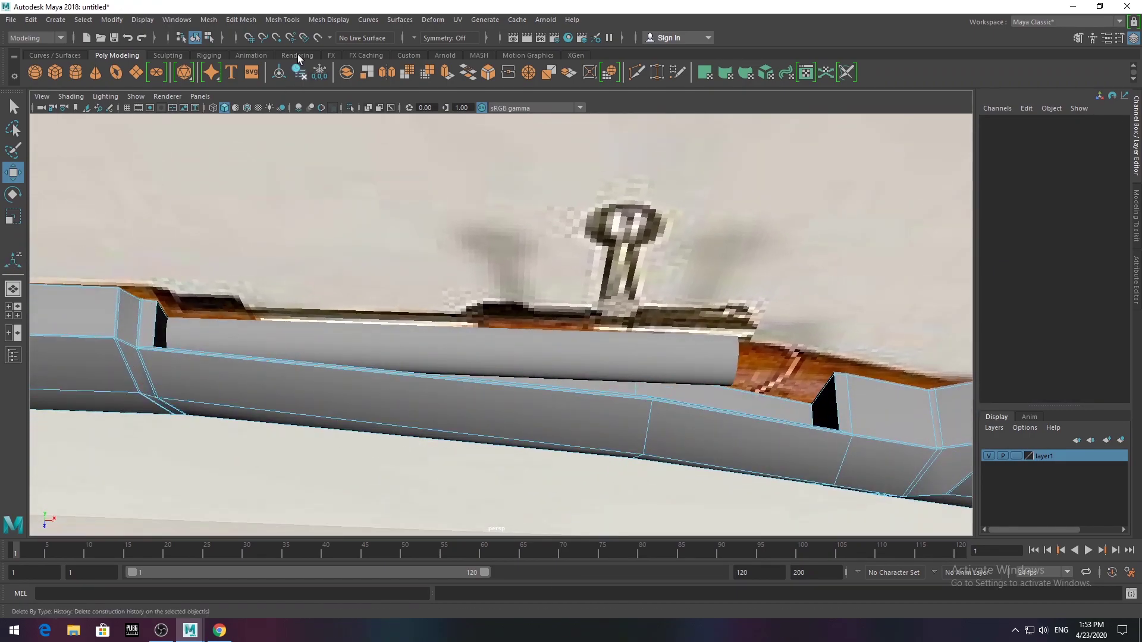
- Insert and slide edge loops across pCube1 at the receiver
click(282, 20)
click(321, 144)
scroll(498, 263, up, 3)
scroll(544, 408, up, 3)
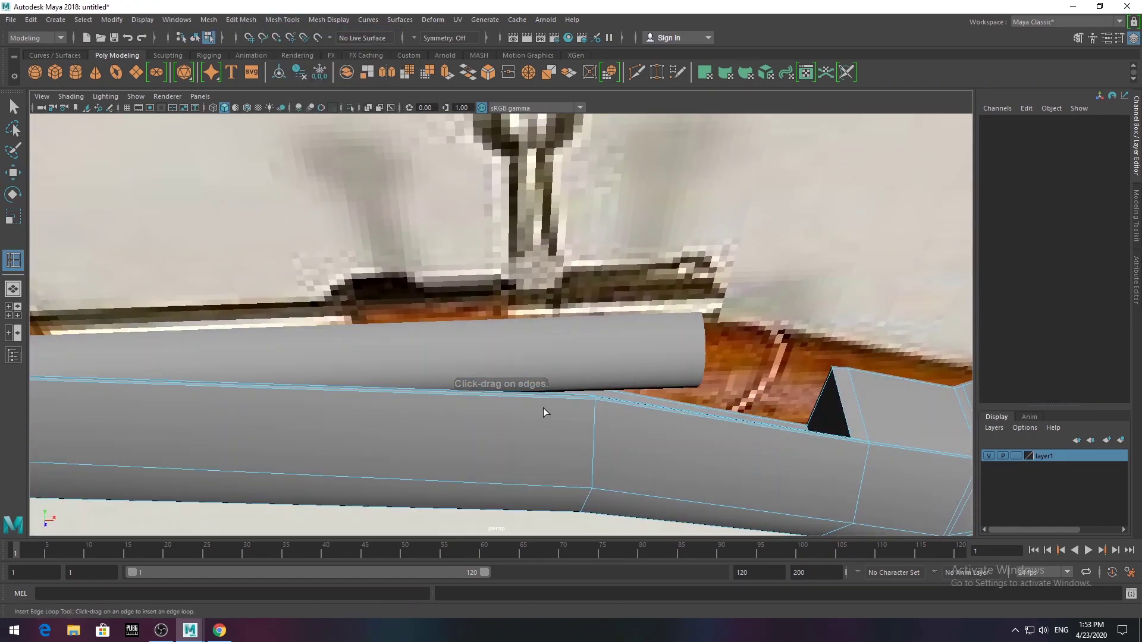
click(571, 398)
alt+drag(583, 398, 512, 336)
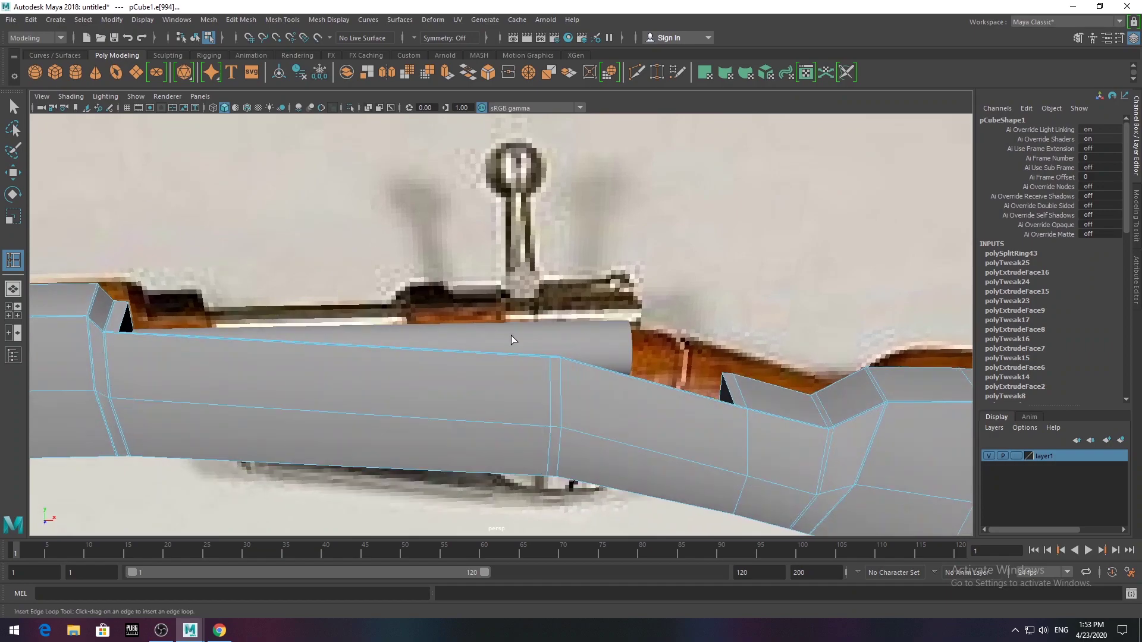
click(399, 352)
alt+drag(399, 352, 211, 422)
- Extrude a side face of the body into a block beside the cylinder and adjust its vertices
key(q)
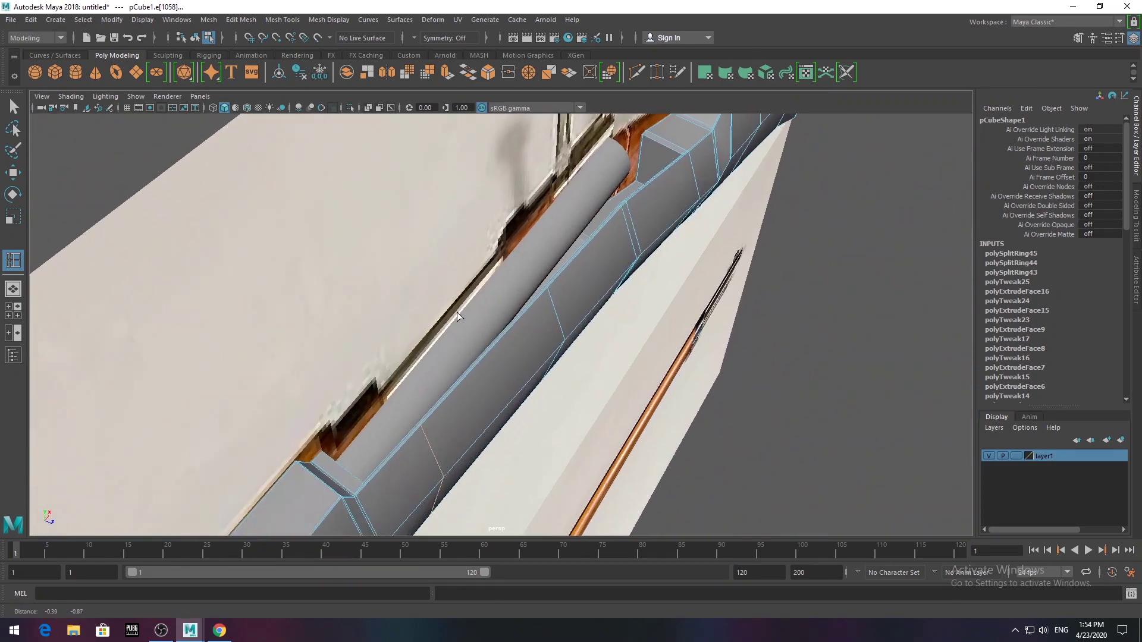
mouse_move(126, 437)
alt+mouse_down()
mouse_move(463, 349)
mouse_move(408, 399)
mouse_move(255, 270)
mouse_move(476, 356)
mouse_move(485, 299)
alt+mouse_up()
click(476, 356)
alt+drag(585, 350, 602, 391)
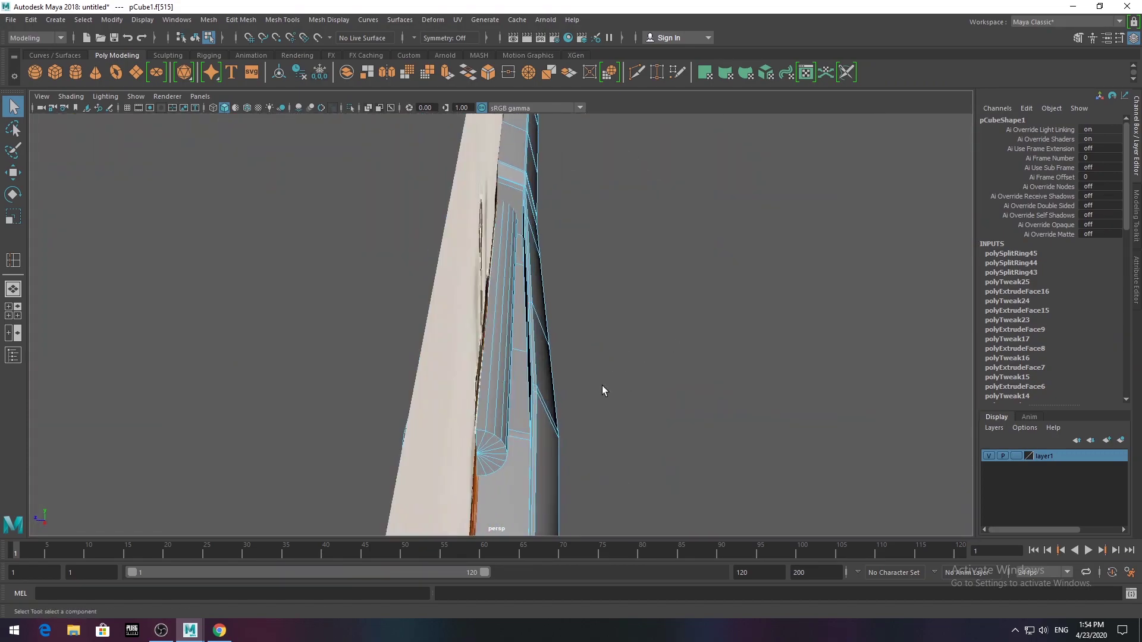
mouse_move(519, 437)
alt+mouse_down()
mouse_move(633, 364)
mouse_move(580, 346)
alt+mouse_up()
key(ctrl+e)
key(w)
mouse_move(525, 280)
alt+mouse_down()
mouse_move(535, 293)
mouse_move(546, 274)
mouse_move(561, 321)
mouse_move(506, 324)
mouse_move(484, 461)
mouse_move(616, 334)
mouse_move(536, 285)
alt+mouse_up()
mouse_move(473, 253)
mouse_down()
mouse_move(536, 280)
mouse_move(607, 286)
mouse_move(599, 337)
mouse_move(519, 356)
mouse_move(455, 326)
mouse_up()
- Add further edge loops along the body next to the new block
key(F8)
shift+right_drag(456, 326, 476, 357)
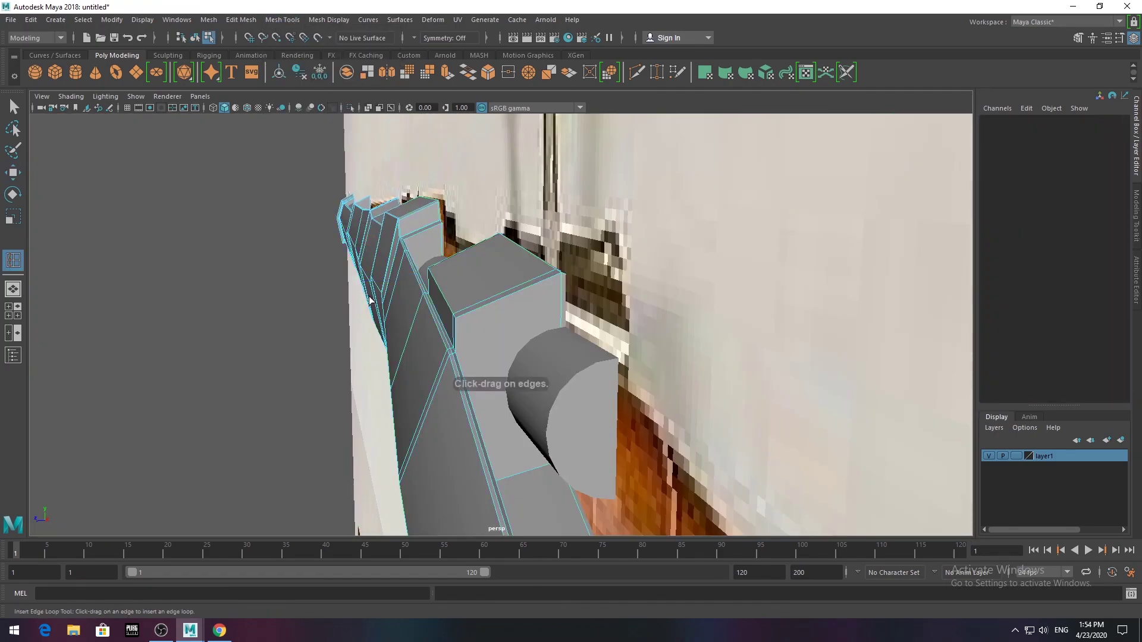
click(458, 319)
alt+drag(458, 319, 566, 337)
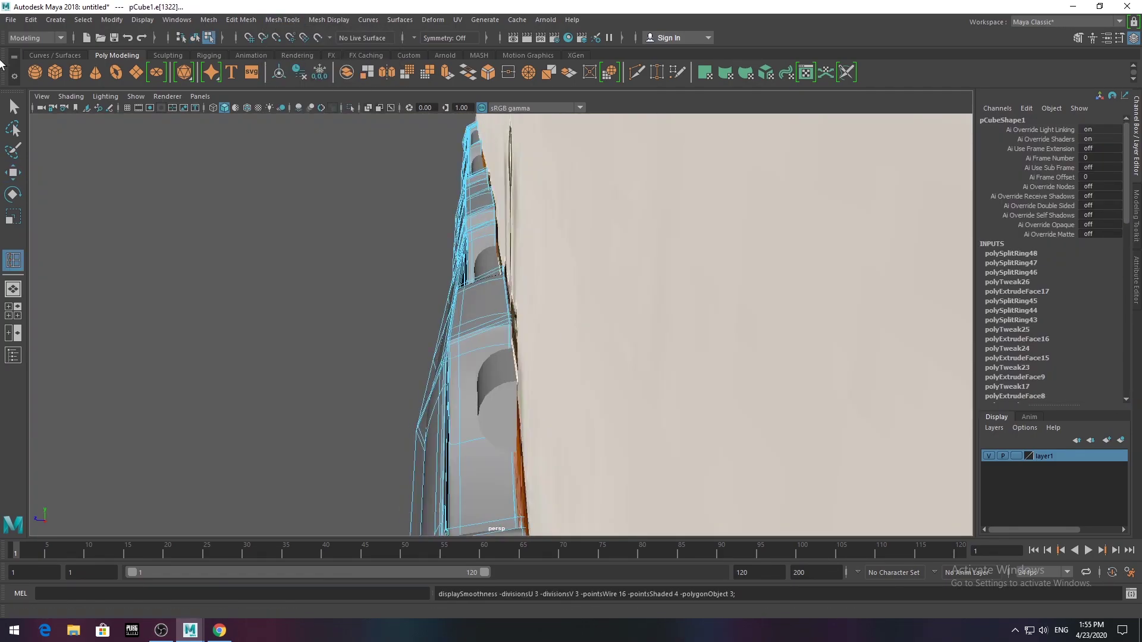
- Extrude a face inside the receiver opening and slide it along the rifle in X
right_drag(472, 269, 517, 267)
mouse_move(517, 268)
alt+mouse_down()
mouse_move(462, 344)
mouse_move(476, 333)
alt+mouse_up()
key(space)
key(space)
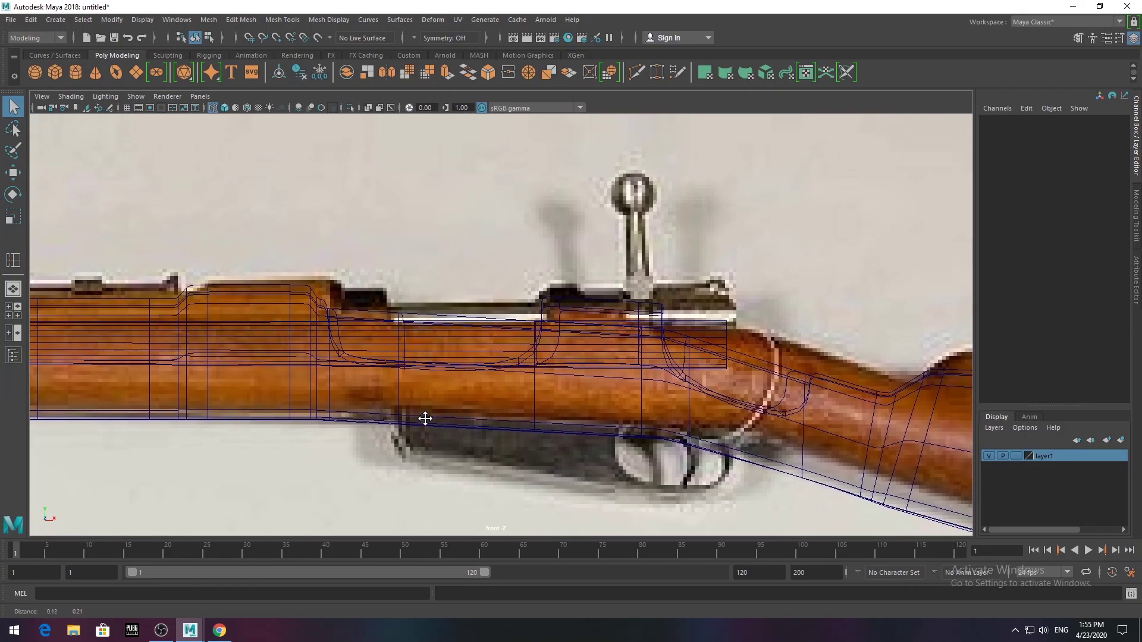
key(space)
mouse_move(382, 400)
alt+mouse_down()
mouse_move(434, 382)
mouse_move(425, 245)
alt+mouse_up()
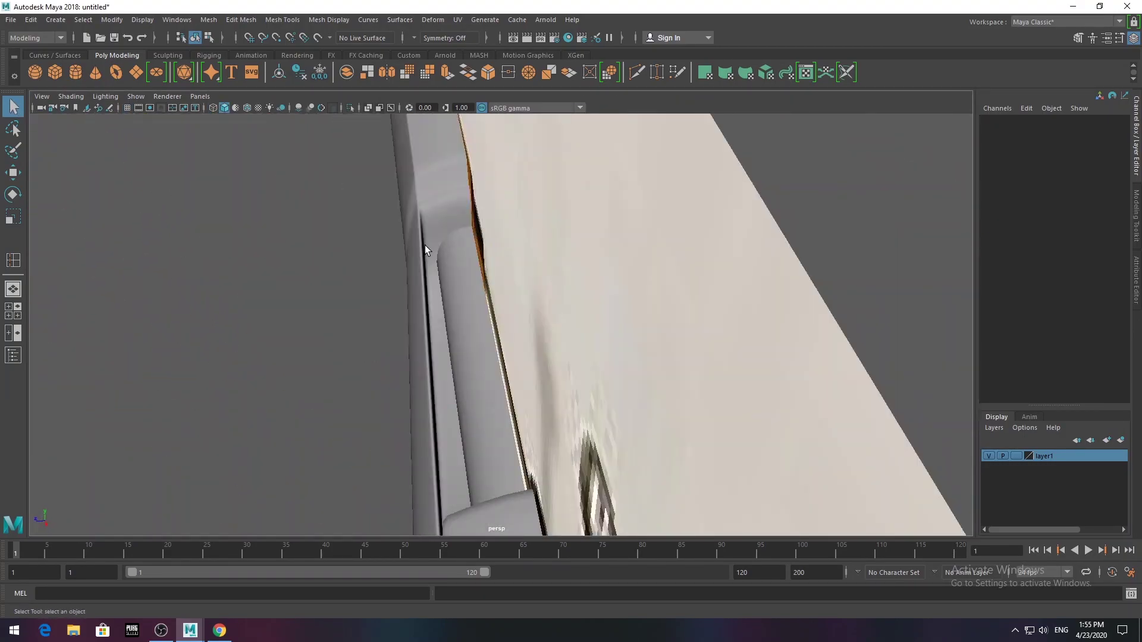
click(427, 240)
right_drag(426, 240, 429, 279)
alt+drag(429, 280, 466, 324)
click(581, 315)
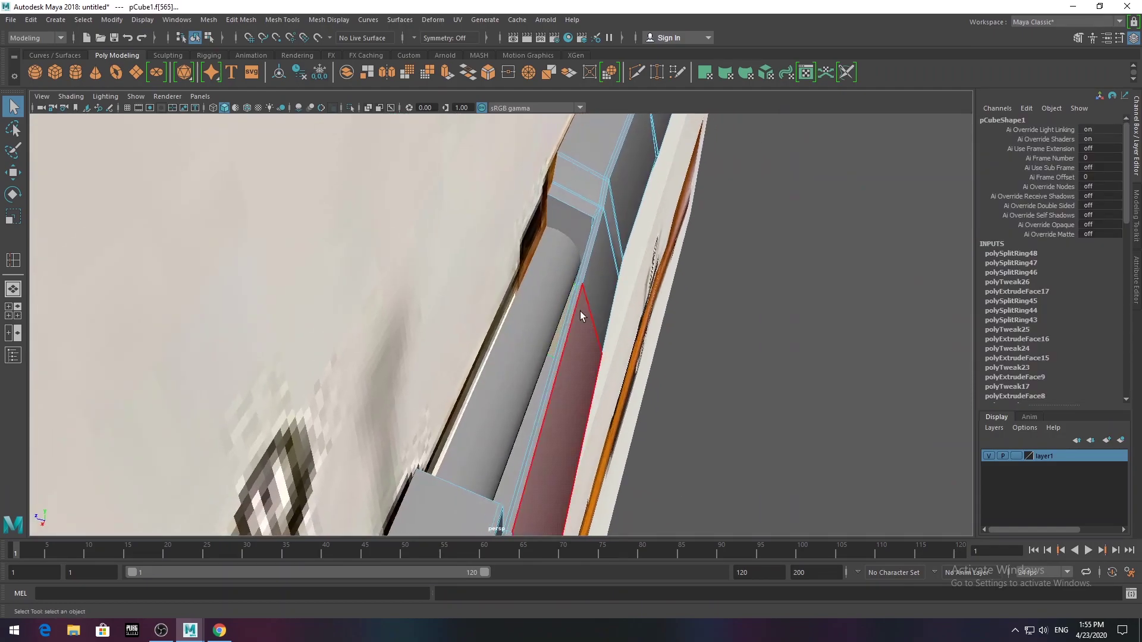
alt+drag(581, 315, 437, 306)
key(ctrl+e)
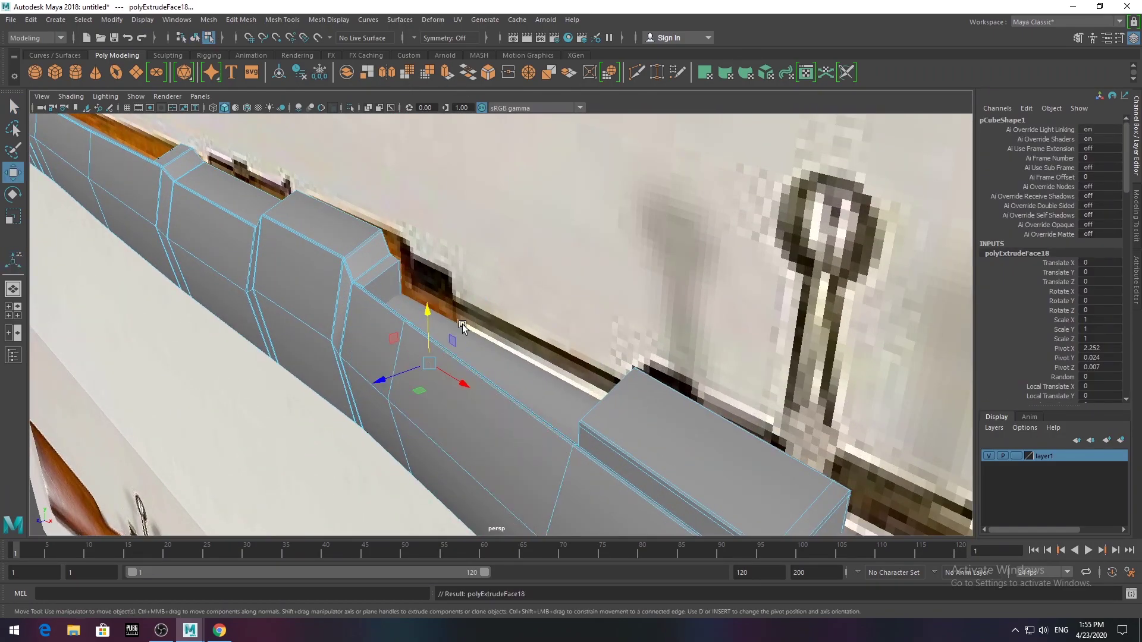
alt+drag(436, 207, 370, 284)
mouse_move(514, 279)
alt+mouse_down()
mouse_move(438, 298)
mouse_move(602, 287)
mouse_move(547, 309)
mouse_move(458, 311)
mouse_move(347, 338)
alt+mouse_up()
- Insert an edge loop on the rifle body with Insert Edge Loop
scroll(594, 291, down, 5)
scroll(547, 309, up, 5)
click(282, 20)
click(316, 109)
click(547, 323)
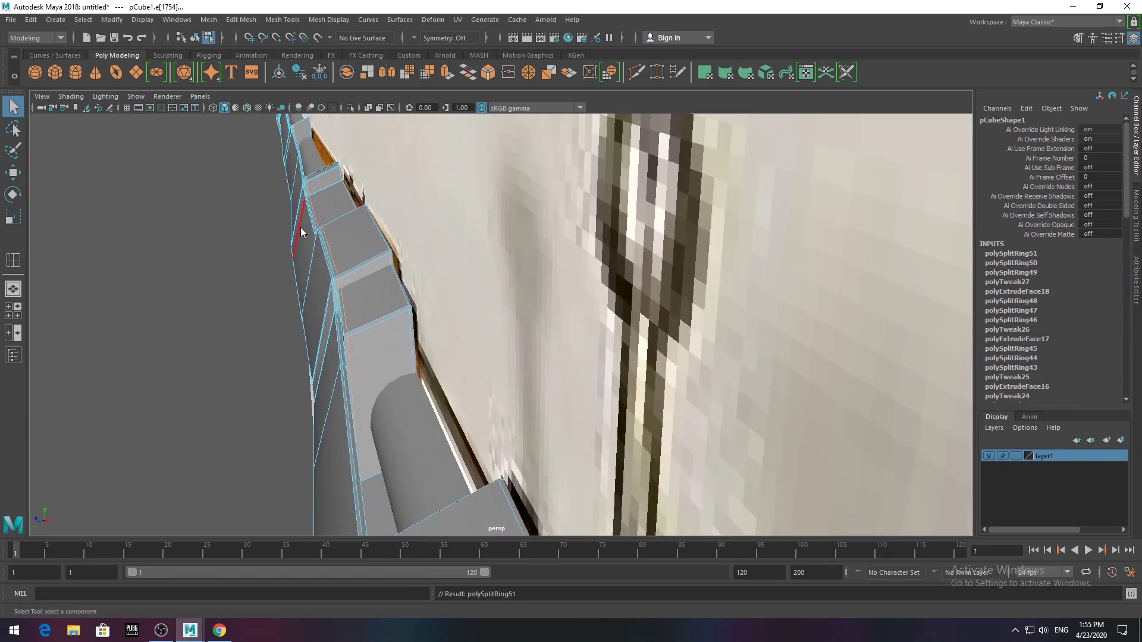
- Move pCylinder1's end ring of vertices into place in the receiver
mouse_move(301, 231)
alt+mouse_down()
mouse_move(401, 328)
mouse_move(311, 330)
mouse_move(489, 344)
mouse_move(547, 402)
alt+mouse_up()
key(F8)
click(548, 402)
alt+drag(198, 269, 333, 345)
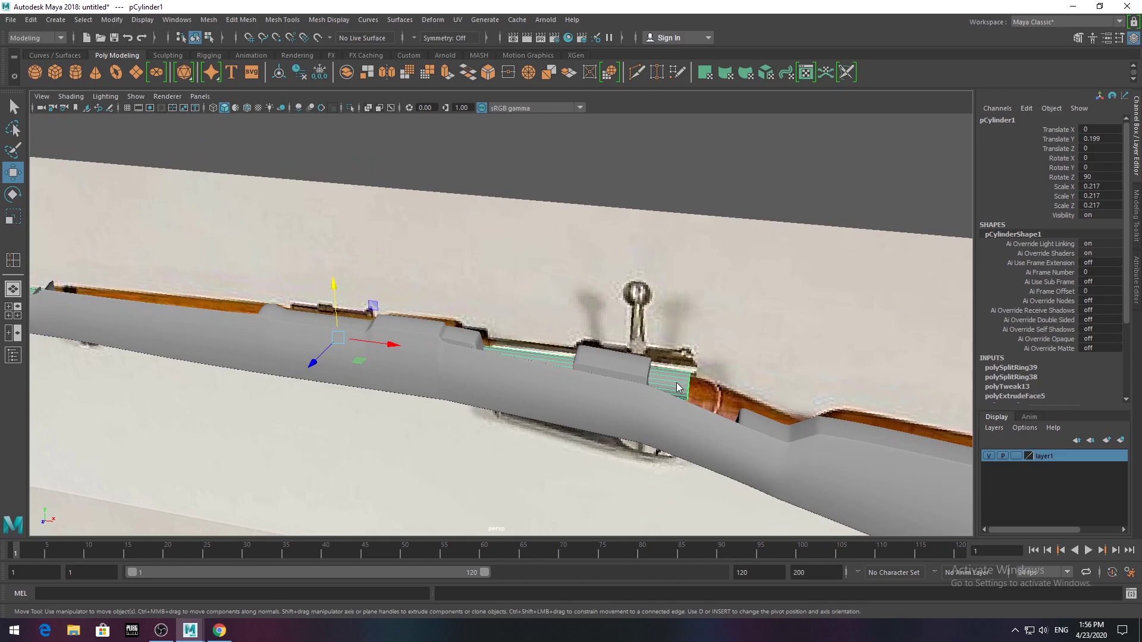
mouse_move(675, 348)
mouse_down()
mouse_move(704, 417)
mouse_move(695, 345)
mouse_move(595, 387)
mouse_move(536, 419)
mouse_move(544, 493)
mouse_move(566, 325)
mouse_move(500, 322)
mouse_up()
click(565, 325)
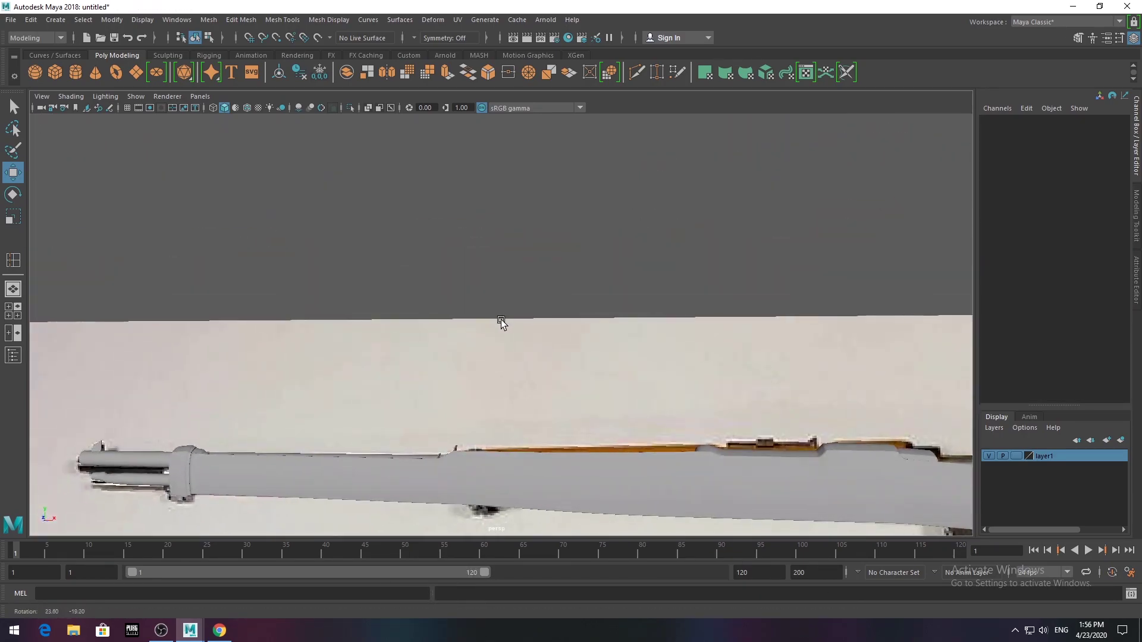
- Maximize the front view and pan over to the rear sight area
scroll(499, 321, up, 5)
scroll(469, 363, down, 5)
alt+drag(469, 362, 675, 254)
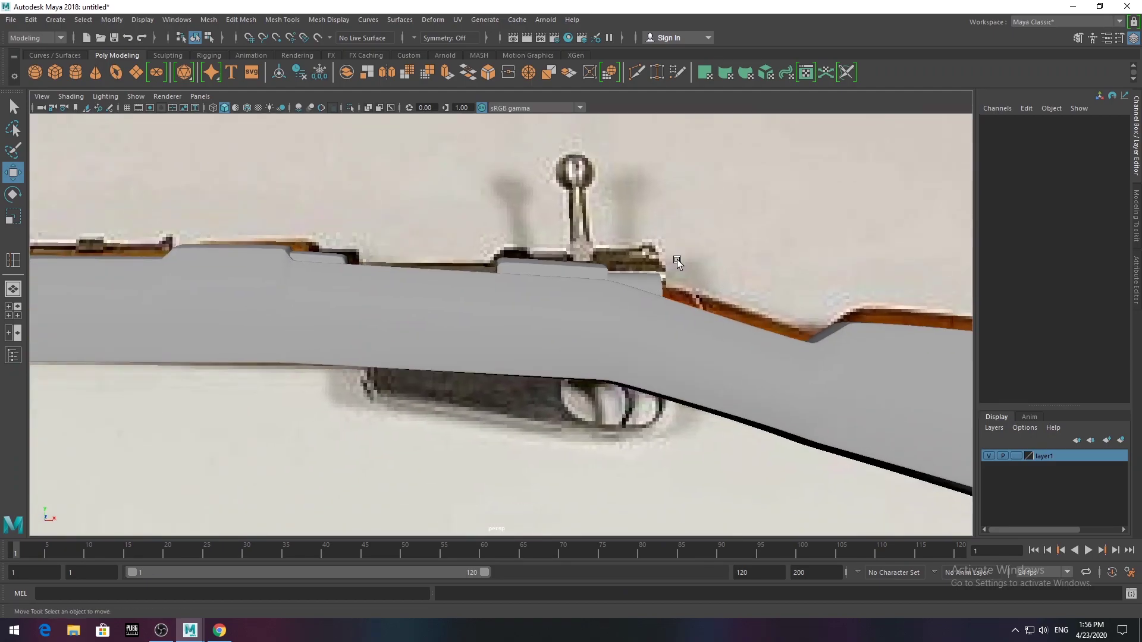
key(space)
key(space)
mouse_move(562, 449)
alt+middle_down()
mouse_move(637, 454)
mouse_move(475, 492)
alt+middle_up()
scroll(474, 493, up, 2)
- Inspect pSphere1's subdivision settings and undo the accidental selection changes
scroll(406, 352, down, 5)
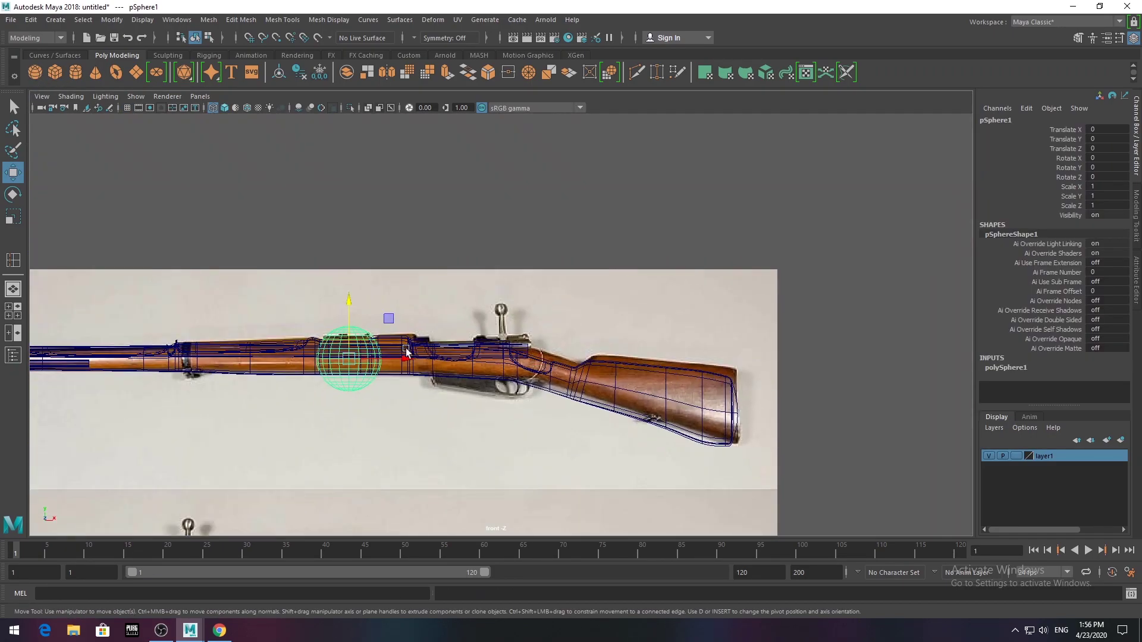
click(1006, 367)
drag(1058, 380, 1086, 368)
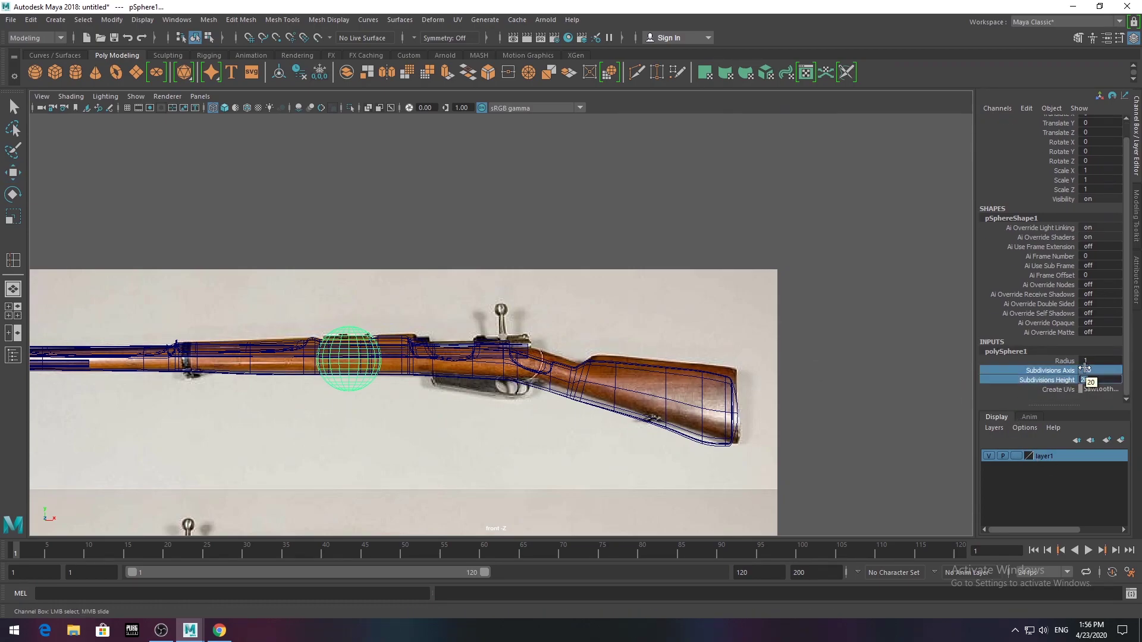
scroll(501, 324, up, 2)
click(295, 359)
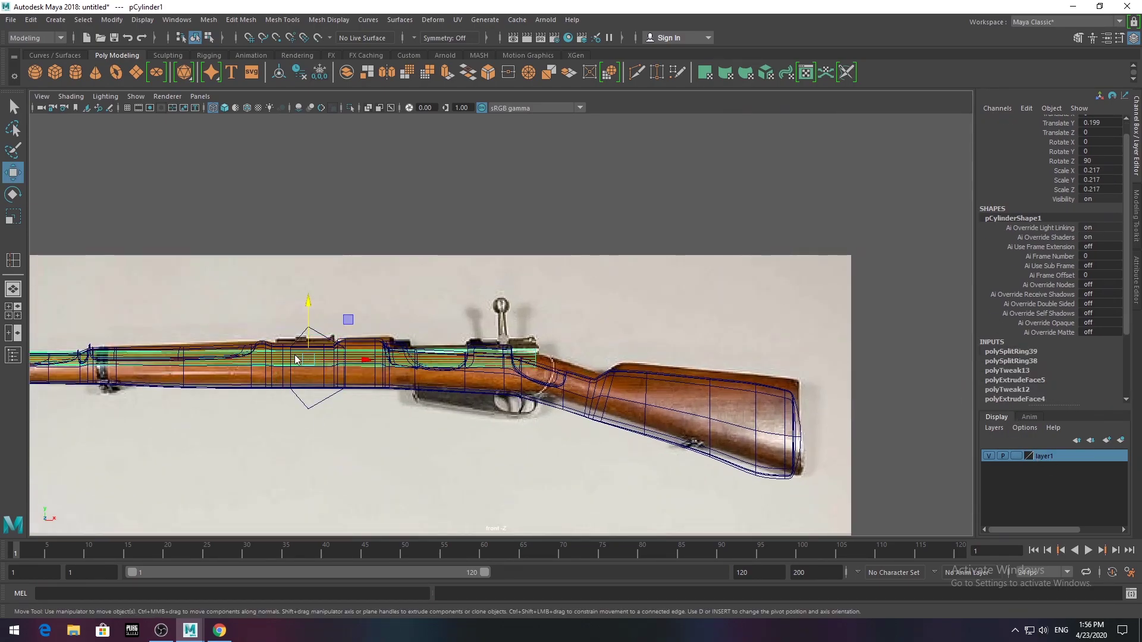
shift+click(304, 341)
key(ctrl+z)
key(ctrl+z)
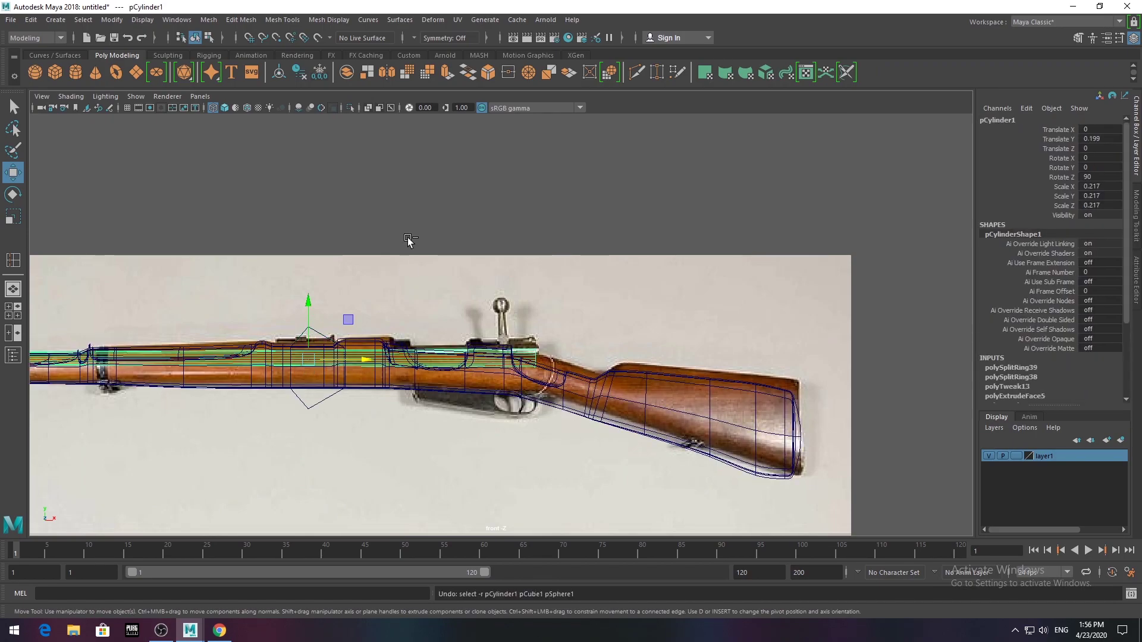
key(ctrl+z)
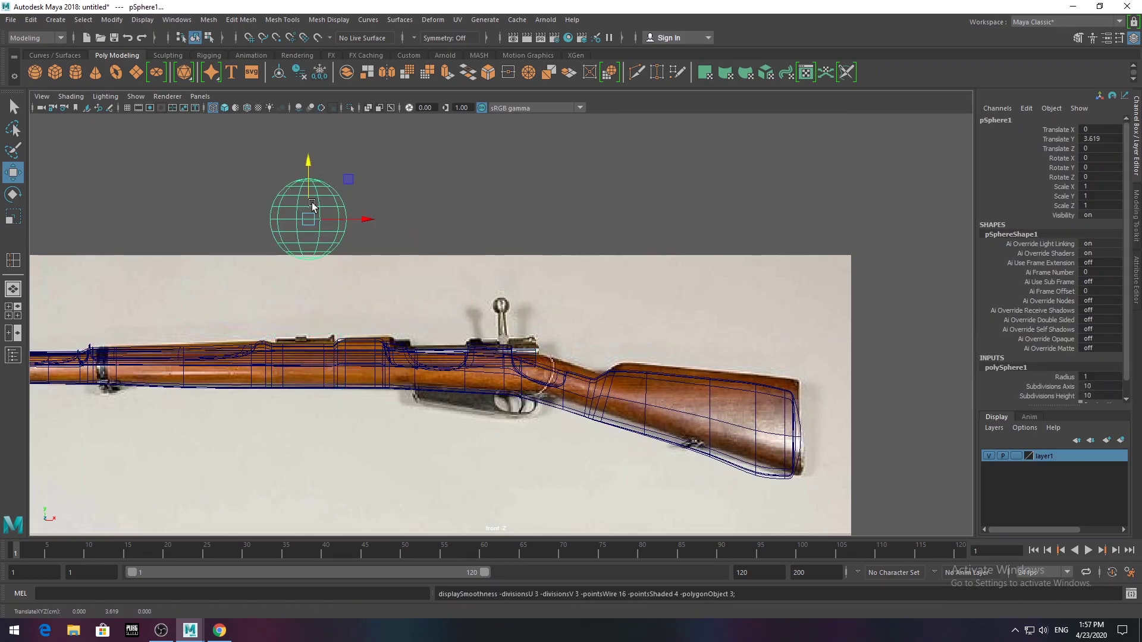
- Shrink pSphere1 to knob size and lower it onto the bolt knob position
drag(336, 216, 496, 216)
scroll(496, 217, up, 2)
key(r)
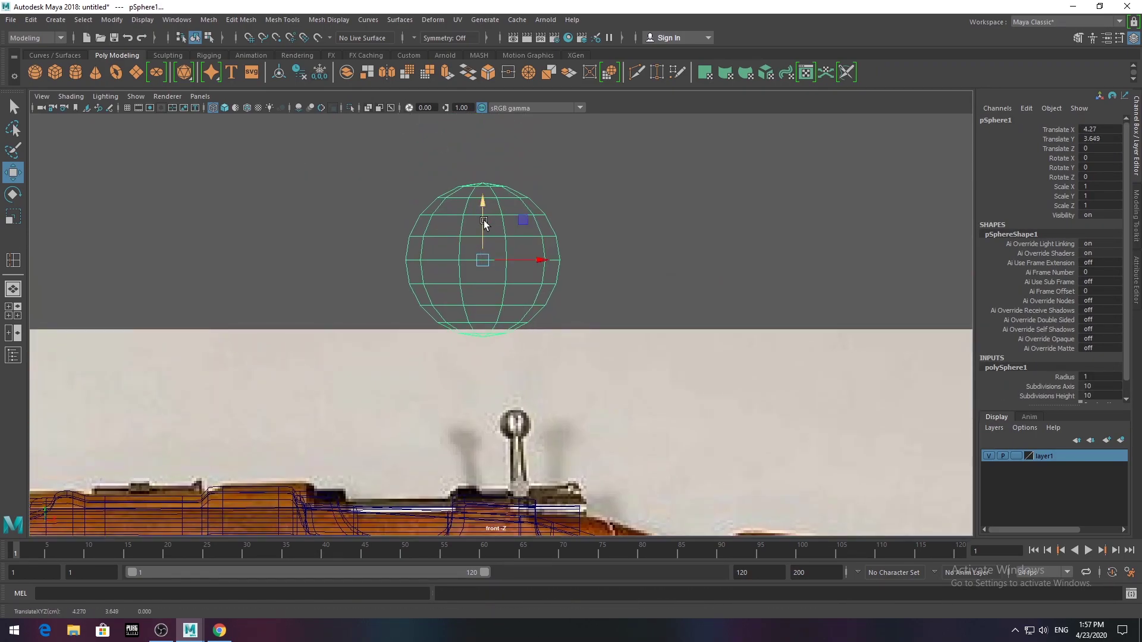
drag(483, 260, 415, 274)
key(w)
drag(489, 244, 505, 351)
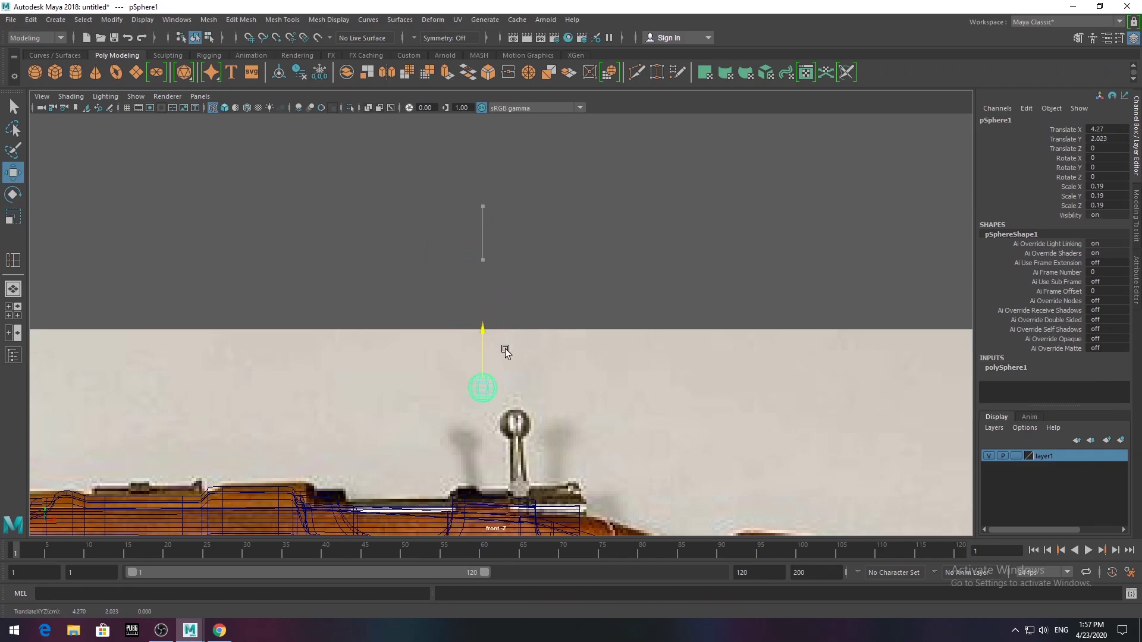
scroll(516, 394, up, 3)
scroll(469, 263, up, 5)
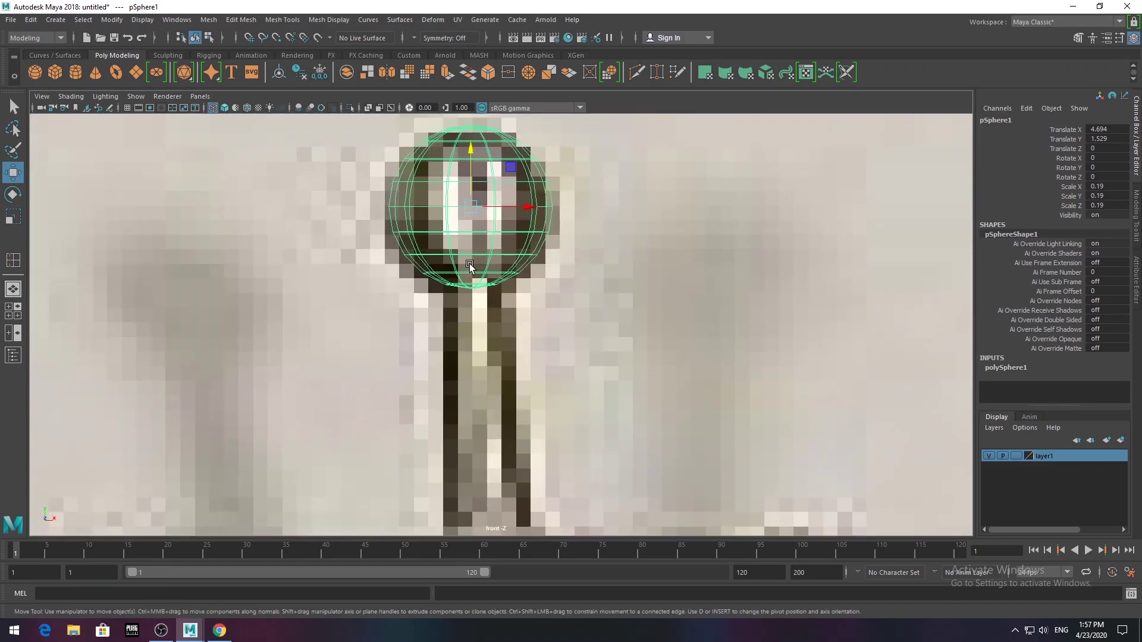
- Extrude the sphere's bottom faces downward into a stem
right_click(489, 165)
right_click(426, 179)
right_drag(426, 180, 425, 212)
scroll(446, 301, up, 3)
scroll(509, 345, up, 2)
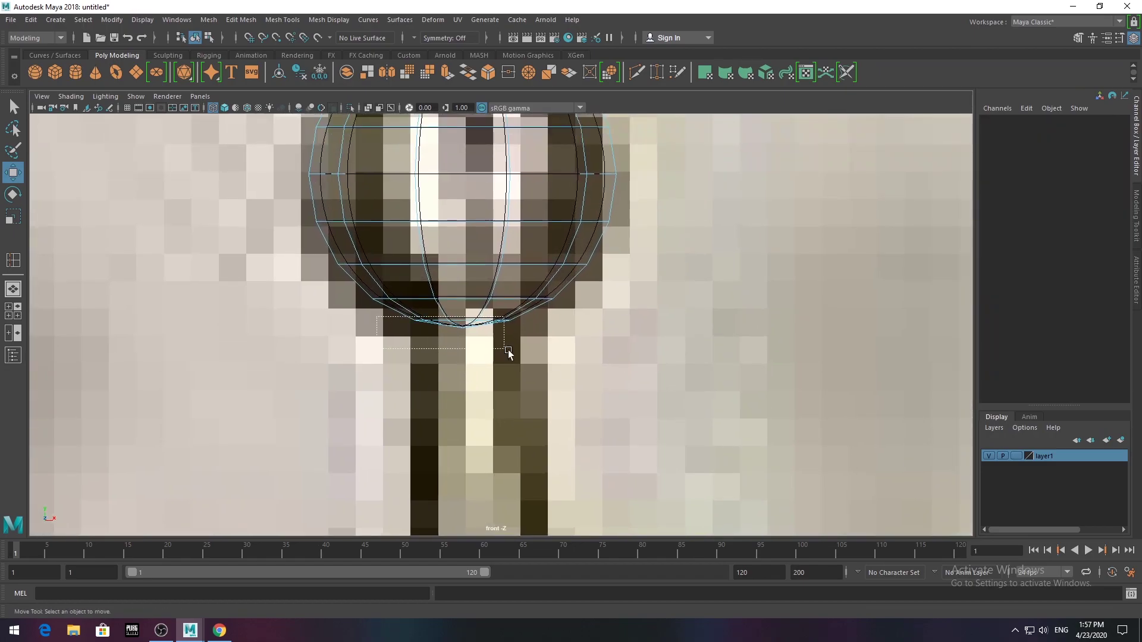
mouse_move(266, 212)
mouse_down()
mouse_move(474, 324)
mouse_move(477, 408)
mouse_up()
click(447, 75)
- Narrow the stem's bottom vertex ring and push it toward the rifle
scroll(476, 402, up, 3)
right_click(431, 292)
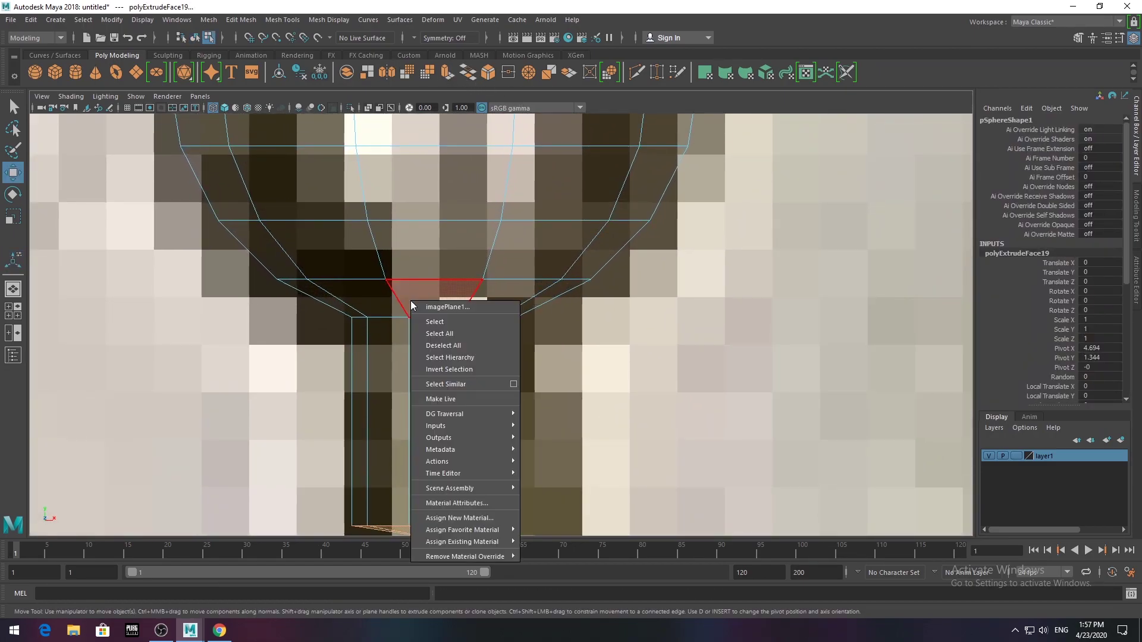
right_drag(411, 301, 369, 298)
drag(333, 301, 583, 351)
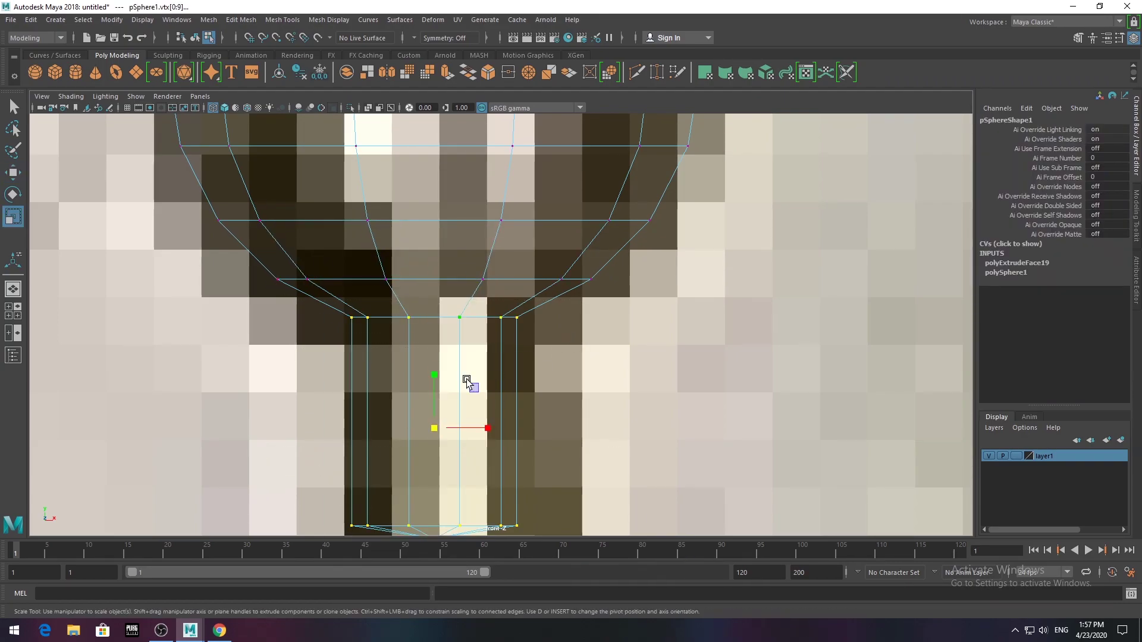
middle_drag(466, 381, 354, 424)
scroll(333, 386, down, 3)
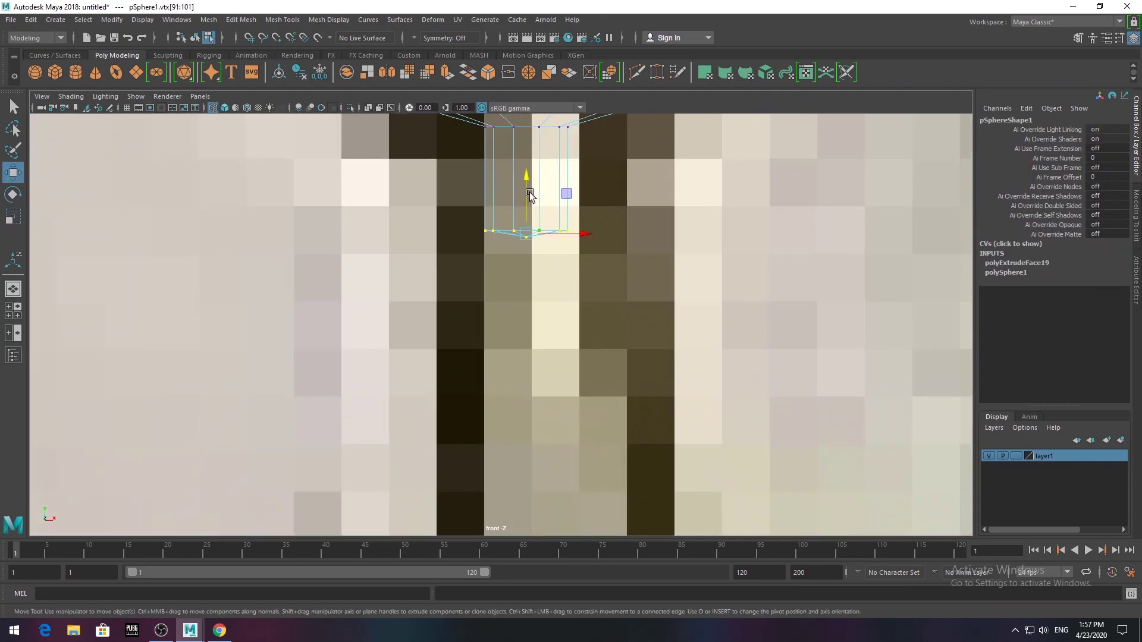
scroll(416, 369, down, 3)
scroll(524, 349, up, 5)
key(ctrl+z)
scroll(523, 348, up, 2)
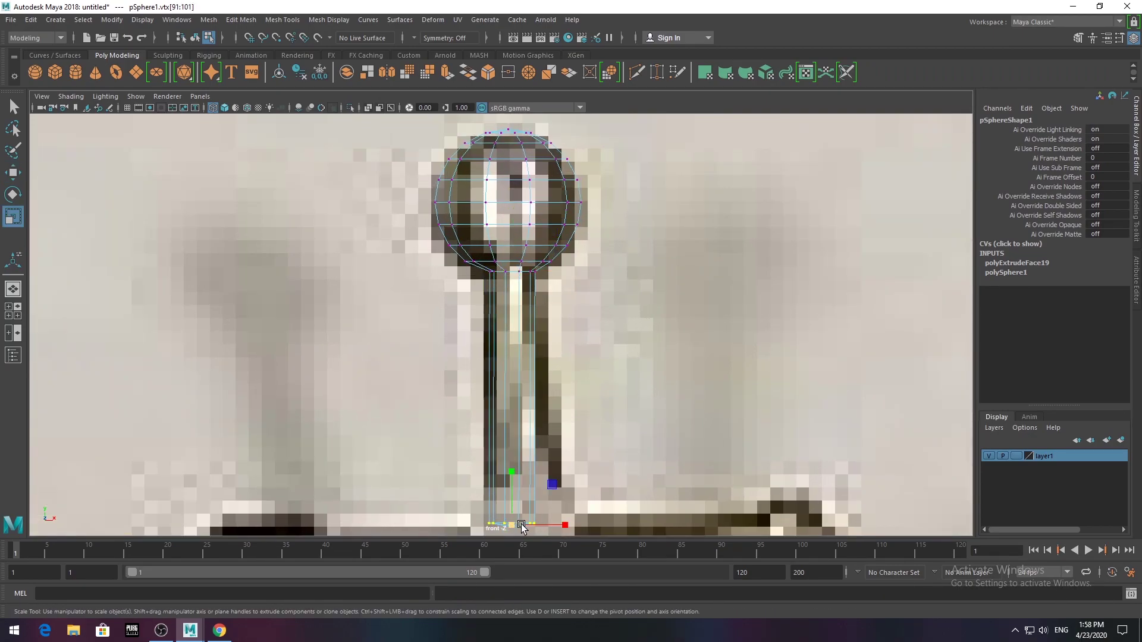
key(space)
key(space)
alt+drag(582, 280, 588, 266)
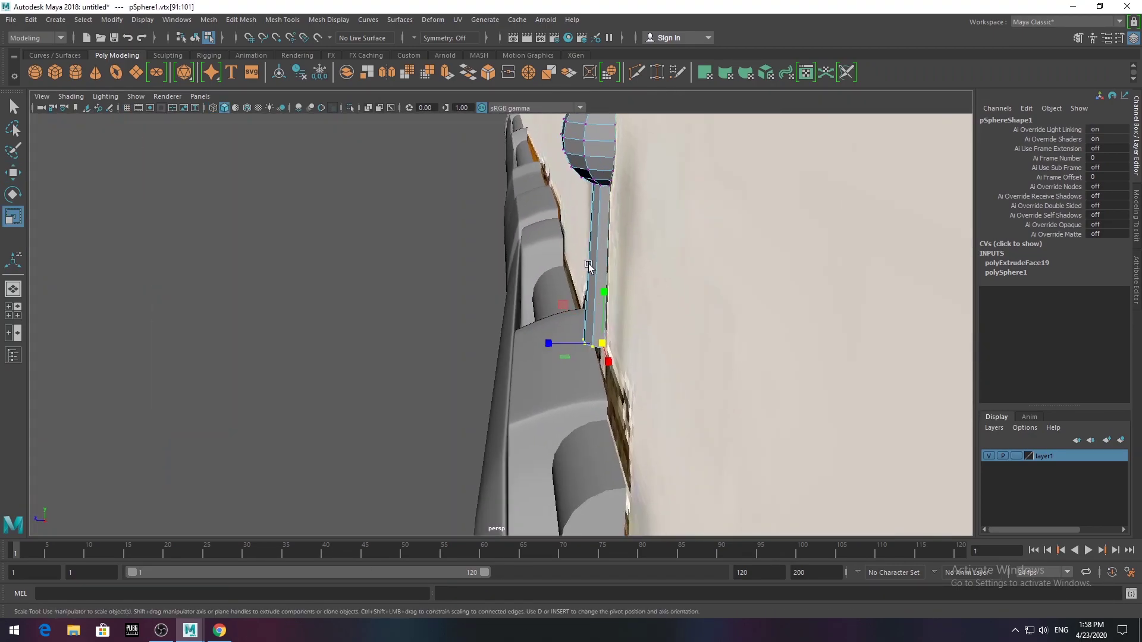
drag(589, 346, 593, 348)
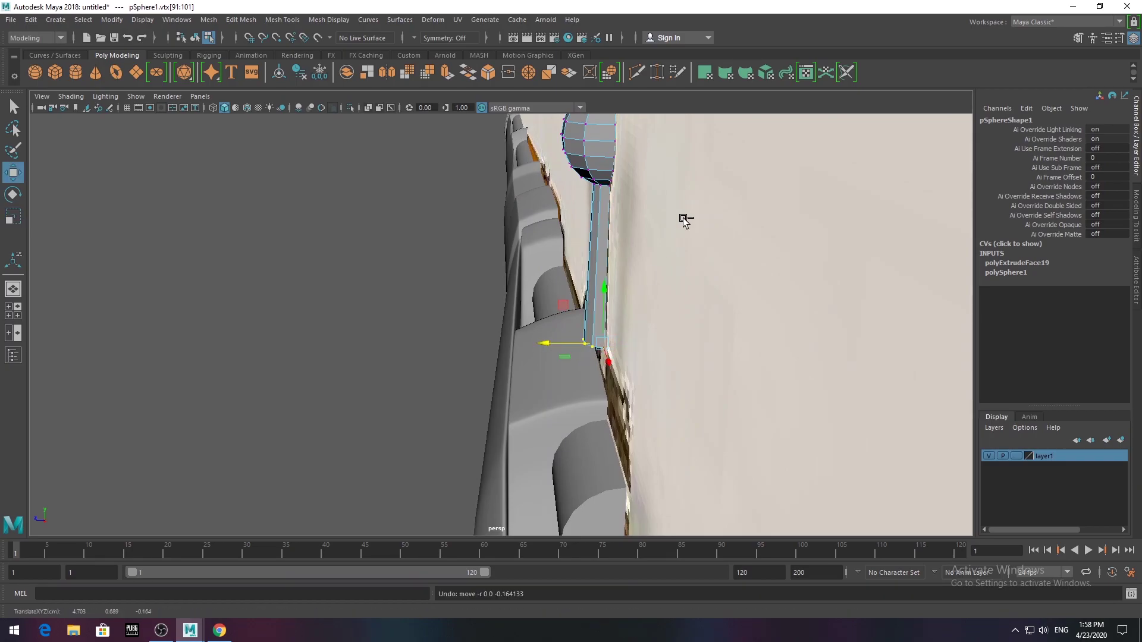
- Slide the whole bolt handle along the rifle and lower it slightly beside the receiver
key(F8)
alt+drag(684, 220, 582, 255)
mouse_move(546, 191)
alt+mouse_down()
mouse_move(533, 228)
mouse_move(571, 306)
mouse_move(732, 441)
alt+mouse_up()
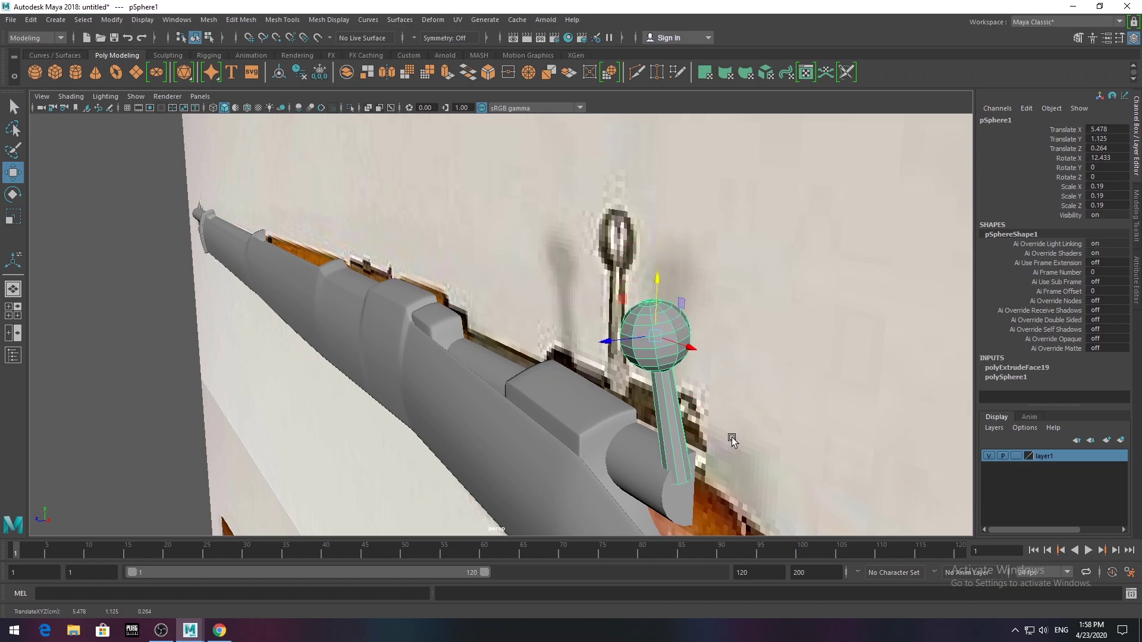
mouse_move(690, 348)
mouse_down()
mouse_move(661, 346)
mouse_move(686, 302)
mouse_up()
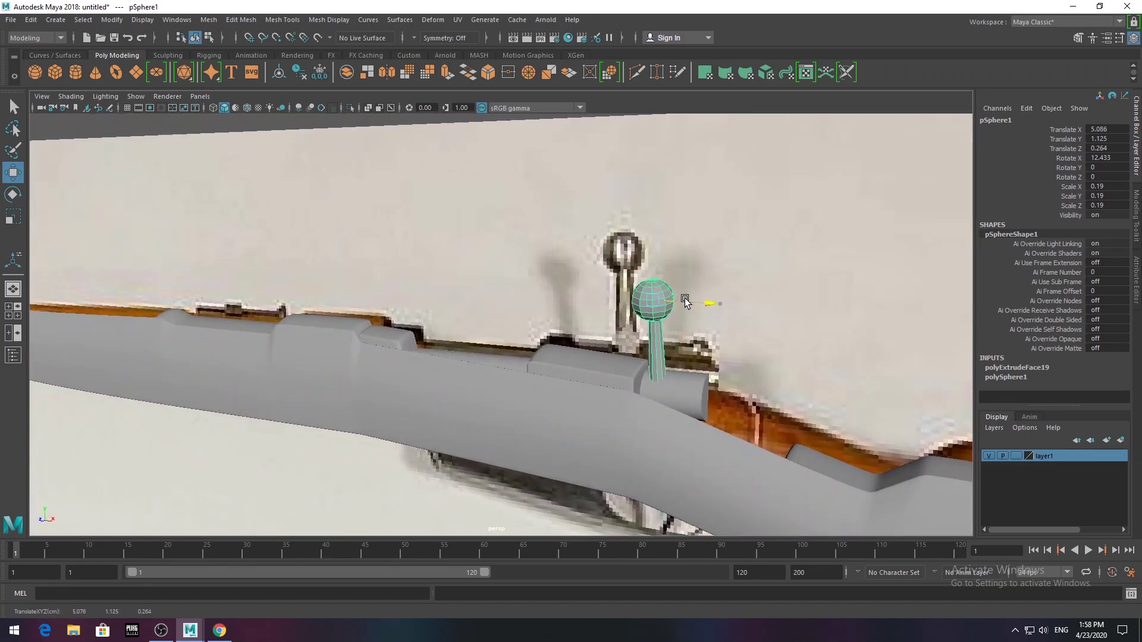
drag(617, 230, 617, 238)
mouse_move(618, 238)
alt+mouse_down()
mouse_move(476, 309)
mouse_move(452, 298)
alt+mouse_up()
alt+middle_drag(452, 297, 446, 333)
scroll(446, 333, down, 5)
- Select the rifle body and switch to the four-view layout
right_click(476, 291)
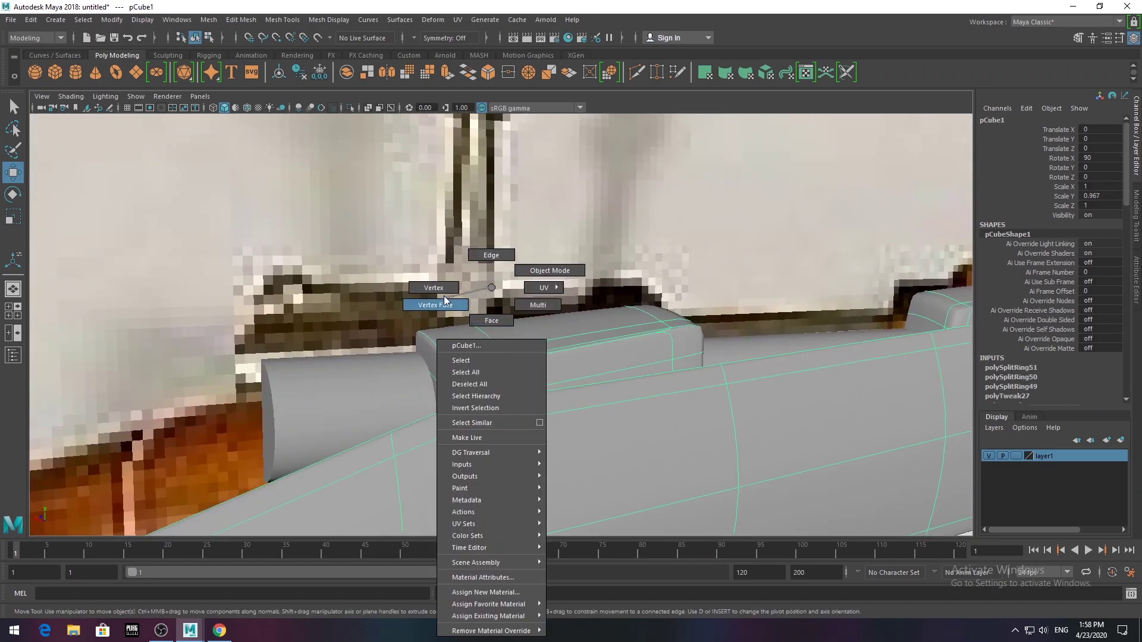
mouse_move(477, 325)
alt+mouse_down()
mouse_move(605, 385)
mouse_move(551, 375)
alt+mouse_up()
right_drag(547, 345, 586, 274)
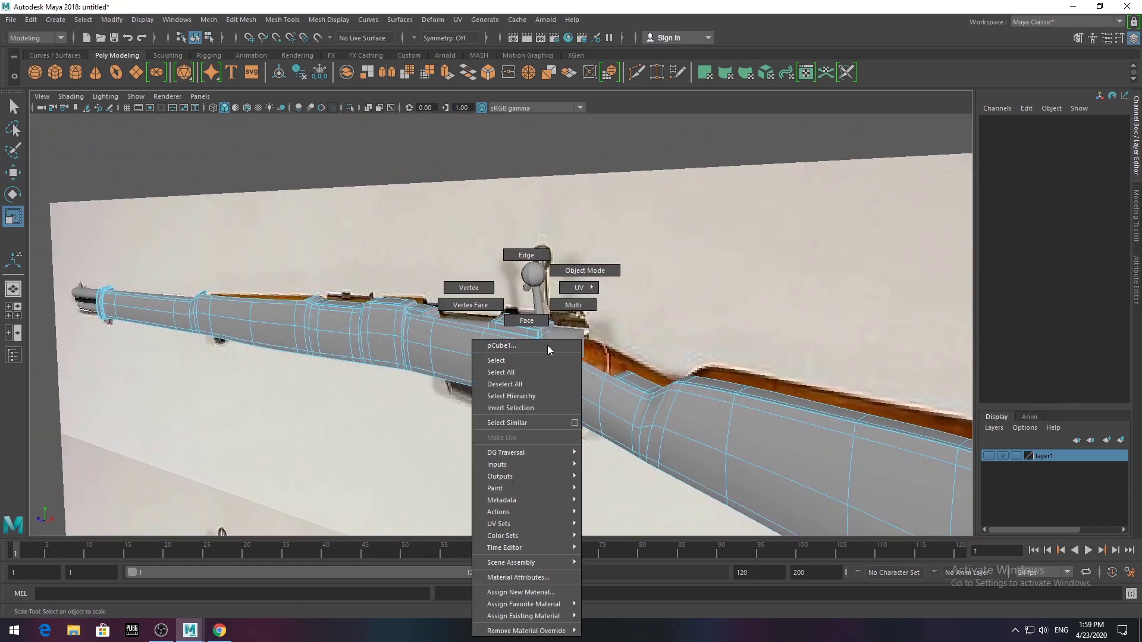
key(space)
key(space)
scroll(498, 391, down, 3)
scroll(470, 391, up, 5)
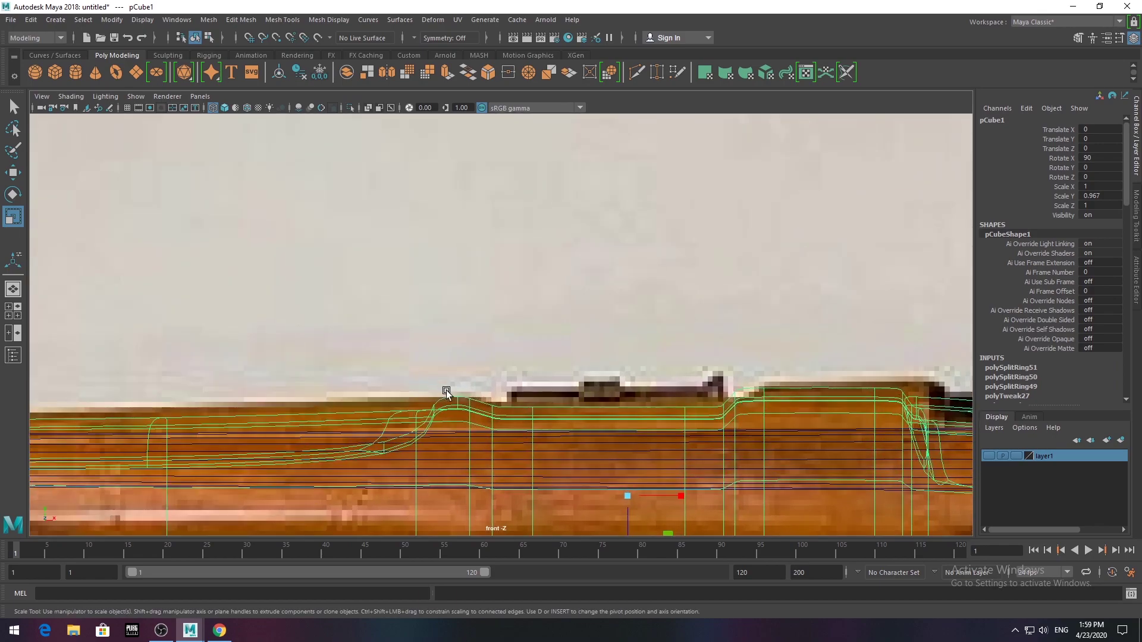
scroll(278, 239, down, 5)
scroll(278, 239, up, 1)
- Create a new cube and flatten it into a thin slab fitting the receiver top
click(55, 72)
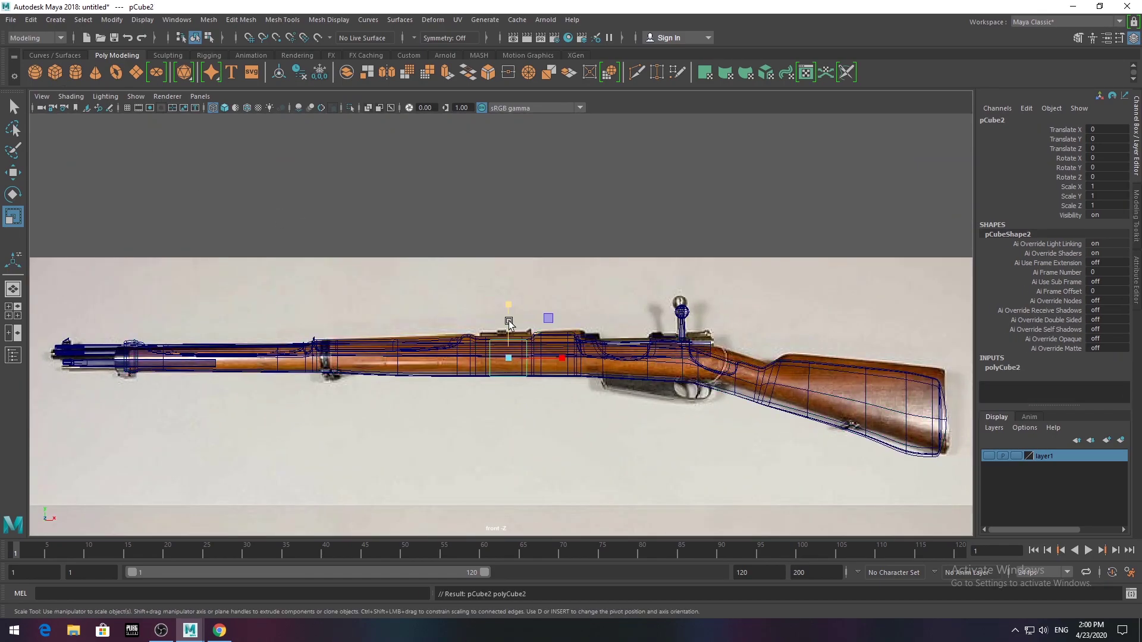
scroll(503, 294, up, 5)
key(r)
mouse_move(538, 334)
mouse_down()
mouse_move(528, 372)
mouse_move(548, 367)
mouse_up()
key(w)
key(r)
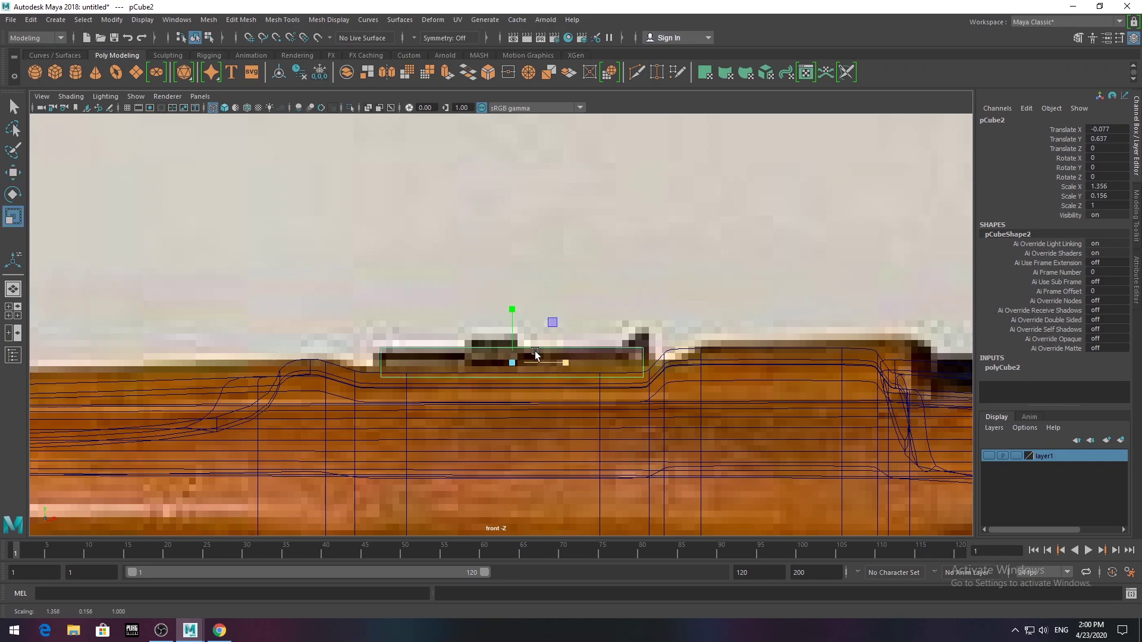
drag(512, 311, 516, 337)
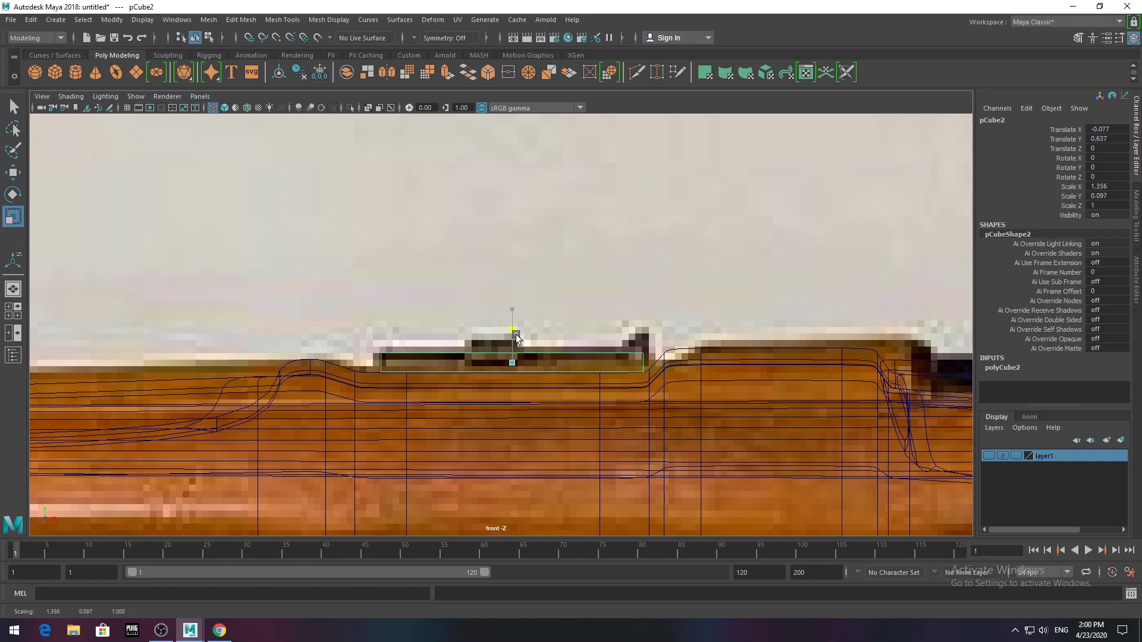
- Insert two vertical edge loops across the slab
click(250, 25)
click(298, 110)
click(391, 368)
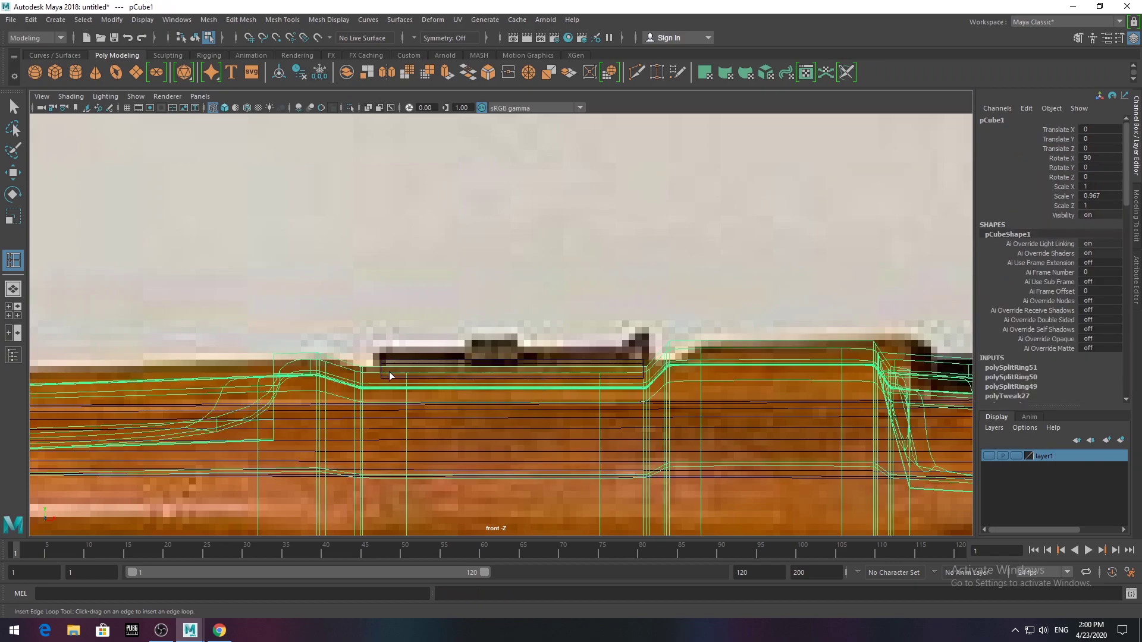
click(389, 372)
scroll(308, 405, up, 3)
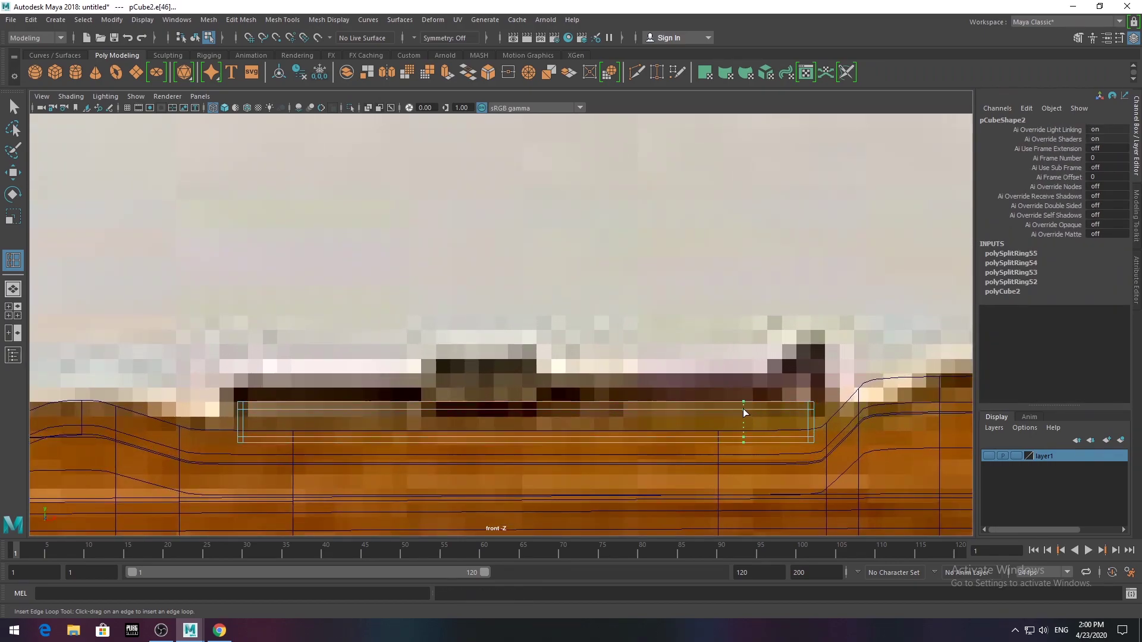
click(422, 412)
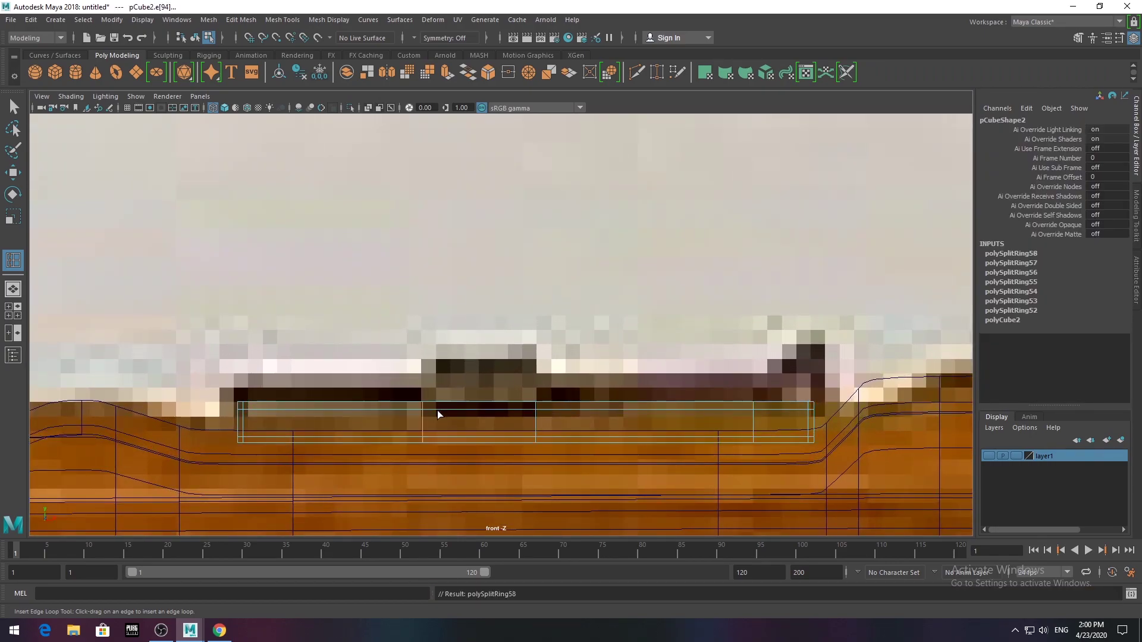
click(13, 107)
- Extrude the slab's middle top faces upward into a raised block
right_click(327, 409)
click(295, 401)
scroll(295, 401, up, 2)
drag(414, 409, 458, 423)
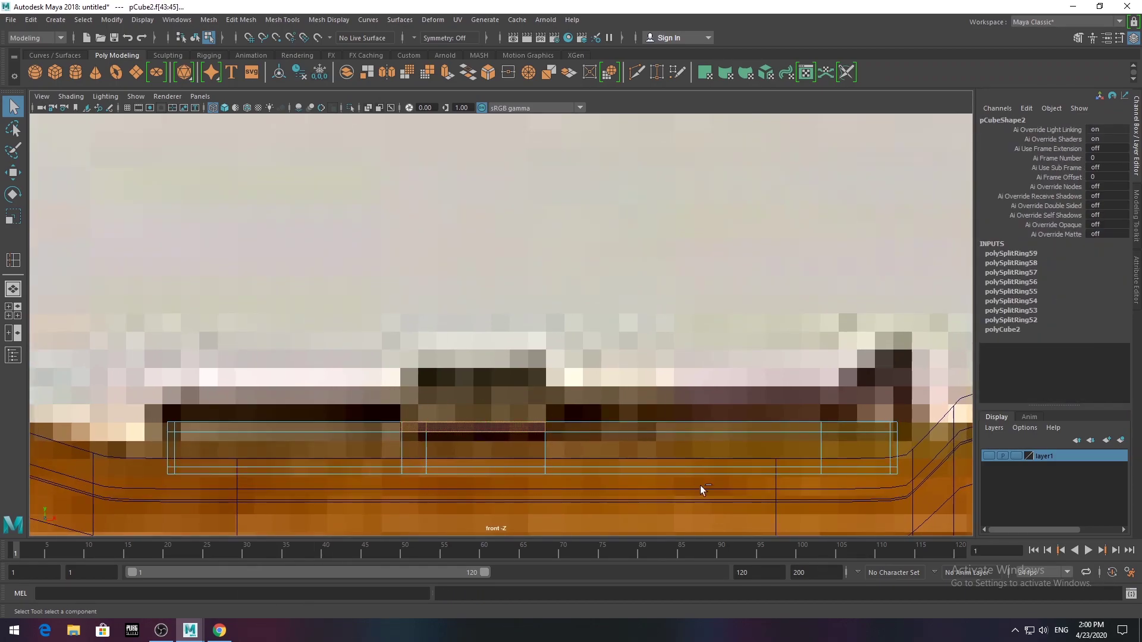
click(448, 72)
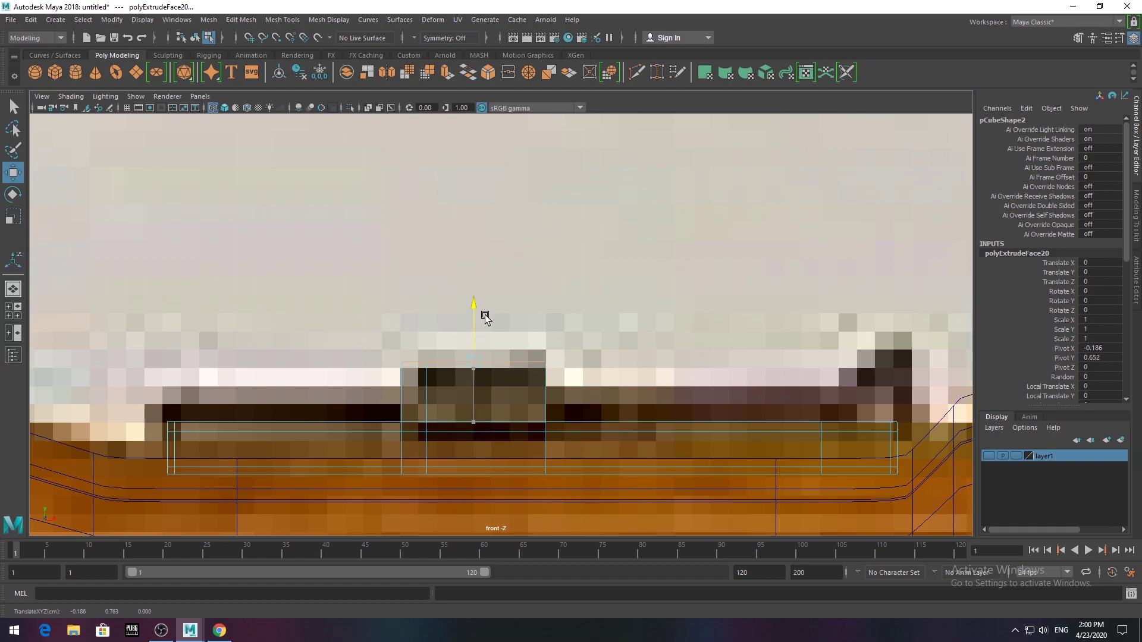
right_drag(412, 351, 427, 359)
drag(427, 362, 404, 345)
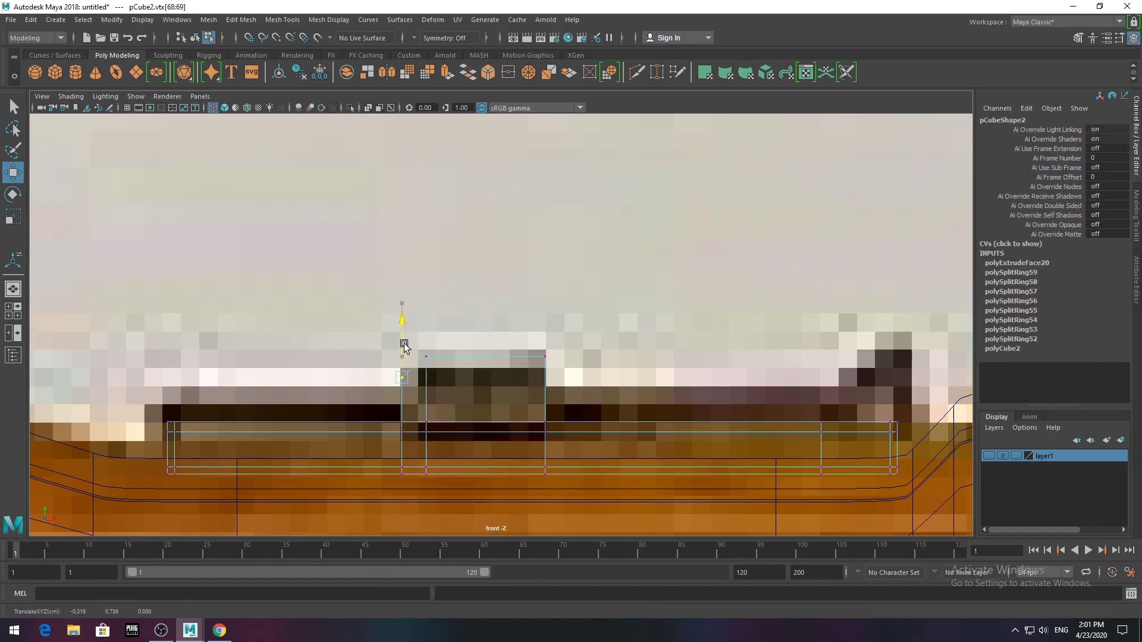
- Extrude the slab's far-end faces up into a second raised block
right_drag(484, 288, 484, 323)
click(629, 356)
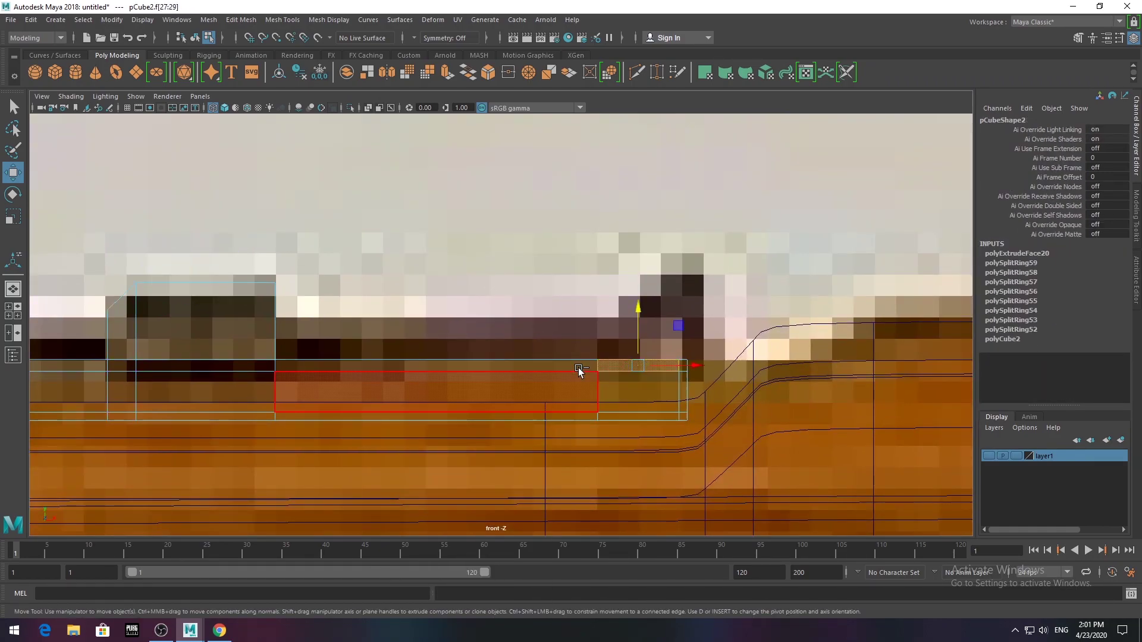
click(448, 73)
mouse_move(666, 367)
mouse_down()
mouse_move(684, 261)
mouse_move(345, 397)
mouse_move(273, 459)
mouse_move(357, 293)
mouse_move(357, 341)
mouse_move(522, 370)
mouse_move(571, 353)
mouse_up()
key(e)
- Narrow the slab's depth to about half and lower it onto the receiver
click(282, 19)
click(298, 80)
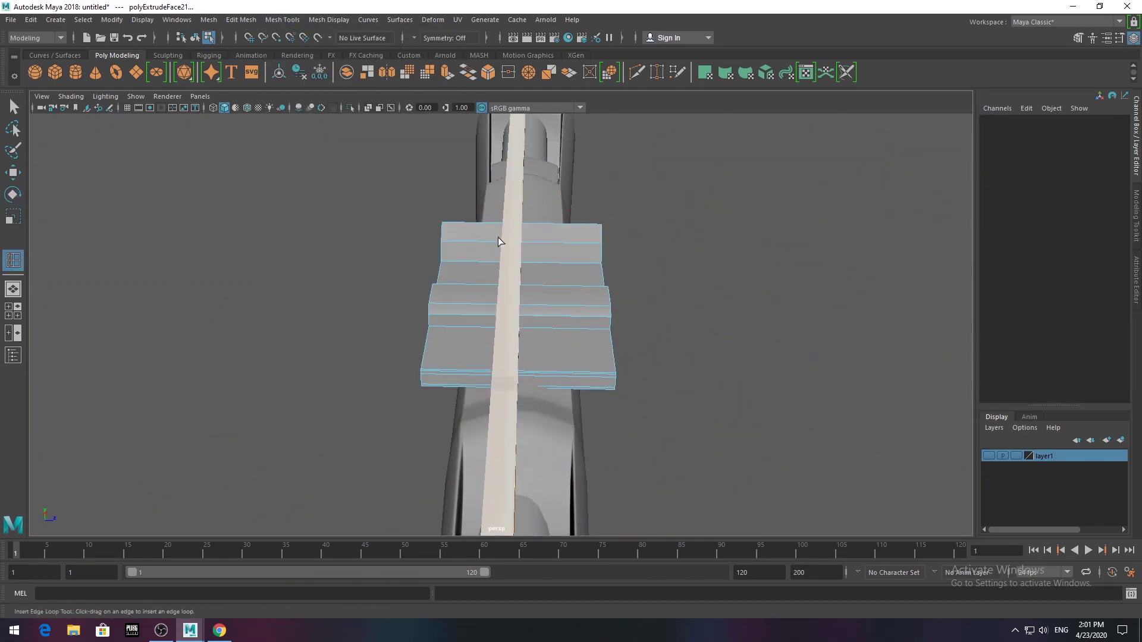
right_drag(481, 280, 547, 245)
key(r)
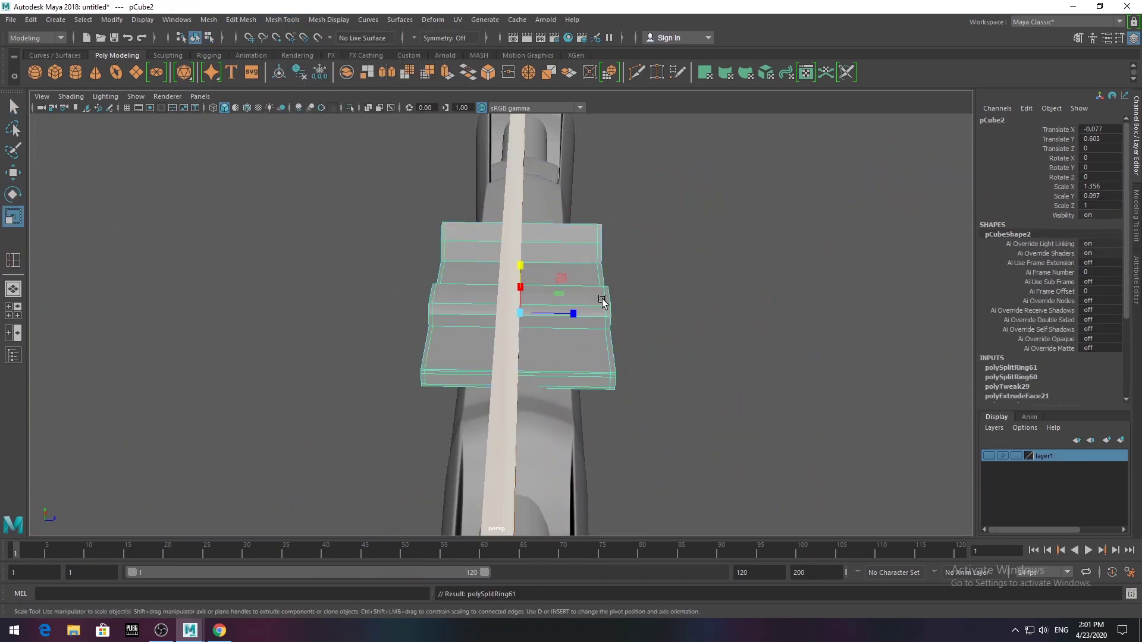
mouse_move(602, 299)
alt+mouse_down()
mouse_move(541, 311)
mouse_move(580, 297)
alt+mouse_up()
scroll(580, 297, up, 2)
key(w)
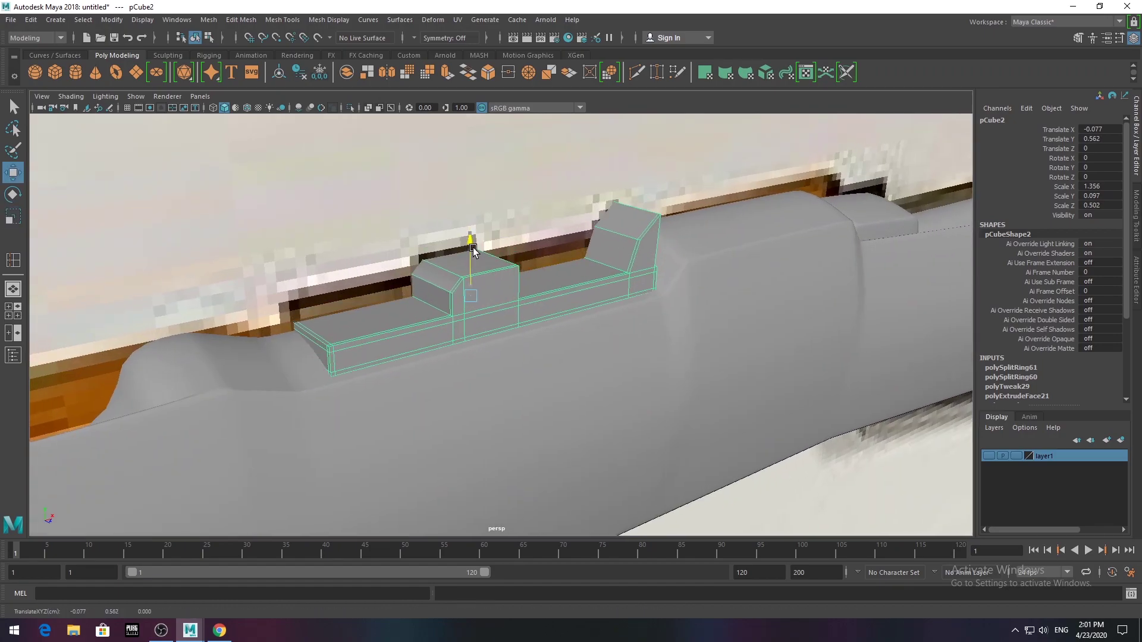
drag(472, 237, 471, 249)
- Raise the stepped block slightly to sit on the receiver and check it from the side
alt+drag(615, 256, 609, 343)
scroll(609, 343, down, 3)
scroll(453, 372, up, 4)
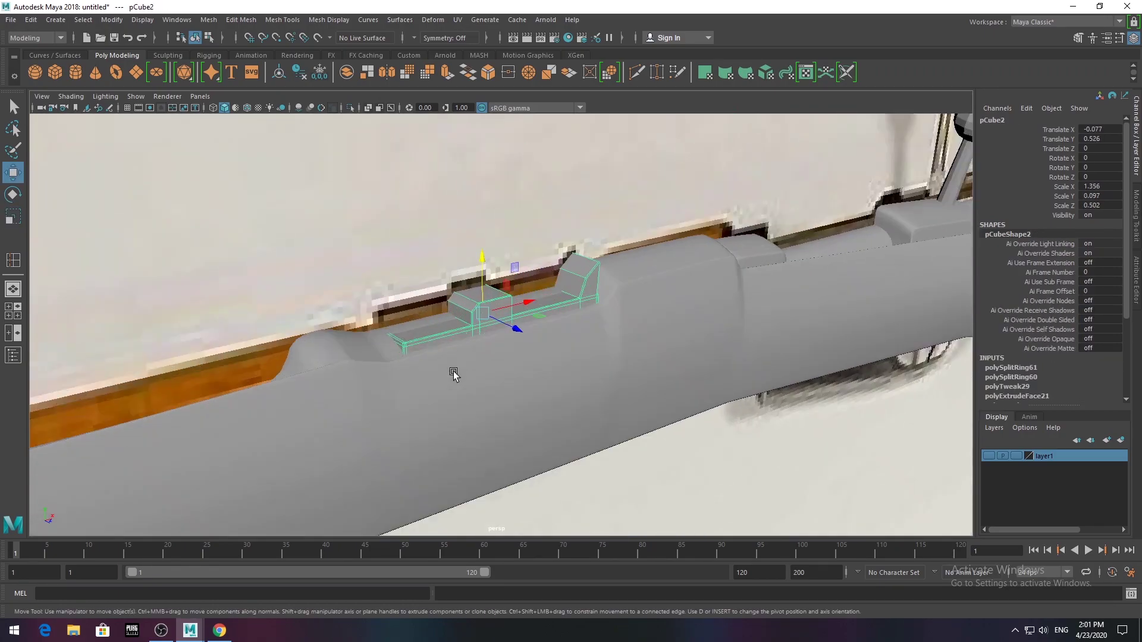
alt+drag(453, 372, 564, 356)
mouse_move(549, 274)
mouse_down()
mouse_move(549, 254)
mouse_move(558, 298)
mouse_up()
key(w)
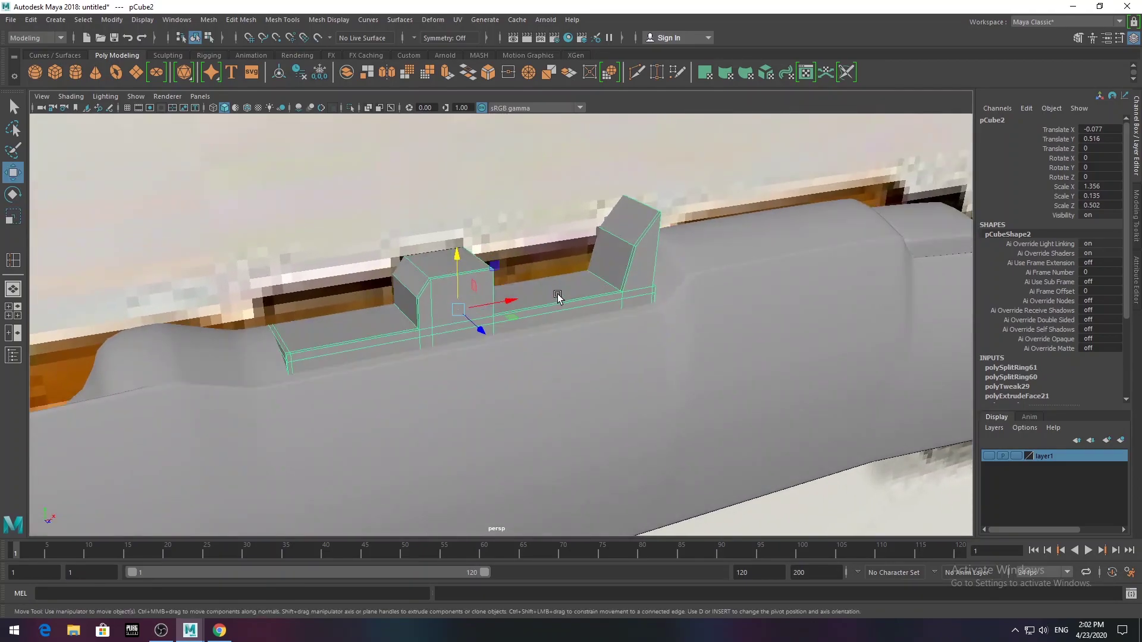
right_drag(558, 297, 477, 323)
scroll(484, 385, down, 3)
mouse_move(484, 385)
alt+mouse_down()
mouse_move(537, 362)
mouse_move(275, 349)
alt+mouse_up()
scroll(357, 400, down, 3)
- Select the ring band cylinder pCylinder3 next to the rifle body
scroll(421, 432, up, 5)
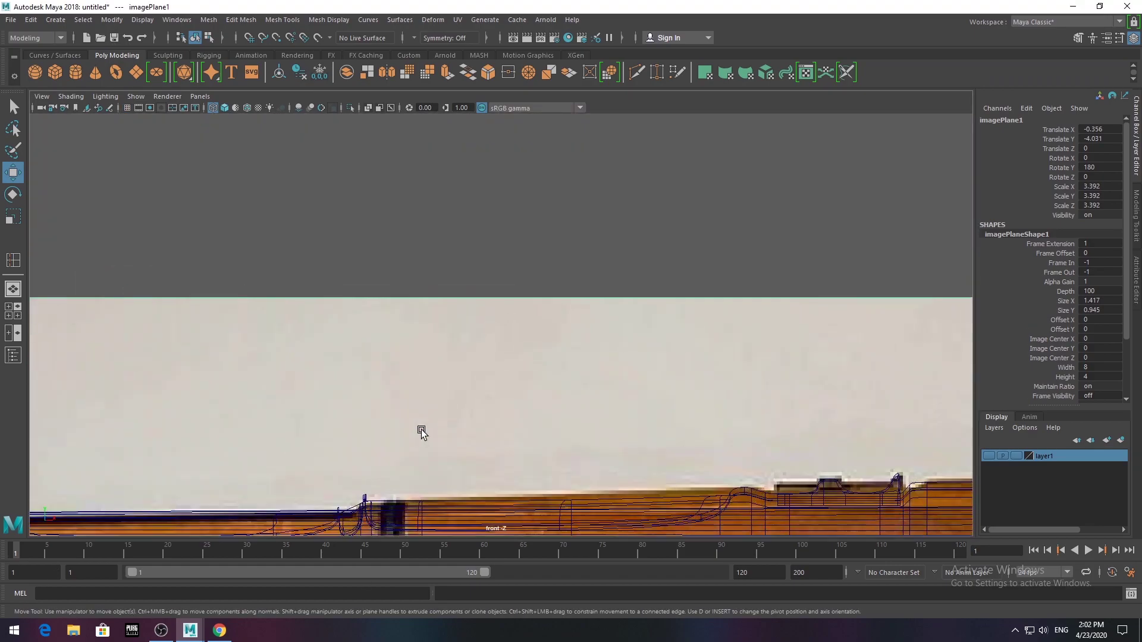
scroll(422, 433, up, 5)
click(445, 355)
scroll(447, 357, down, 5)
scroll(451, 359, up, 5)
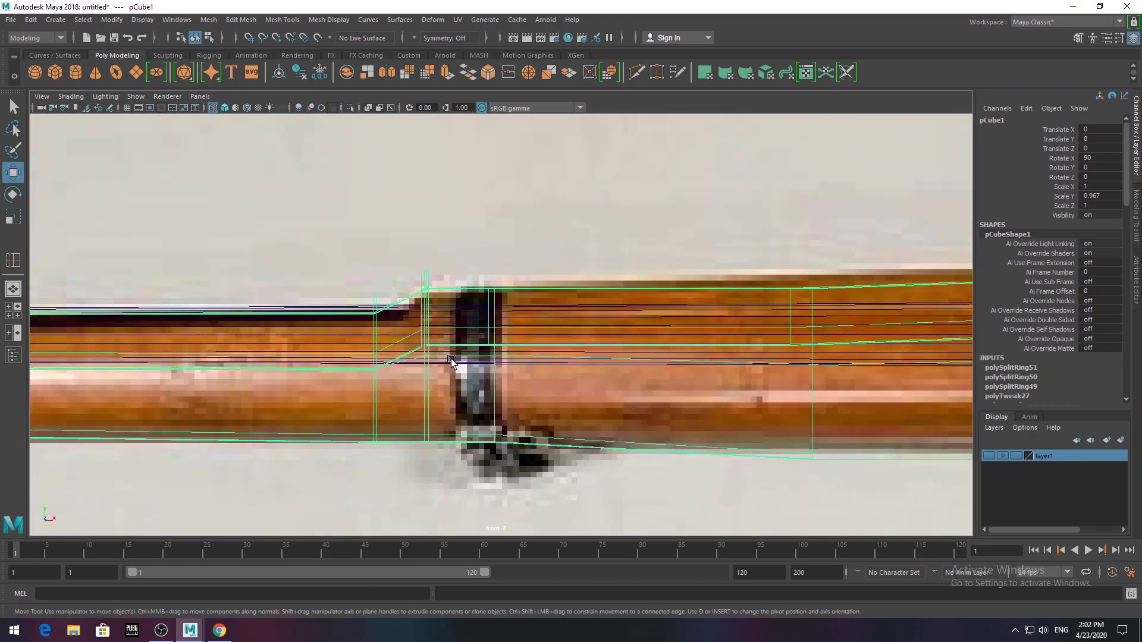
scroll(451, 359, down, 2)
scroll(589, 321, down, 5)
click(589, 321)
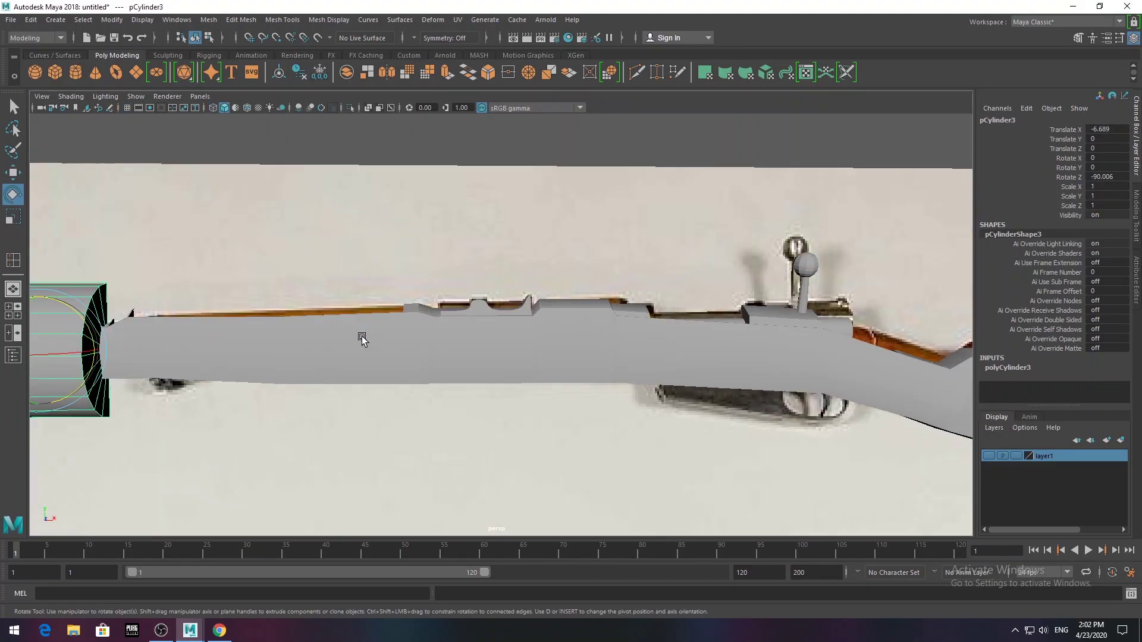
scroll(467, 323, up, 5)
- In front view, nudge pCylinder3 up to line up with the rear barrel band
key(F10)
key(F8)
alt+drag(369, 367, 321, 443)
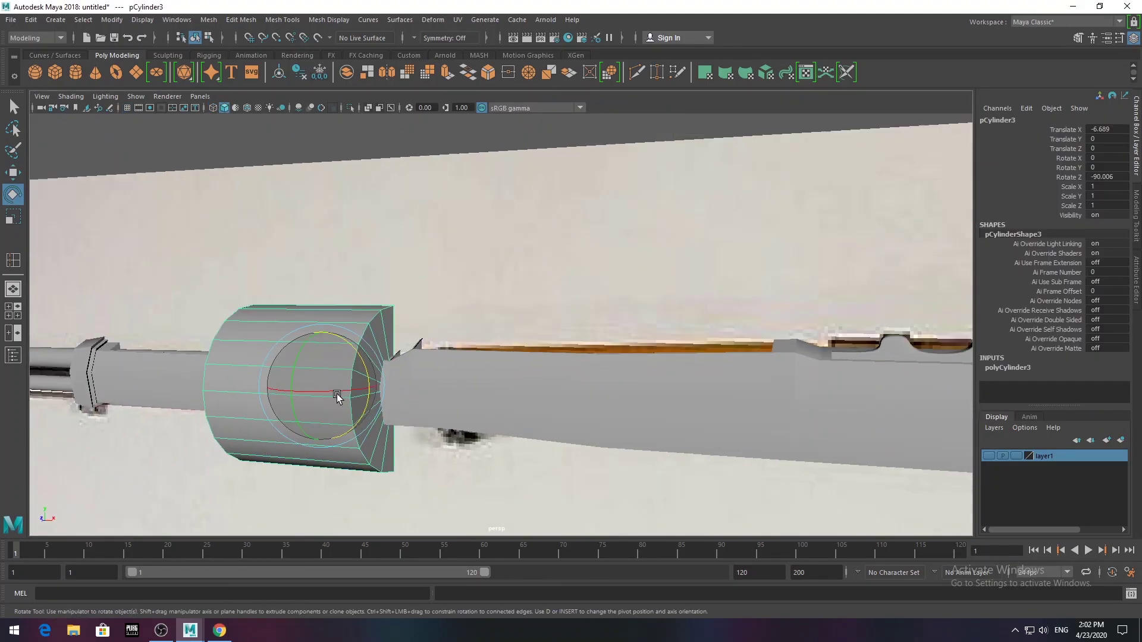
key(w)
key(space)
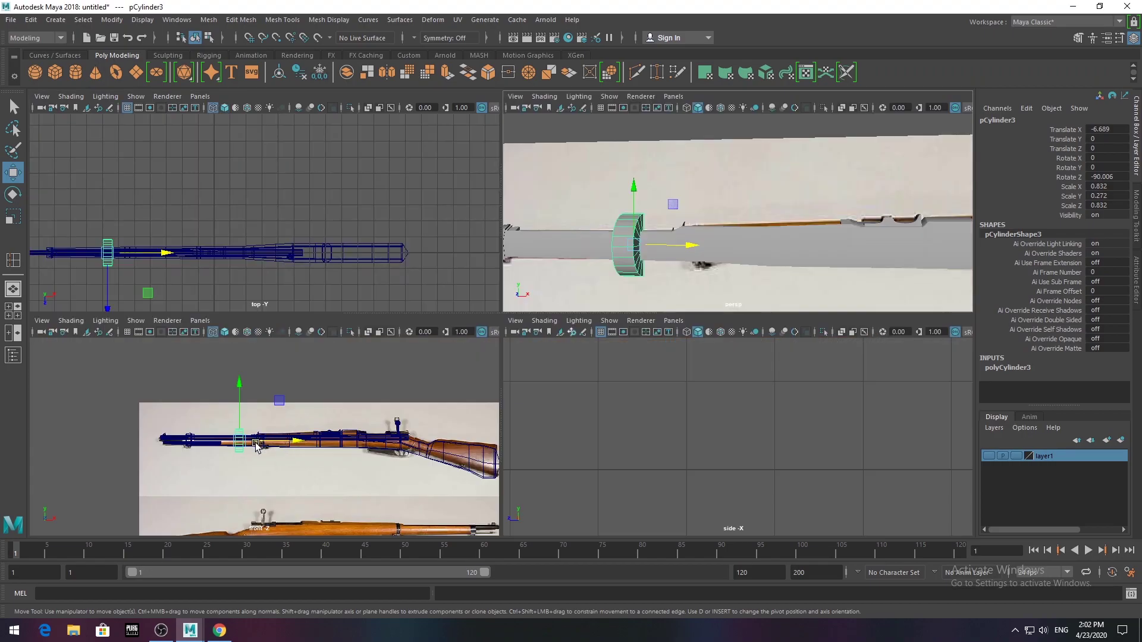
key(space)
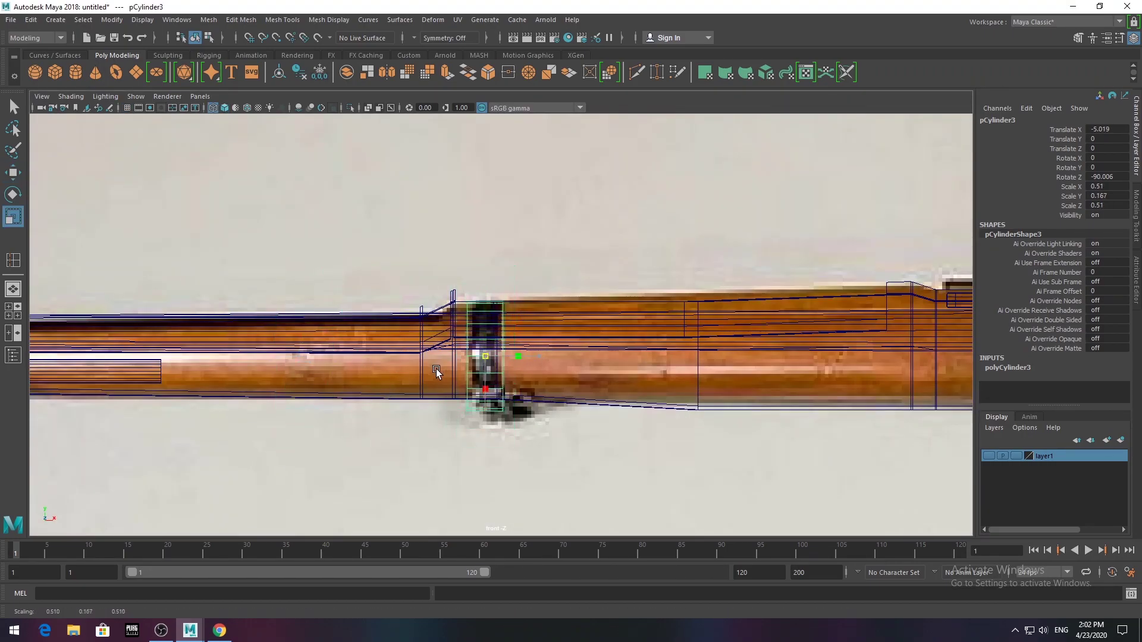
drag(482, 334, 481, 328)
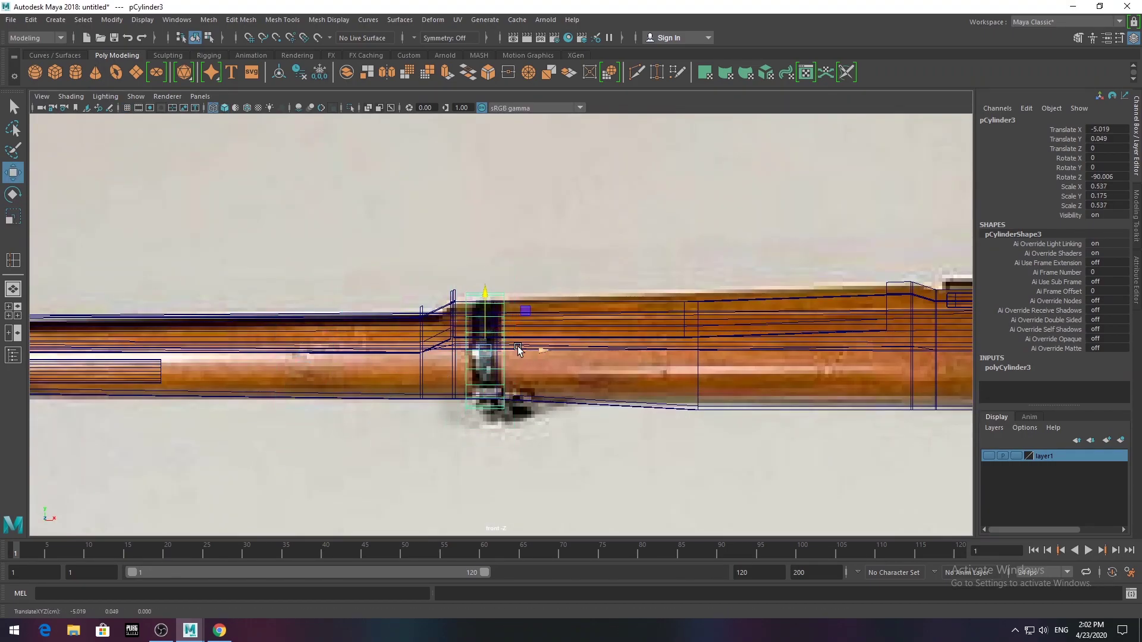
scroll(416, 350, down, 2)
scroll(376, 357, down, 1)
- Place the copied ring pCylinder4 over the muzzle band and raise it slightly
drag(763, 367, 360, 367)
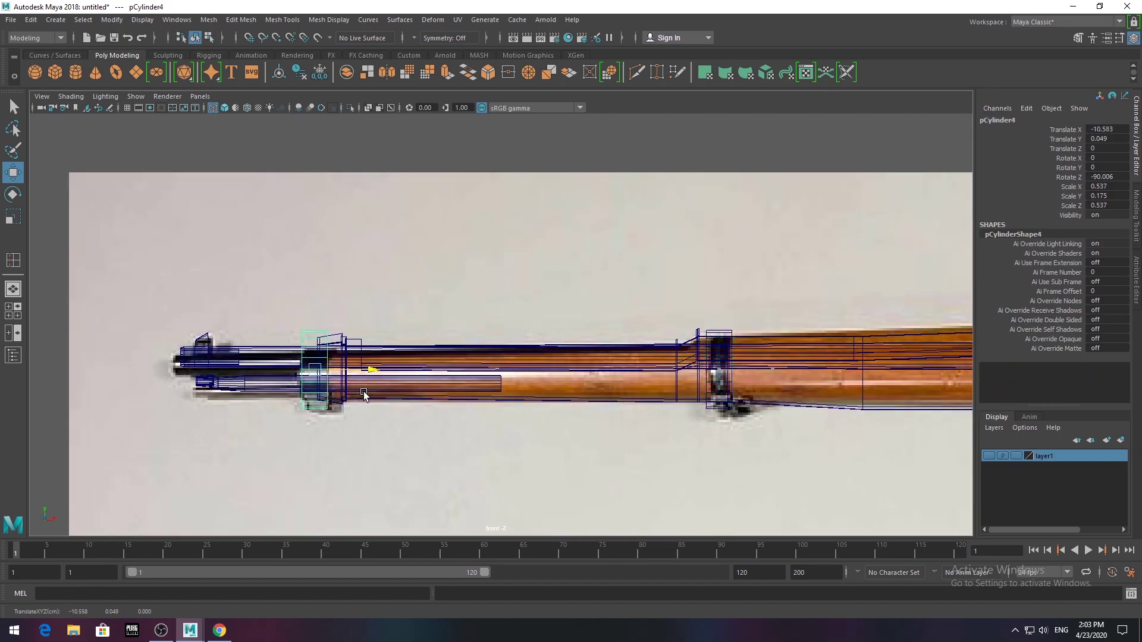
alt+middle_drag(360, 367, 469, 350)
scroll(458, 337, up, 1)
scroll(435, 359, up, 3)
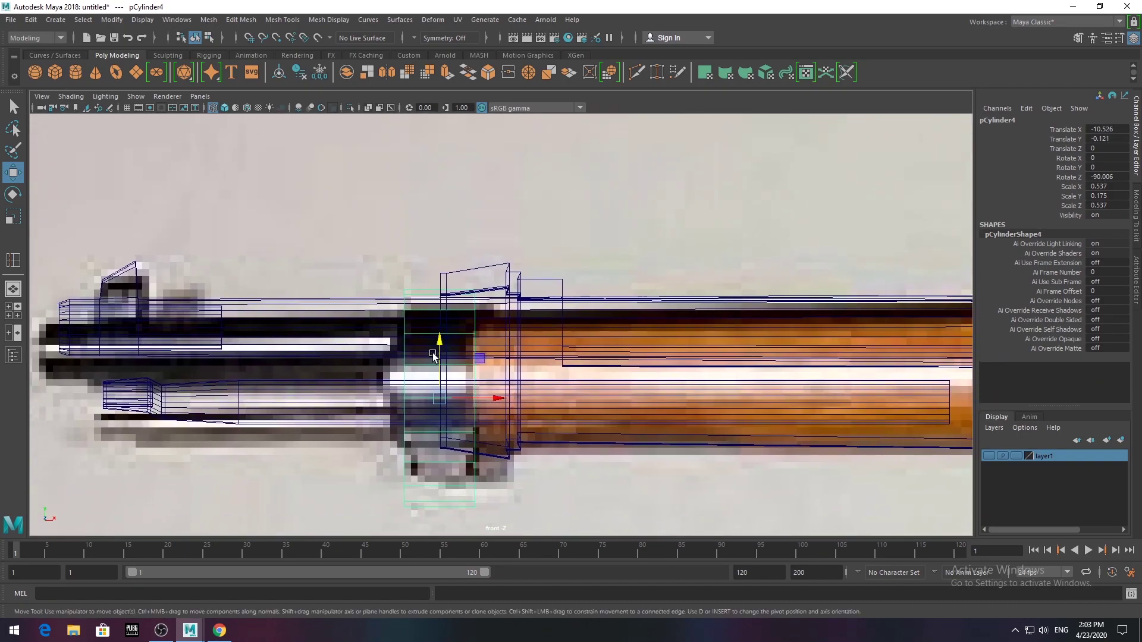
drag(440, 352, 440, 349)
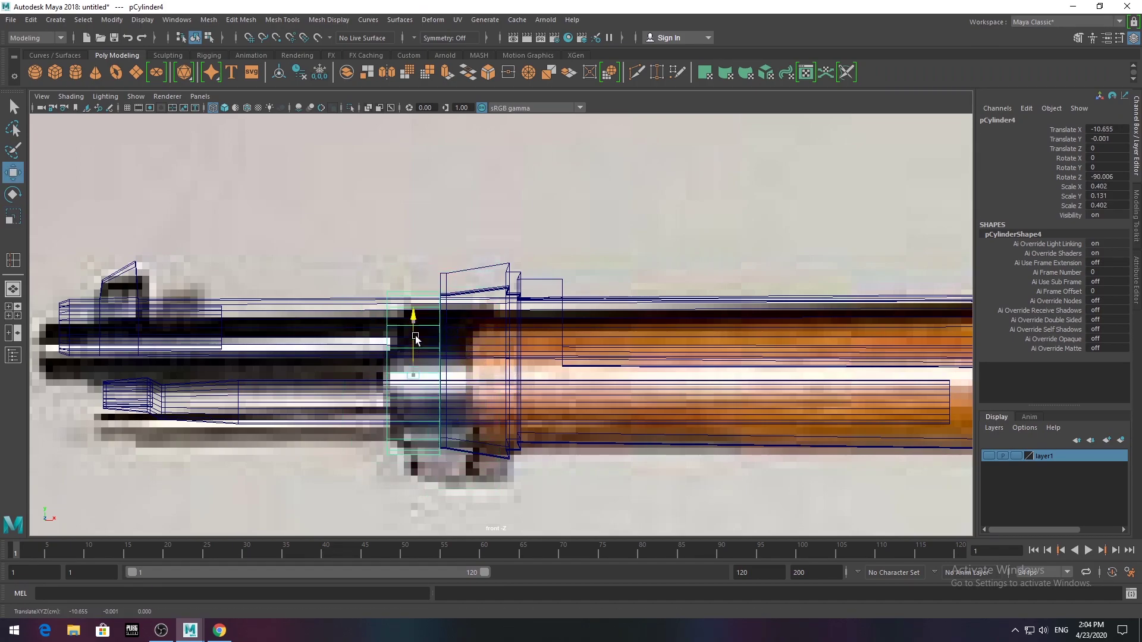
- Insert edge loops around the rear barrel band and the muzzle band
key(space)
key(space)
mouse_move(663, 286)
alt+mouse_down()
mouse_move(365, 419)
mouse_move(418, 412)
mouse_move(390, 426)
mouse_move(535, 452)
mouse_move(316, 451)
mouse_move(434, 451)
mouse_move(359, 469)
mouse_move(403, 469)
alt+mouse_up()
click(401, 451)
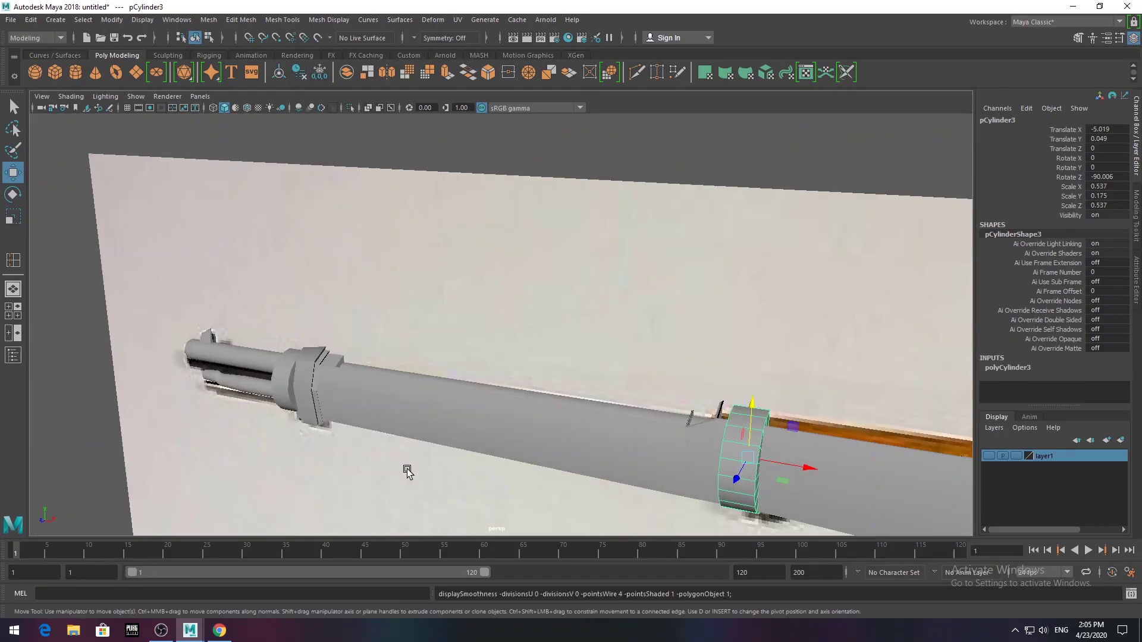
scroll(344, 229, up, 5)
scroll(623, 267, up, 1)
key(y)
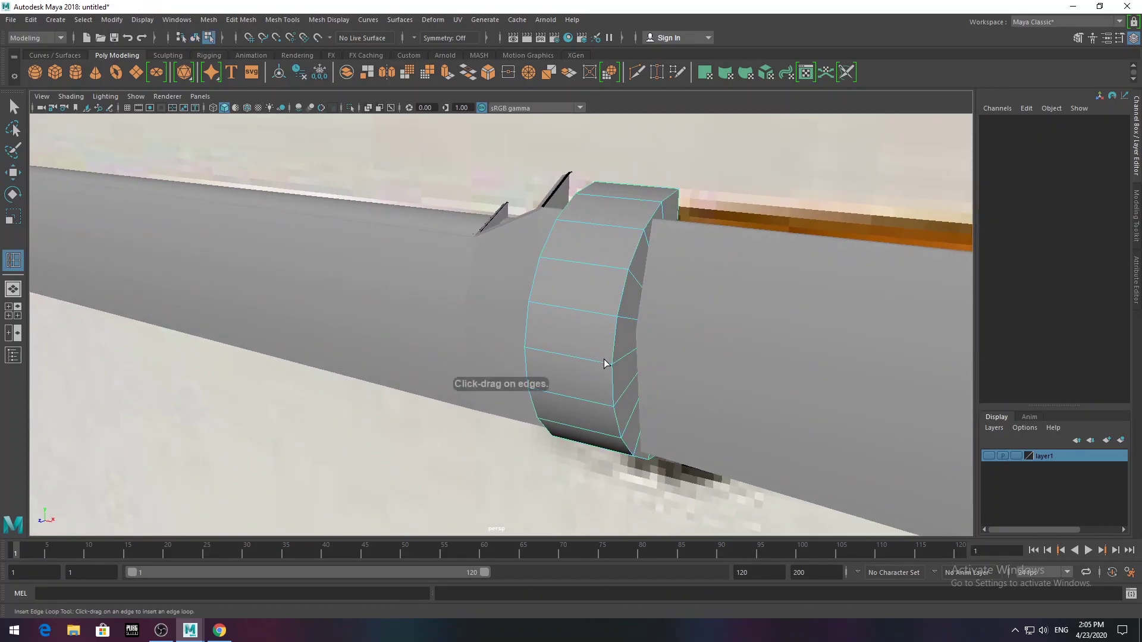
click(566, 359)
click(524, 350)
alt+middle_drag(524, 351, 786, 435)
scroll(595, 387, down, 5)
click(394, 349)
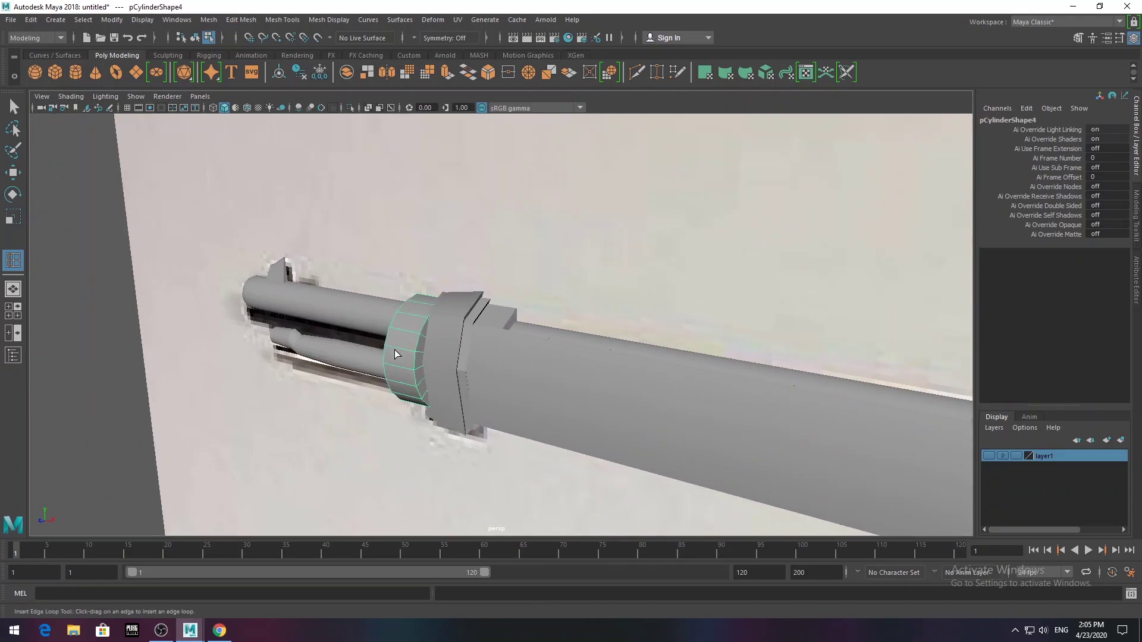
scroll(365, 356, up, 1)
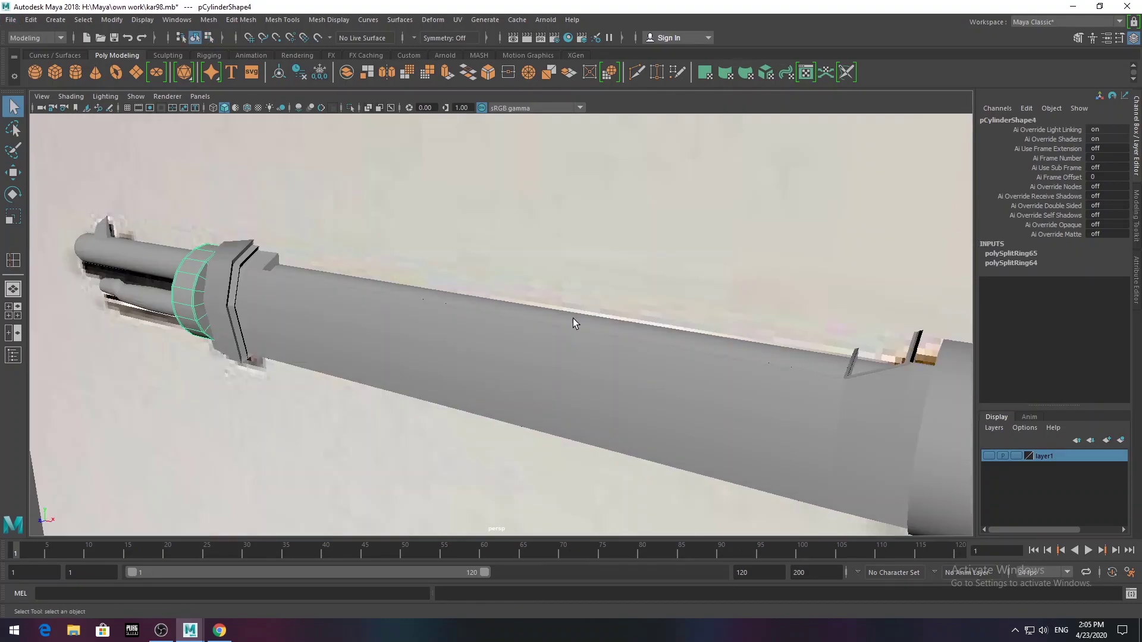
- Reselect the bands and nudge the muzzle band into its final position
click(469, 323)
key(r)
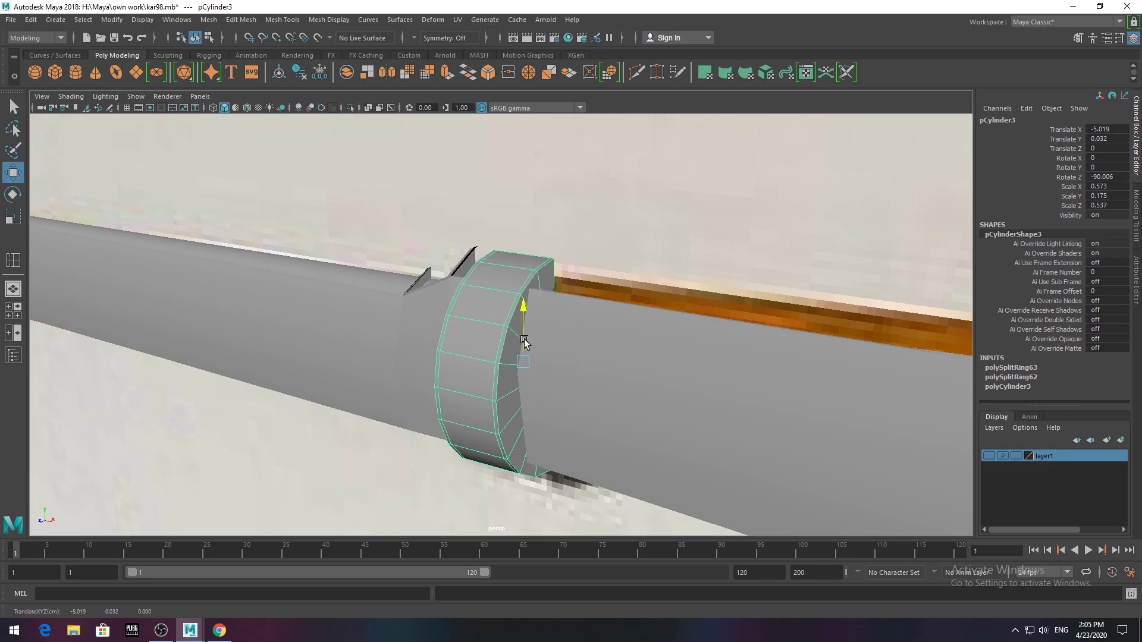
key(w)
alt+drag(524, 412, 469, 440)
click(466, 376)
alt+drag(467, 376, 449, 346)
click(449, 345)
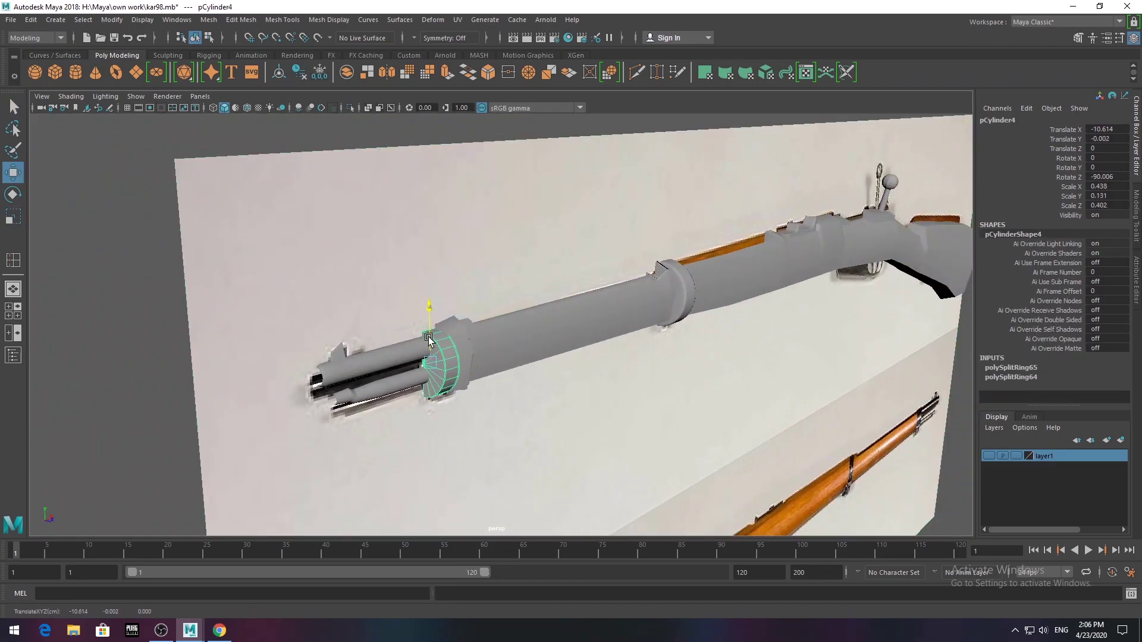
right_click(430, 337)
scroll(543, 378, up, 3)
- Orbit to a shaded view along the barrel
scroll(543, 377, down, 3)
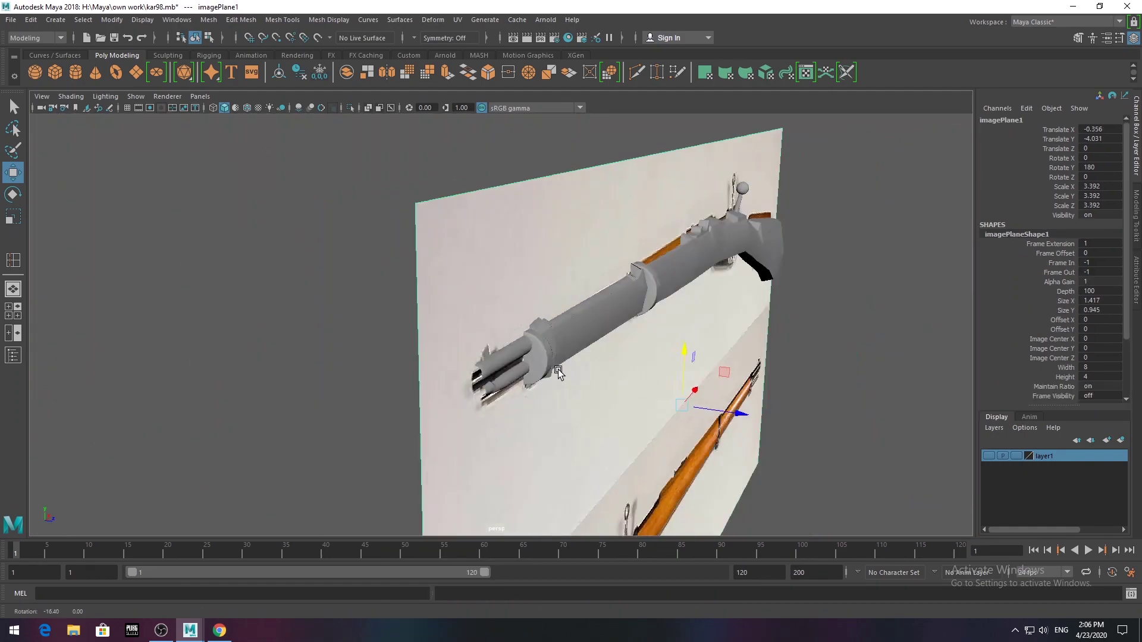
click(487, 360)
mouse_move(543, 378)
alt+mouse_down()
mouse_move(486, 360)
mouse_move(356, 387)
mouse_move(437, 378)
alt+mouse_up()
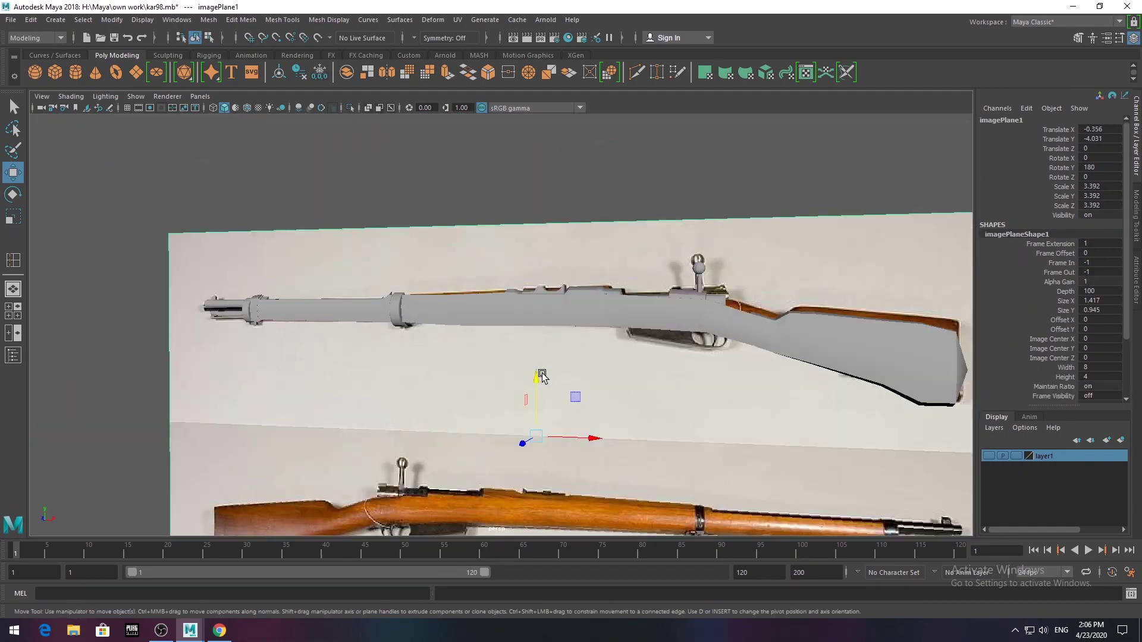
click(797, 363)
click(847, 460)
mouse_move(848, 460)
alt+mouse_down()
mouse_move(662, 408)
mouse_move(530, 408)
mouse_move(701, 390)
mouse_move(615, 367)
alt+mouse_up()
click(663, 408)
- Select the rear barrel band pCylinder3 and scale it down
scroll(614, 367, up, 5)
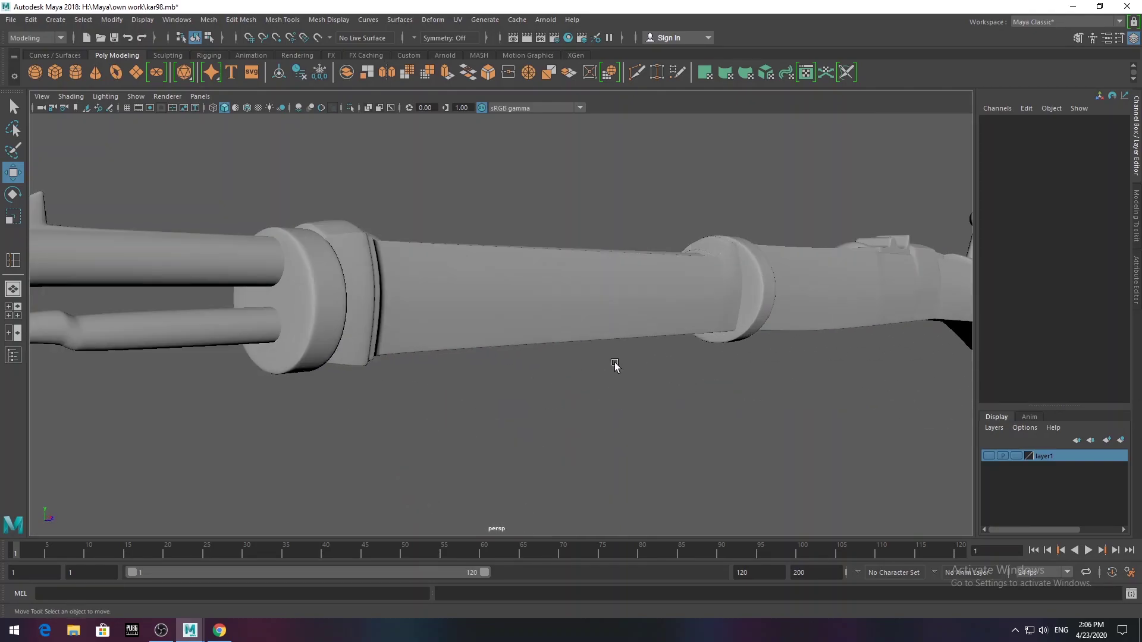
scroll(728, 449, up, 3)
click(728, 449)
key(e)
mouse_move(728, 449)
alt+mouse_down()
mouse_move(683, 460)
mouse_move(738, 428)
mouse_move(676, 429)
alt+mouse_up()
key(r)
scroll(683, 460, down, 5)
- Select the muzzle band pCylinder4 and raise it slightly
click(733, 426)
scroll(587, 359, up, 5)
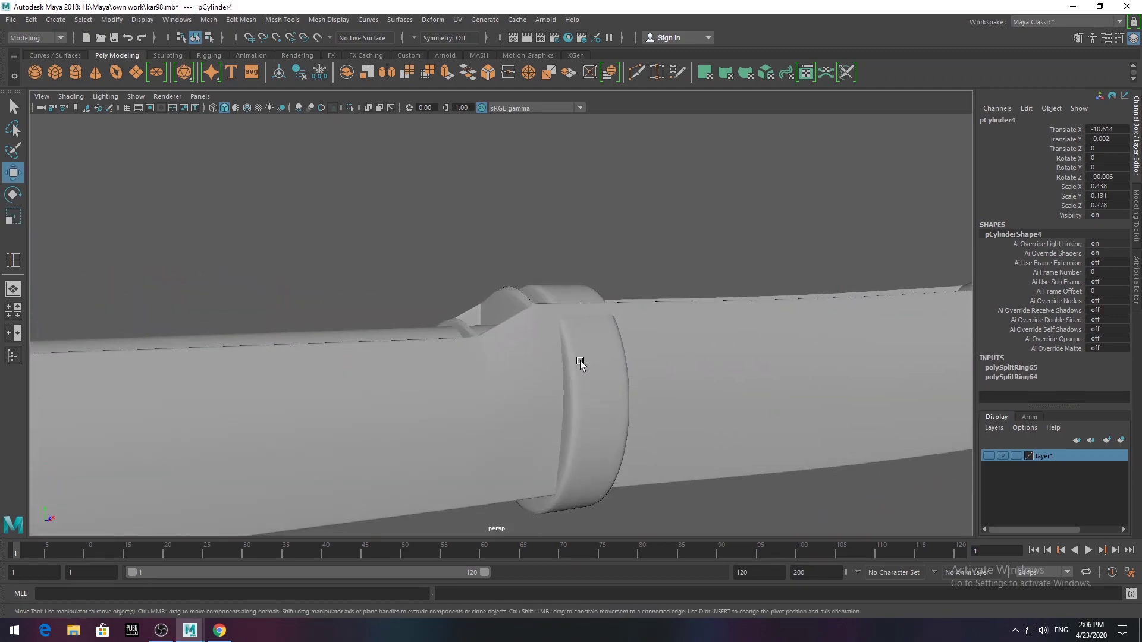
drag(552, 351, 556, 350)
scroll(556, 351, down, 5)
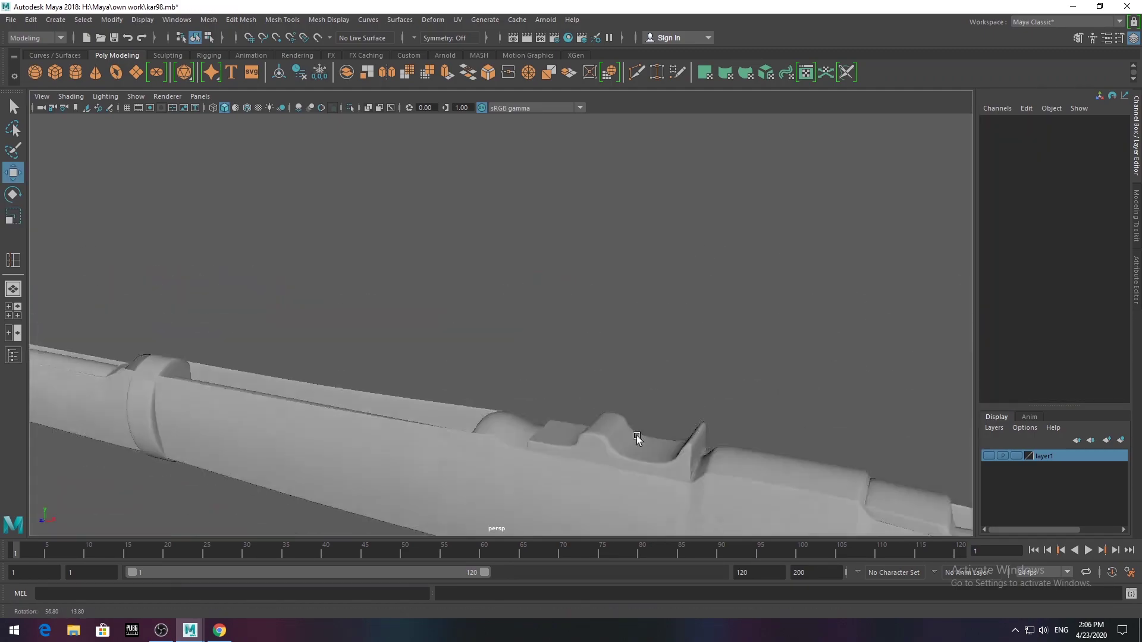
- Add edge loops to the bolt's rear cylinder pCylinder1 with Insert Edge Loop
mouse_move(635, 434)
alt+mouse_down()
mouse_move(517, 423)
mouse_move(601, 298)
alt+mouse_up()
right_drag(607, 288, 681, 288)
scroll(688, 395, up, 5)
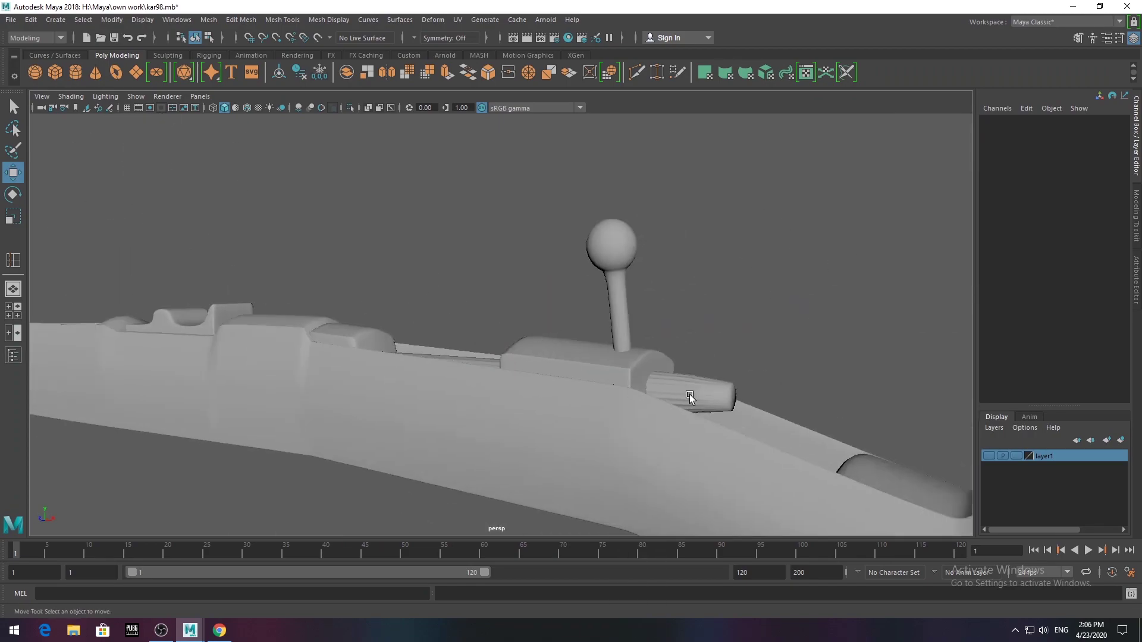
click(701, 377)
scroll(701, 378, up, 3)
alt+drag(701, 377, 650, 383)
click(13, 260)
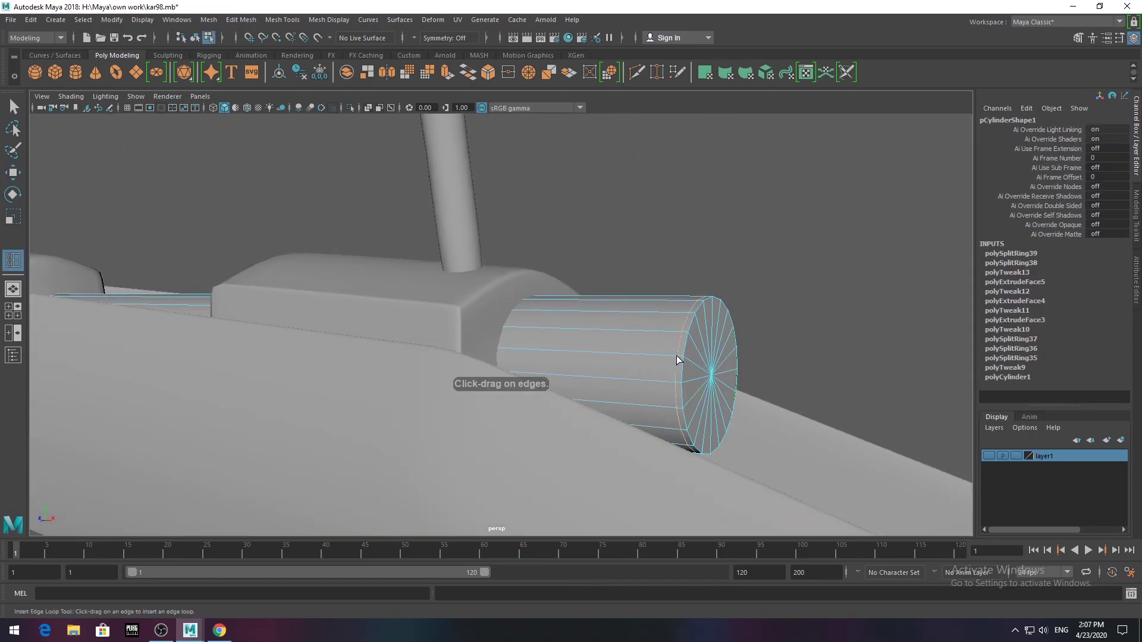
key(space)
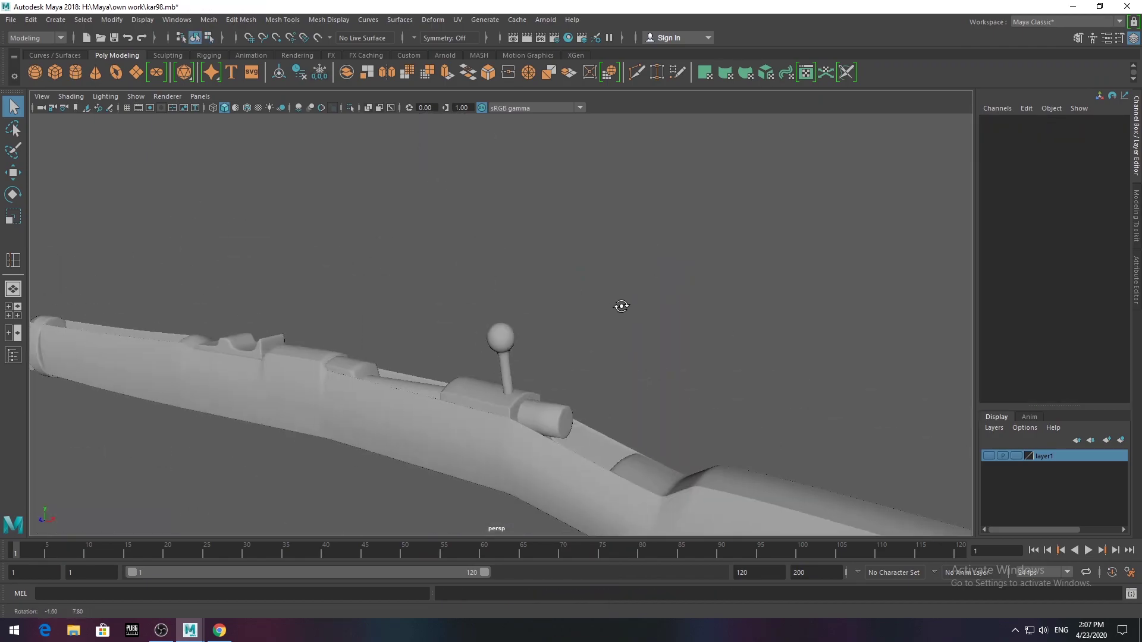
scroll(556, 341, up, 3)
- Show the reference layer again and move the new pCube3 box down beneath the receiver
click(989, 456)
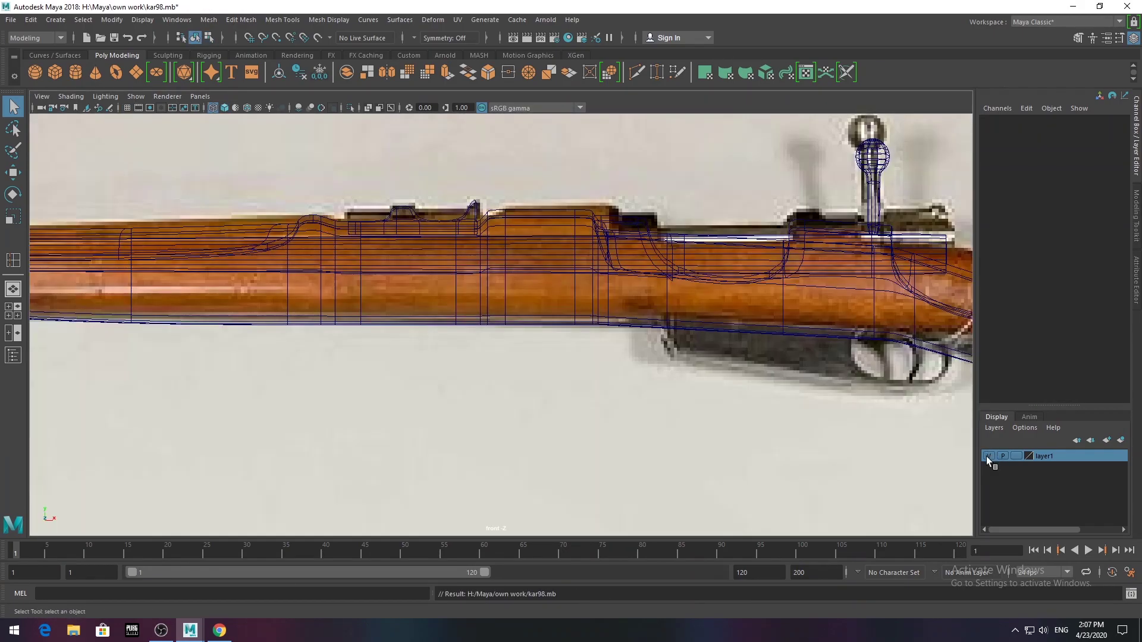
click(362, 305)
scroll(361, 307, up, 1)
key(w)
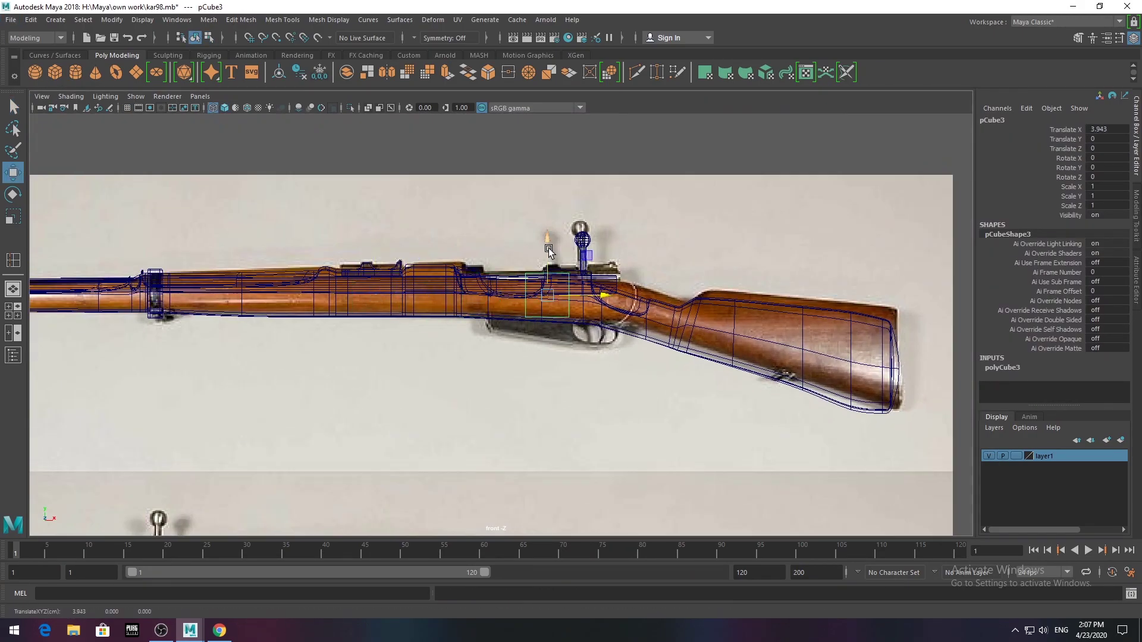
drag(548, 250, 548, 284)
scroll(548, 267, up, 1)
scroll(546, 238, up, 2)
scroll(544, 214, up, 1)
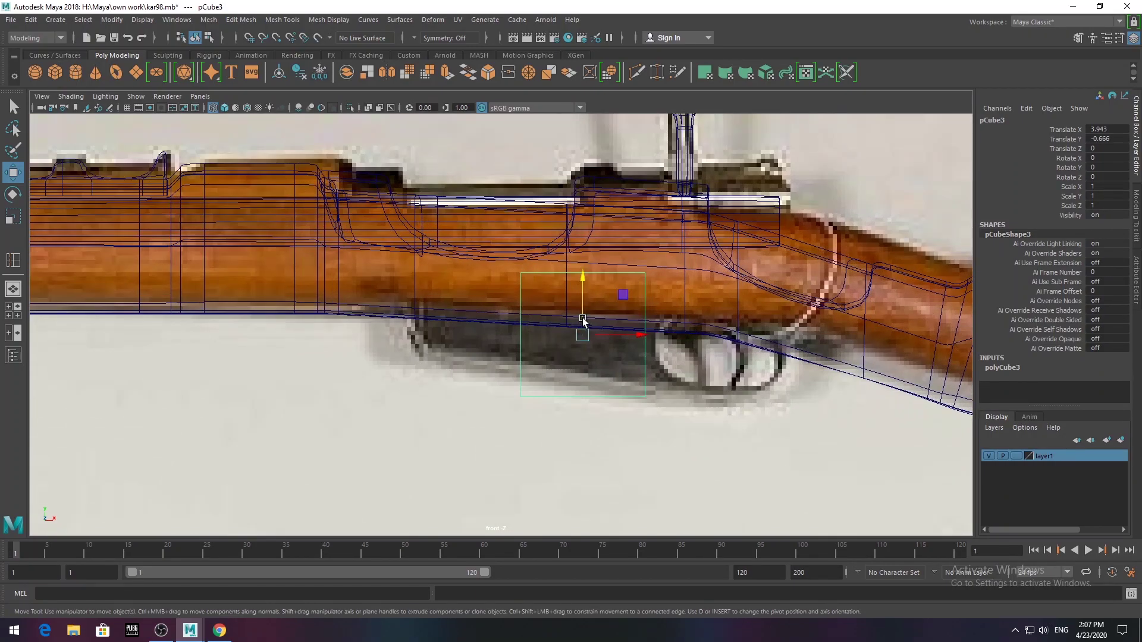
- Select the vertices on the block's left and right sides
right_drag(583, 321, 528, 272)
drag(503, 262, 538, 410)
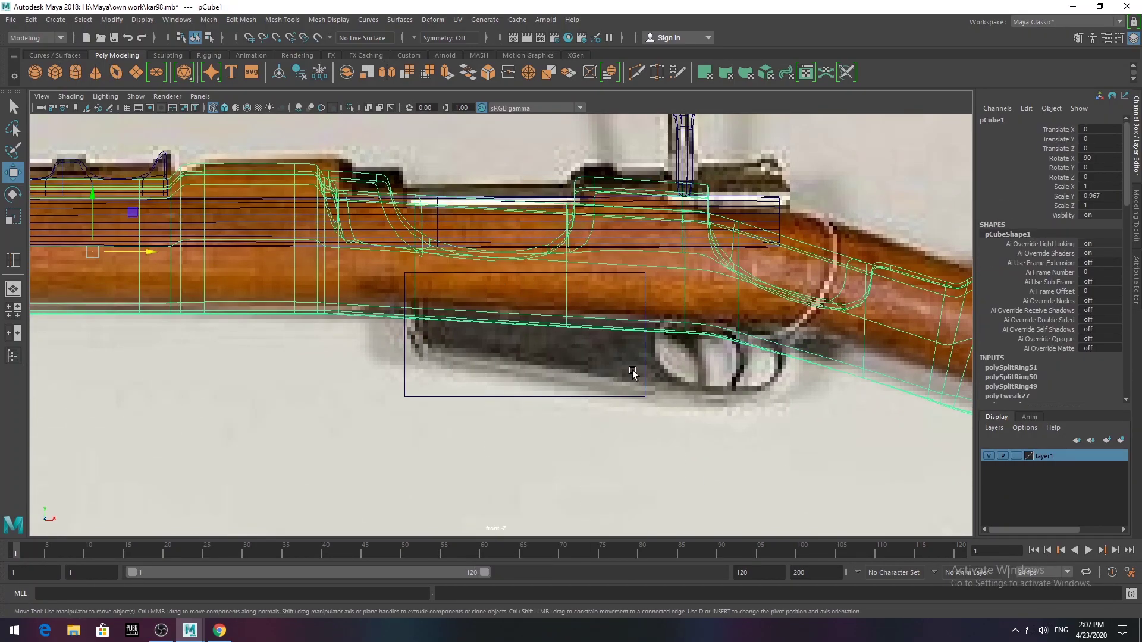
right_drag(637, 369, 633, 298)
key(F9)
drag(594, 272, 745, 429)
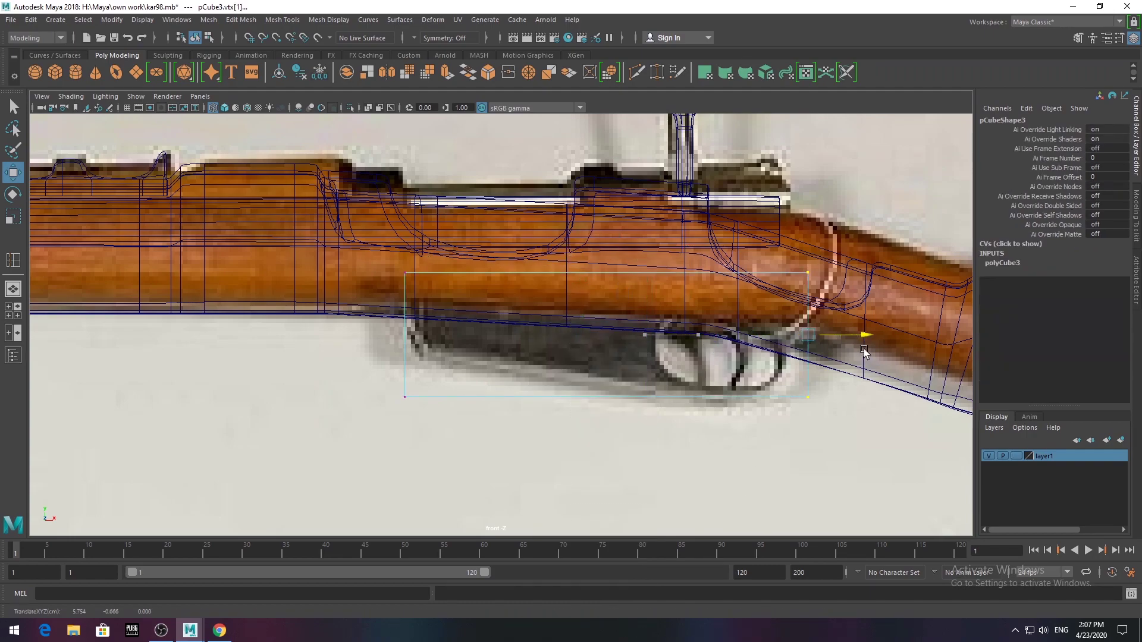
- Insert three vertical edge loops and one horizontal edge loop across the guard block
key(y)
click(436, 274)
click(498, 273)
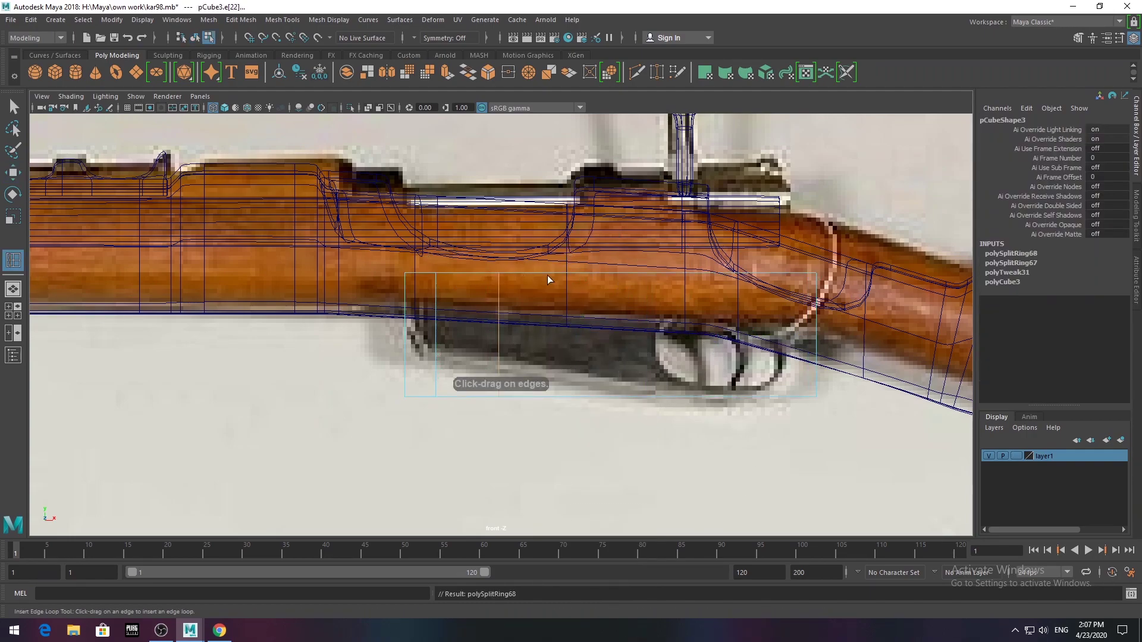
click(761, 274)
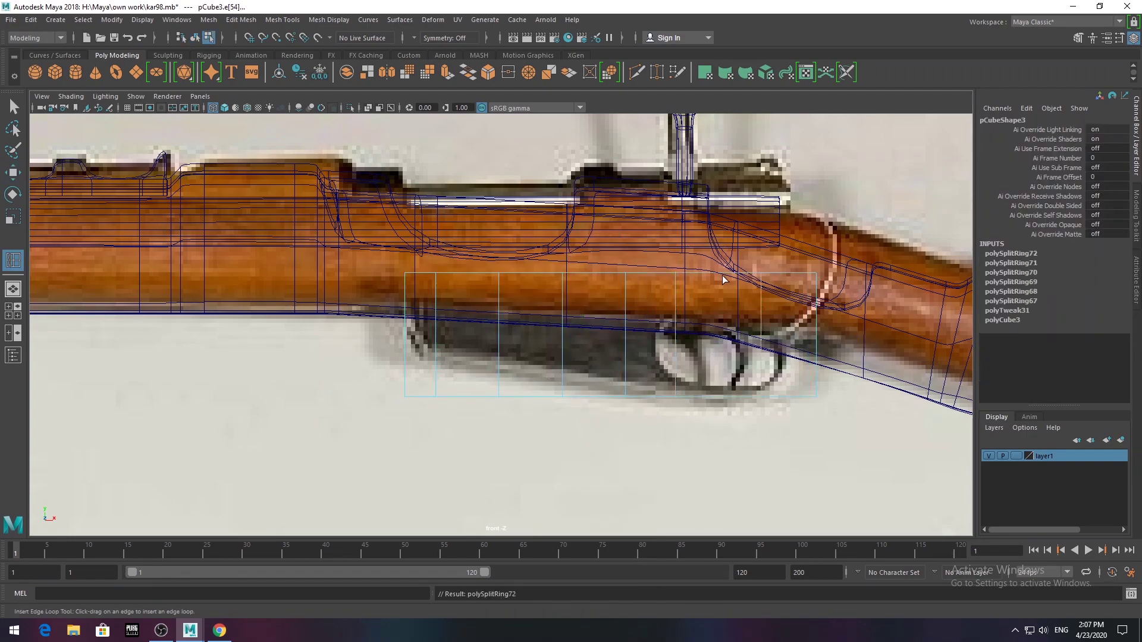
click(709, 364)
scroll(517, 337, up, 3)
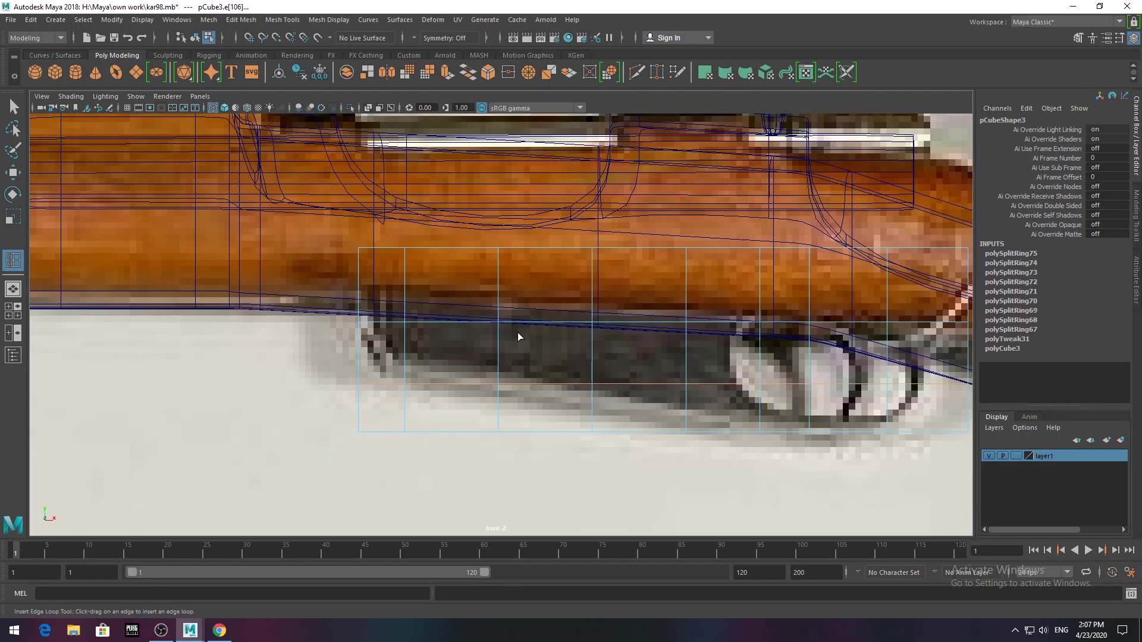
- Pull the upper-right vertex to the outline, then extrude and slightly shrink the inner face
right_drag(398, 273, 323, 348)
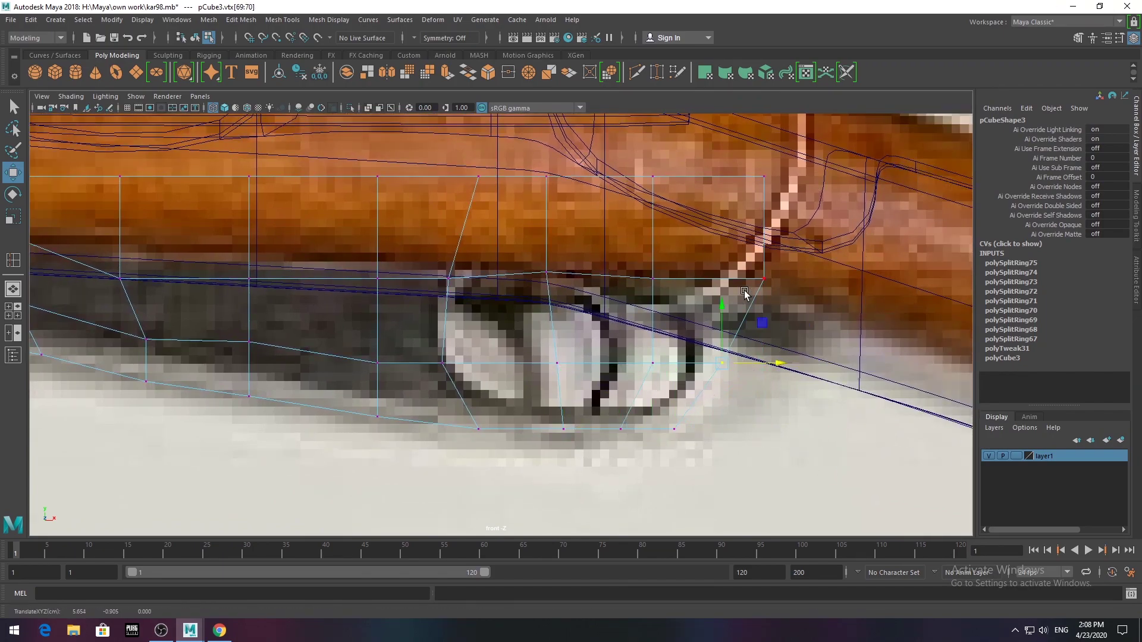
click(763, 177)
scroll(461, 334, up, 3)
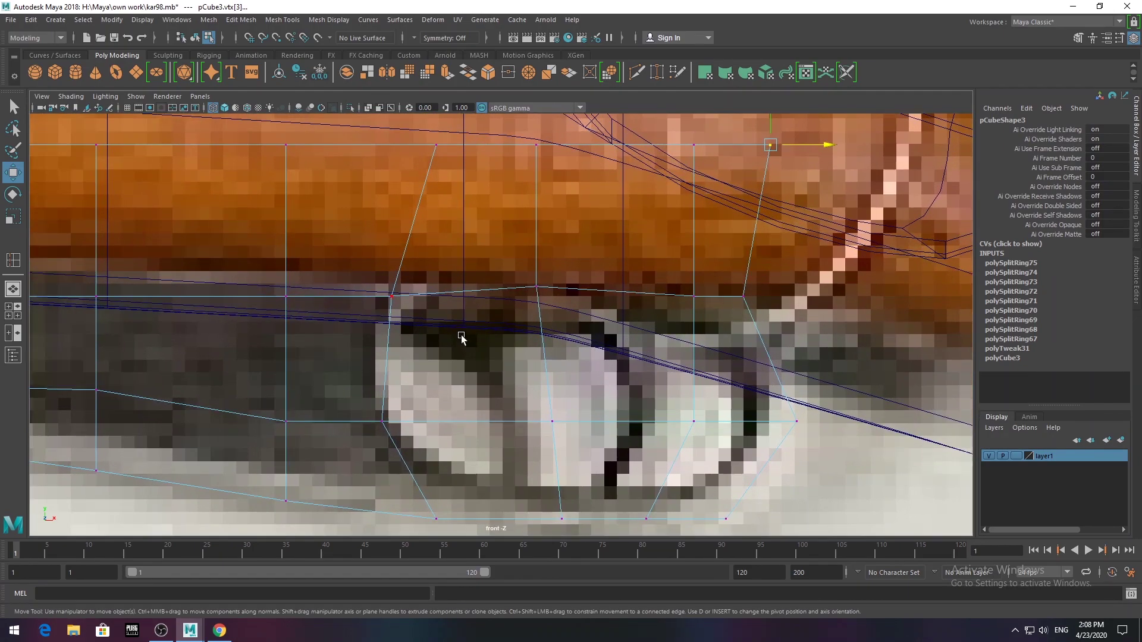
right_drag(464, 298, 462, 321)
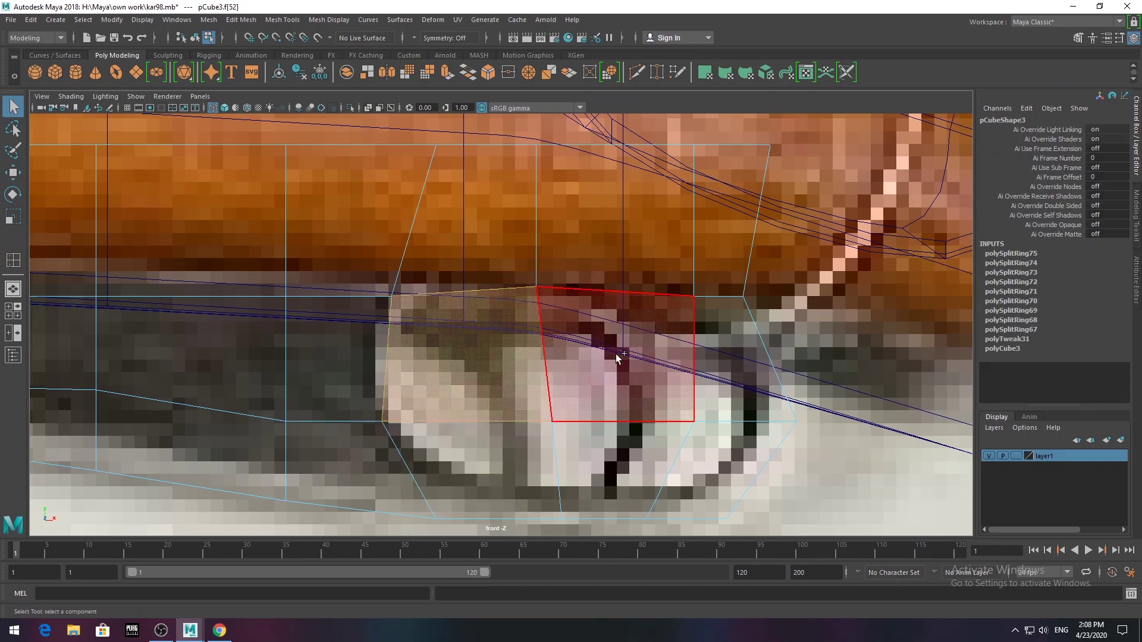
click(584, 337)
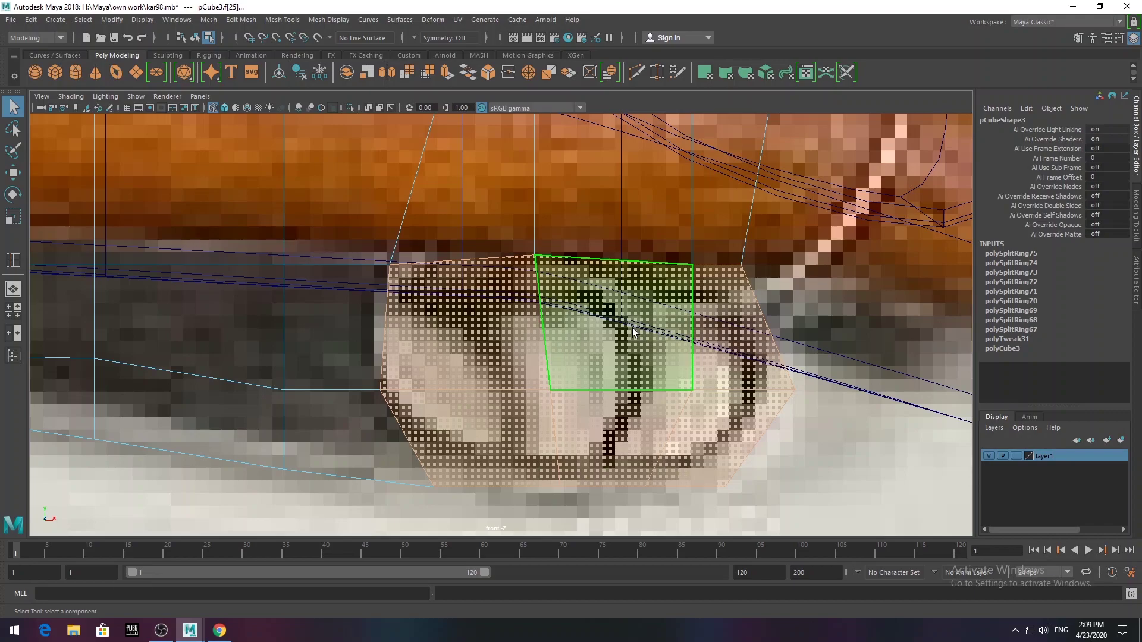
click(458, 72)
key(r)
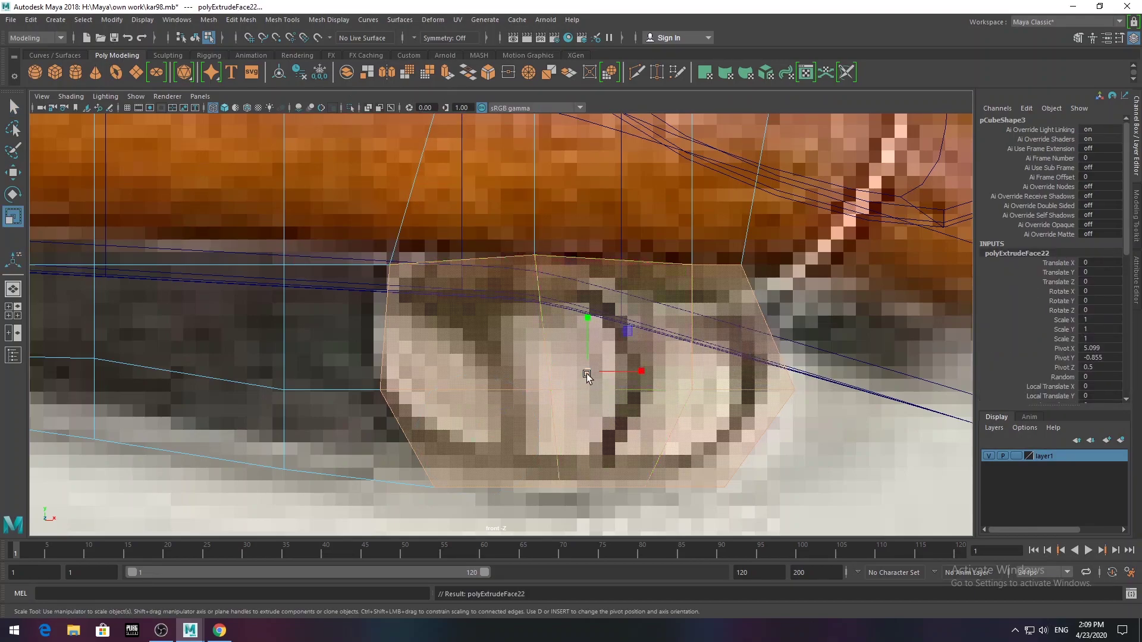
drag(587, 375, 581, 373)
- In perspective view, select the trigger guard block and its extruded face
key(space)
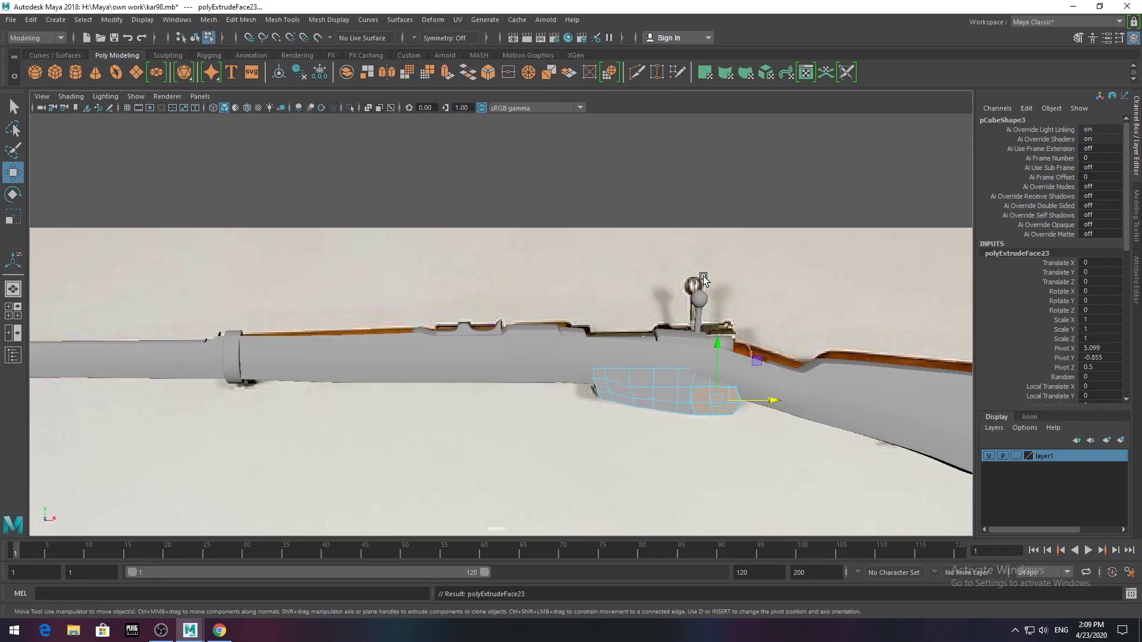
mouse_move(703, 276)
alt+mouse_down()
mouse_move(566, 372)
mouse_move(436, 381)
mouse_move(355, 437)
mouse_move(461, 306)
mouse_move(266, 242)
mouse_move(334, 279)
mouse_move(380, 333)
mouse_move(636, 277)
alt+mouse_up()
click(266, 243)
click(381, 333)
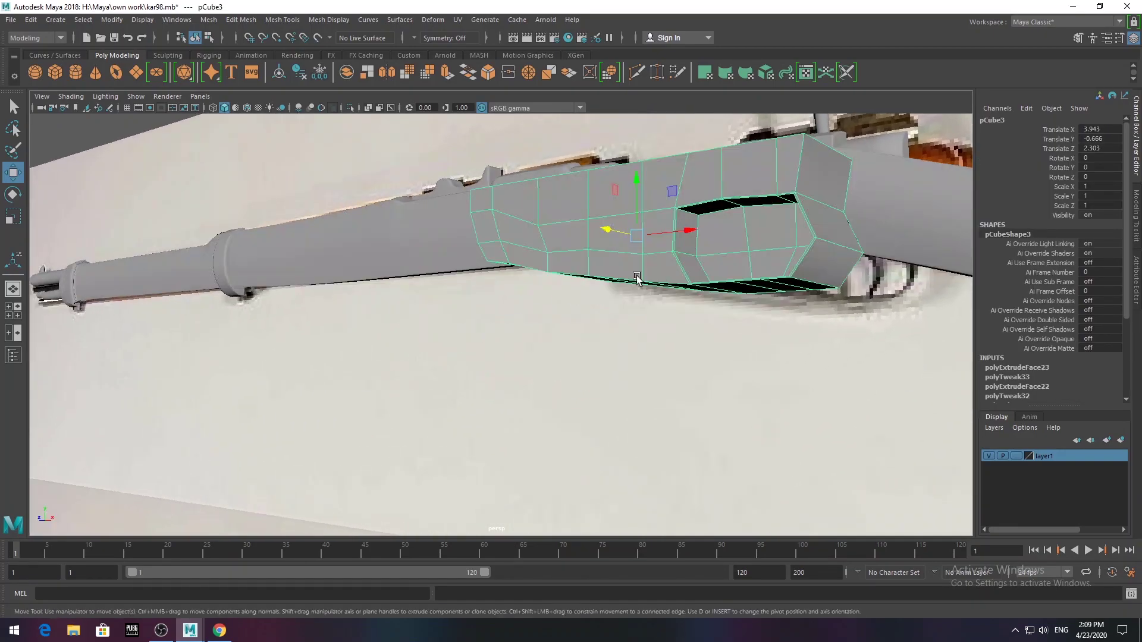
right_drag(722, 243, 722, 268)
click(723, 242)
alt+drag(748, 238, 357, 208)
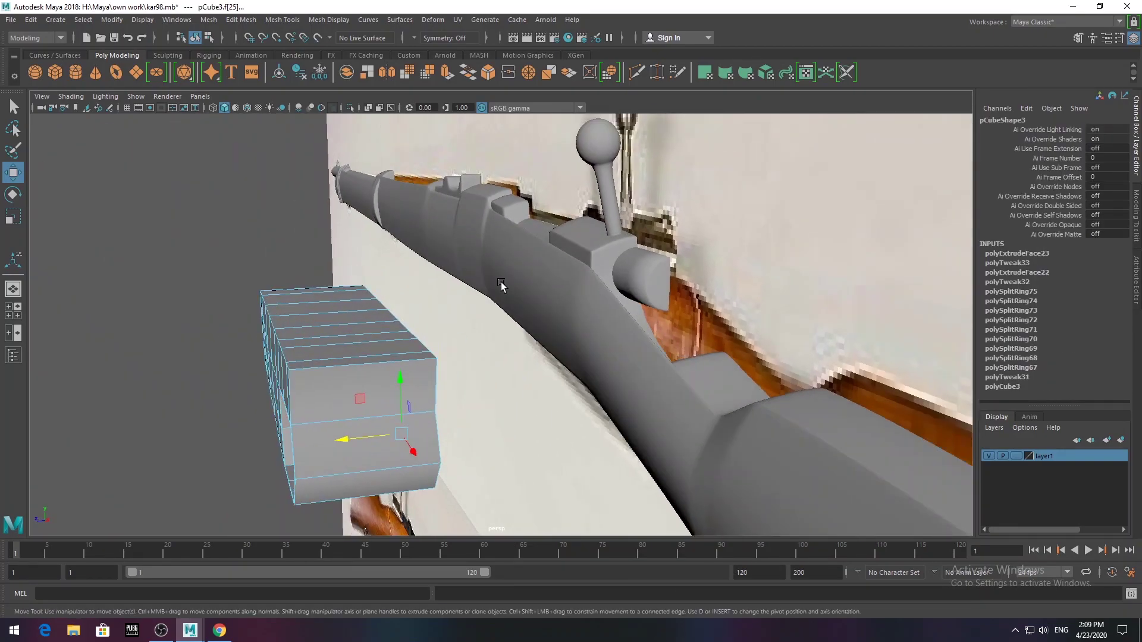
- Insert an edge loop on the guard block from Mesh Tools
click(282, 20)
click(323, 194)
click(350, 351)
mouse_move(349, 351)
alt+mouse_down()
mouse_move(247, 301)
mouse_move(309, 297)
alt+mouse_up()
- Delete half the block's faces and mirror the remainder into a full piece
key(q)
right_drag(357, 324, 357, 310)
mouse_move(407, 262)
mouse_down()
mouse_move(360, 558)
mouse_move(373, 501)
mouse_move(284, 319)
mouse_up()
key(Delete)
click(208, 20)
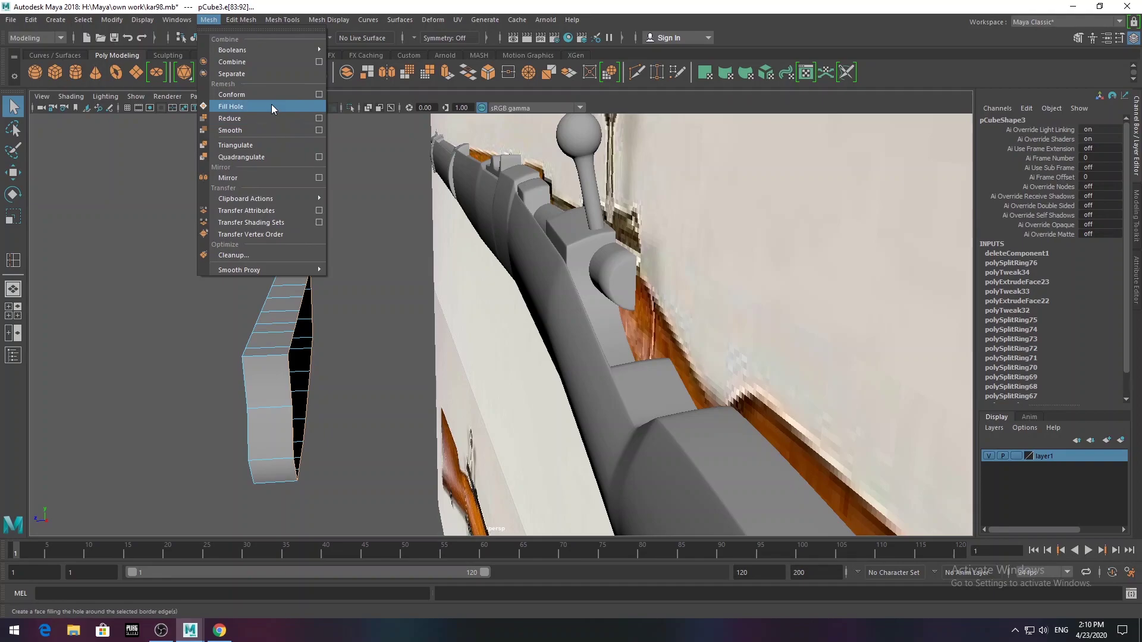
click(319, 178)
click(625, 467)
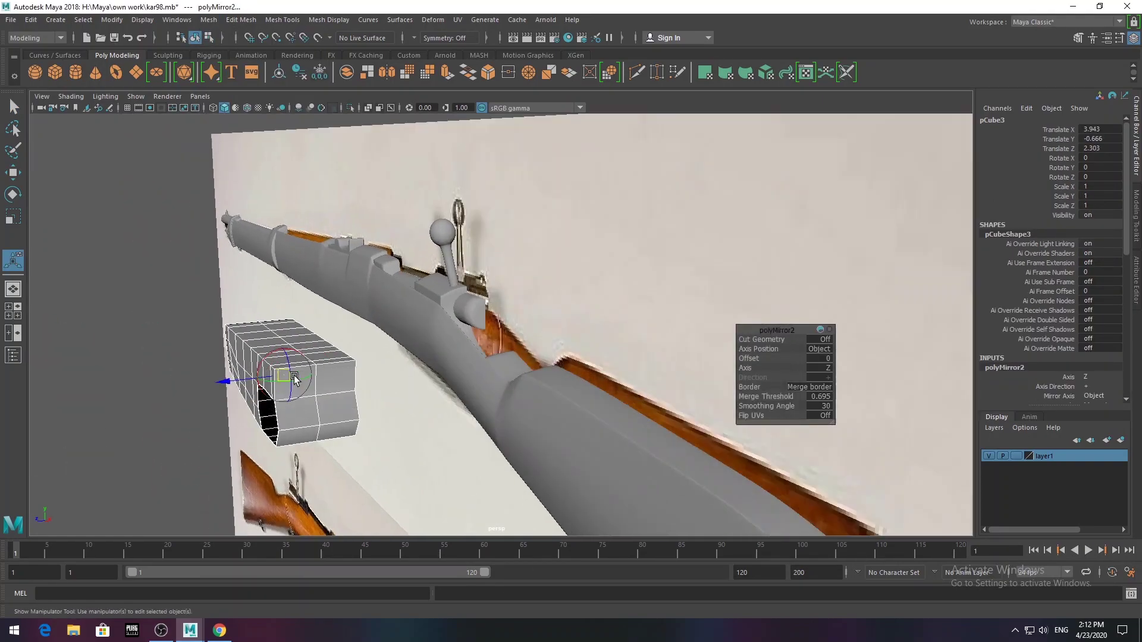
- Flatten the guard block to Scale Z 0.437 and add another edge loop
alt+drag(294, 380, 301, 353)
key(q)
click(319, 363)
key(r)
mouse_move(232, 379)
mouse_down()
mouse_move(395, 402)
mouse_move(416, 357)
mouse_up()
click(282, 19)
click(298, 98)
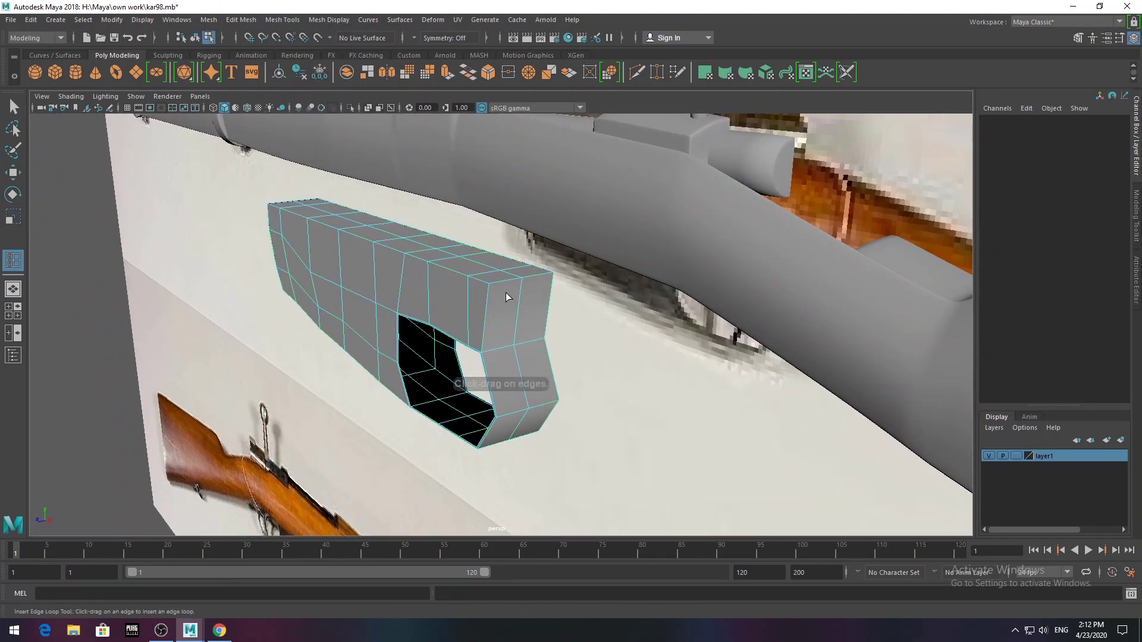
- Centre the trigger guard block pCube3 on the rifle's width at Translate Z 0.019
key(q)
alt+drag(522, 271, 536, 268)
right_click(535, 268)
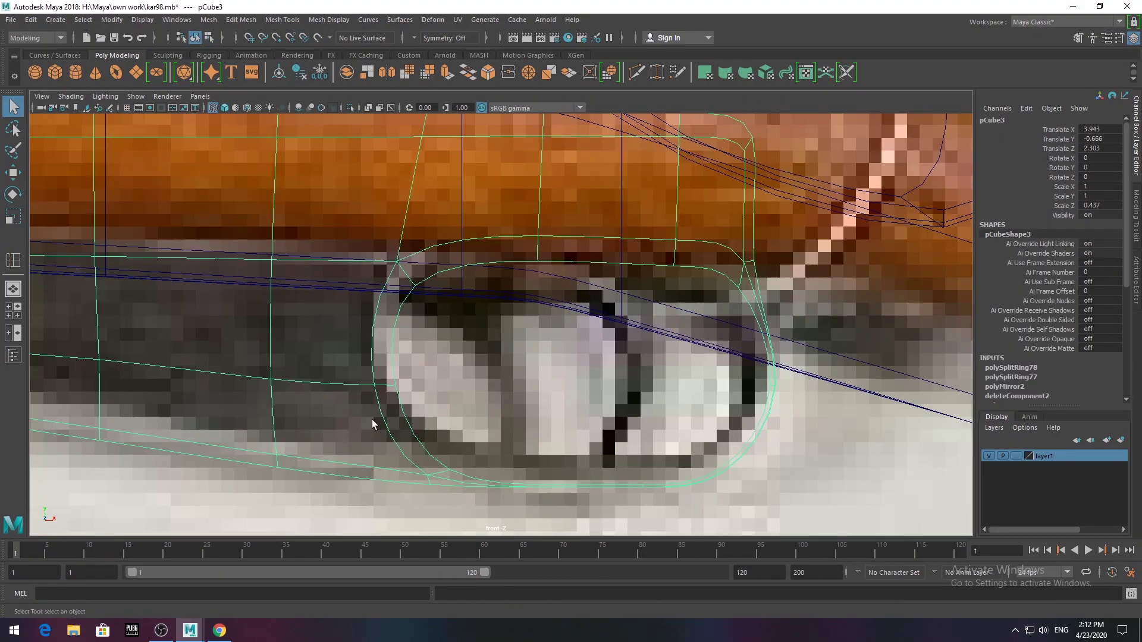
key(space)
key(space)
key(w)
mouse_move(501, 324)
mouse_down()
mouse_move(617, 350)
mouse_move(561, 377)
mouse_up()
key(r)
alt+right_drag(572, 364, 502, 390)
- In the wireframe side view, scale the guard's lower vertices slightly inward to 0.973
key(space)
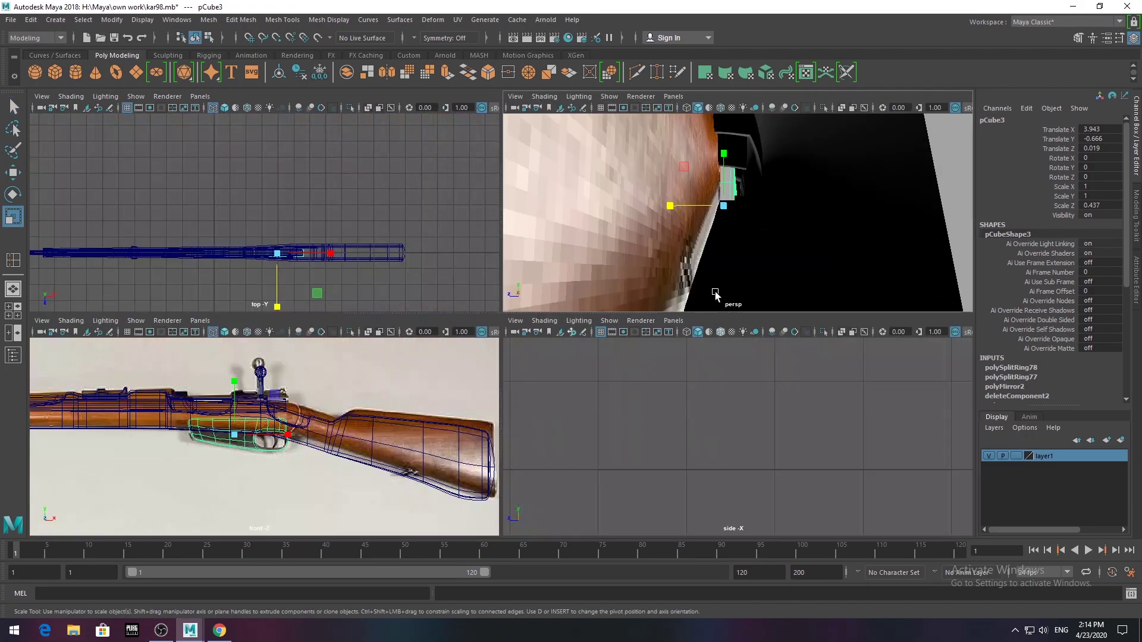
key(space)
scroll(602, 380, up, 3)
key(4)
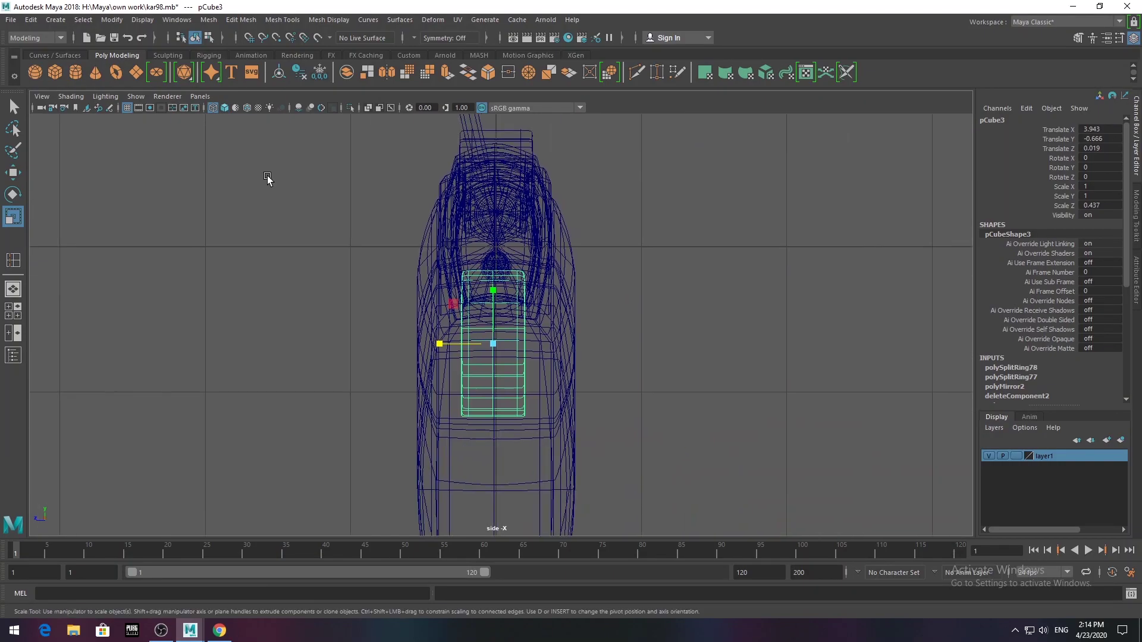
scroll(268, 179, up, 2)
right_drag(370, 254, 392, 241)
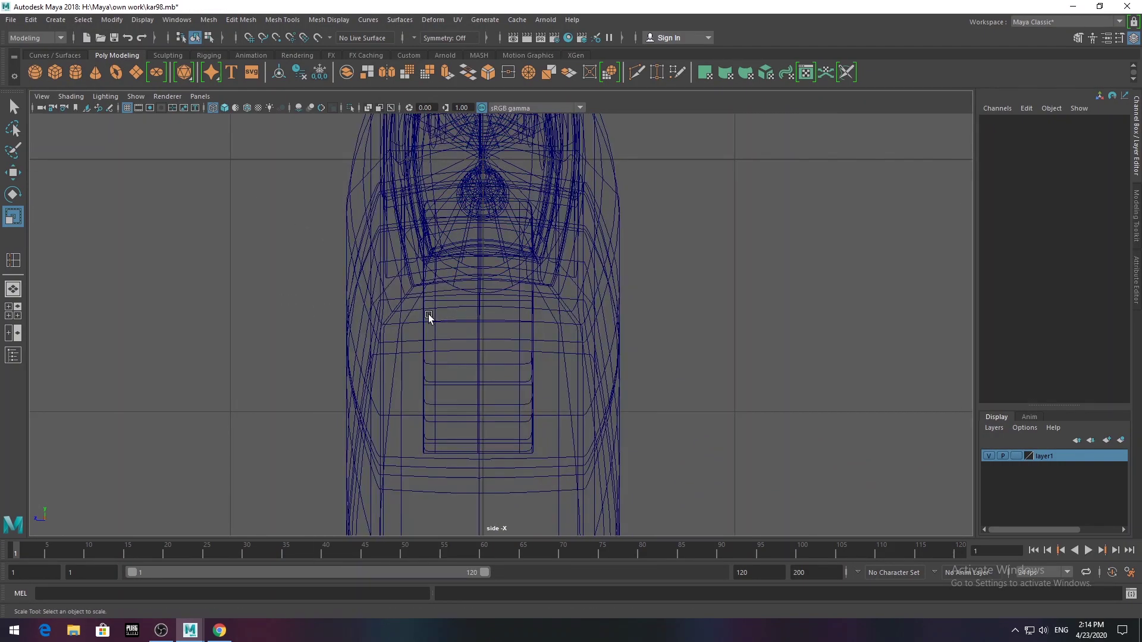
right_drag(422, 285, 377, 357)
drag(377, 357, 629, 491)
drag(478, 409, 466, 410)
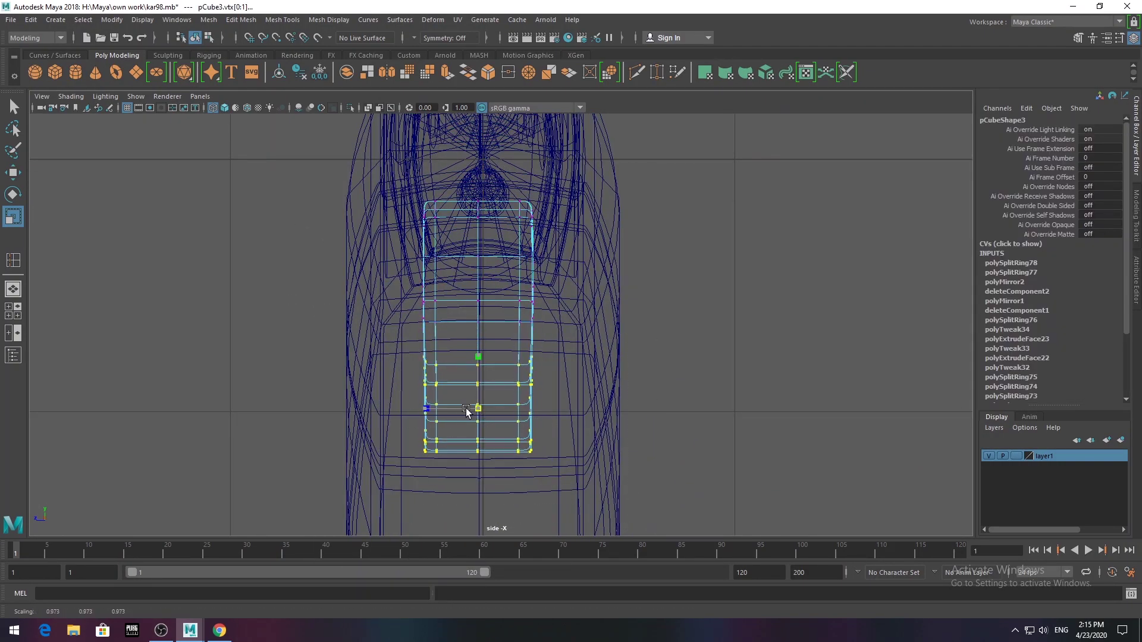
- Inspect the guard in shaded perspective, change viewport lighting, and make layer1 visible again
key(5)
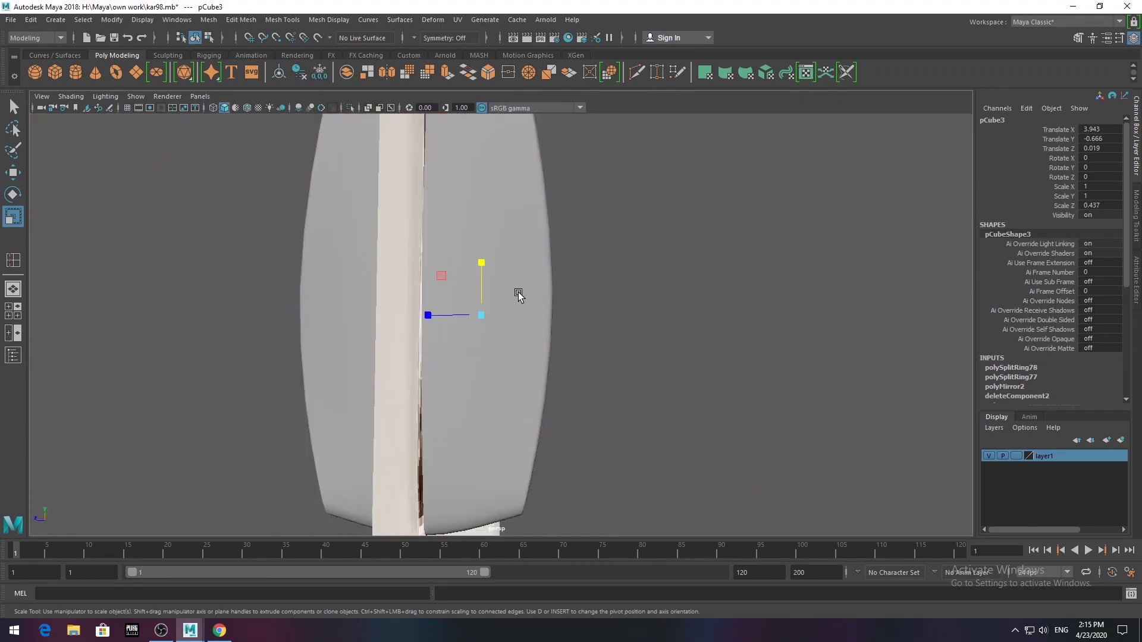
mouse_move(518, 291)
alt+mouse_down()
mouse_move(655, 333)
mouse_move(836, 414)
mouse_move(609, 401)
mouse_move(426, 408)
mouse_move(334, 388)
mouse_move(438, 439)
mouse_move(309, 250)
alt+mouse_up()
click(837, 415)
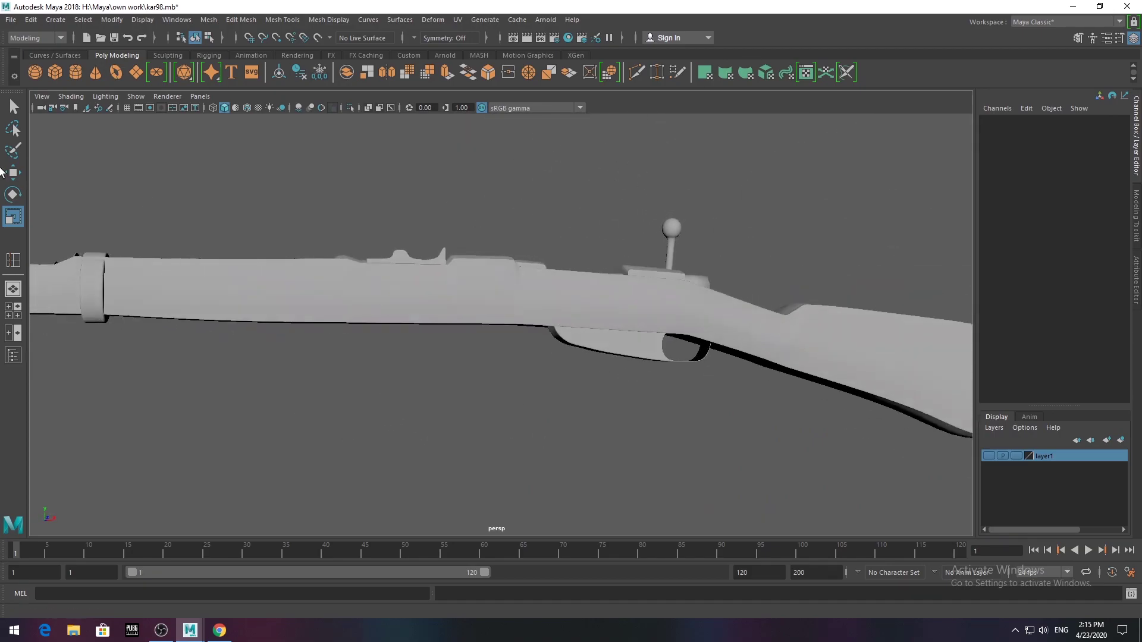
click(105, 96)
click(148, 191)
scroll(191, 344, up, 3)
scroll(372, 368, up, 3)
key(space)
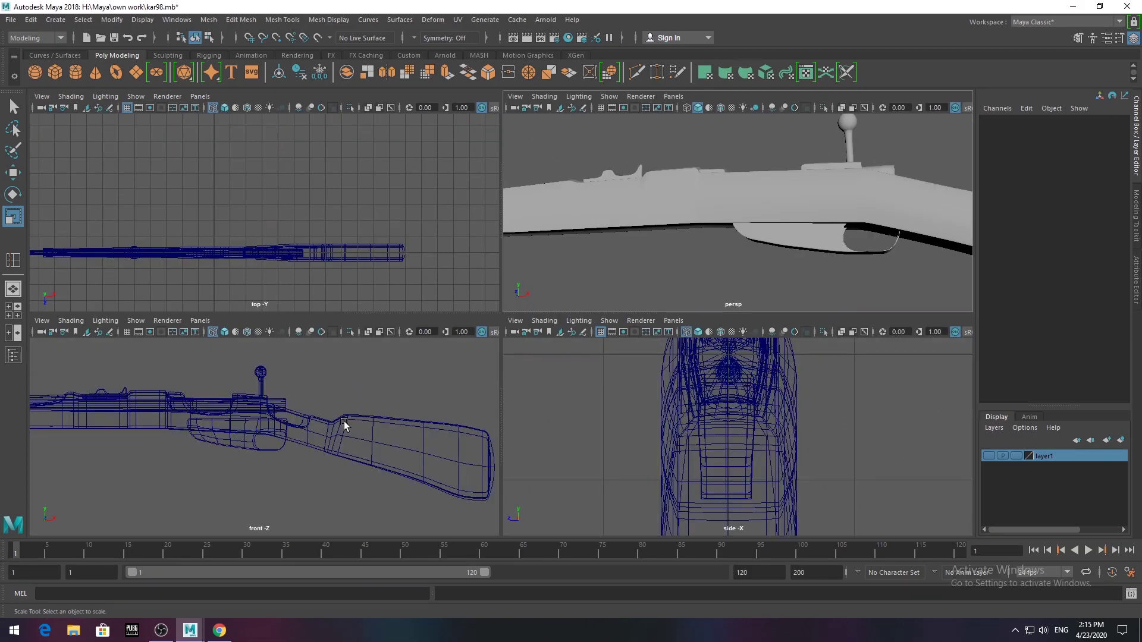
key(space)
click(989, 455)
scroll(490, 354, up, 5)
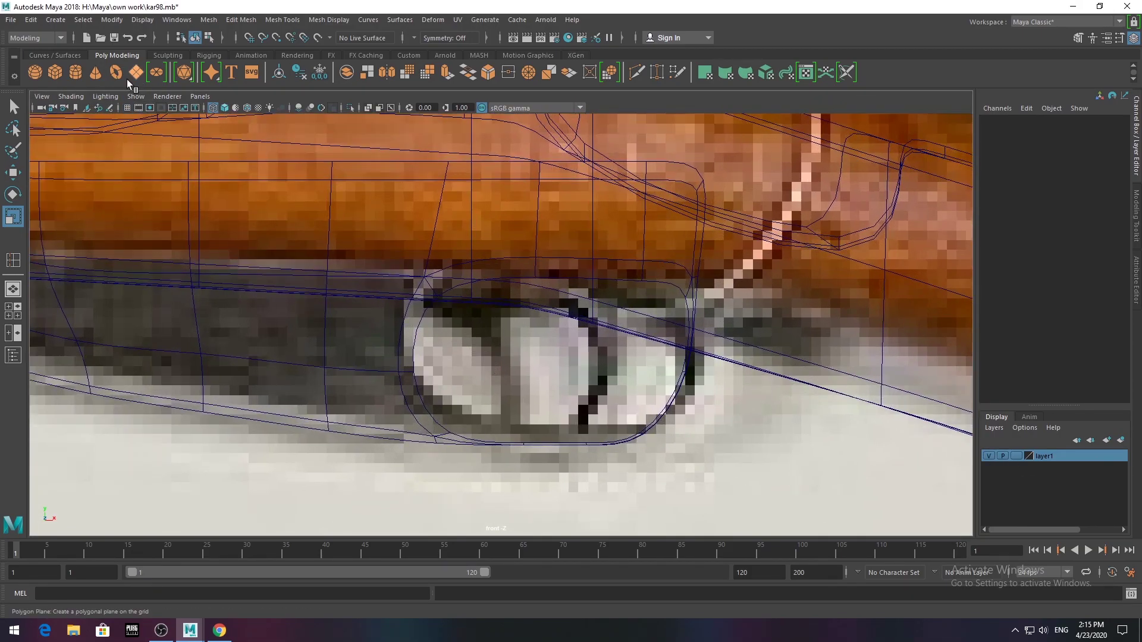
- Create a new polygon cube for the trigger and move it below the receiver
click(55, 72)
scroll(263, 283, down, 5)
scroll(391, 298, up, 2)
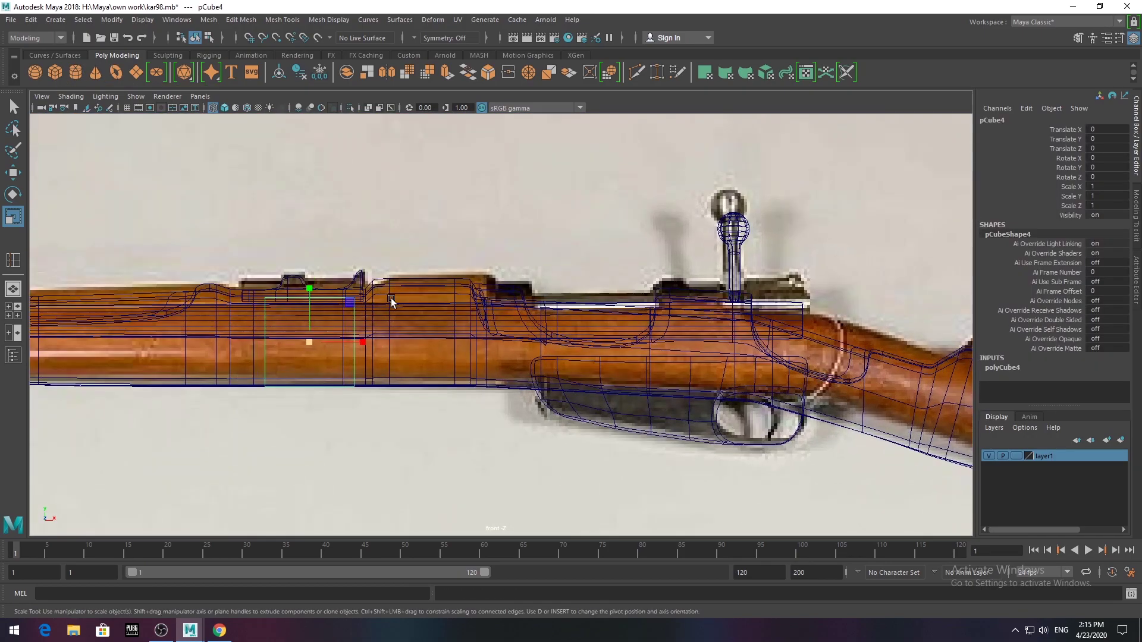
scroll(305, 303, up, 2)
key(e)
key(w)
drag(305, 304, 375, 412)
- Select the new trigger cube's top vertices in vertex mode
scroll(773, 464, up, 5)
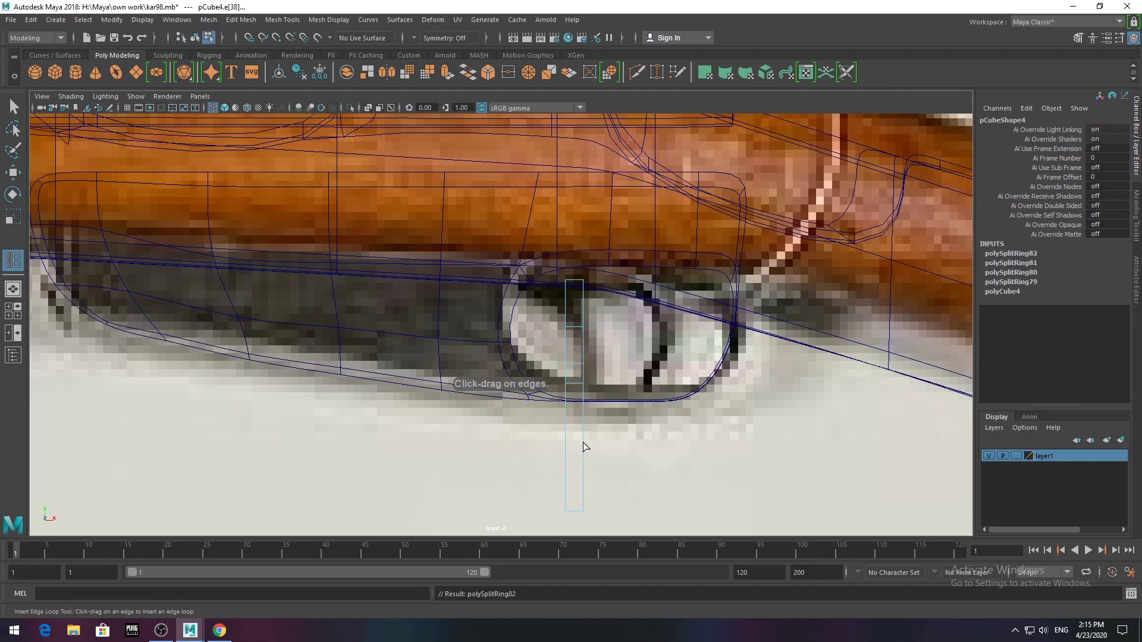
scroll(564, 252, up, 2)
alt+middle_drag(563, 249, 529, 152)
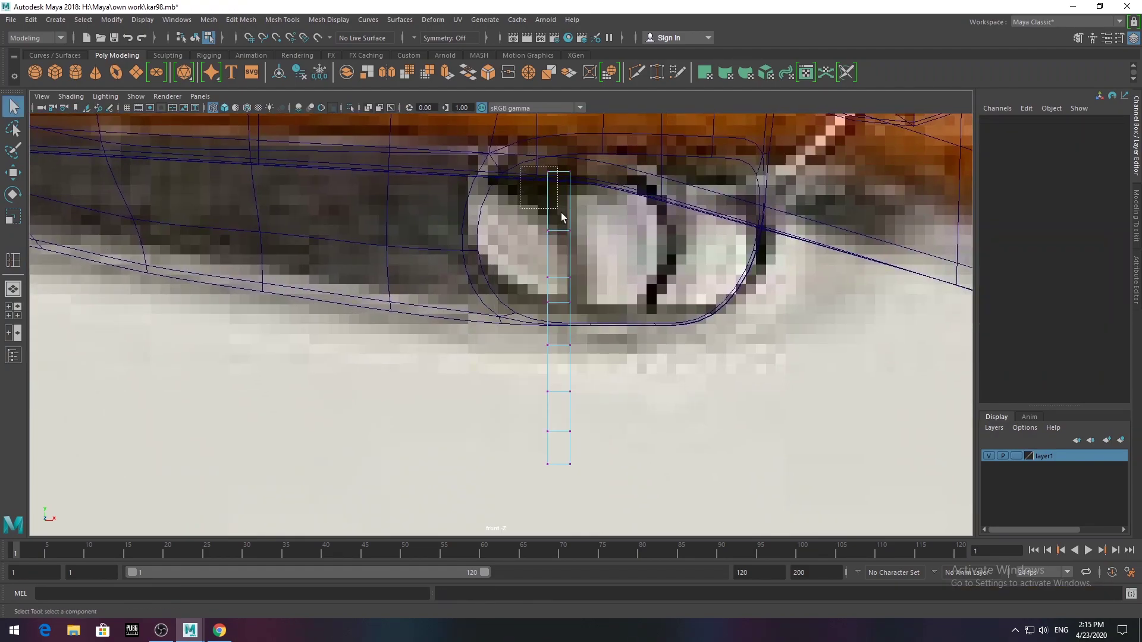
drag(561, 212, 530, 188)
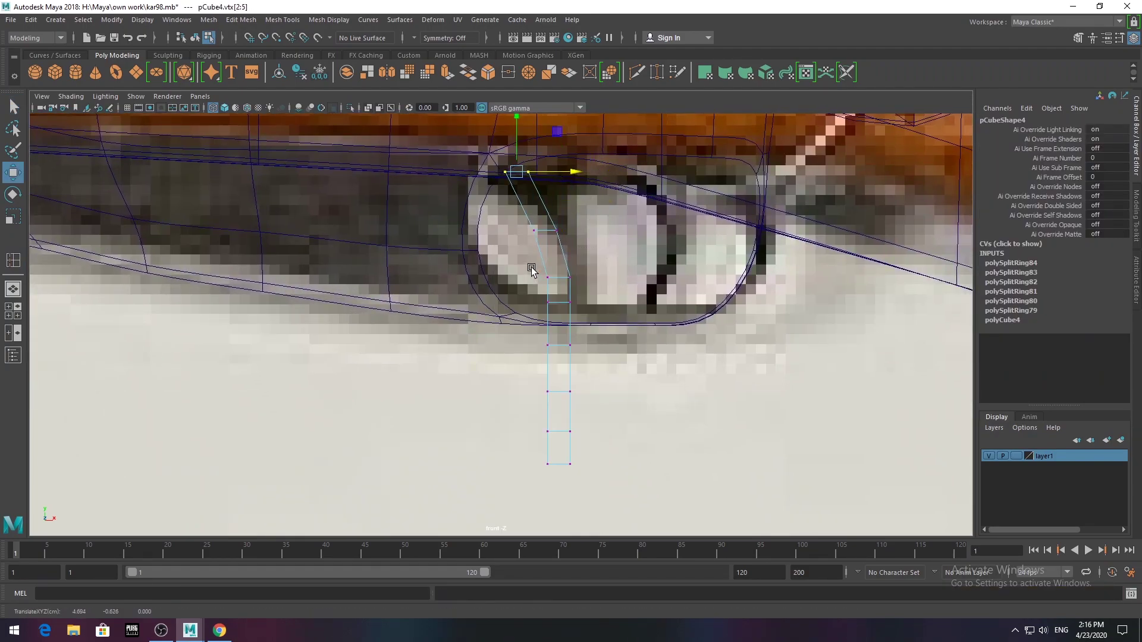
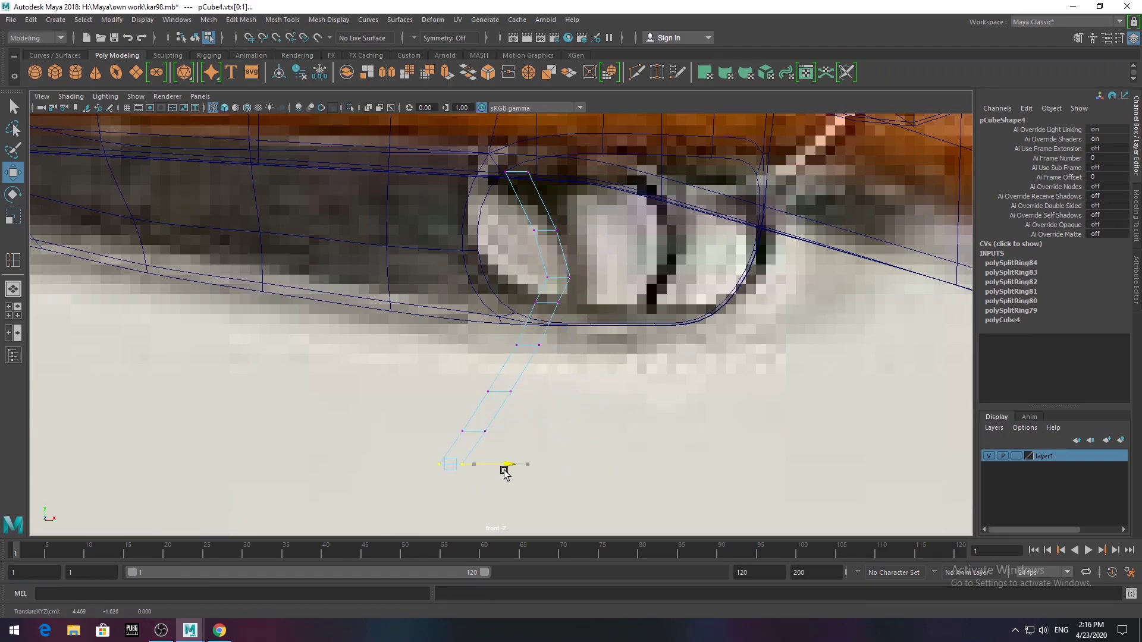
- Select the whole curved trigger piece and delete its construction history
right_drag(551, 206, 555, 308)
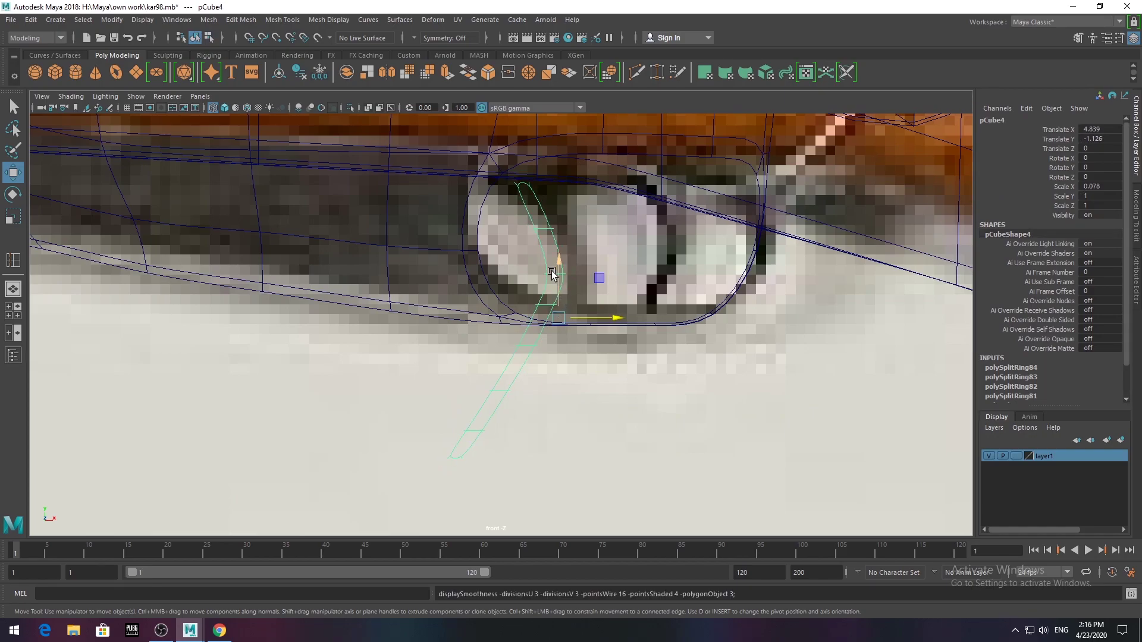
key(r)
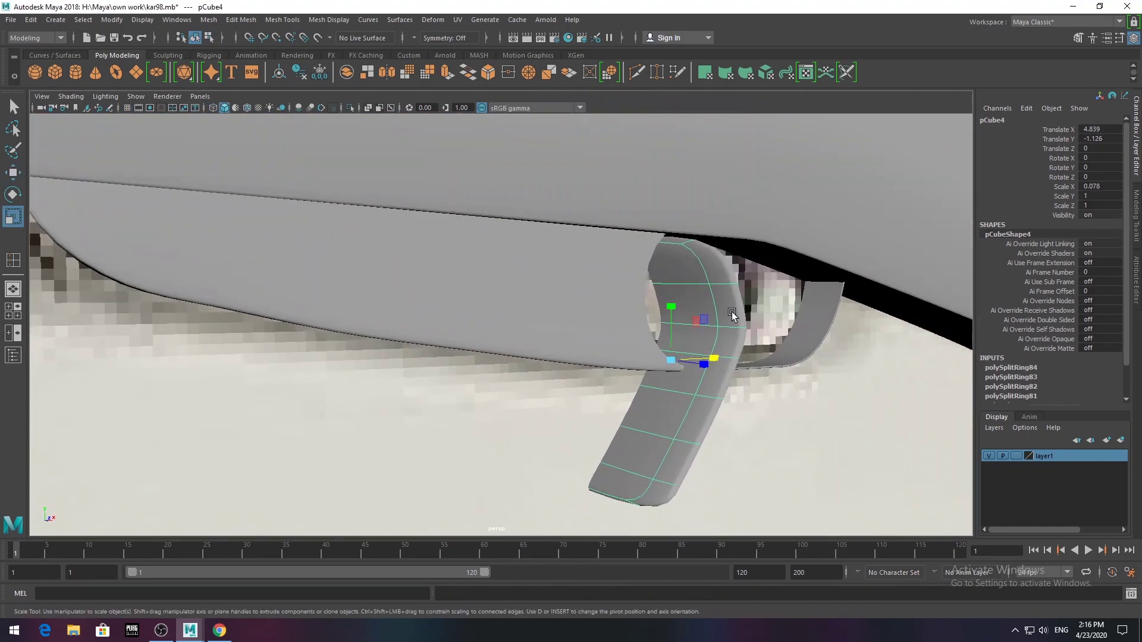
drag(729, 358, 712, 359)
key(ctrl+z)
key(ctrl+z)
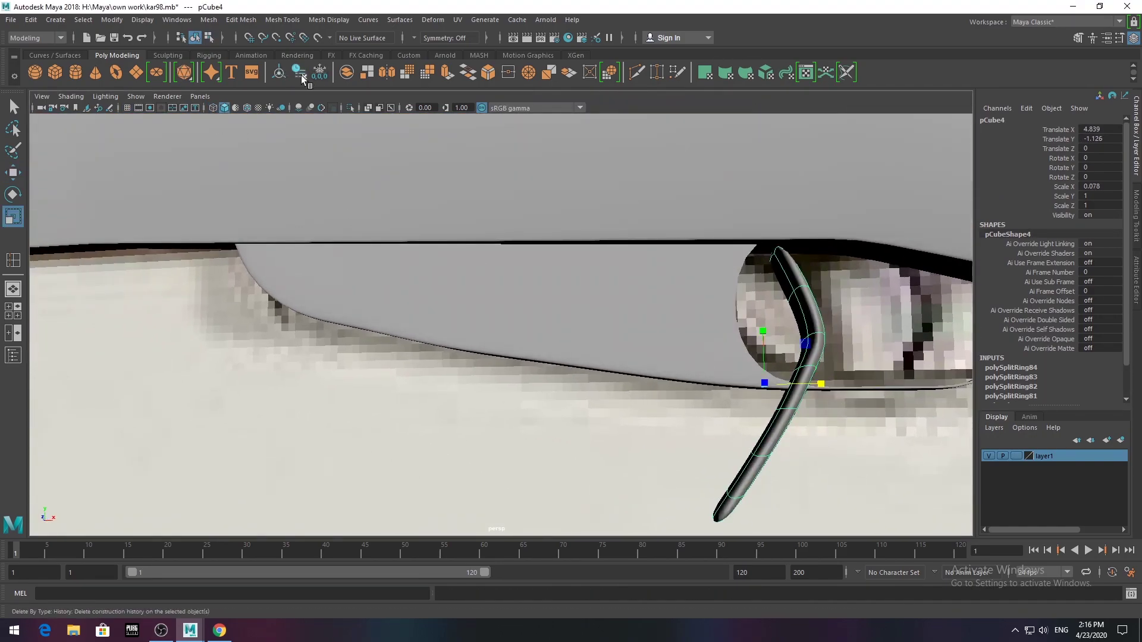
click(300, 73)
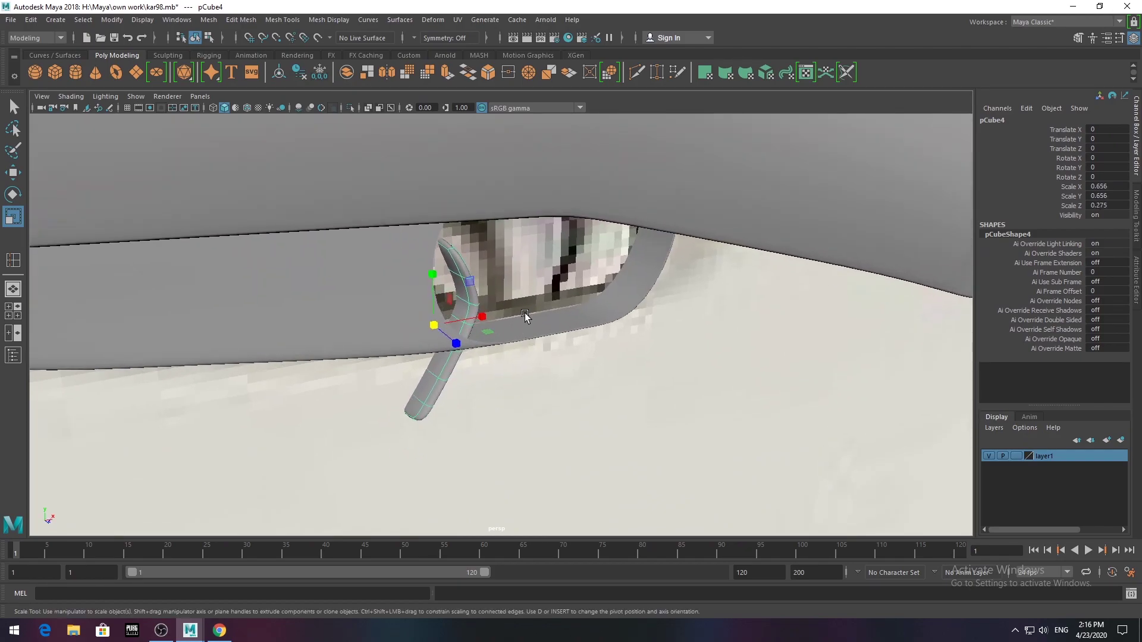
- Slim the trigger piece and raise it up into the trigger guard opening
key(w)
key(r)
mouse_move(525, 316)
mouse_down()
mouse_move(577, 306)
mouse_move(518, 318)
mouse_up()
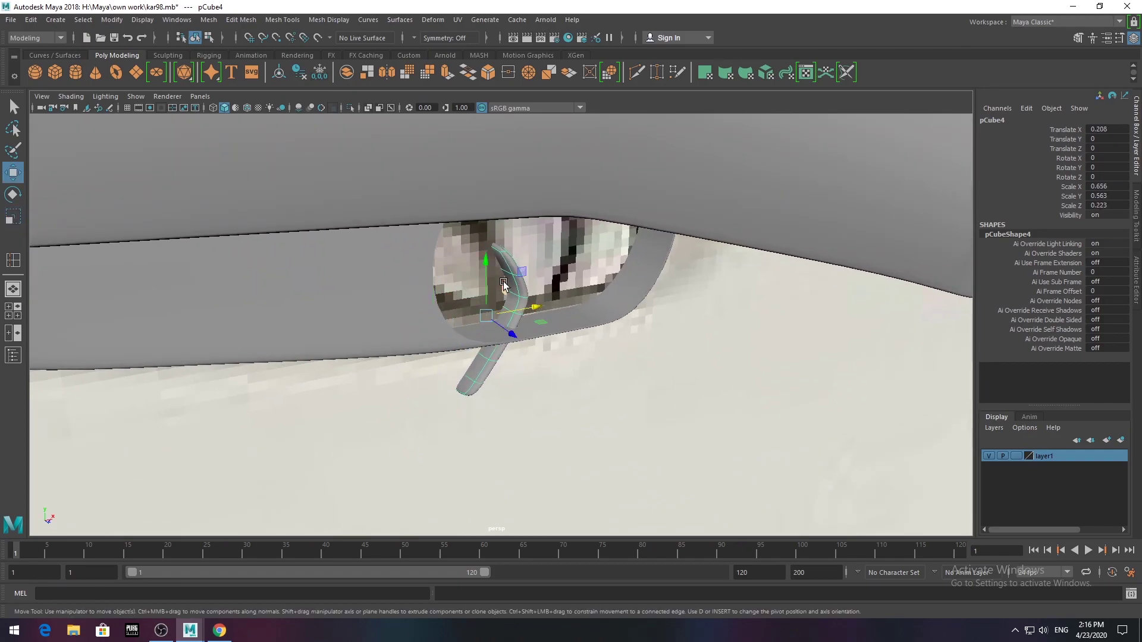
key(w)
mouse_move(530, 255)
mouse_down()
mouse_move(532, 214)
mouse_move(547, 209)
mouse_move(542, 323)
mouse_move(627, 311)
mouse_move(601, 309)
mouse_move(640, 288)
mouse_move(586, 245)
mouse_move(684, 311)
mouse_up()
- Show the rifle reference image layer again in the front view
click(640, 287)
scroll(658, 342, down, 5)
scroll(576, 344, up, 3)
scroll(576, 344, up, 4)
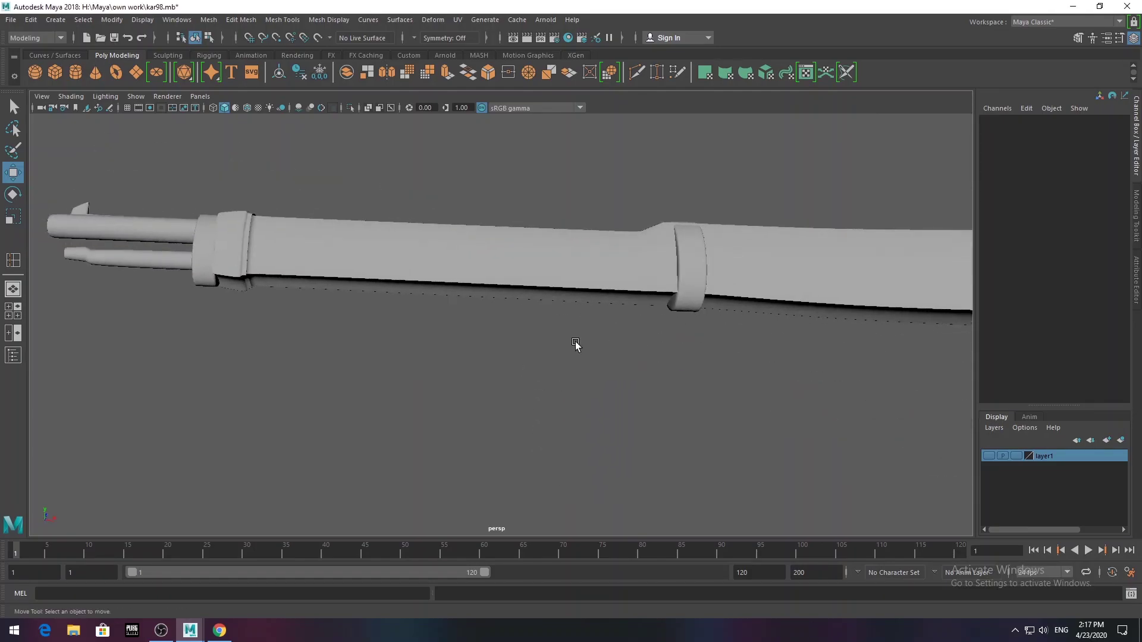
key(space)
click(989, 455)
scroll(582, 349, up, 3)
scroll(837, 376, up, 3)
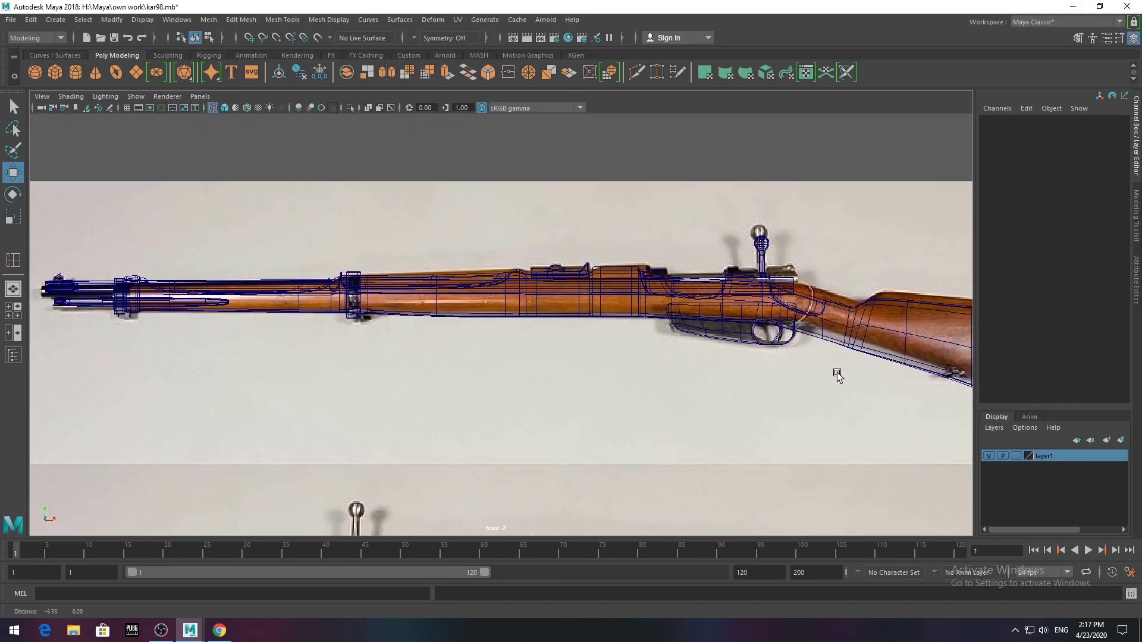
scroll(837, 376, down, 3)
scroll(773, 333, up, 3)
key(space)
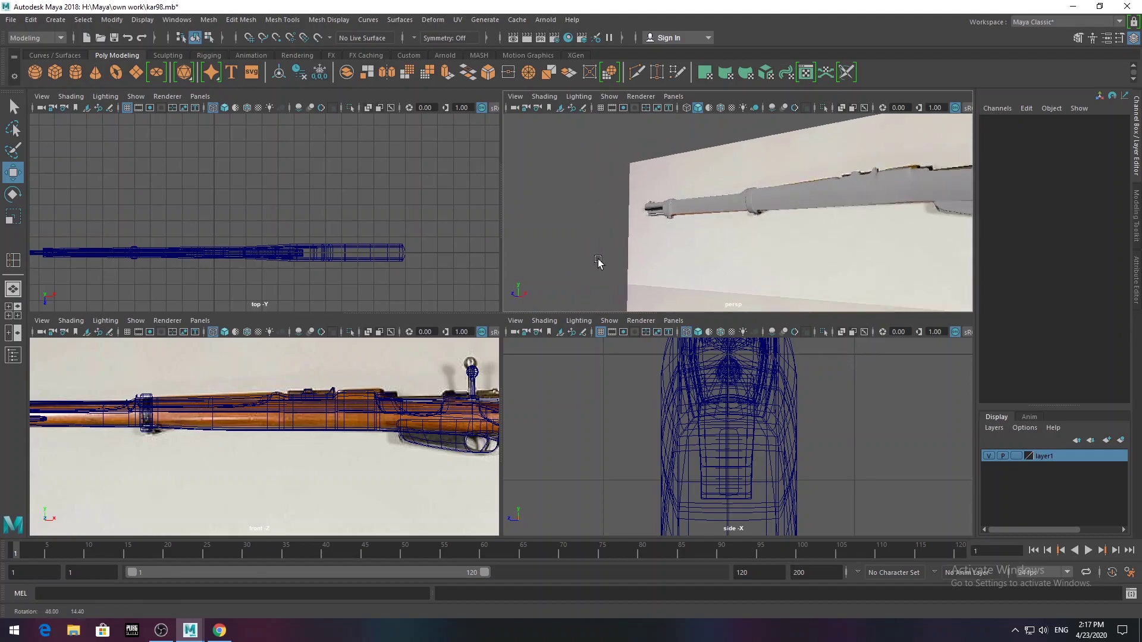
- Create a new polygon cylinder near the muzzle and view it from the top
key(space)
scroll(713, 237, up, 5)
scroll(623, 229, down, 4)
scroll(543, 292, up, 1)
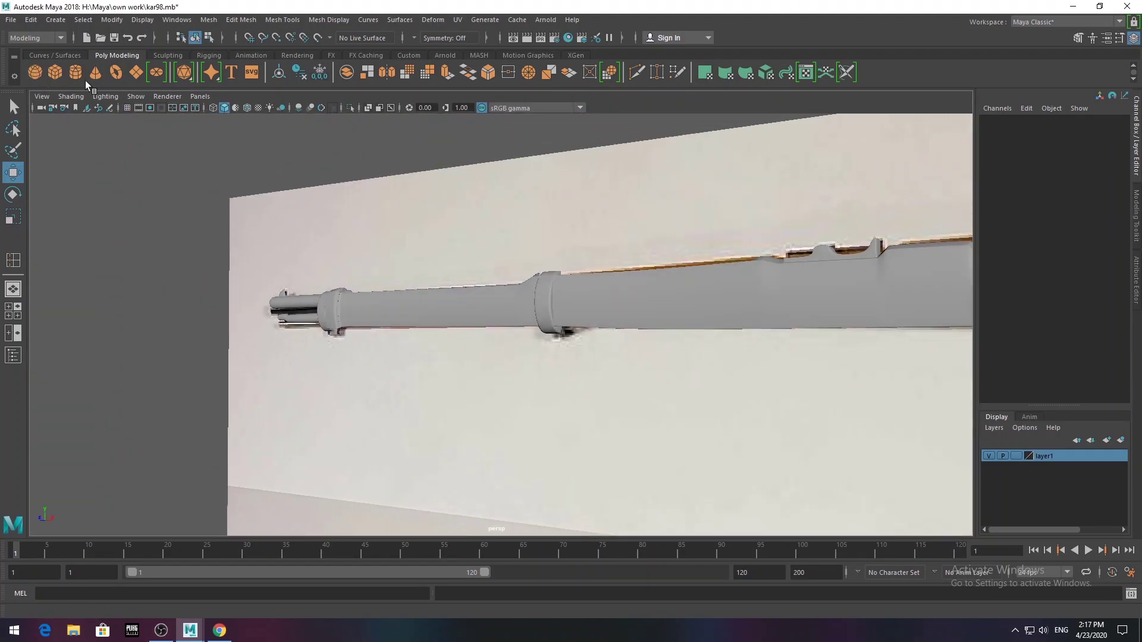
click(833, 297)
scroll(571, 297, down, 2)
key(space)
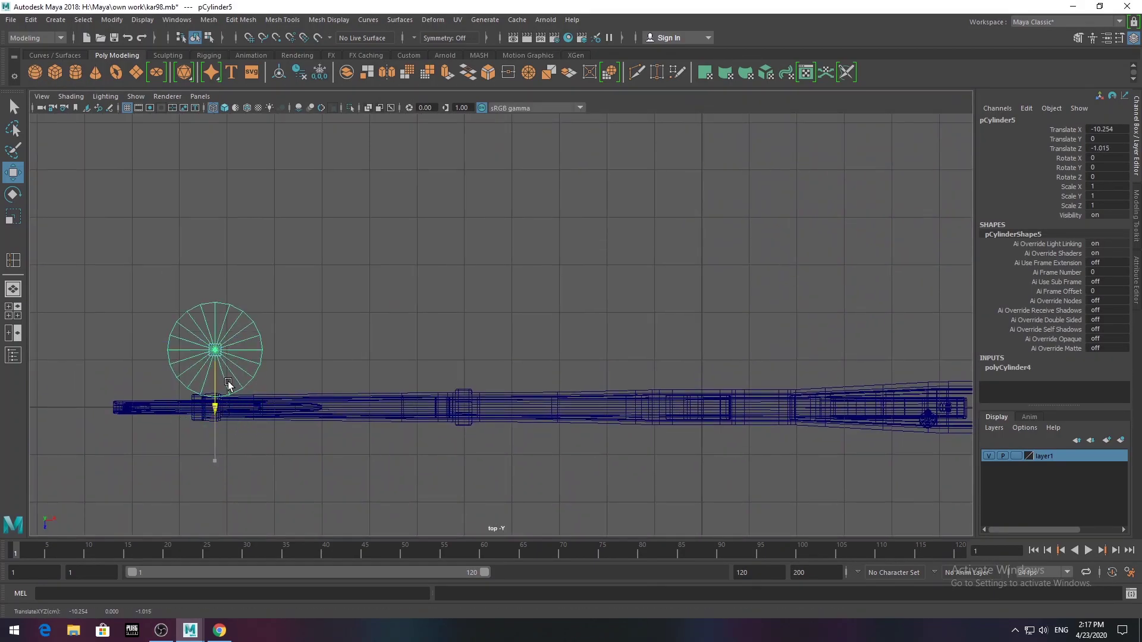
- Isolate the new cylinder and set its Subdivisions Axis to 10
key(ctrl+1)
click(1007, 367)
scroll(1046, 297, down, 2)
click(1092, 351)
text(1)
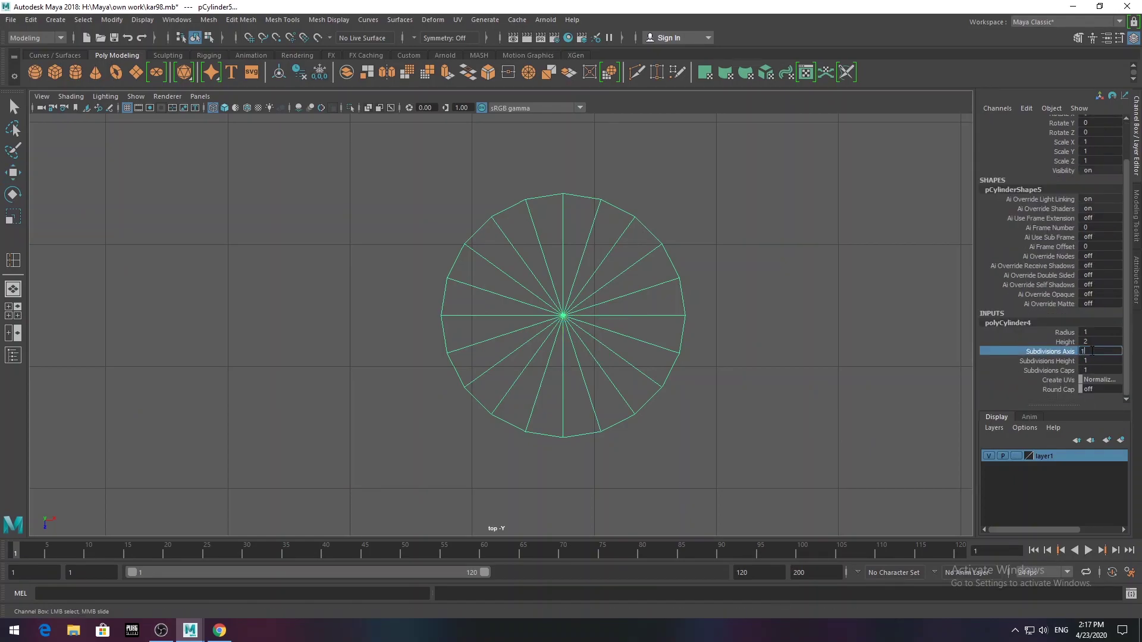
scroll(620, 305, up, 1)
- Select alternating triangles on the cylinder's top cap
key(F11)
click(573, 254)
shift+click(580, 386)
shift+click(531, 322)
shift+click(654, 351)
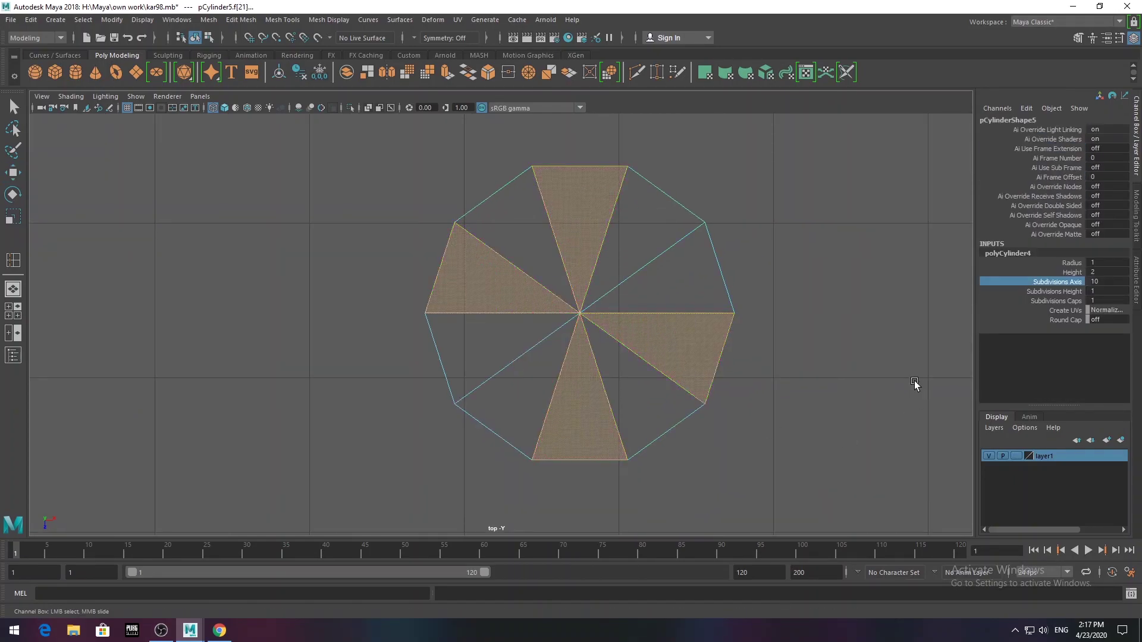
key(w)
click(505, 351)
shift+click(593, 423)
shift+click(666, 286)
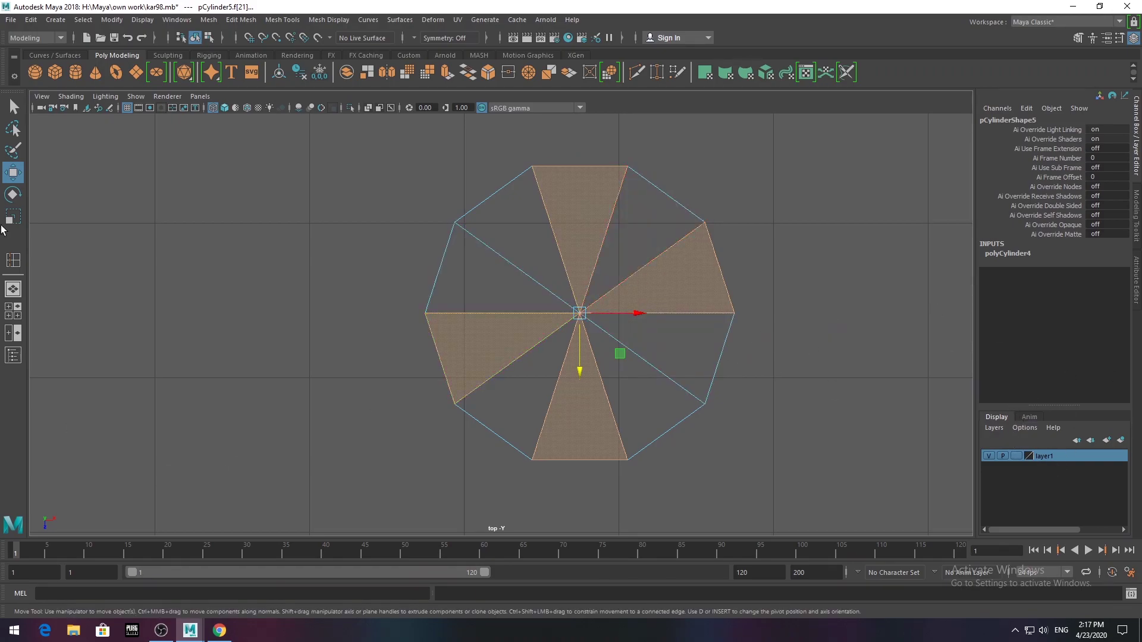
- Refine the alternating cap face selection and extrude those faces
shift+click(696, 280)
shift+click(684, 345)
shift+click(580, 226)
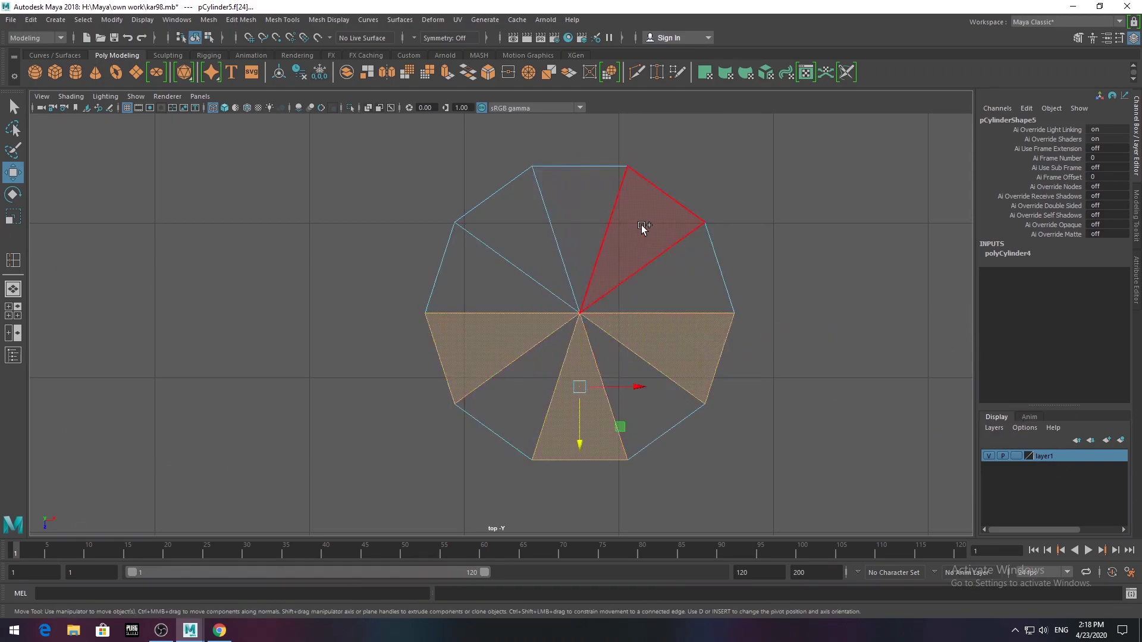
shift+click(643, 220)
shift+click(518, 226)
key(ctrl+e)
- Insert three edge loops near the cylinder's grooved cap
key(space)
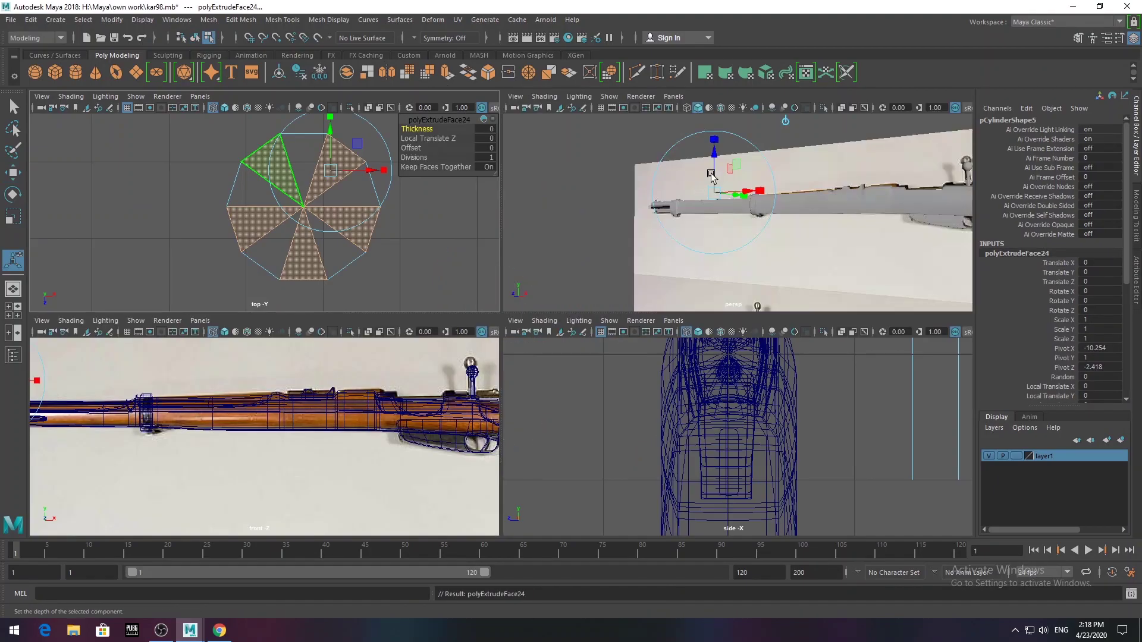
key(space)
key(f)
alt+drag(619, 316, 420, 210)
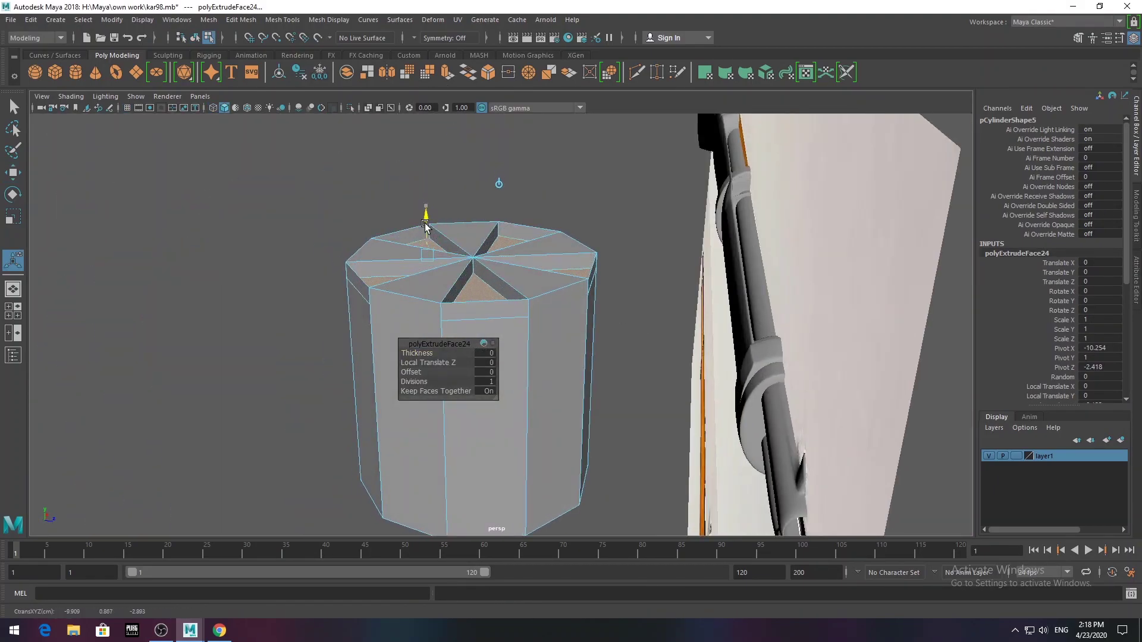
right_drag(462, 320, 420, 267)
scroll(449, 272, down, 5)
scroll(480, 254, up, 8)
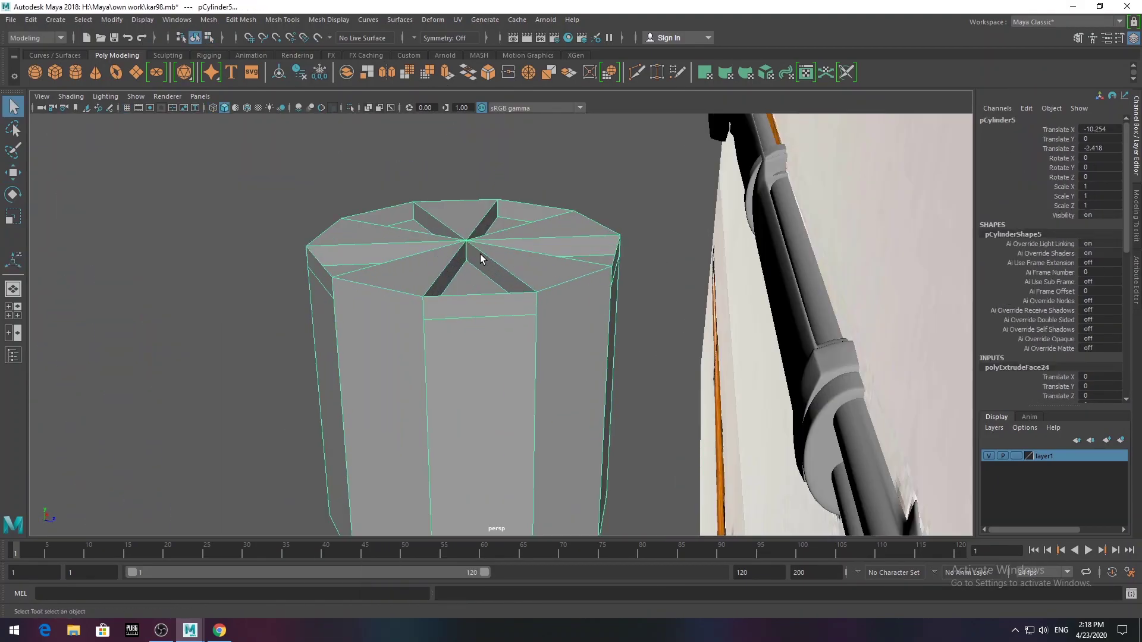
click(282, 20)
click(309, 109)
click(390, 229)
alt+drag(391, 229, 440, 348)
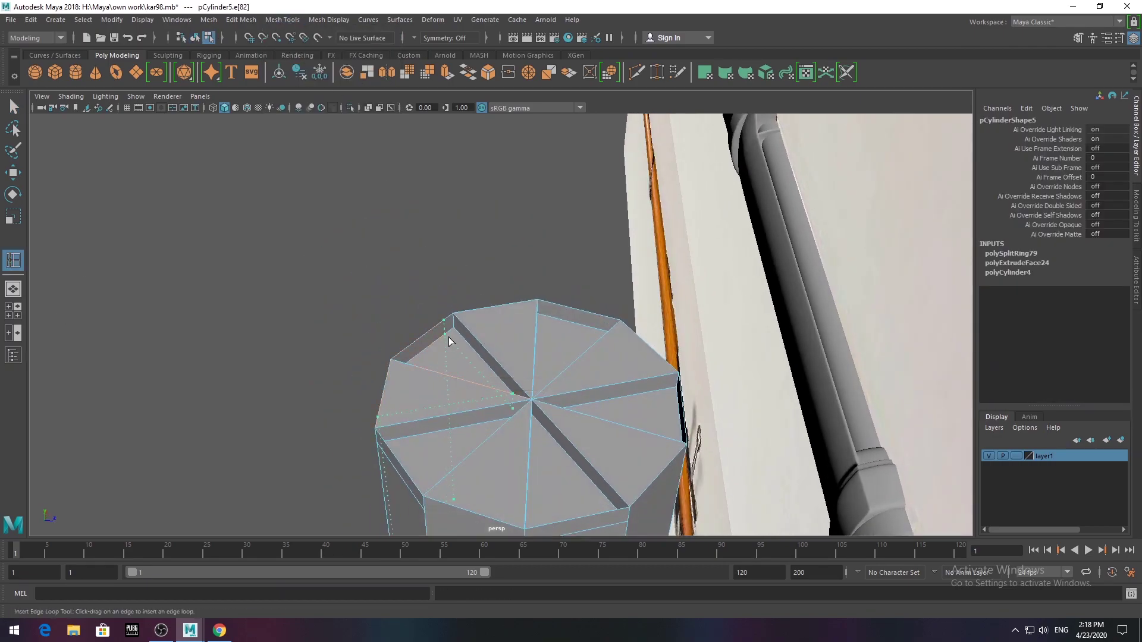
click(546, 315)
click(671, 390)
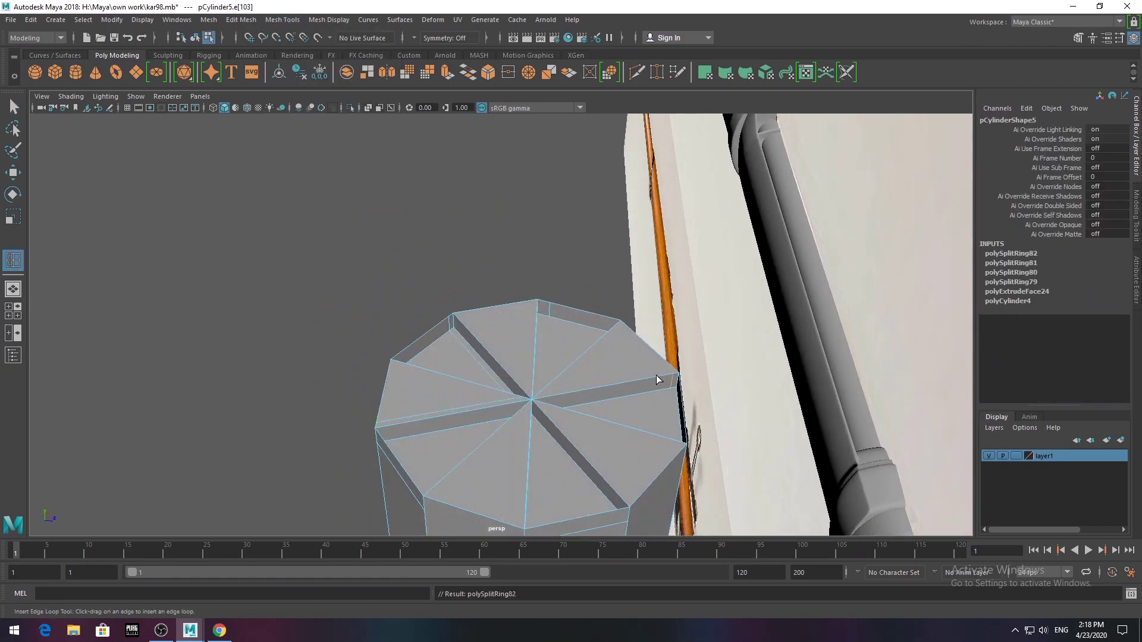
scroll(462, 344, down, 3)
- Scale the whole cylinder down to 0.275 into a slim post
key(F8)
scroll(388, 306, up, 5)
key(q)
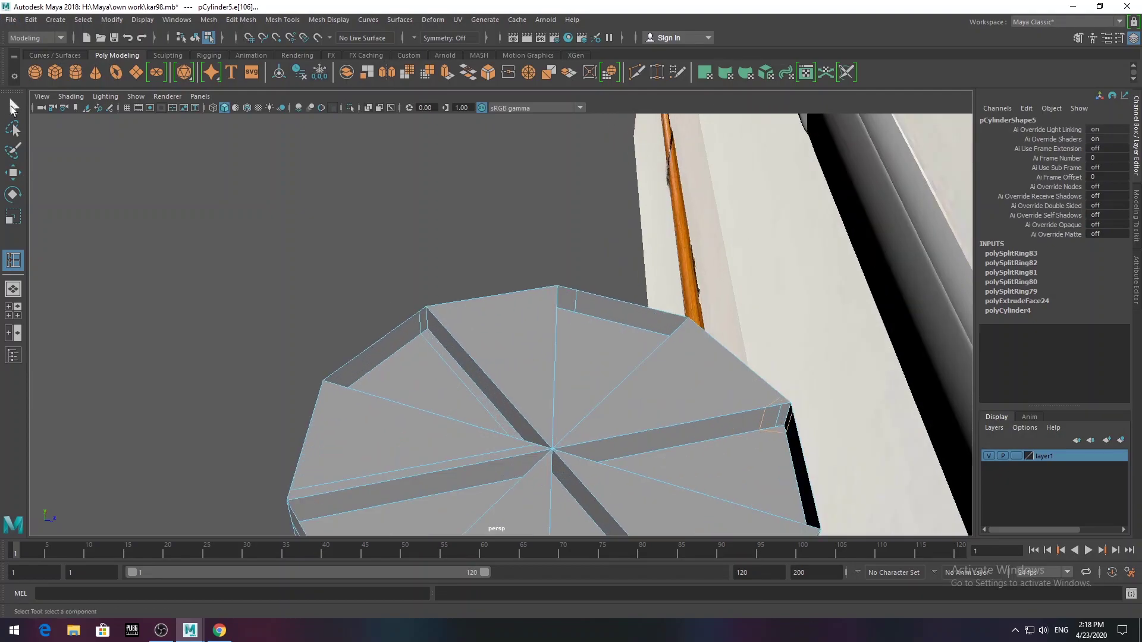
scroll(316, 325, down, 5)
right_drag(402, 310, 366, 309)
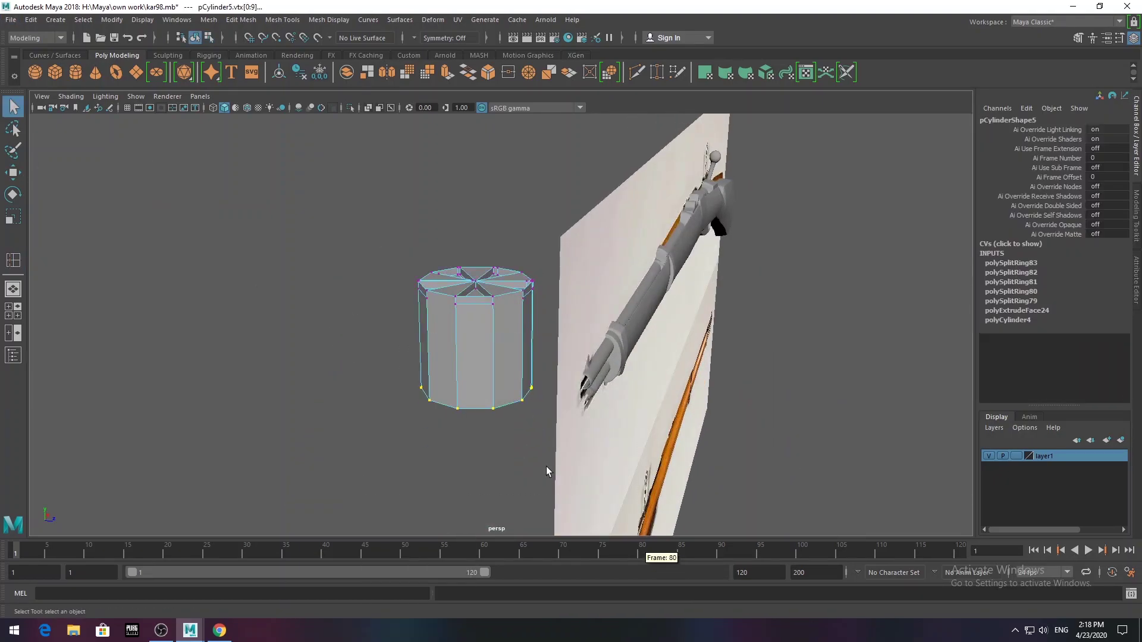
key(F8)
drag(476, 332, 406, 331)
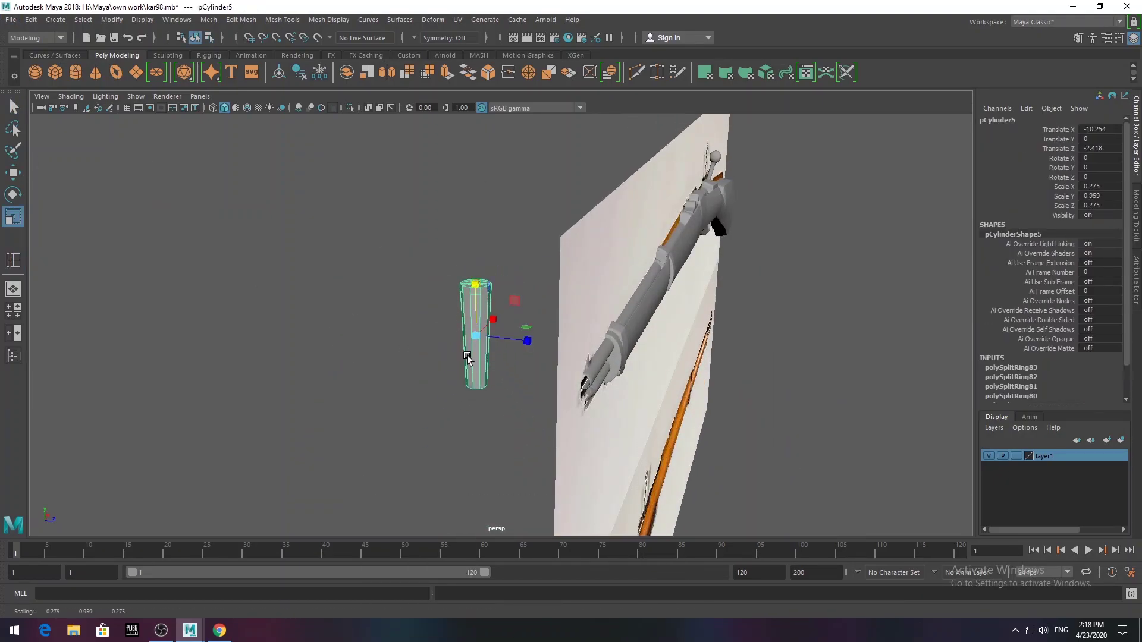
- Set the slim post's X and Y rotation to 0, checking it from the side
key(space)
key(space)
key(e)
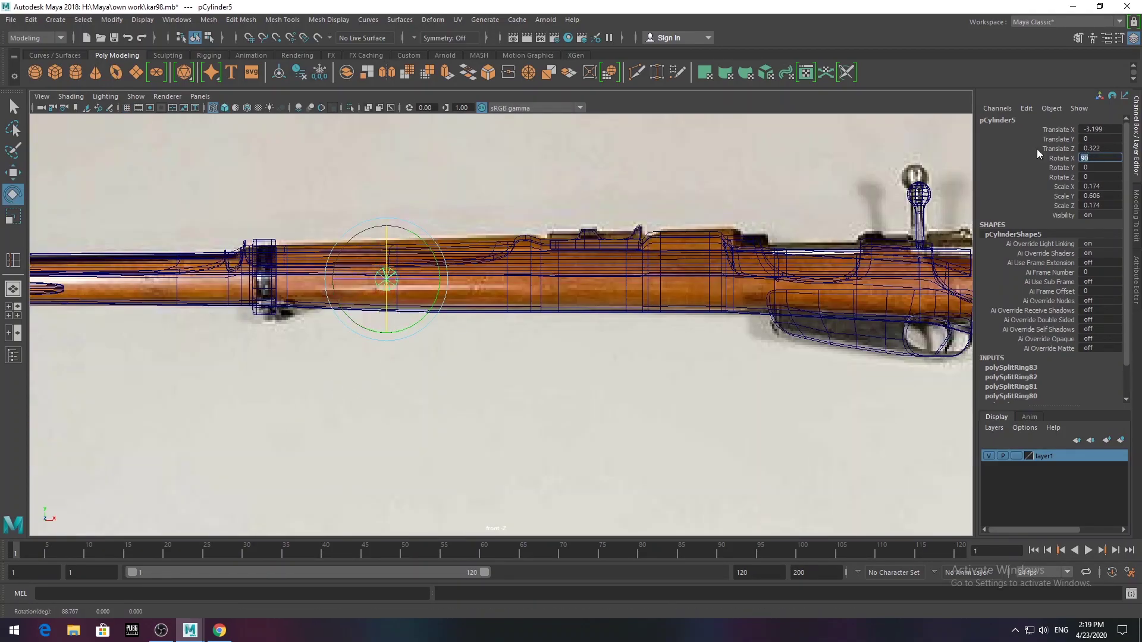
text(0)
key(Return)
key(space)
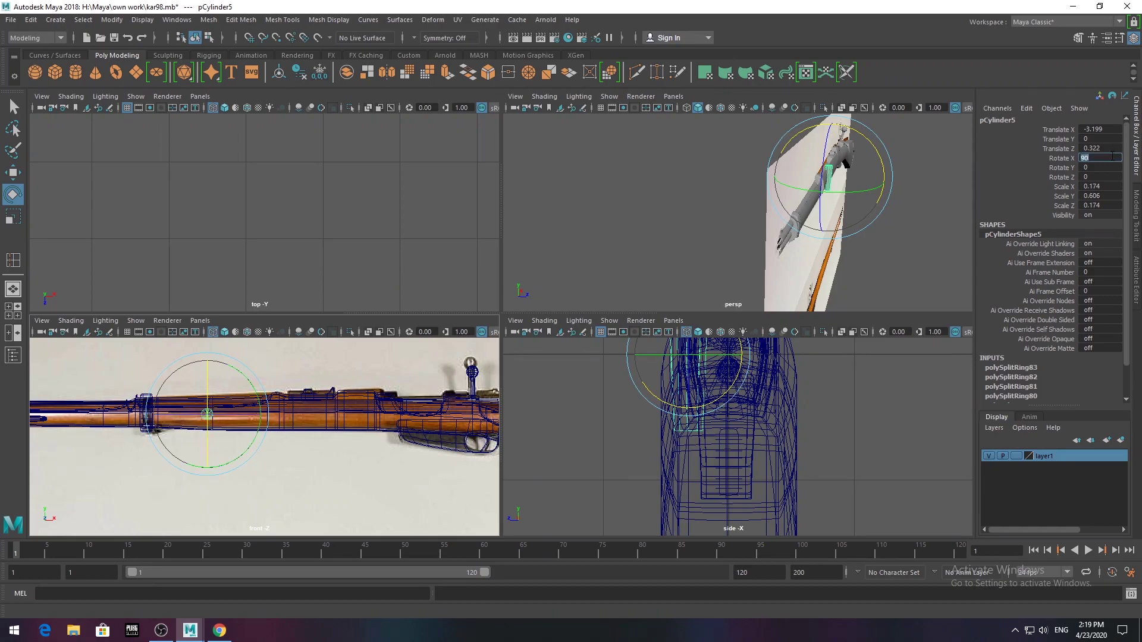
key(space)
scroll(782, 197, up, 5)
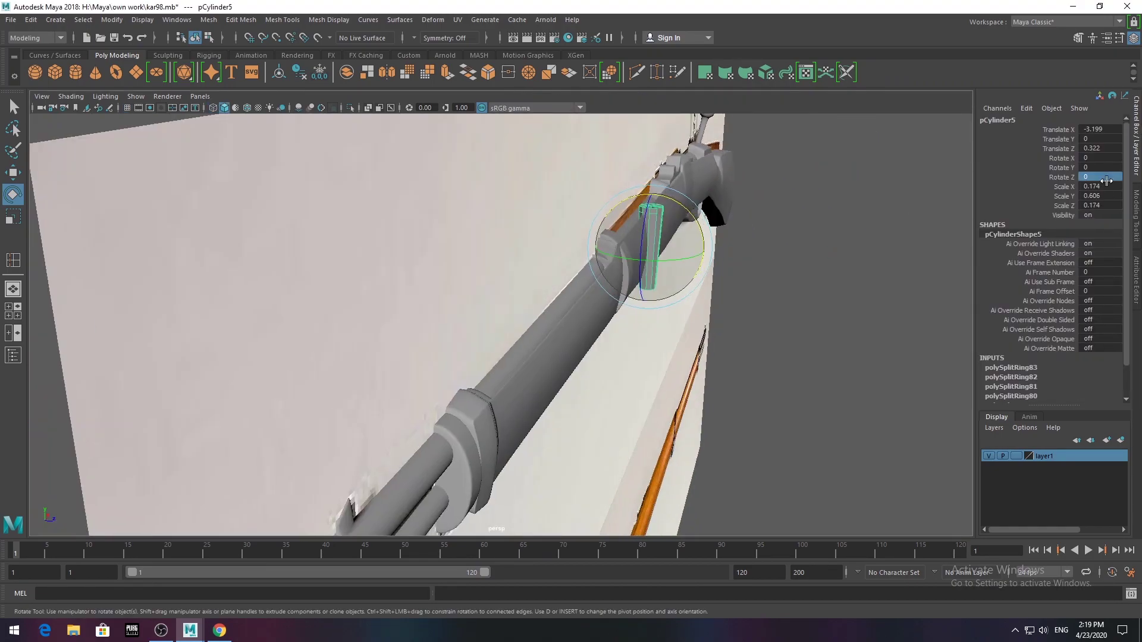
click(1101, 167)
text(90)
key(Return)
mouse_move(713, 238)
alt+mouse_down()
mouse_move(586, 255)
mouse_move(835, 315)
mouse_move(934, 372)
mouse_move(886, 430)
alt+mouse_up()
key(Return)
scroll(535, 402, down, 5)
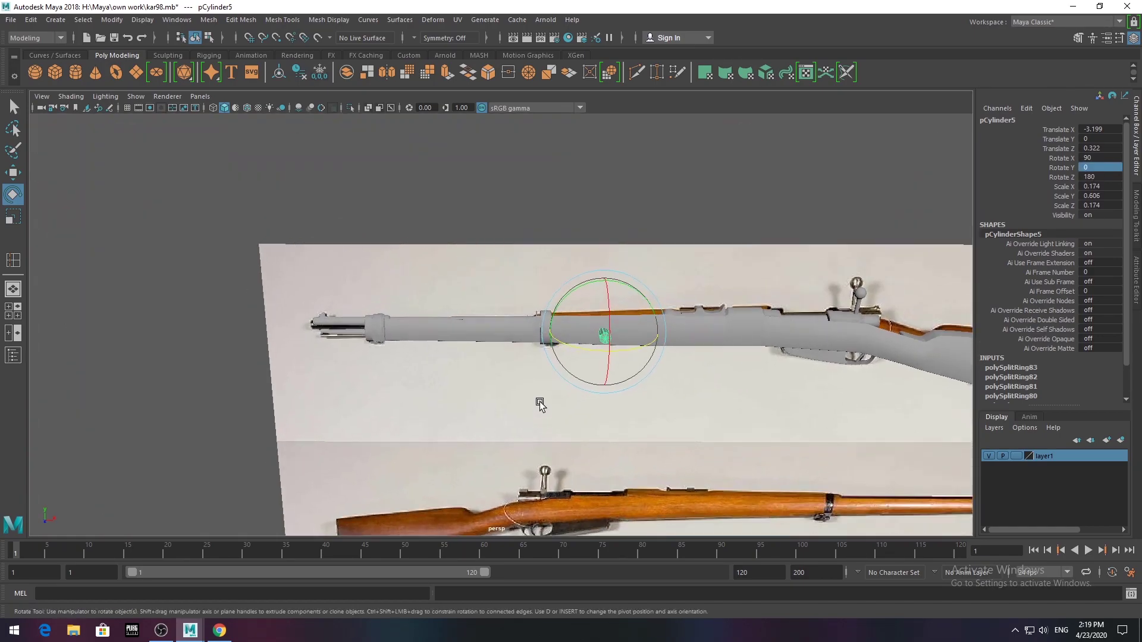
- Move the slim pin in against the barrel band in the front view
key(space)
key(space)
scroll(575, 349, up, 3)
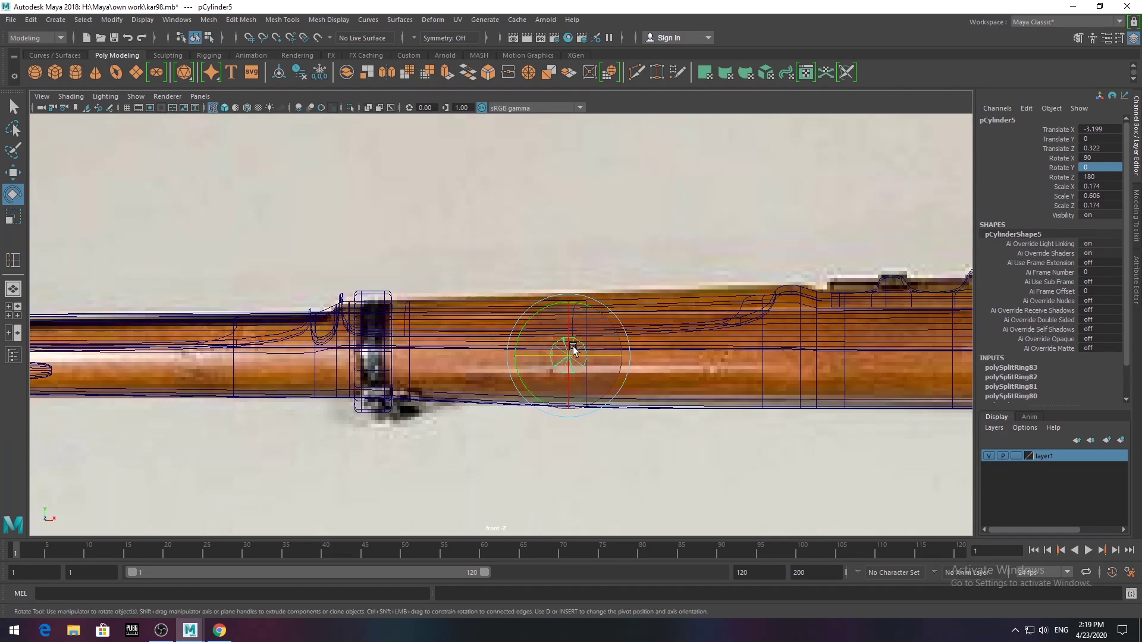
key(space)
key(space)
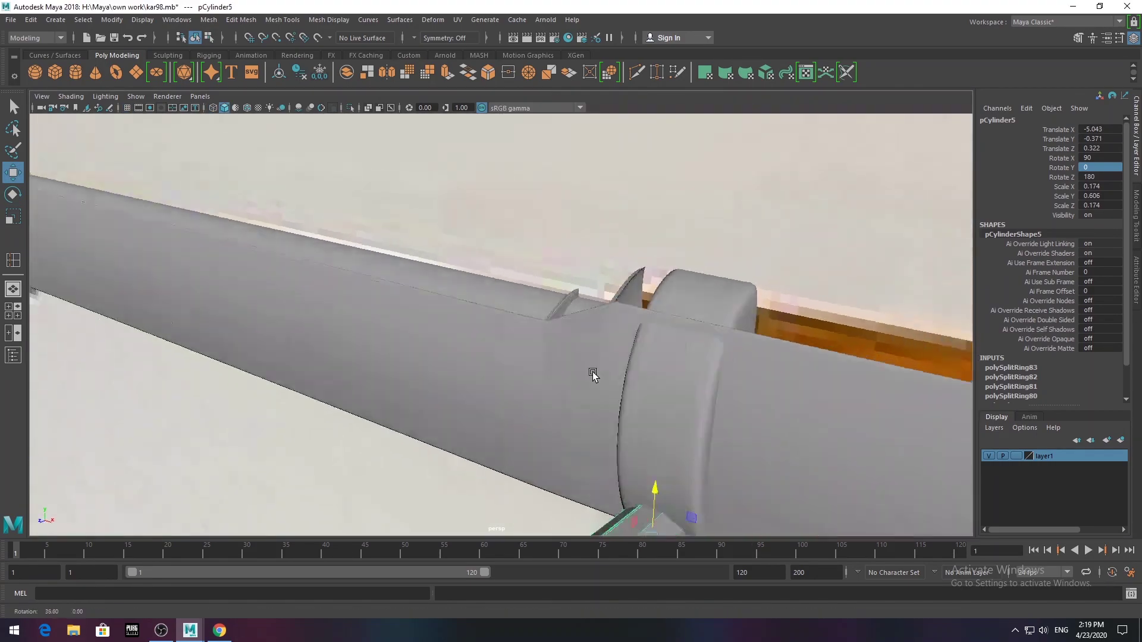
mouse_move(592, 374)
alt+mouse_down()
mouse_move(535, 467)
mouse_move(493, 462)
mouse_move(512, 465)
mouse_move(530, 446)
alt+mouse_up()
- Duplicate the pin cylinder and move the copy to the front barrel band
key(w)
key(ctrl+d)
drag(683, 354, 221, 359)
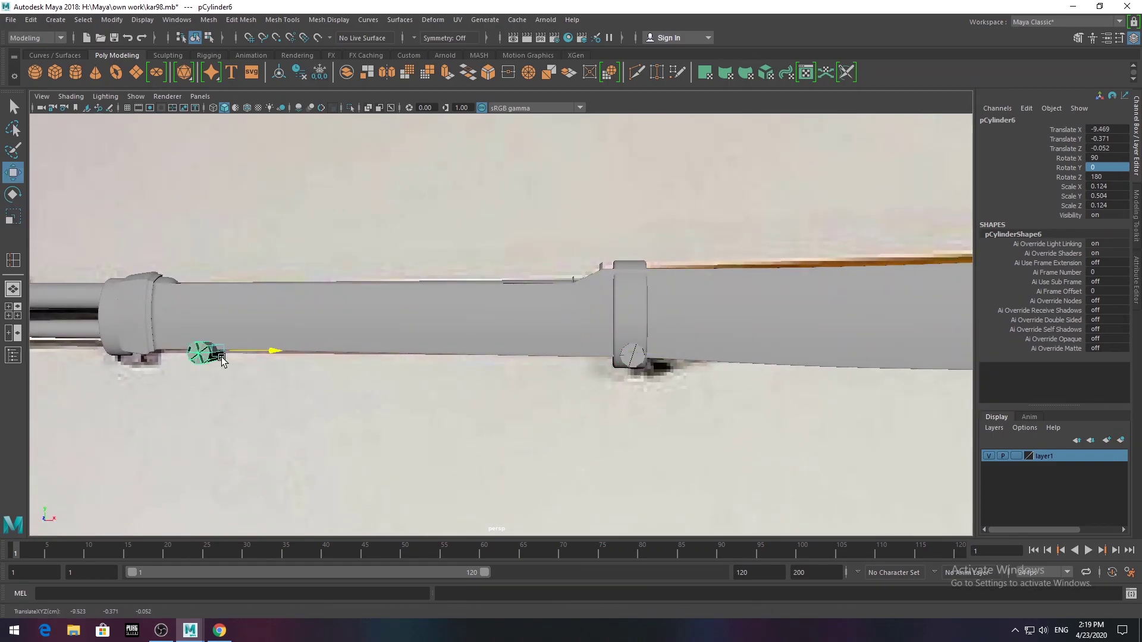
scroll(238, 361, down, 3)
- Make another pin copy and raise it onto the receiver
key(ctrl+d)
scroll(207, 349, down, 2)
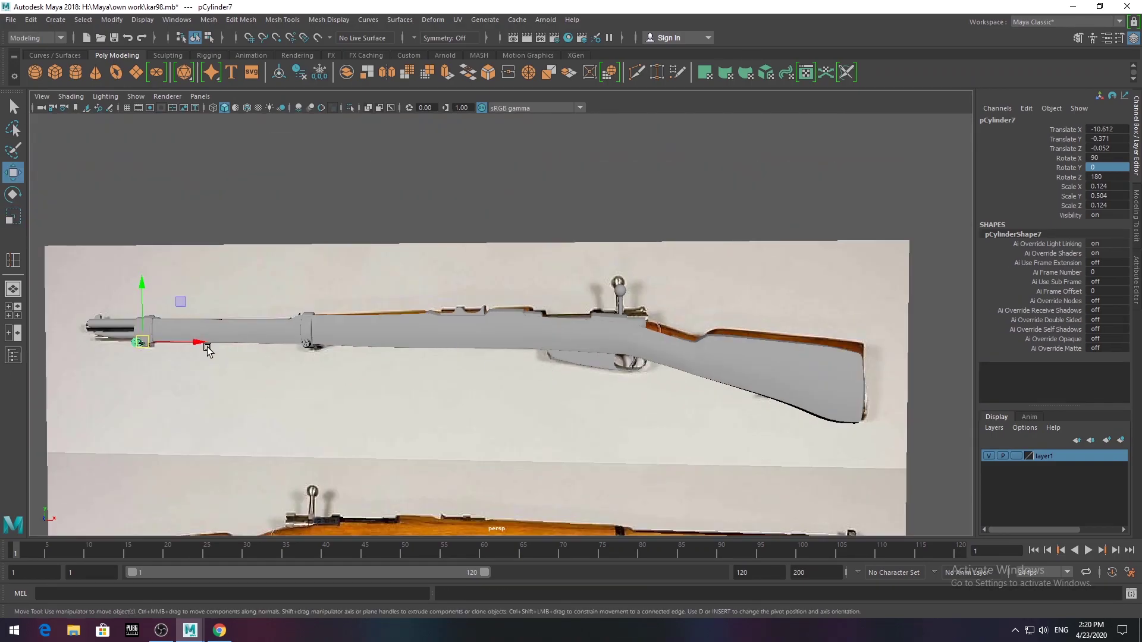
alt+drag(685, 395, 564, 390)
scroll(554, 388, up, 4)
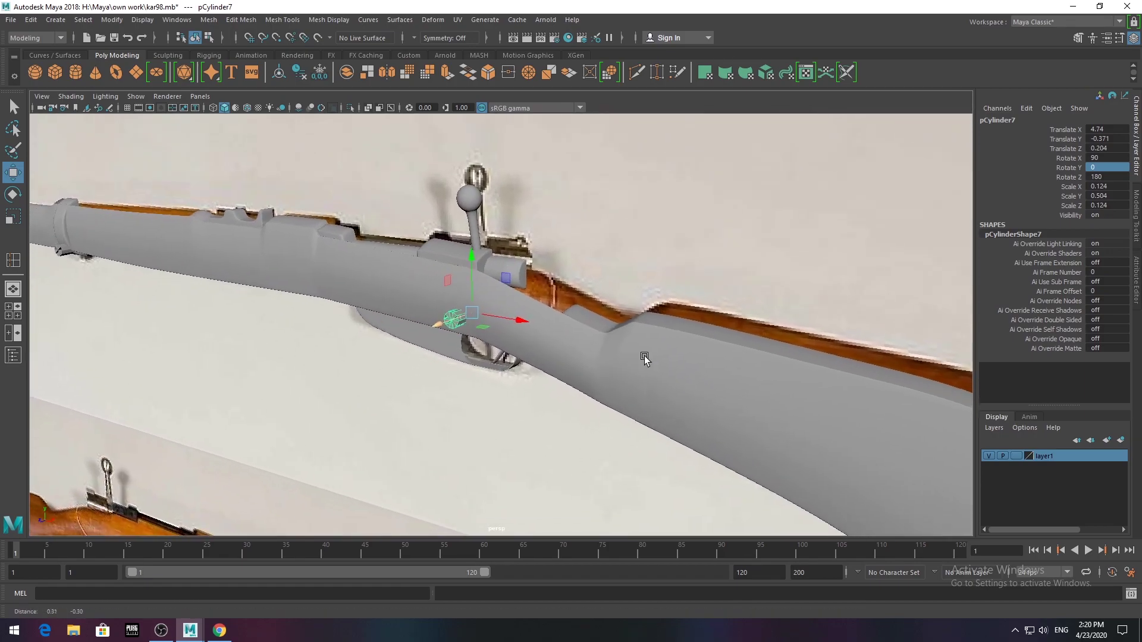
scroll(633, 404, up, 2)
drag(625, 356, 662, 363)
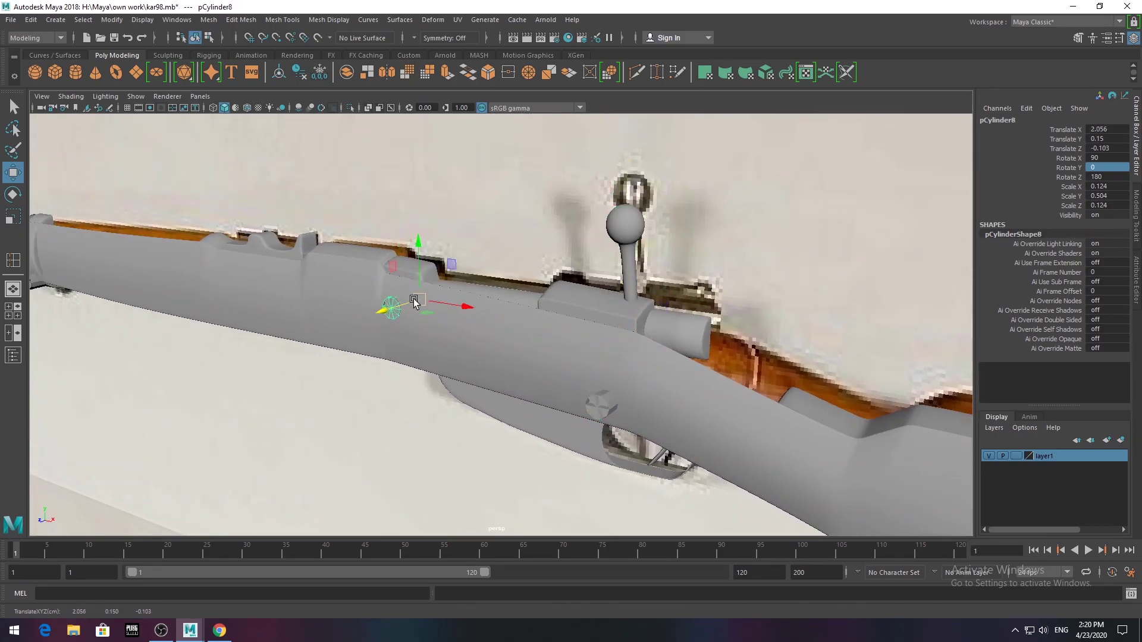
mouse_move(414, 302)
alt+mouse_down()
mouse_move(400, 370)
mouse_move(620, 354)
alt+mouse_up()
- Duplicate the receiver pin and slide the copy left along the receiver
key(ctrl+d)
mouse_move(738, 364)
mouse_down()
mouse_move(488, 321)
mouse_move(536, 357)
mouse_up()
scroll(488, 322, down, 5)
click(618, 390)
mouse_move(619, 390)
alt+mouse_down()
mouse_move(618, 403)
mouse_move(968, 472)
alt+mouse_up()
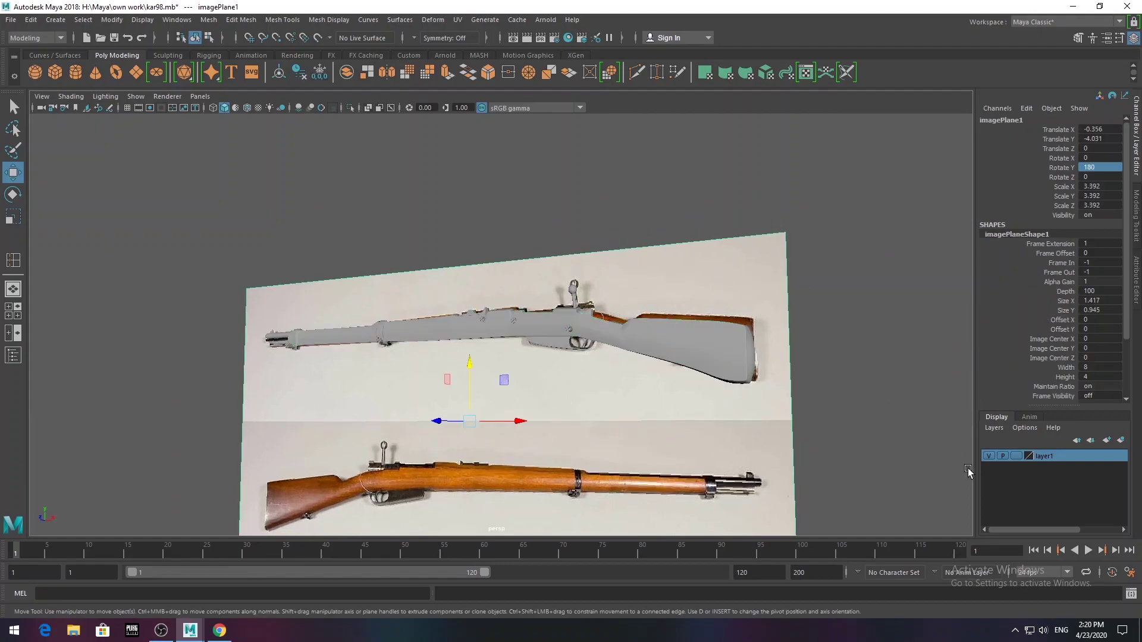
click(654, 351)
- Assign a new Phong material to the rifle body (pCube1)
key(f)
right_drag(586, 280, 601, 522)
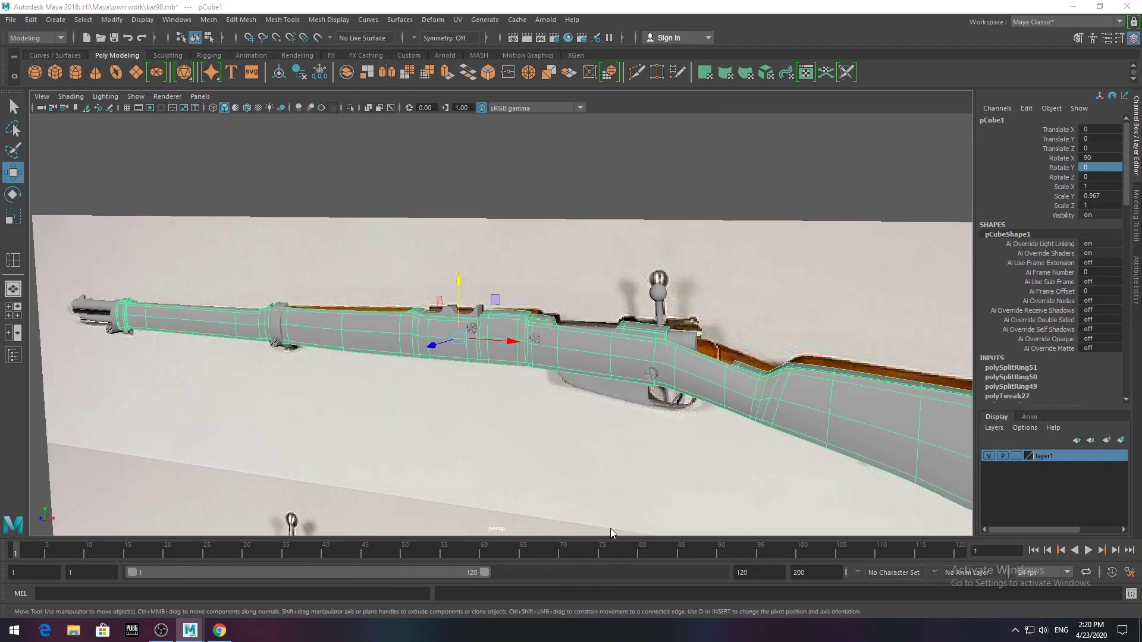
click(488, 273)
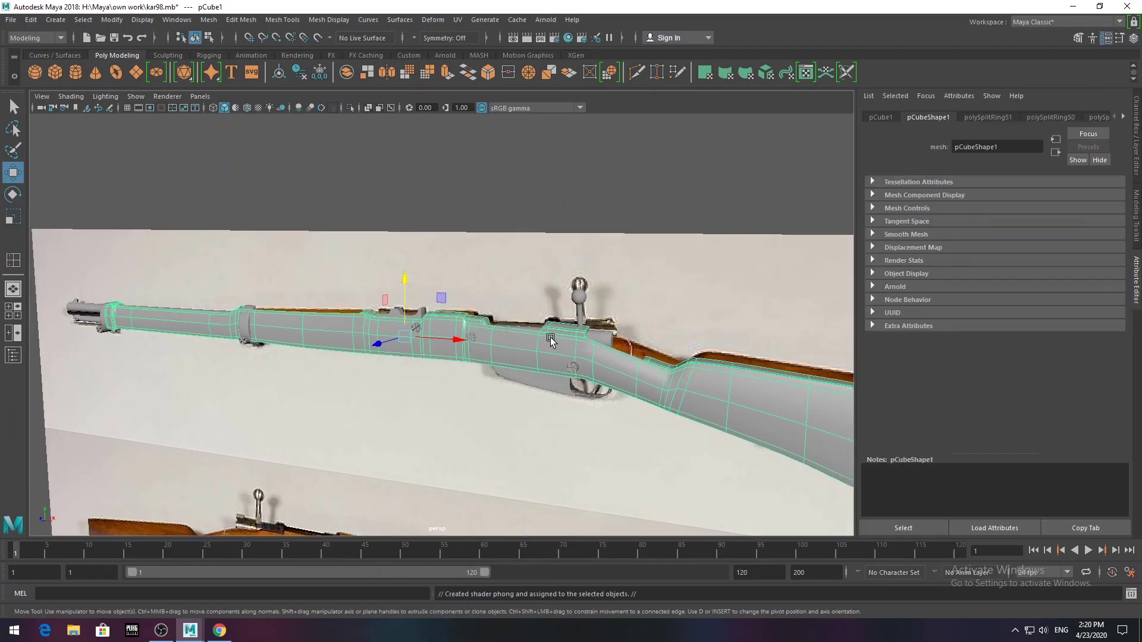
right_drag(501, 288, 503, 577)
- Map the wood1.jpg file from Downloads into the Phong's Color
click(1101, 252)
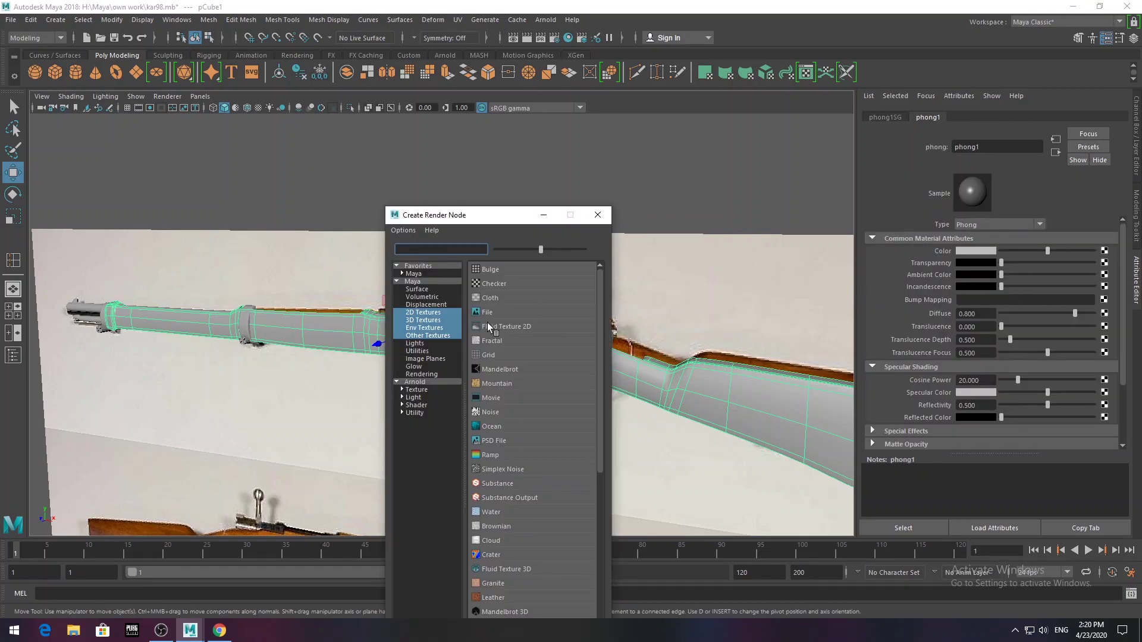
click(510, 319)
click(1108, 279)
click(159, 201)
double_click(253, 250)
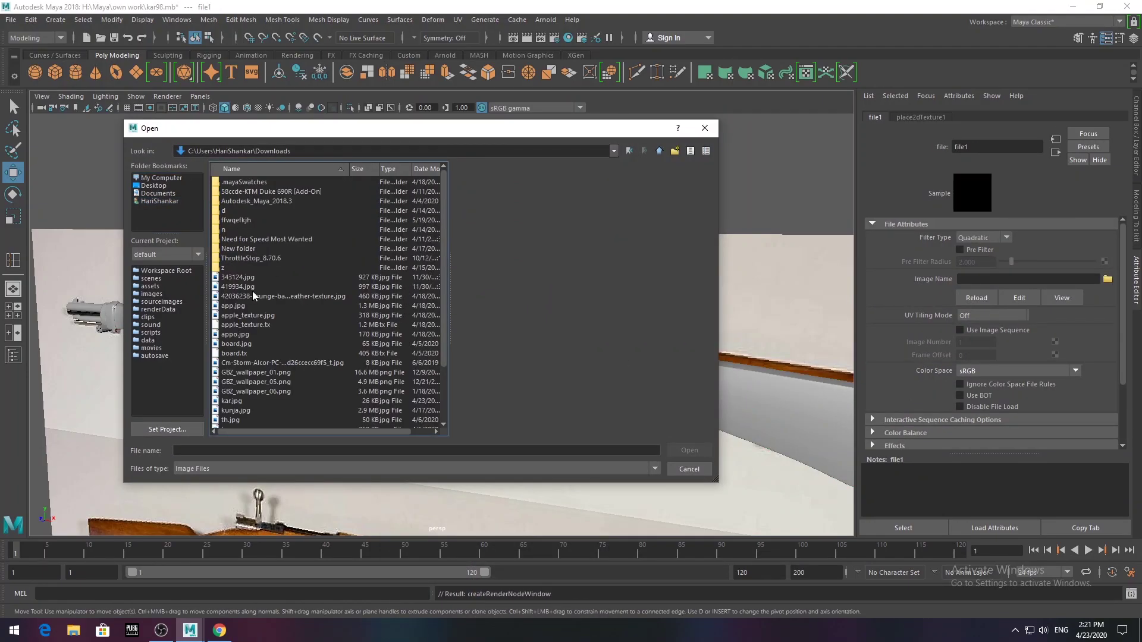
click(253, 289)
key(Down)
key(Down)
key(Down)
key(Down)
key(Down)
key(Down)
key(Down)
key(Down)
key(Down)
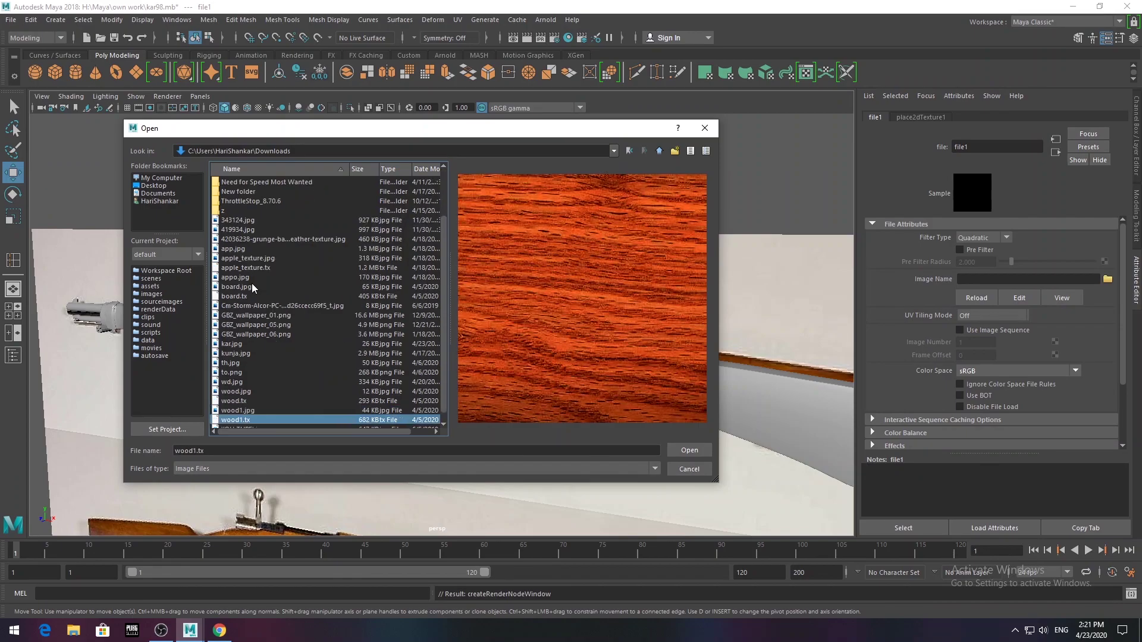
key(Down)
key(Return)
- Turn on textured display (6) to see the wood on the rifle body
key(6)
scroll(451, 388, down, 5)
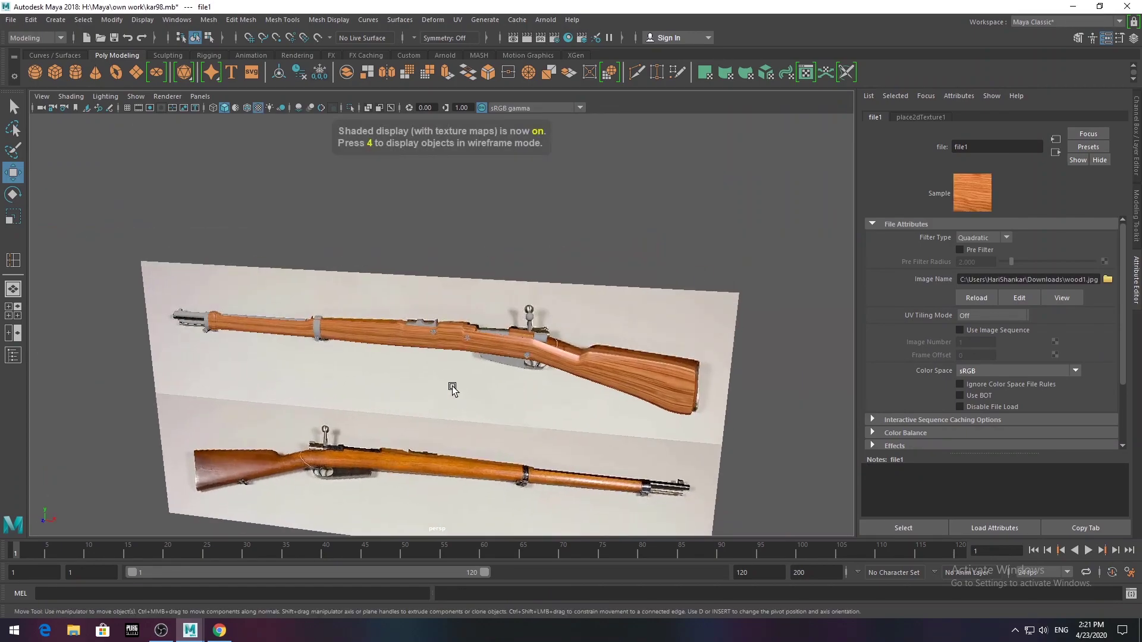
scroll(332, 332, up, 5)
click(331, 331)
scroll(331, 331, down, 5)
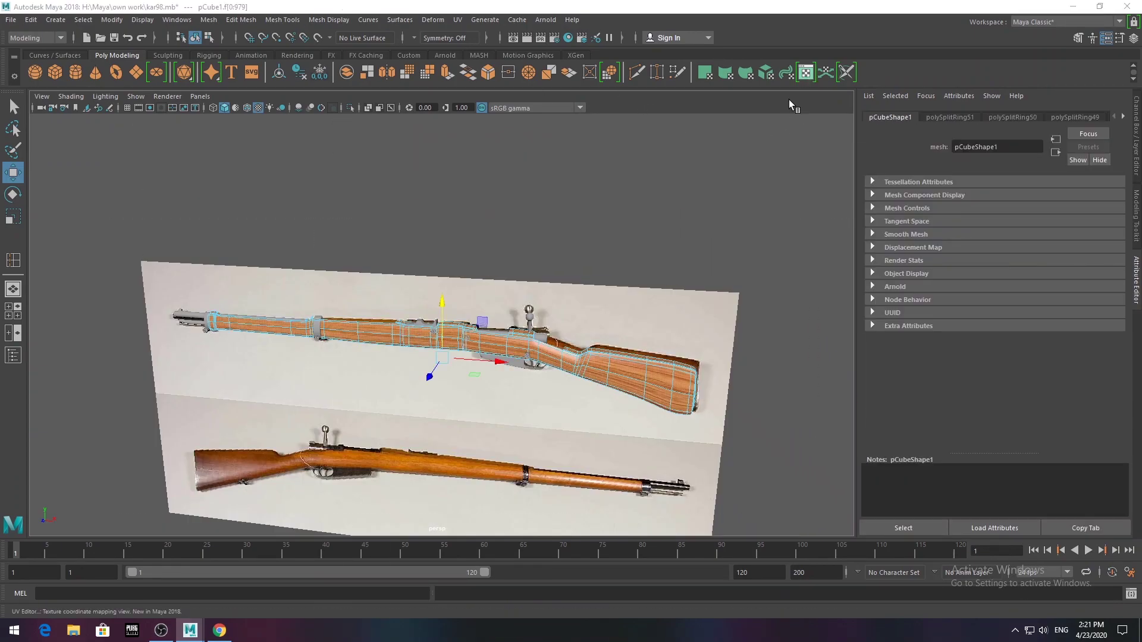
- Scale the rifle body's UV shell in the UV Editor to enlarge the grain
key(r)
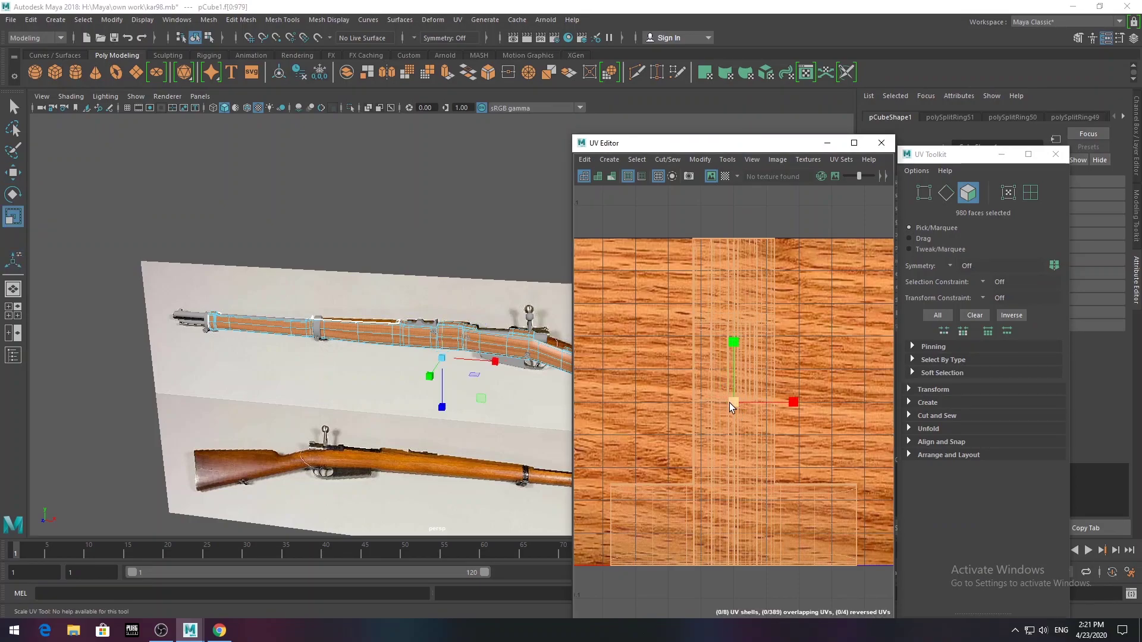
mouse_move(730, 402)
mouse_down()
mouse_move(674, 391)
mouse_move(866, 468)
mouse_up()
scroll(388, 323, up, 3)
scroll(388, 323, up, 2)
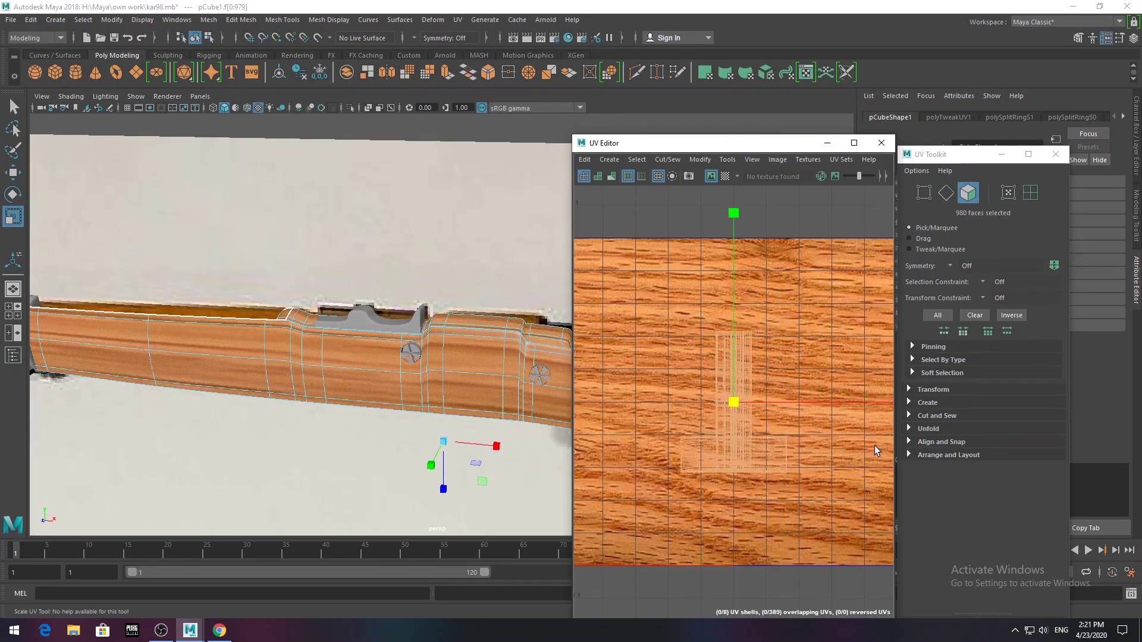
key(ctrl+z)
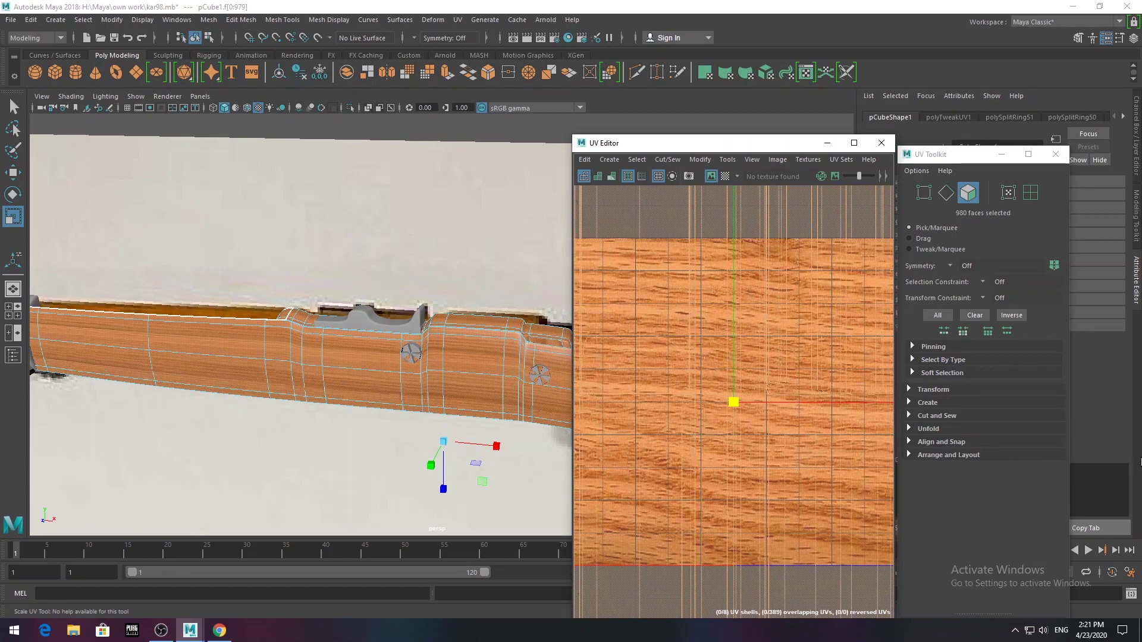
scroll(374, 331, down, 3)
- Reselect the rifle body, check the grain along the stock, and close the UV Editor
click(373, 332)
alt+drag(373, 332, 306, 318)
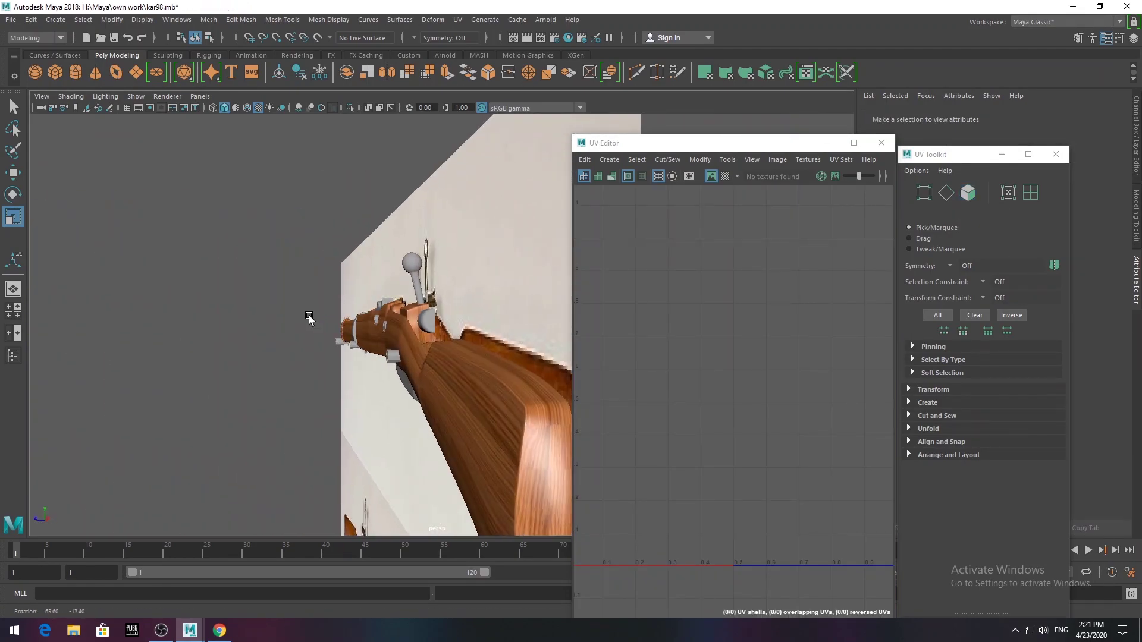
scroll(410, 329, up, 2)
click(411, 329)
alt+drag(395, 438, 439, 438)
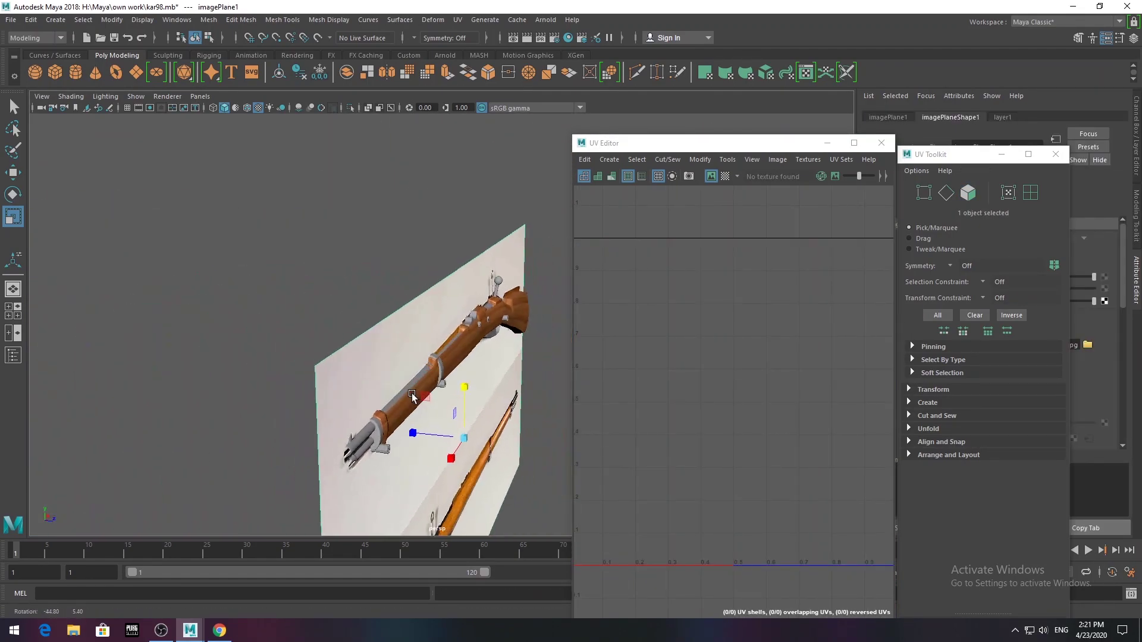
scroll(439, 439, down, 3)
click(881, 142)
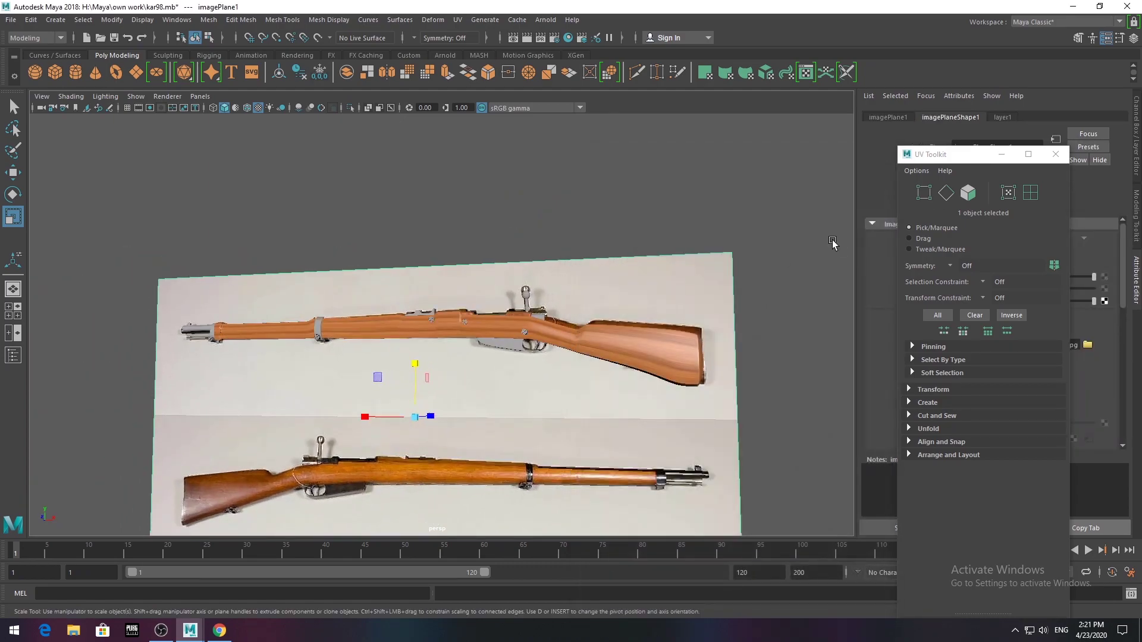
scroll(548, 387, up, 4)
- Assign a new aiStandardSurface material to the barrel cylinder
click(575, 341)
scroll(425, 294, down, 5)
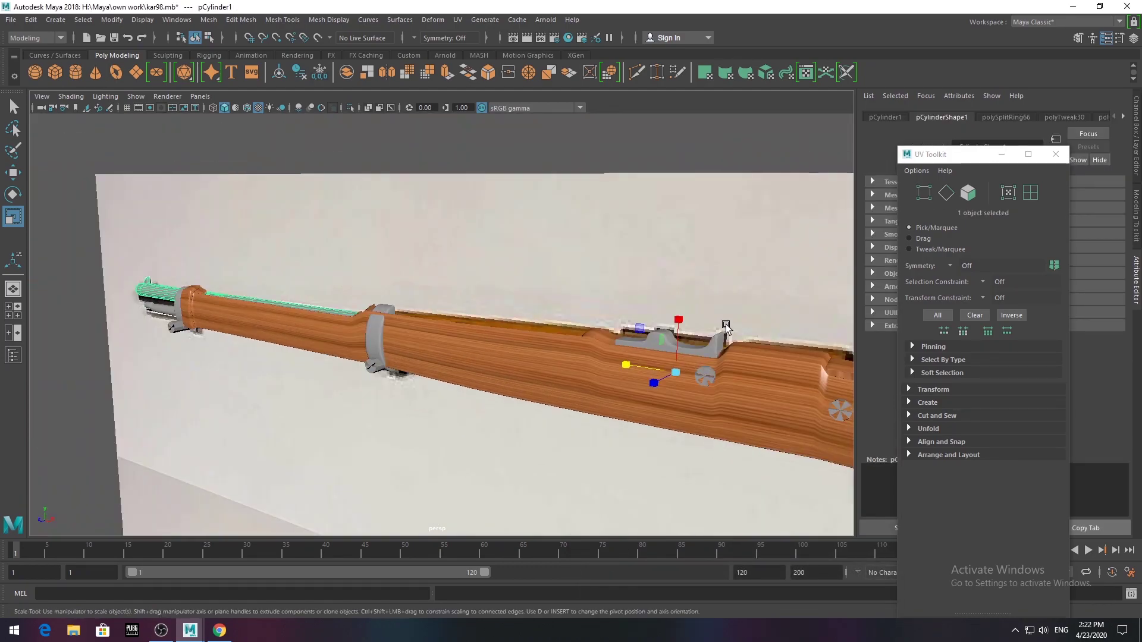
scroll(143, 335, up, 3)
scroll(143, 335, up, 2)
scroll(625, 394, down, 3)
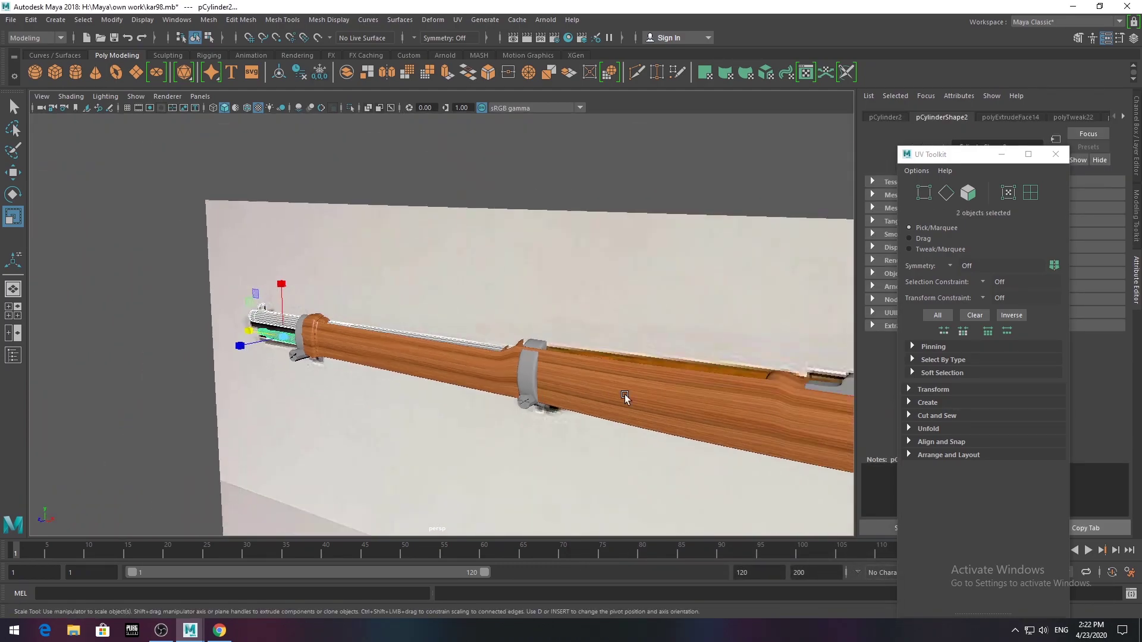
scroll(648, 394, up, 4)
right_drag(179, 288, 200, 530)
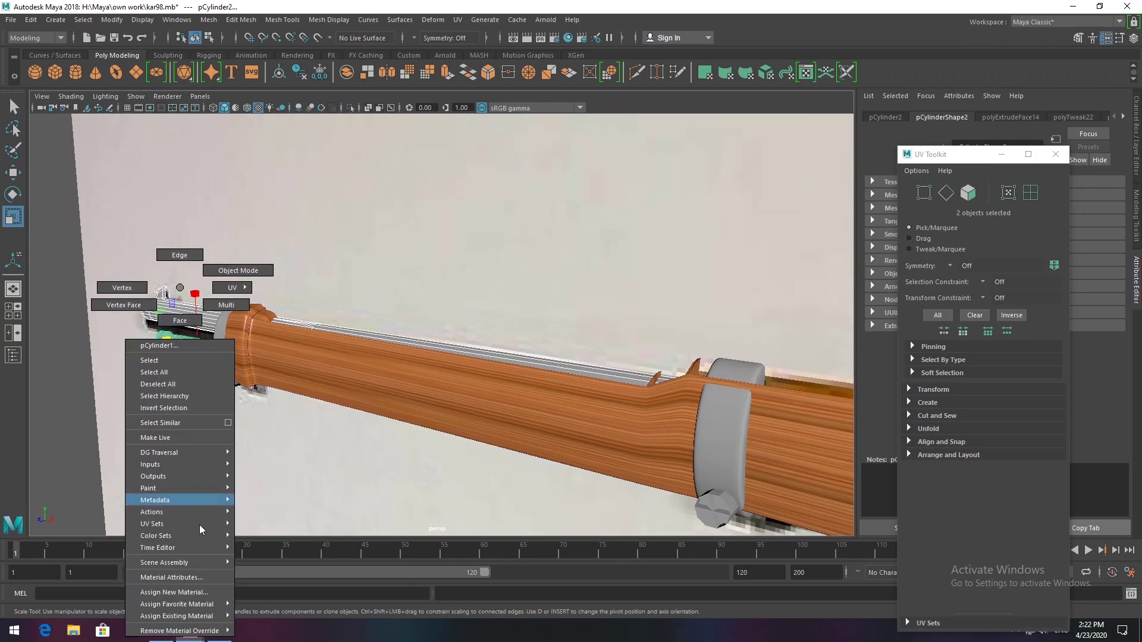
click(172, 590)
click(427, 315)
click(516, 411)
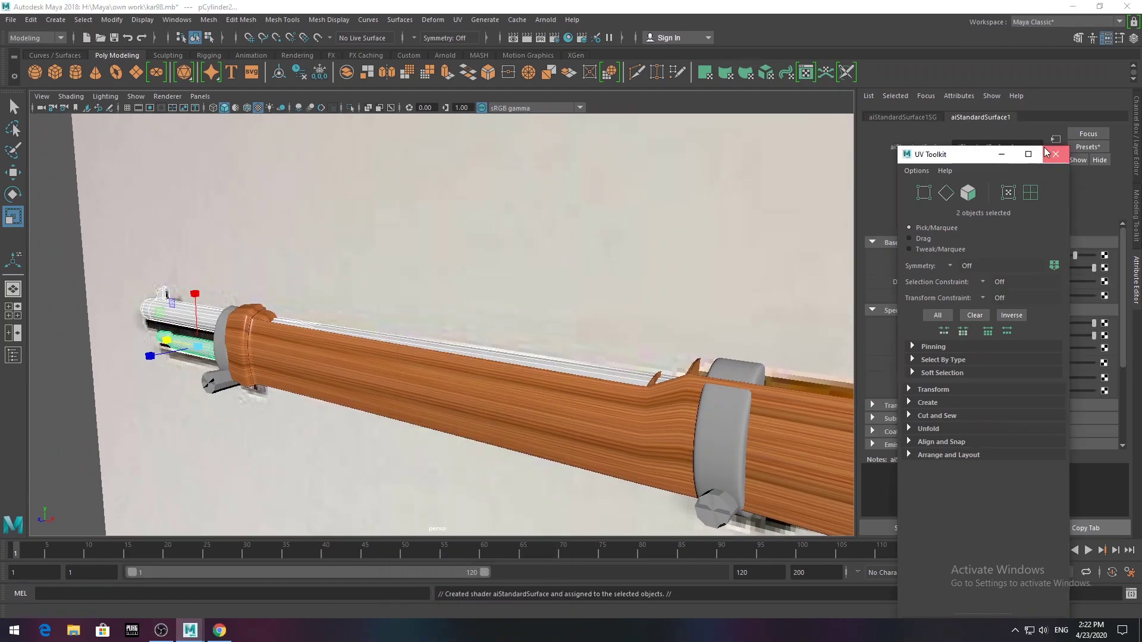
- Replace the barrel material's settings with the Chrome preset
click(1091, 149)
click(965, 262)
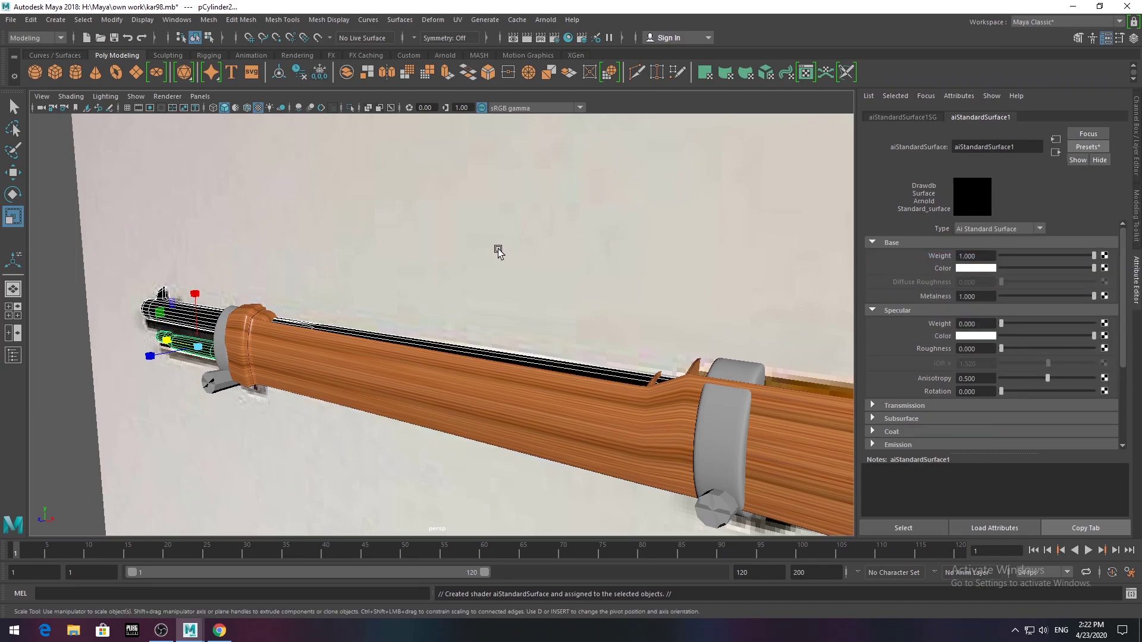
alt+drag(498, 247, 572, 255)
click(661, 387)
- Give the bolt knob a new aiStandardSurface material set to the Chrome preset
shift+click(172, 351)
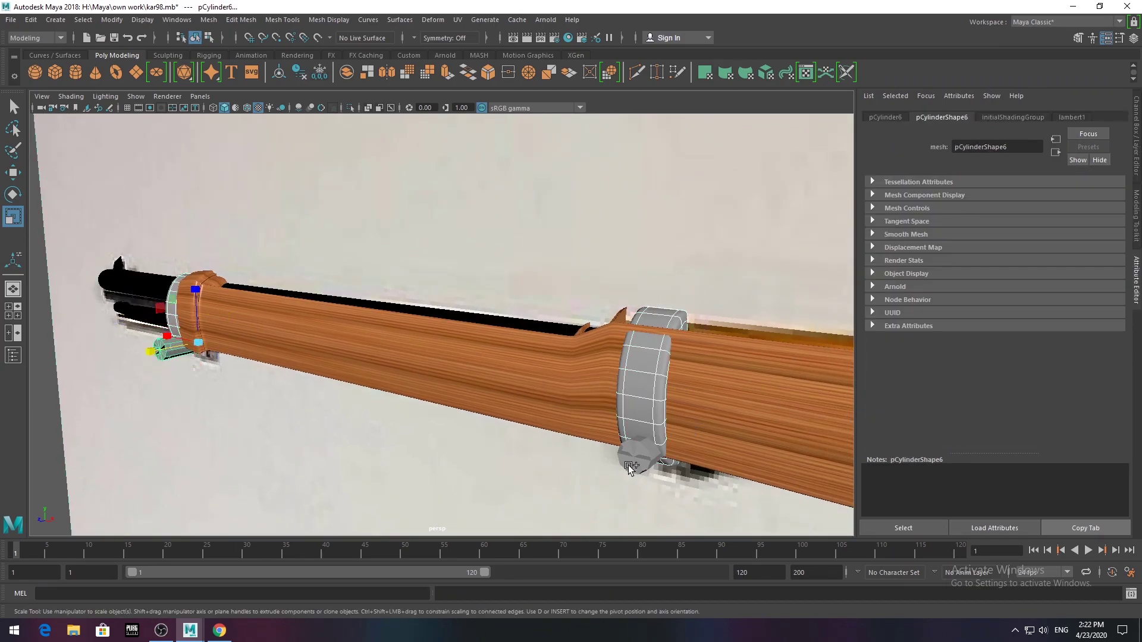
alt+middle_drag(172, 351, 612, 330)
shift+click(464, 269)
scroll(462, 267, down, 3)
click(589, 350)
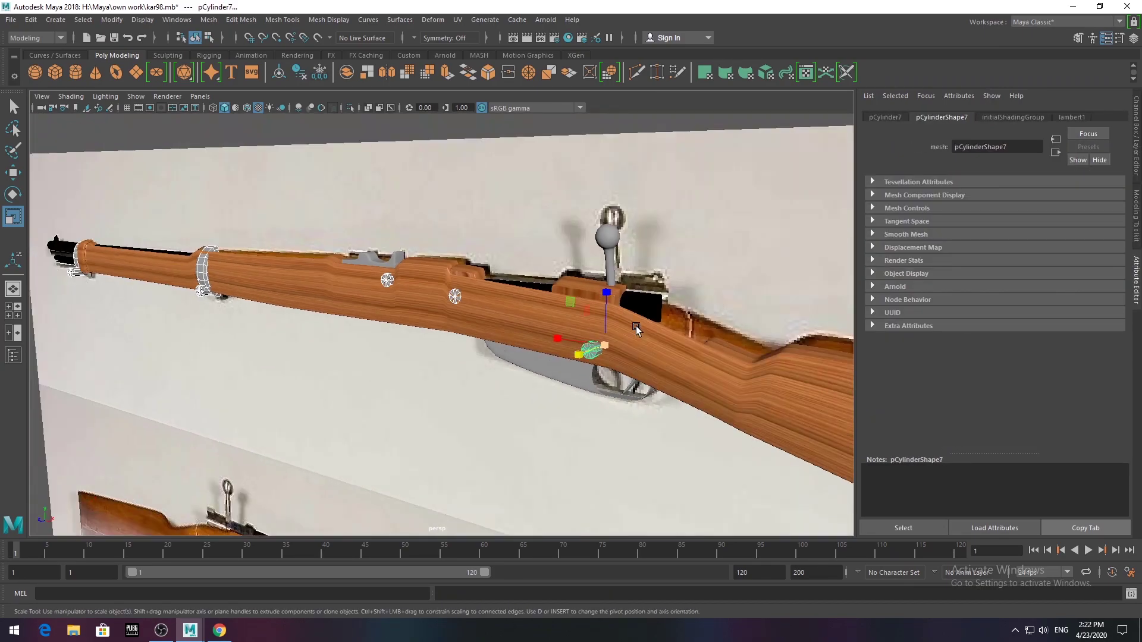
right_drag(610, 235, 595, 535)
click(423, 333)
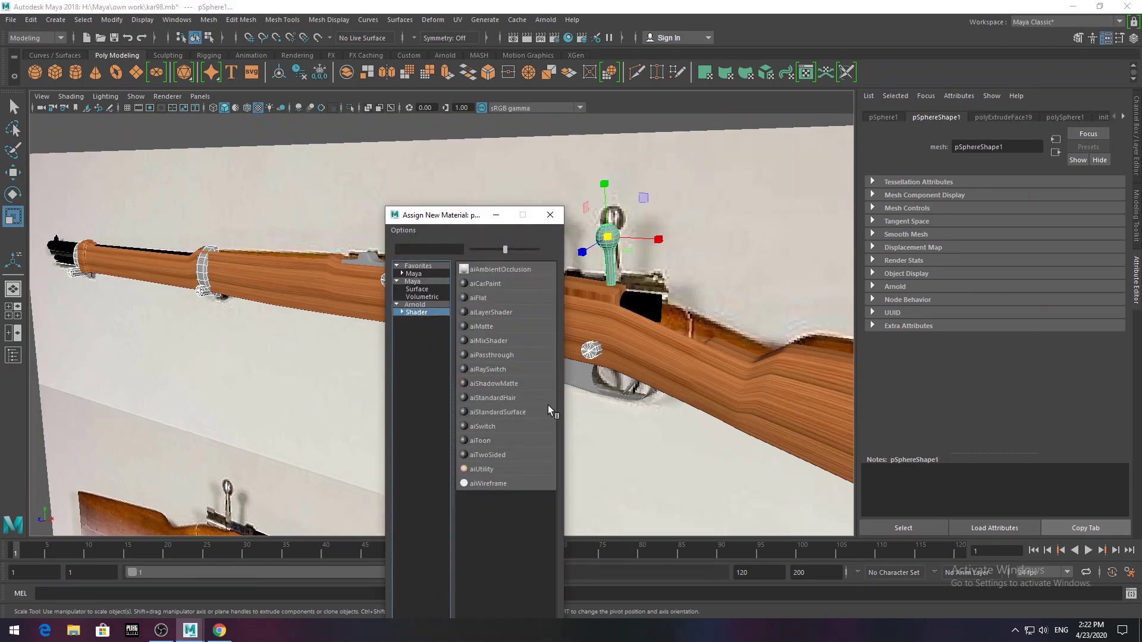
click(476, 413)
click(1088, 147)
mouse_move(1062, 262)
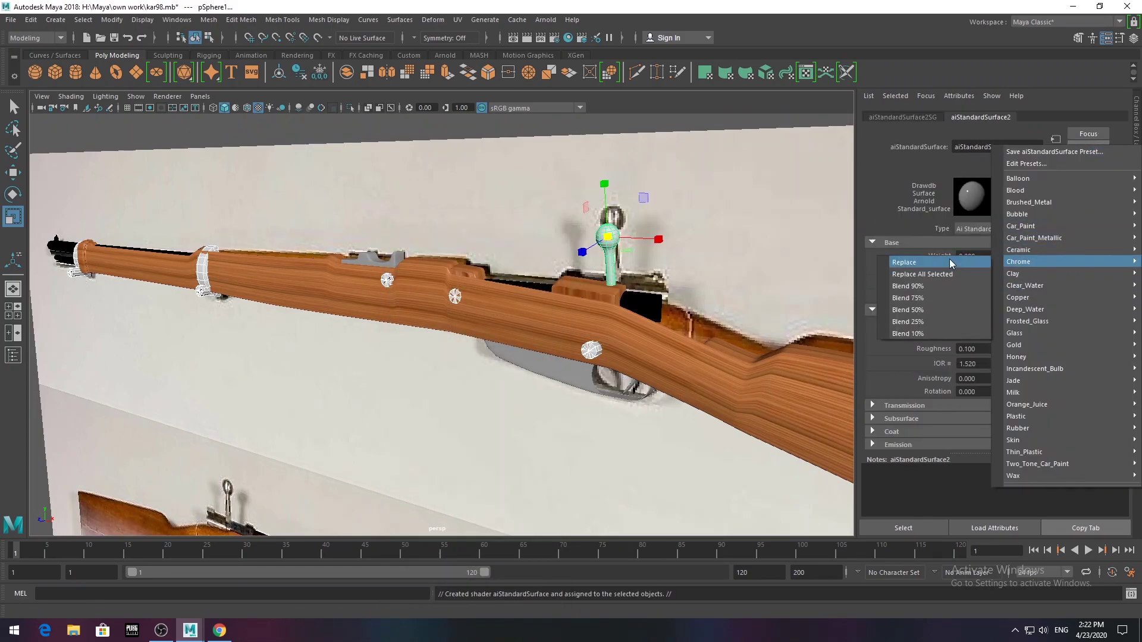
click(951, 263)
- Select the small screw head on the stock
scroll(535, 268, down, 5)
scroll(538, 248, up, 5)
scroll(505, 283, up, 5)
click(699, 258)
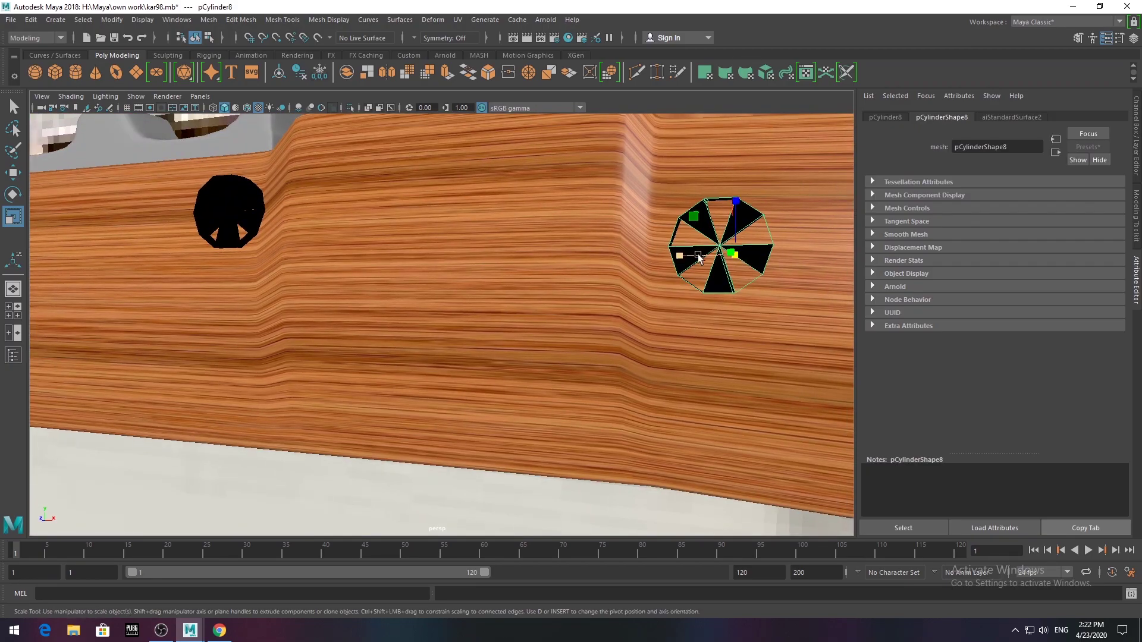
- Clear the selection and orbit to a straight side view of the rifle
scroll(417, 232, down, 5)
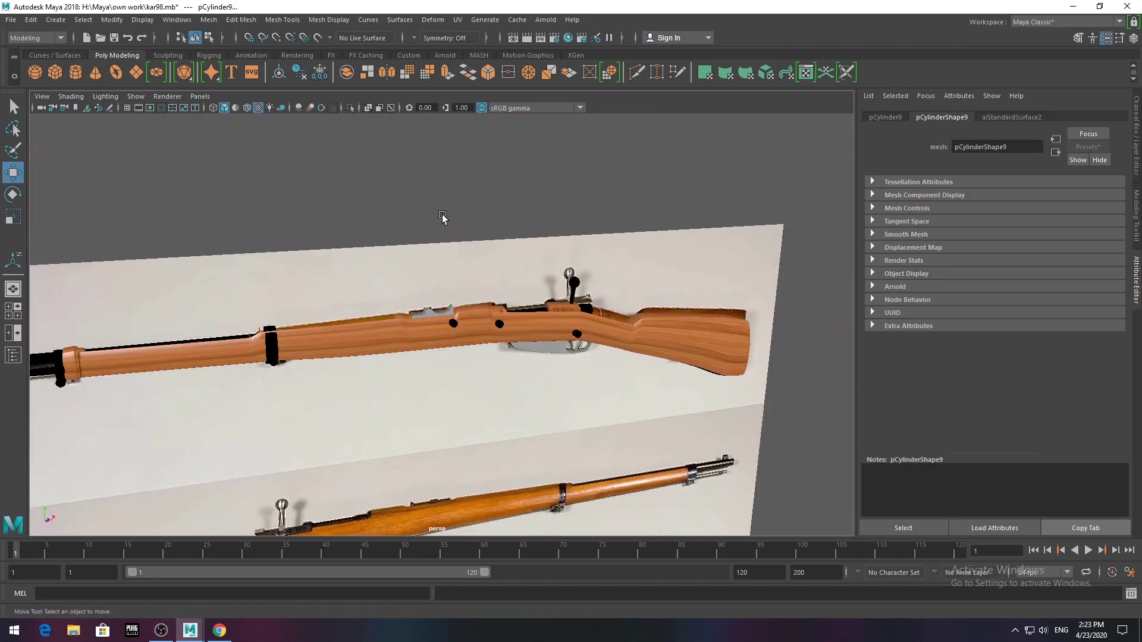
click(439, 219)
alt+drag(438, 220, 438, 224)
scroll(558, 303, up, 5)
scroll(559, 301, down, 2)
scroll(416, 298, down, 5)
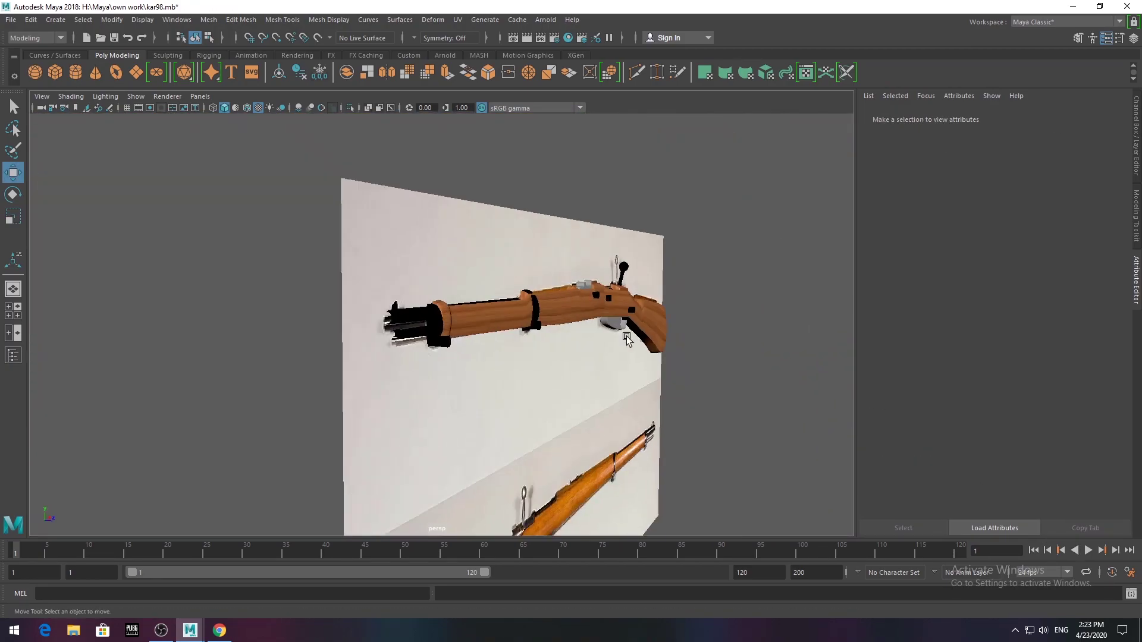
alt+drag(417, 297, 472, 133)
scroll(548, 191, down, 2)
scroll(564, 280, up, 3)
scroll(564, 277, up, 3)
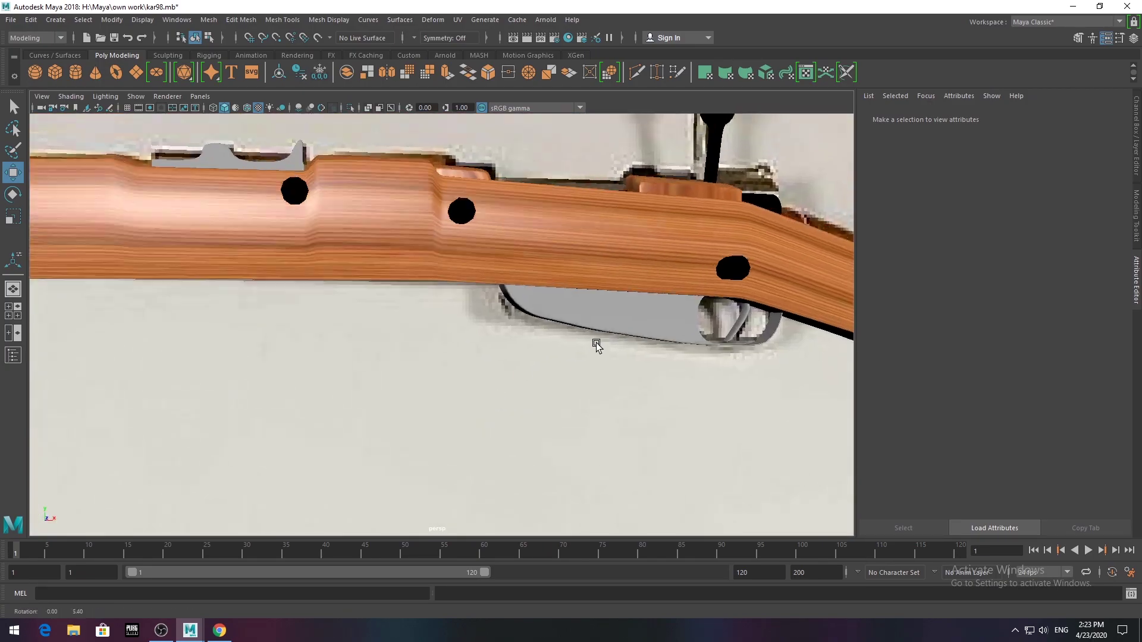
scroll(593, 339, up, 2)
- Give the trigger guard a new aiStandardSurface material with the Chrome preset
click(594, 333)
right_click(505, 288)
click(517, 564)
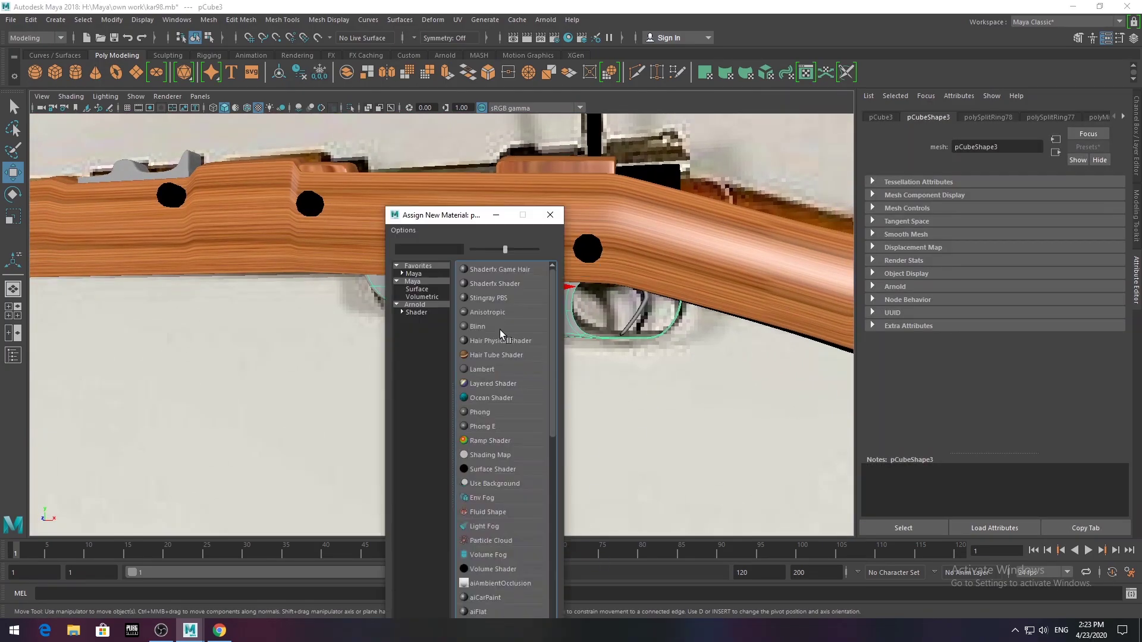
click(417, 312)
click(506, 410)
click(1088, 147)
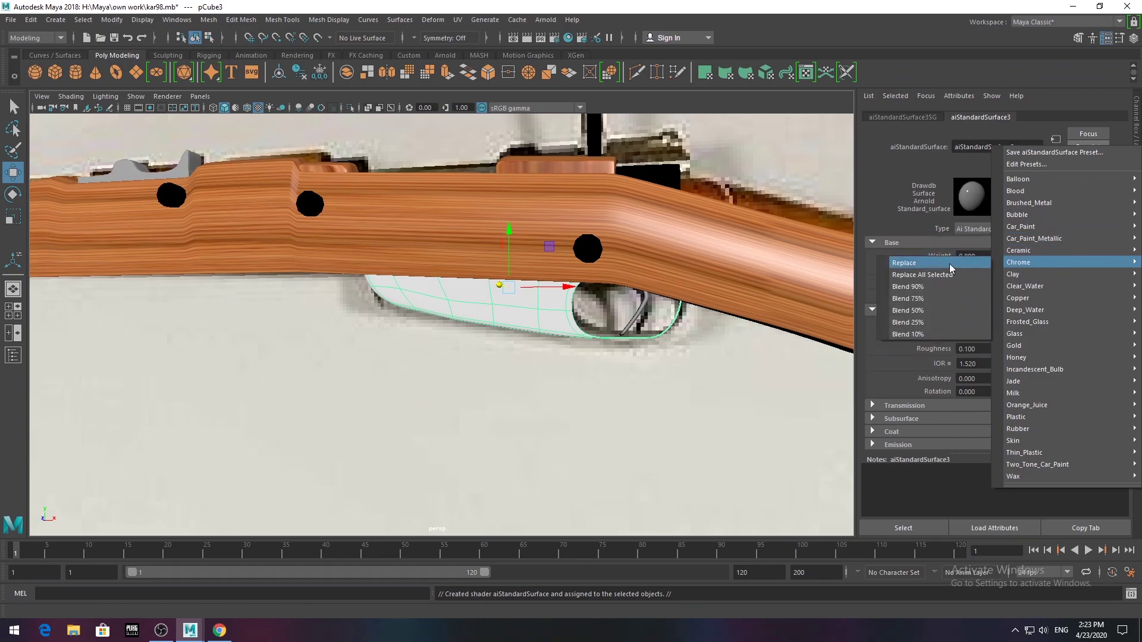
click(950, 264)
scroll(592, 344, down, 3)
- Give the rear sight block a new aiStandardSurface material with the Chrome preset
click(468, 332)
scroll(469, 331, up, 5)
click(422, 303)
right_click(433, 288)
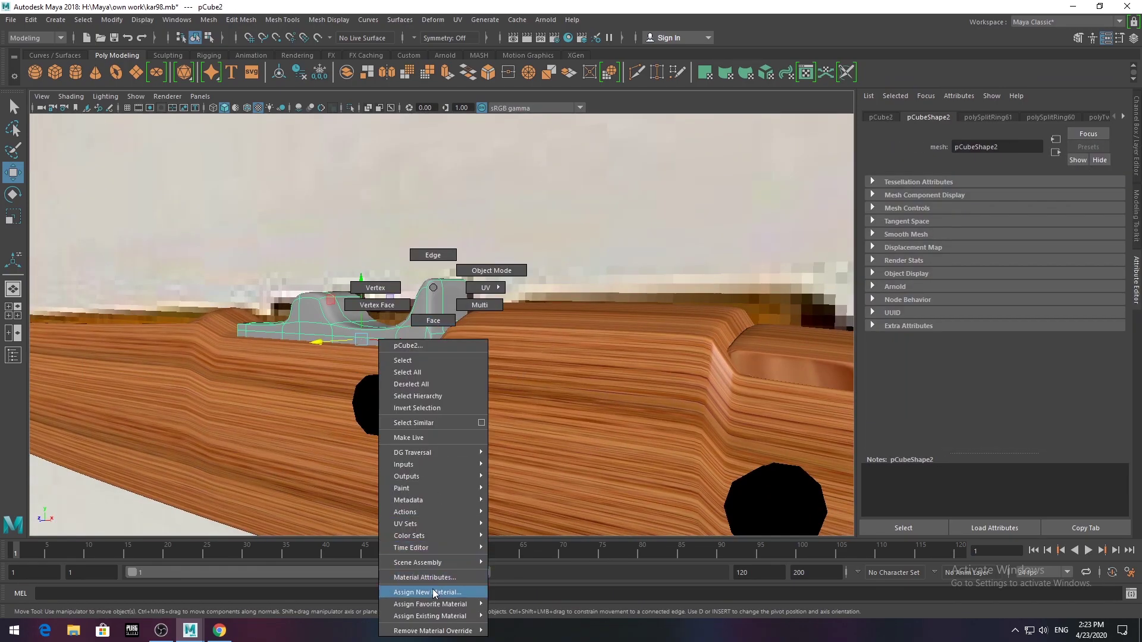
click(433, 593)
click(421, 313)
click(498, 412)
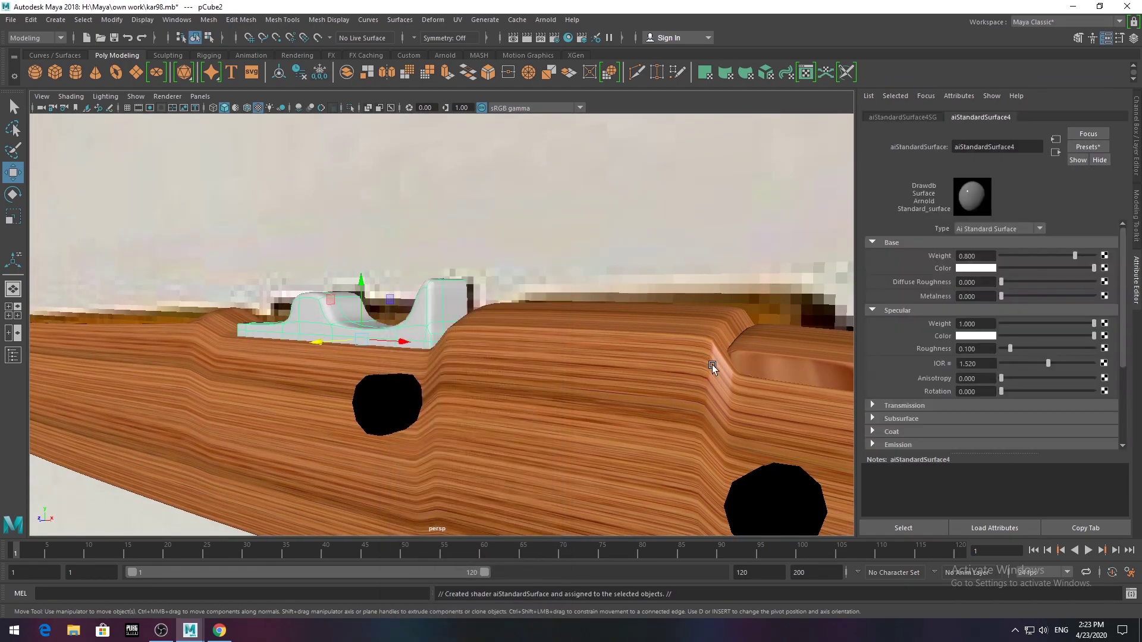
click(1096, 146)
mouse_move(1019, 262)
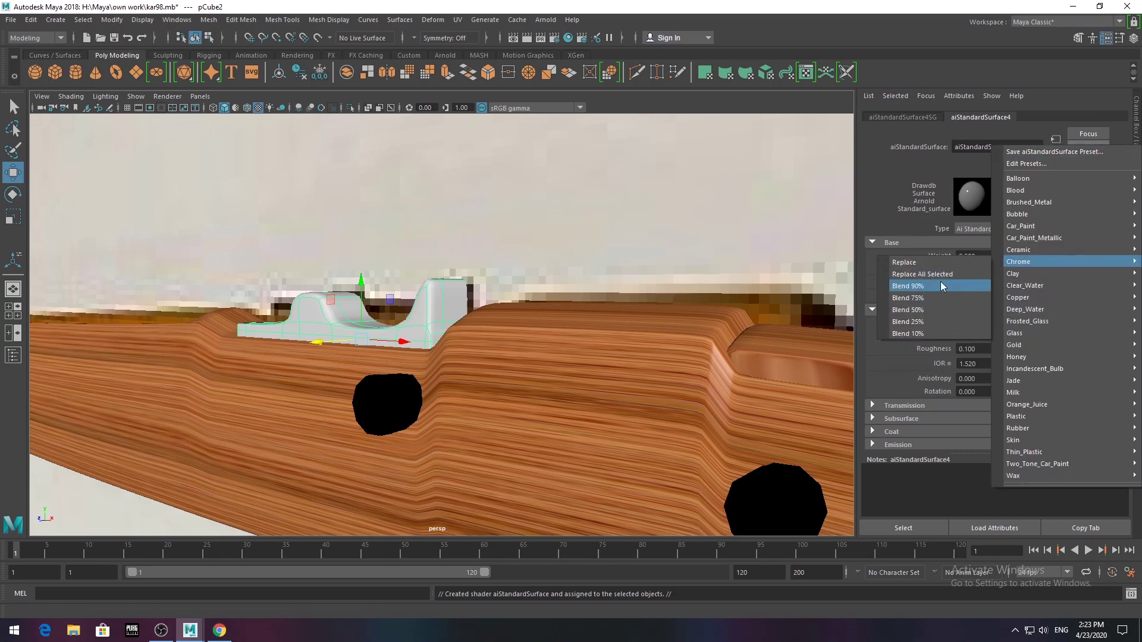
click(926, 266)
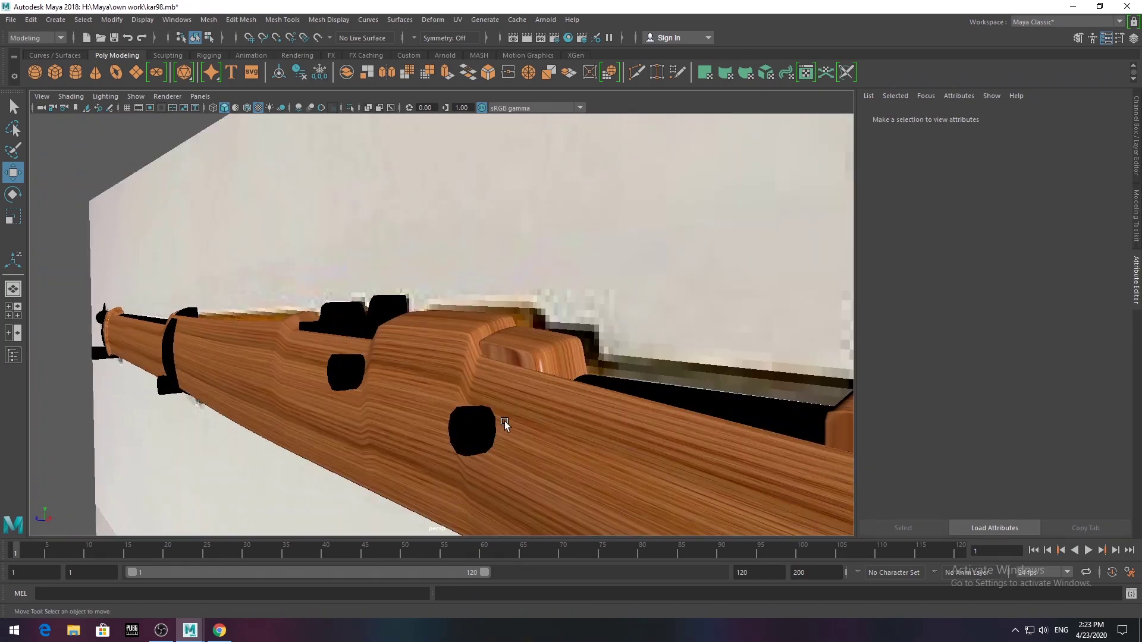
- Give the trigger a new aiStandardSurface material and open its Chrome presets
alt+drag(505, 421, 333, 357)
click(452, 262)
right_drag(434, 280, 427, 581)
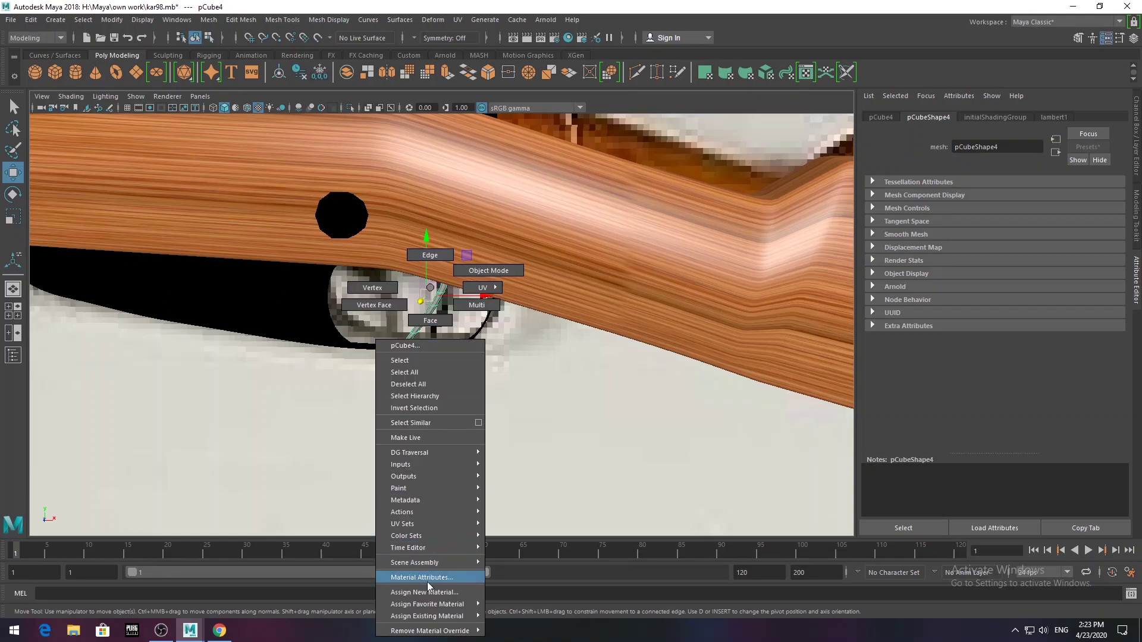
click(441, 314)
click(505, 419)
click(1088, 147)
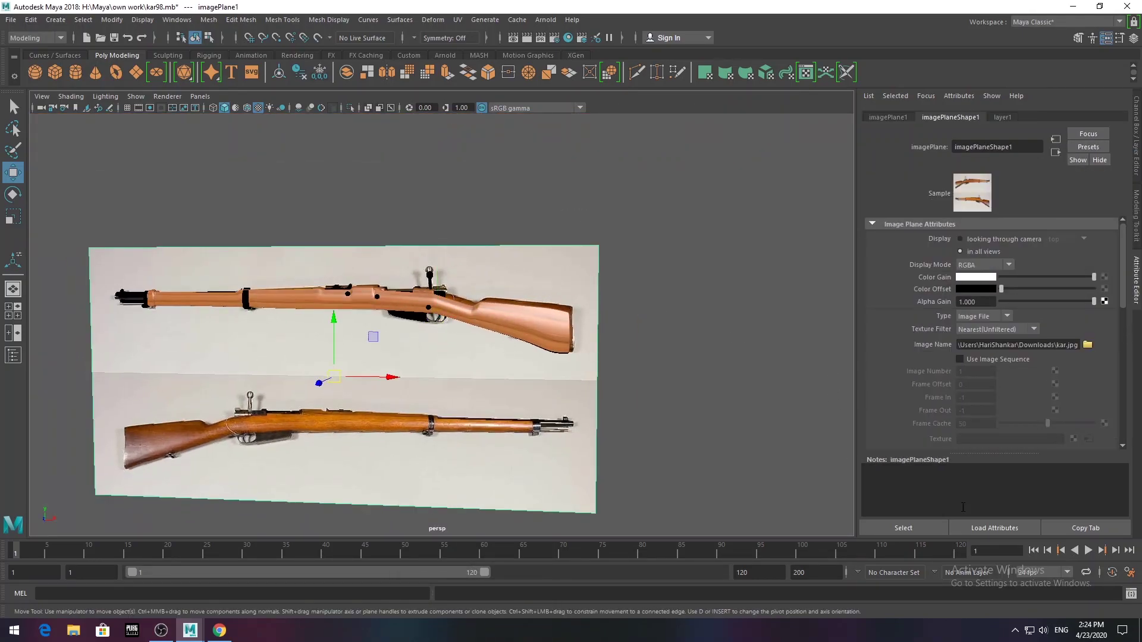
- Hide layer1 holding the reference image plane
key(ctrl+a)
click(989, 456)
click(484, 345)
scroll(664, 346, up, 5)
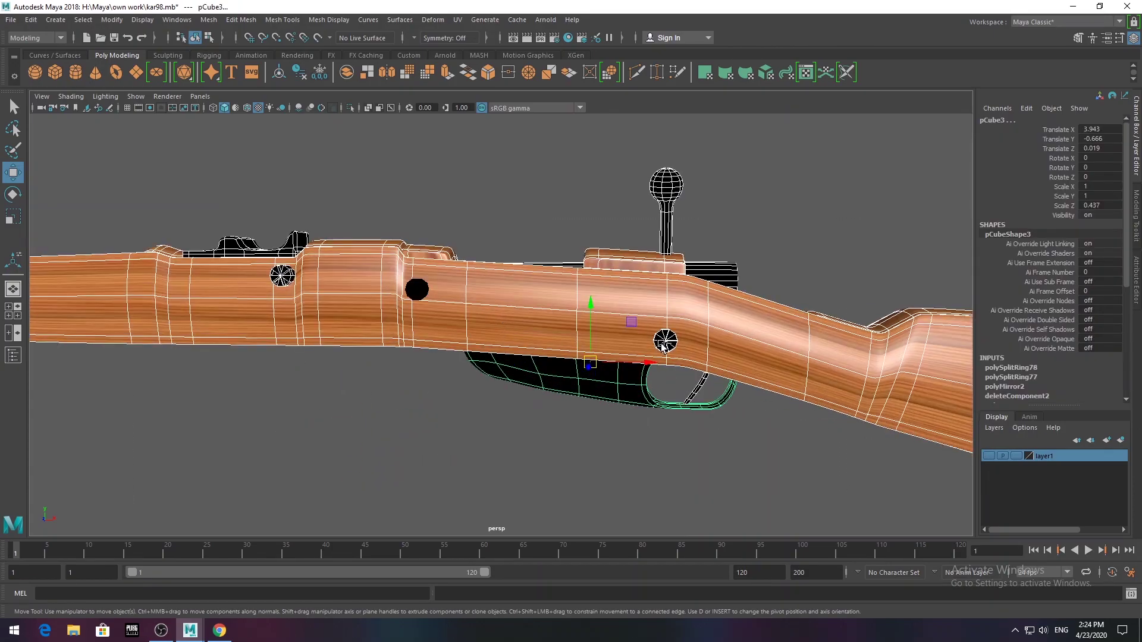
scroll(664, 347, down, 2)
- Pan and orbit around the textured rifle to review it
alt+middle_drag(446, 311, 467, 357)
scroll(343, 352, down, 3)
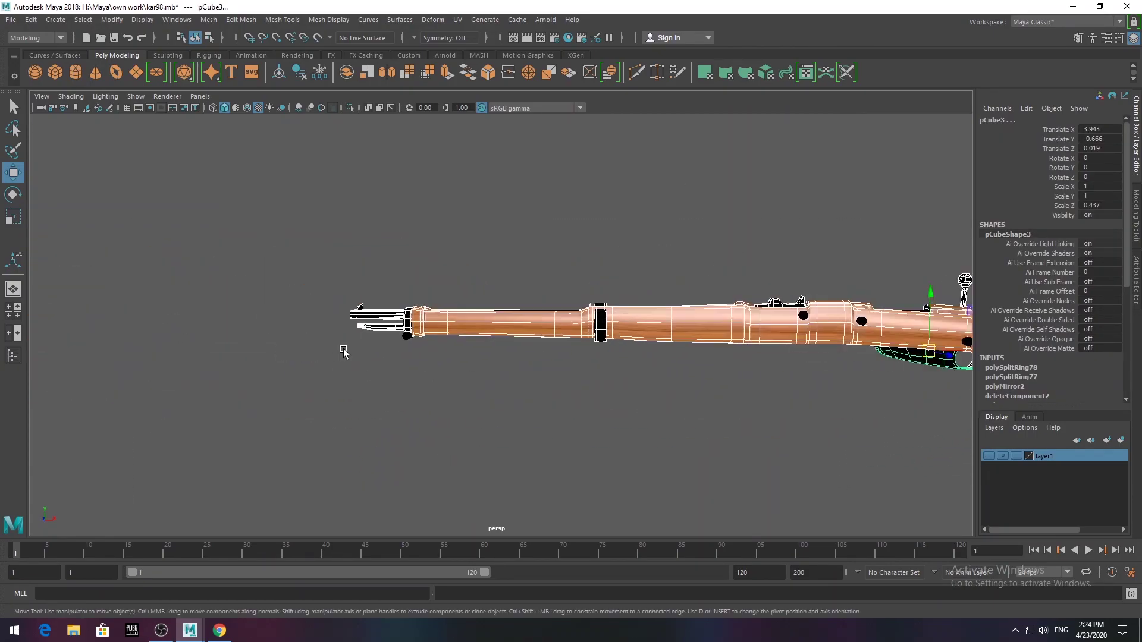
alt+drag(343, 352, 484, 360)
scroll(523, 438, up, 3)
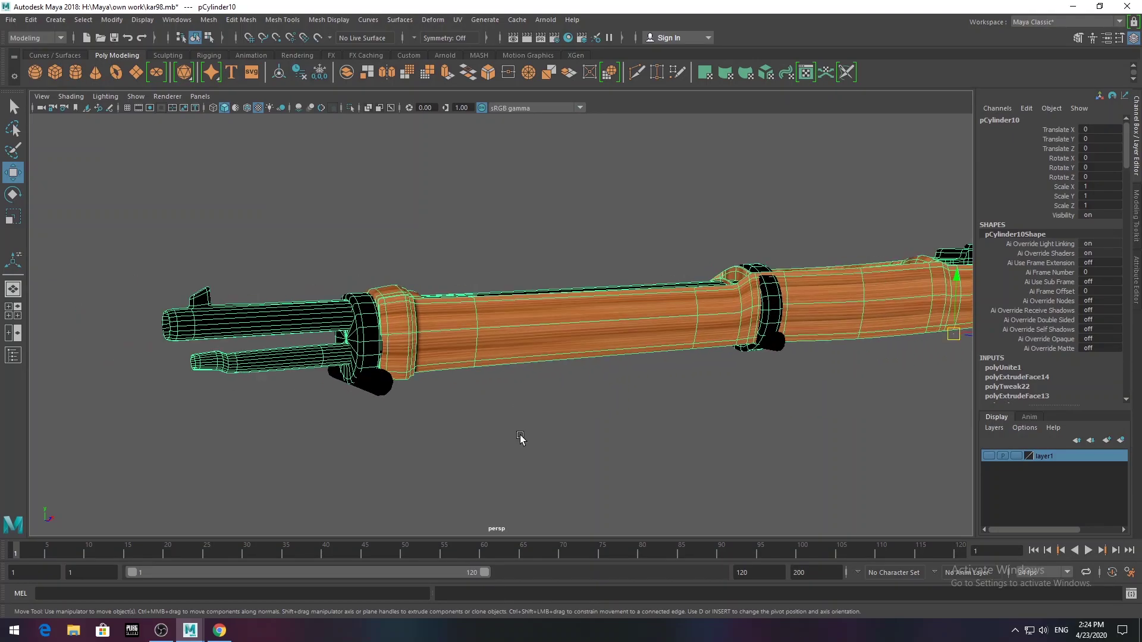
click(592, 388)
scroll(592, 388, down, 4)
scroll(592, 388, down, 2)
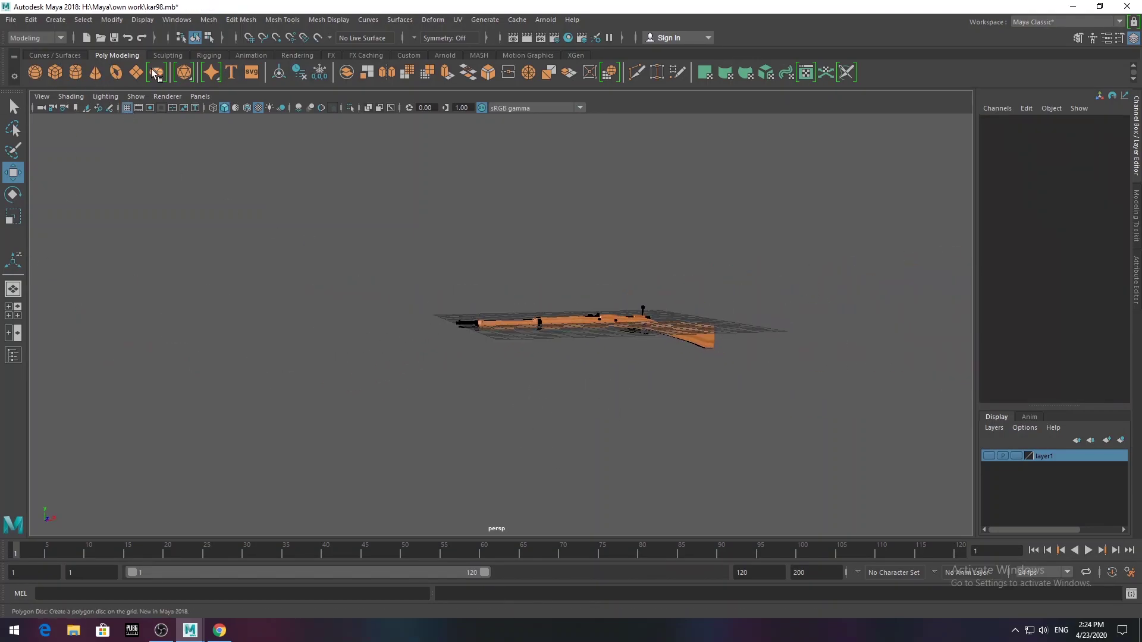
- Select the ground plane and stretch it wider along X
click(456, 303)
drag(595, 326, 863, 345)
scroll(1066, 398, down, 1)
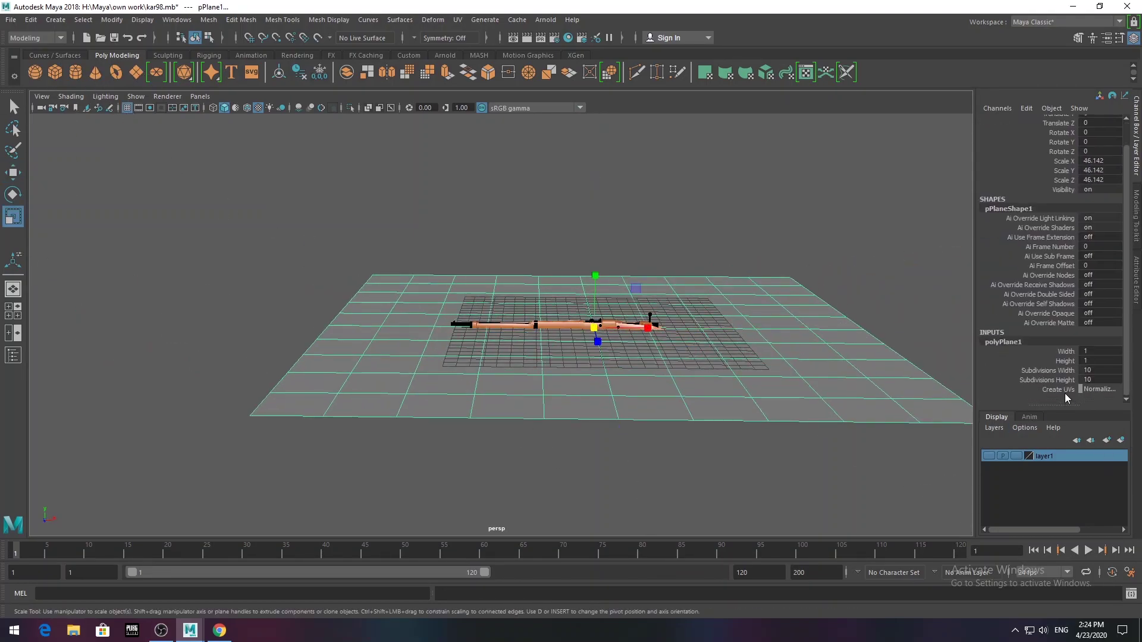
click(695, 273)
scroll(678, 297, down, 2)
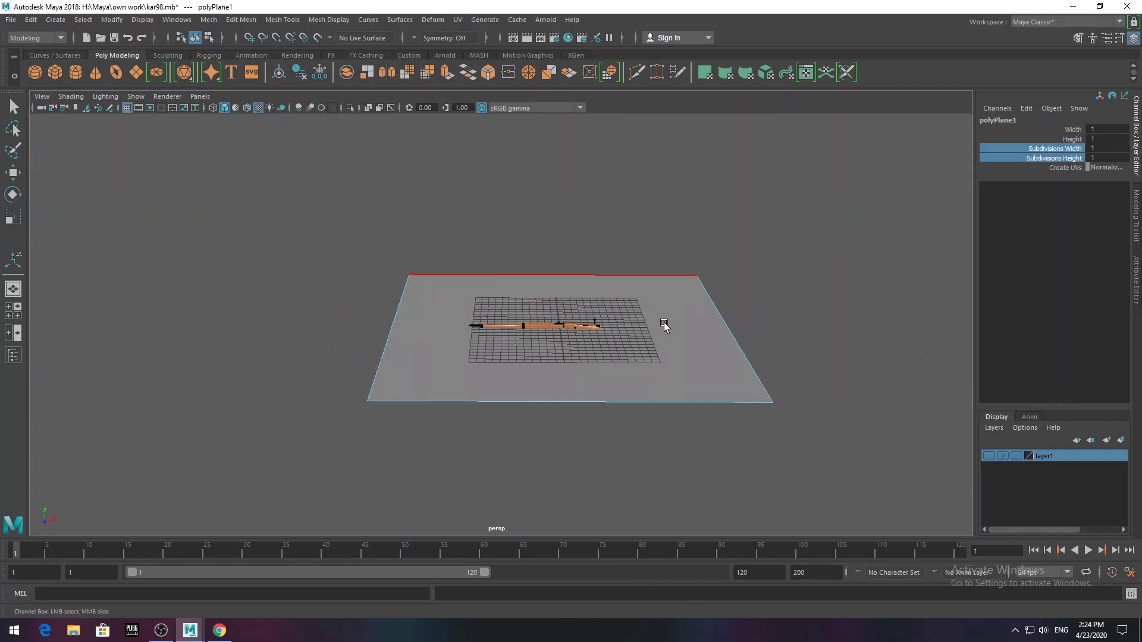
click(663, 324)
key(r)
mouse_move(613, 328)
mouse_down()
mouse_move(566, 335)
mouse_move(588, 333)
mouse_up()
- Extrude the plane's far edge up into a back wall and bevel the corner
key(F10)
click(661, 251)
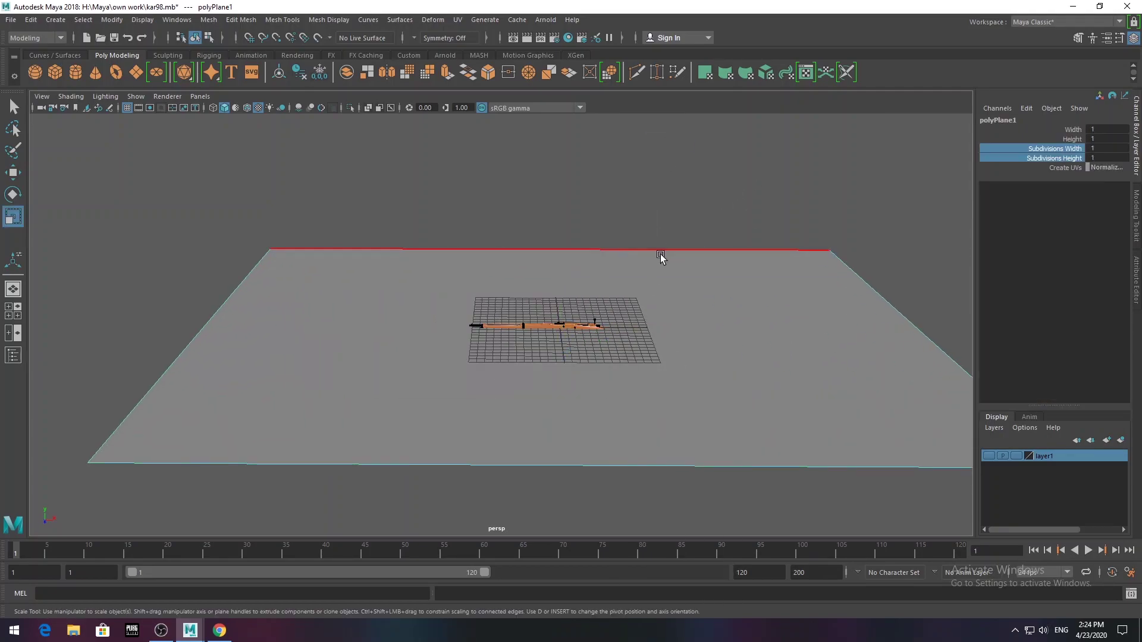
key(ctrl+e)
drag(549, 220, 561, 111)
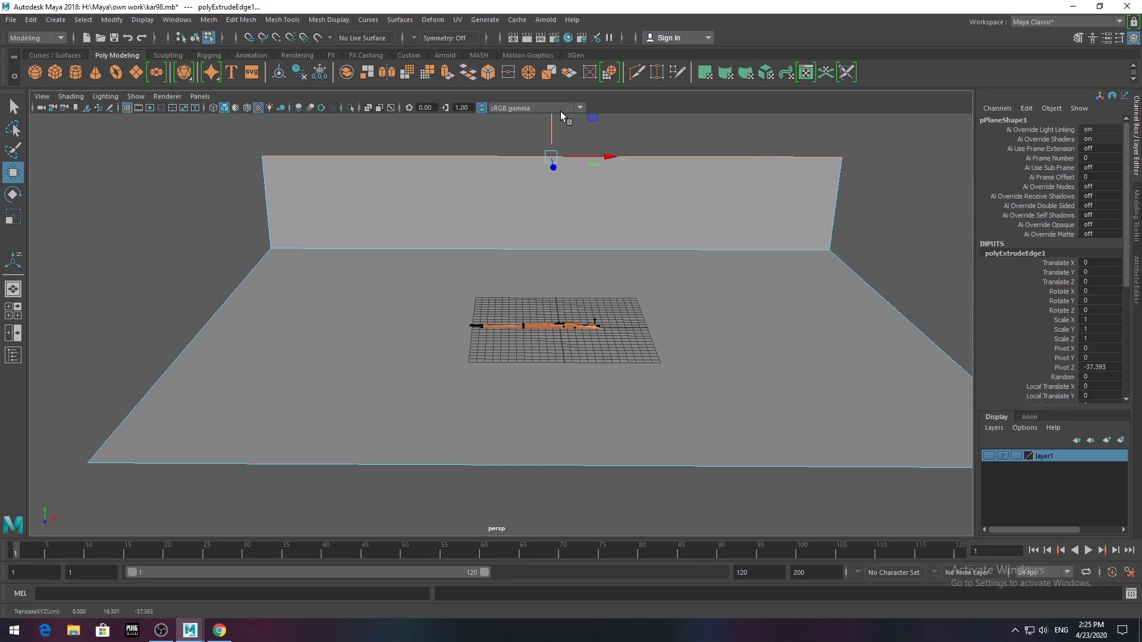
click(400, 19)
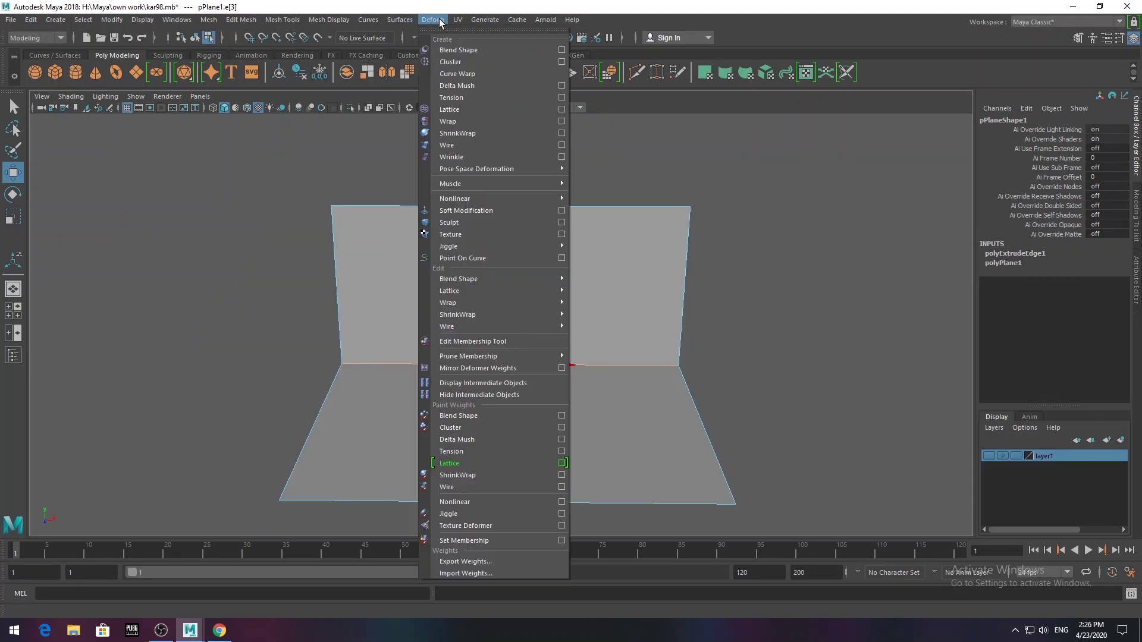
click(254, 63)
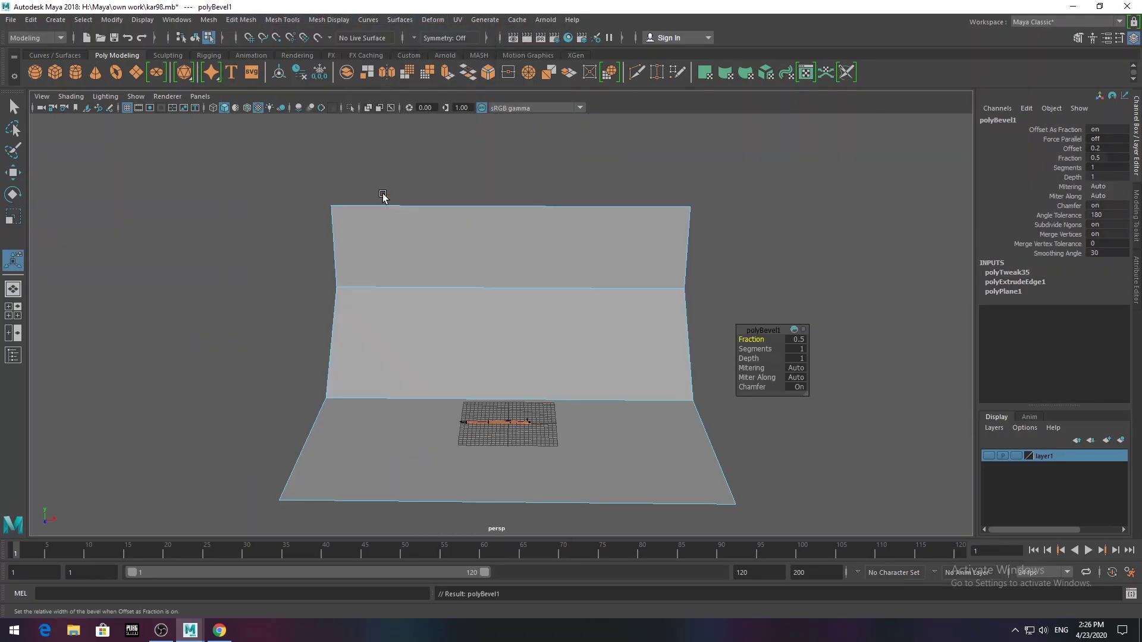
- Return the plane to object mode and lower it beneath the rifle
alt+drag(759, 349, 583, 311)
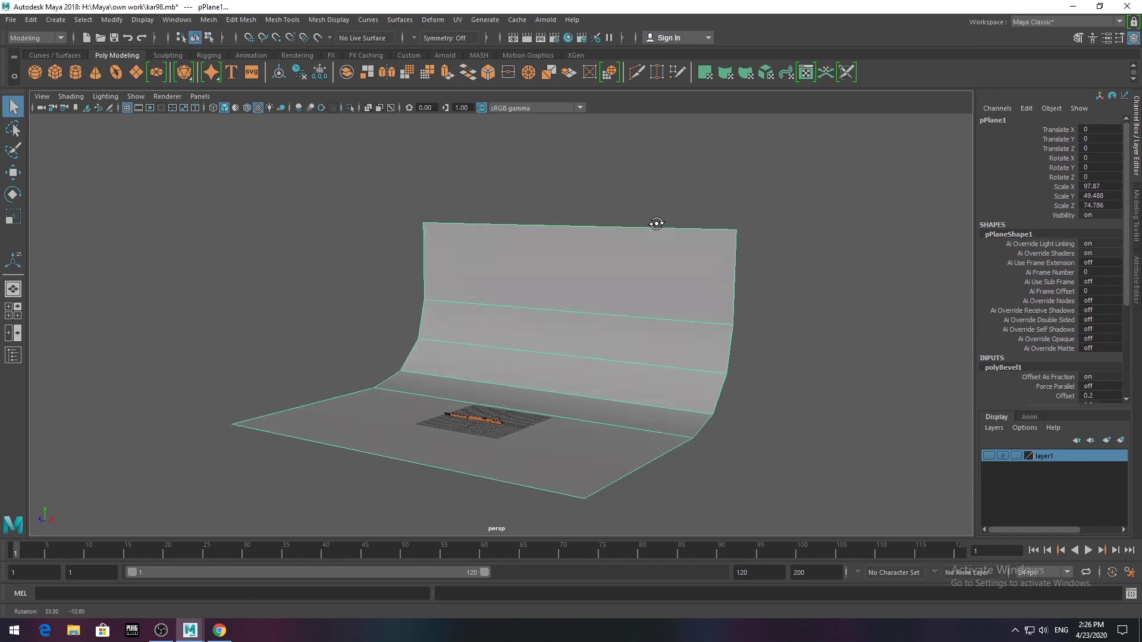
right_click(615, 287)
click(662, 237)
key(w)
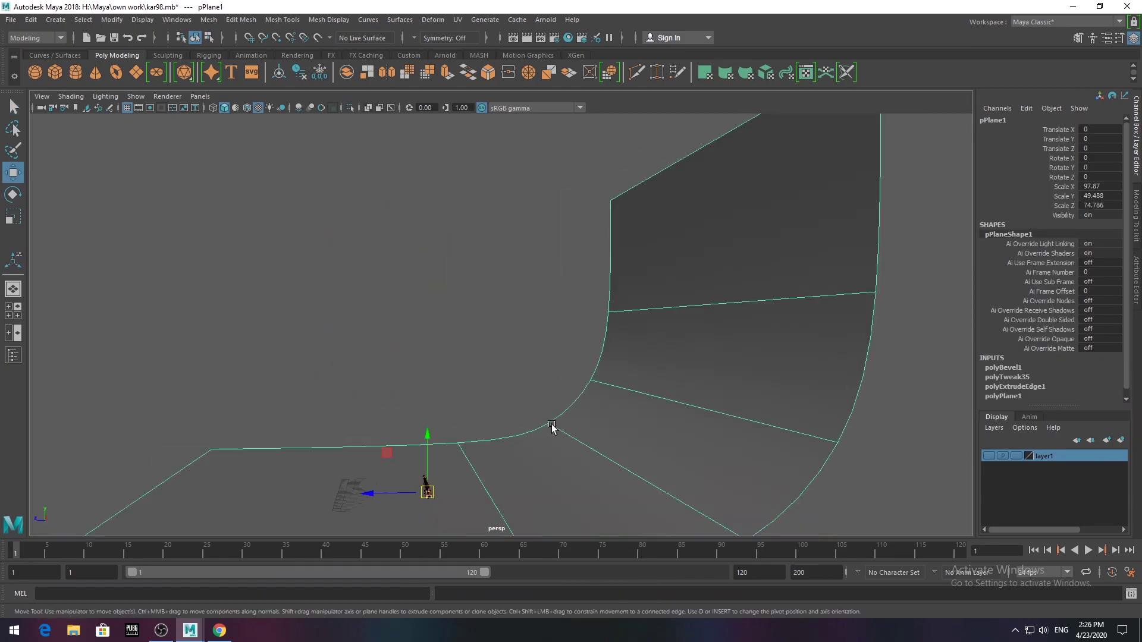
drag(456, 446, 521, 486)
- Adjust the backdrop's height so the rifle rests on its floor
scroll(521, 486, up, 5)
scroll(364, 420, up, 3)
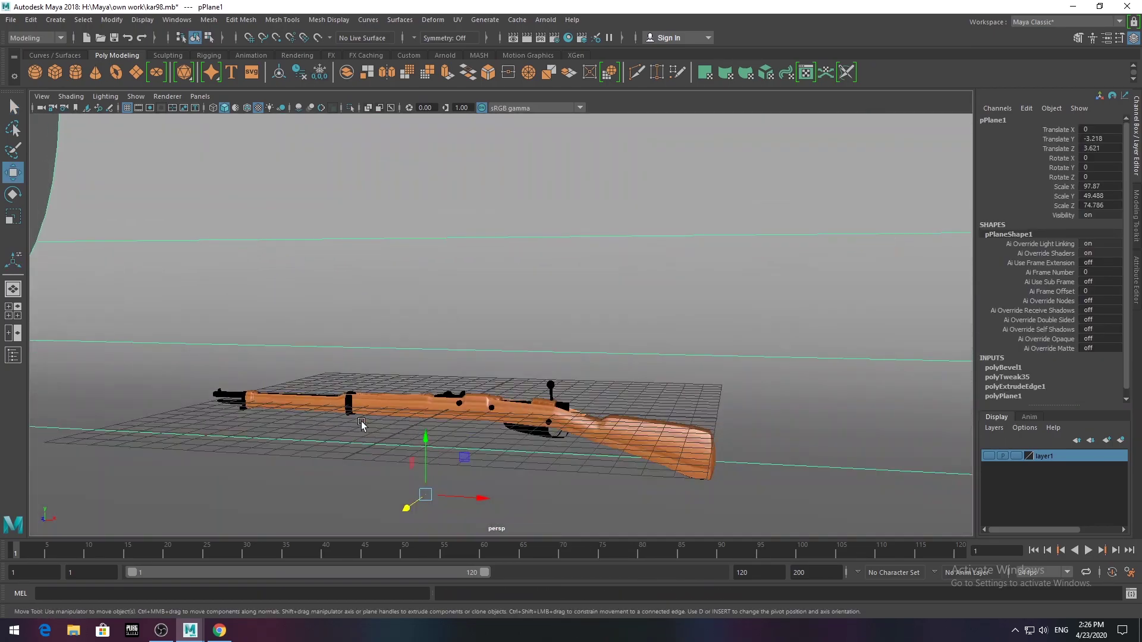
alt+right_drag(127, 133, 421, 409)
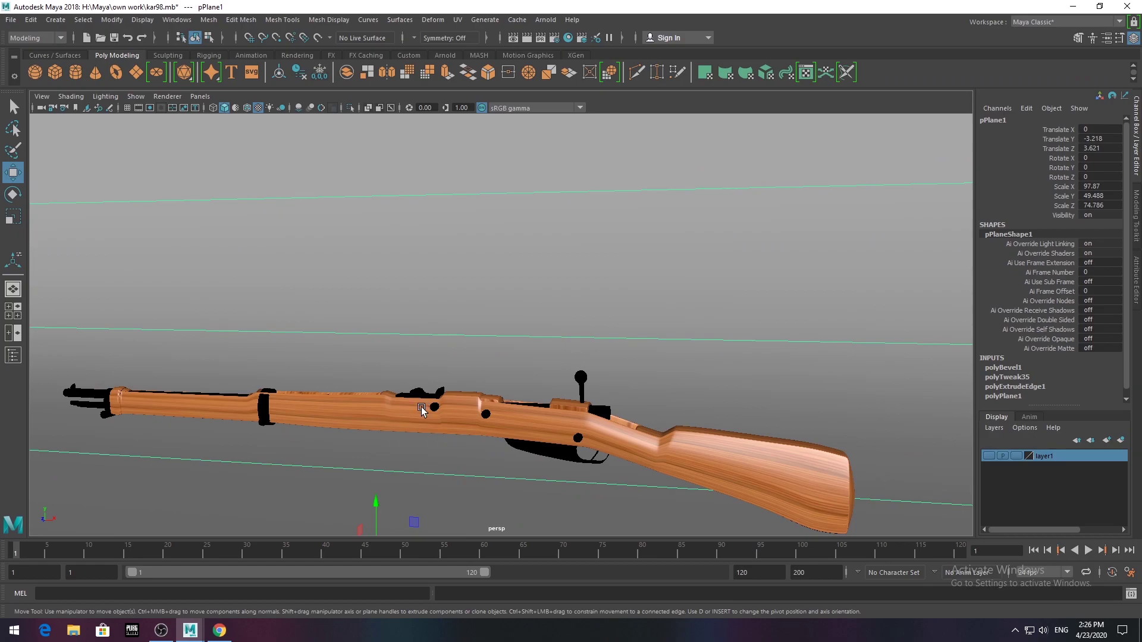
middle_drag(421, 409, 416, 428)
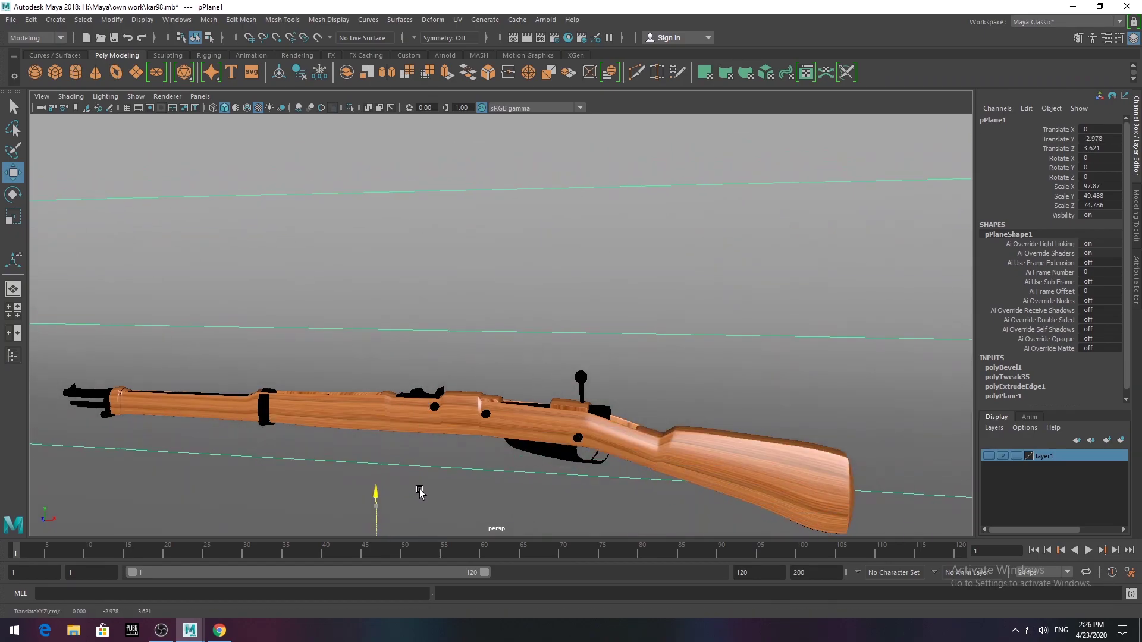
scroll(446, 387, down, 3)
scroll(478, 372, down, 2)
scroll(478, 372, up, 2)
mouse_move(477, 373)
alt+mouse_down()
mouse_move(613, 387)
mouse_move(556, 341)
mouse_move(675, 318)
alt+mouse_up()
scroll(675, 319, down, 4)
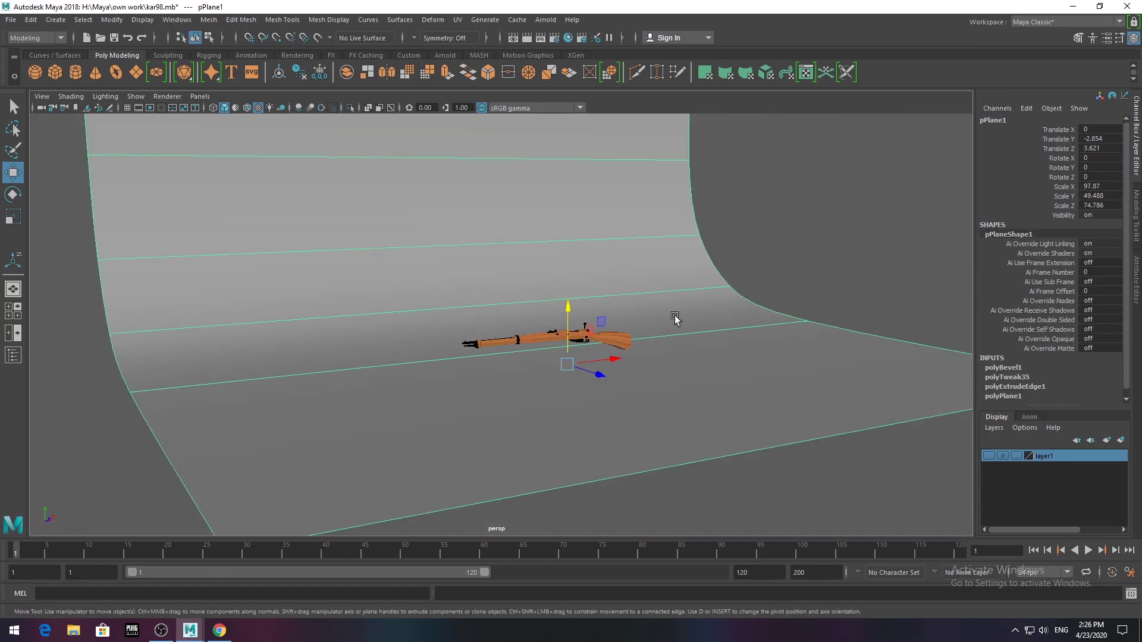
- Scale the backdrop much wider along X, to about 241.627
key(r)
drag(616, 359, 652, 370)
scroll(633, 358, up, 4)
scroll(651, 370, up, 2)
alt+drag(580, 322, 586, 314)
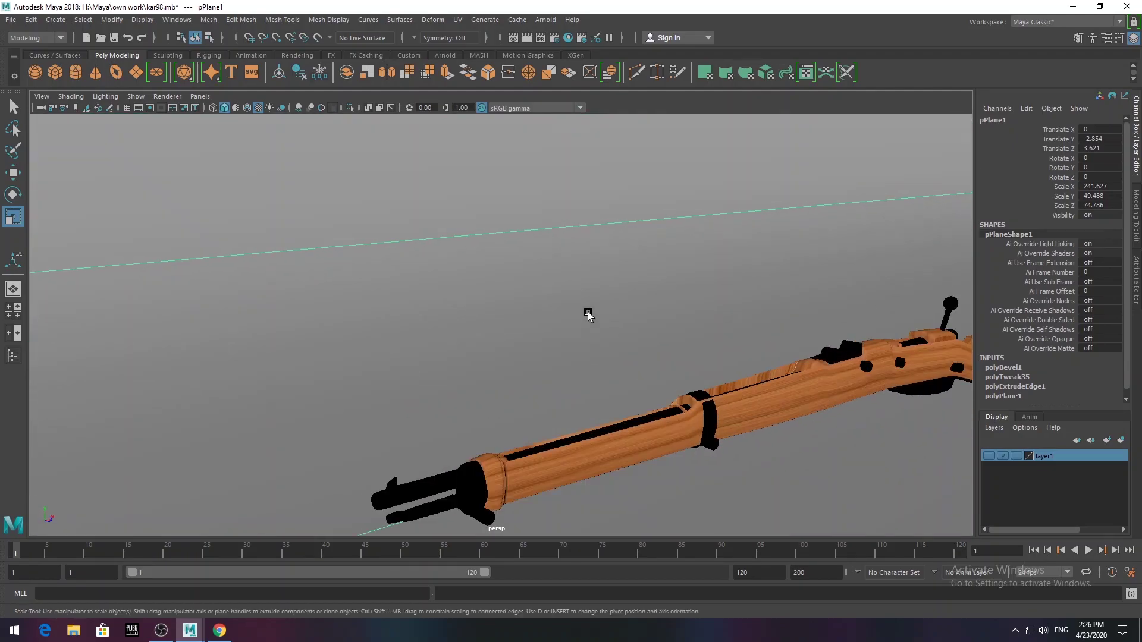
scroll(531, 271, down, 5)
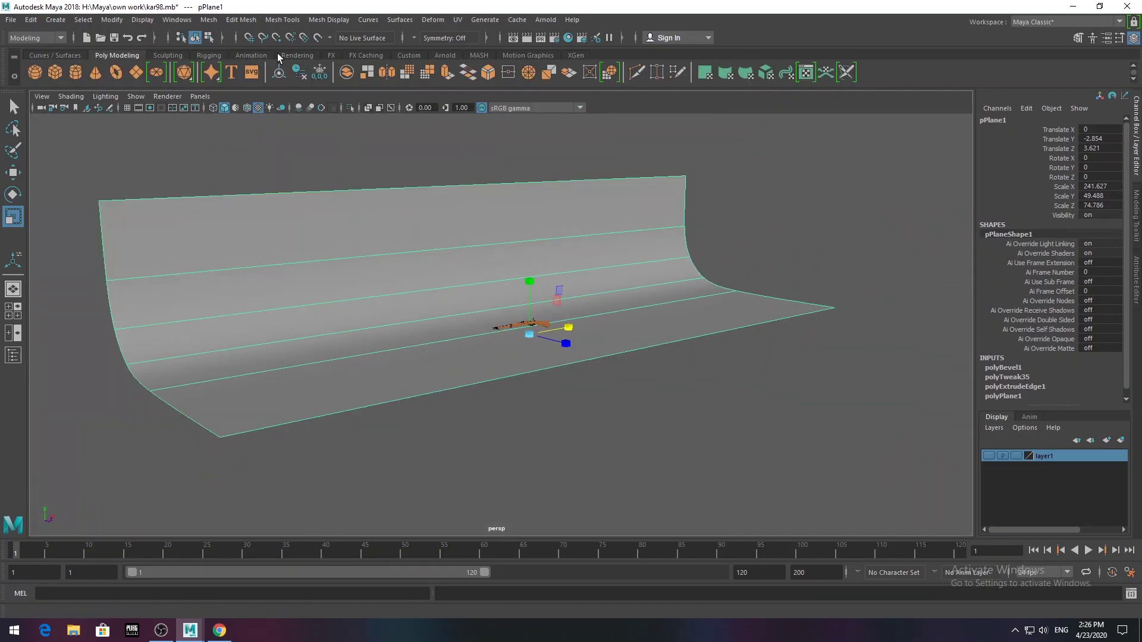
- Add an area light, enlarge it to 13.889, and position and angle it toward the rifle
click(118, 74)
scroll(570, 319, up, 2)
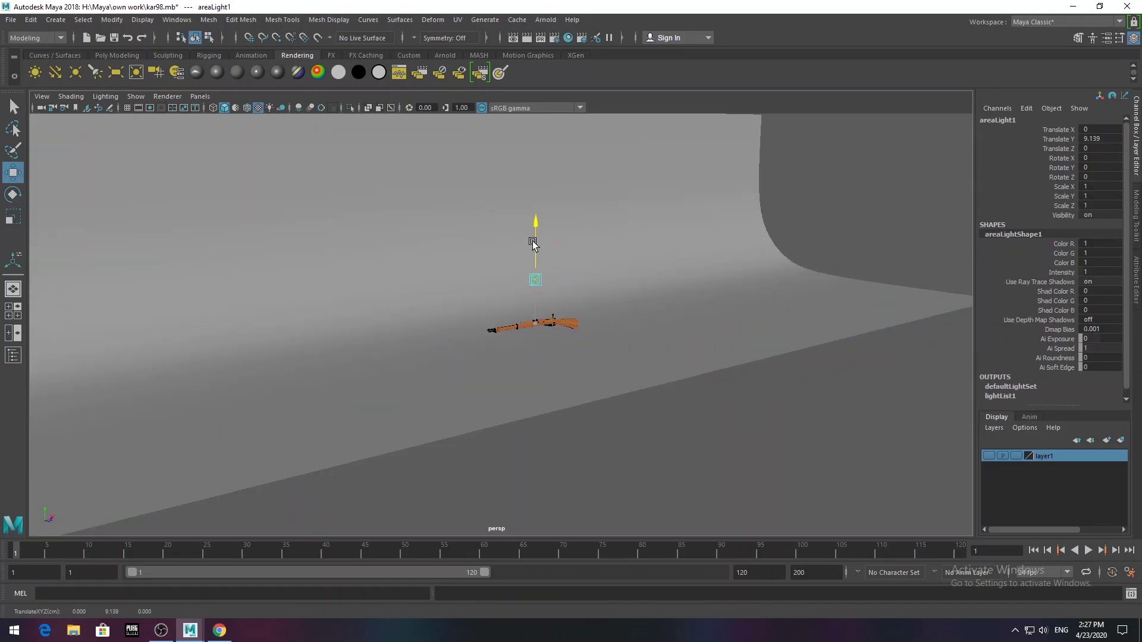
key(7)
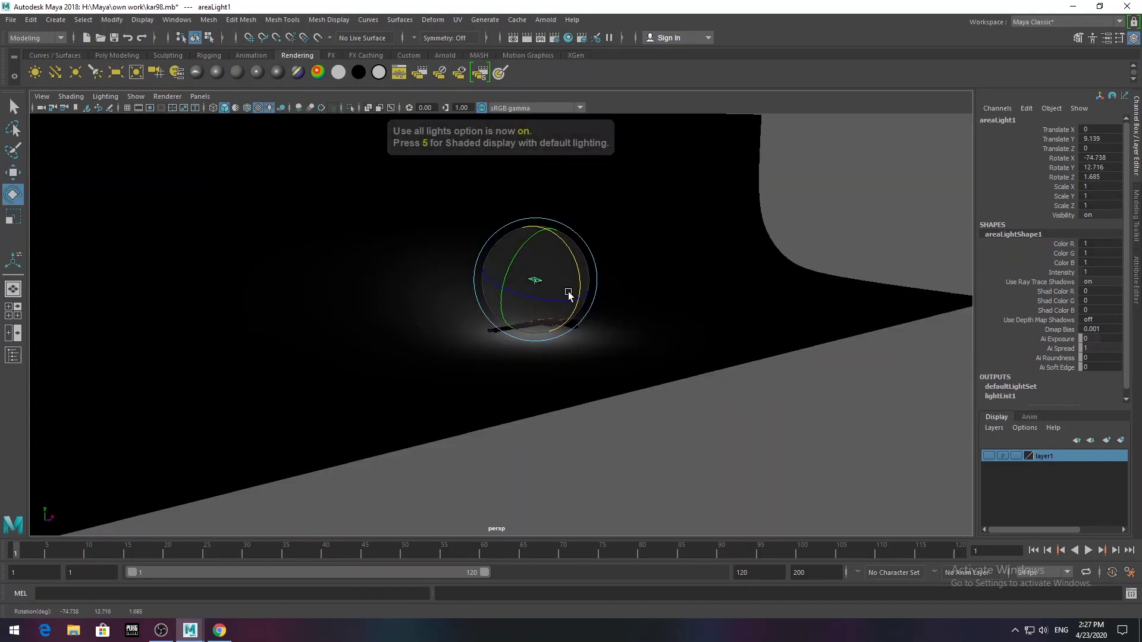
scroll(574, 288, up, 2)
key(r)
drag(582, 221, 892, 257)
key(w)
mouse_move(592, 169)
mouse_down()
mouse_move(633, 173)
mouse_move(618, 198)
mouse_move(695, 200)
mouse_up()
key(e)
key(w)
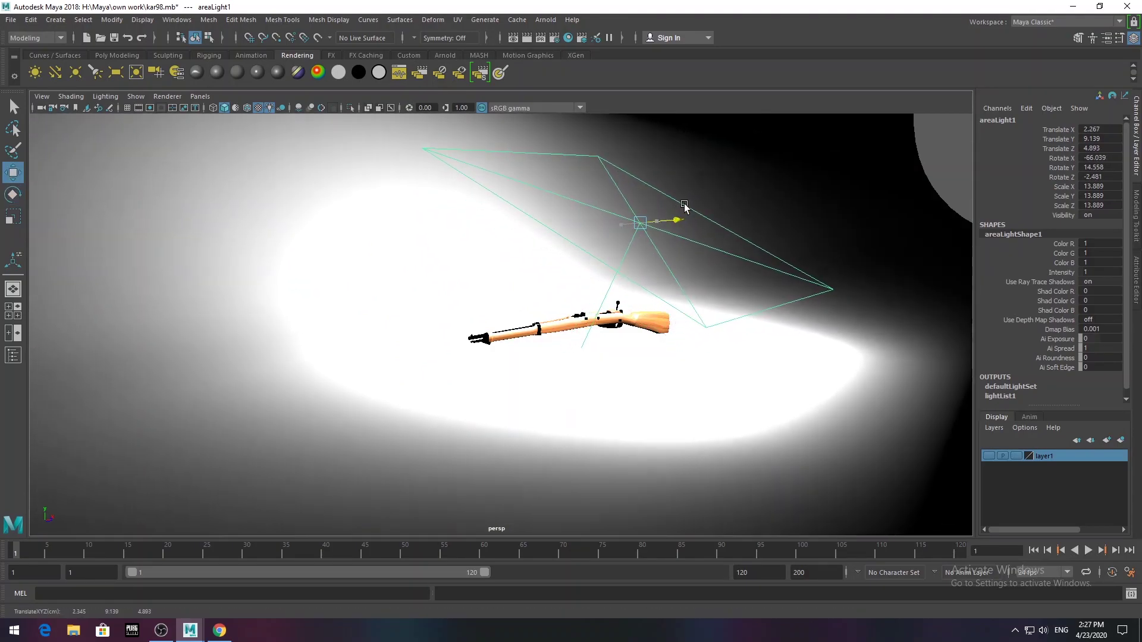
- Raise the area light's intensity to 10 and check its shadow and Arnold settings
key(ctrl+a)
drag(1005, 255, 1104, 254)
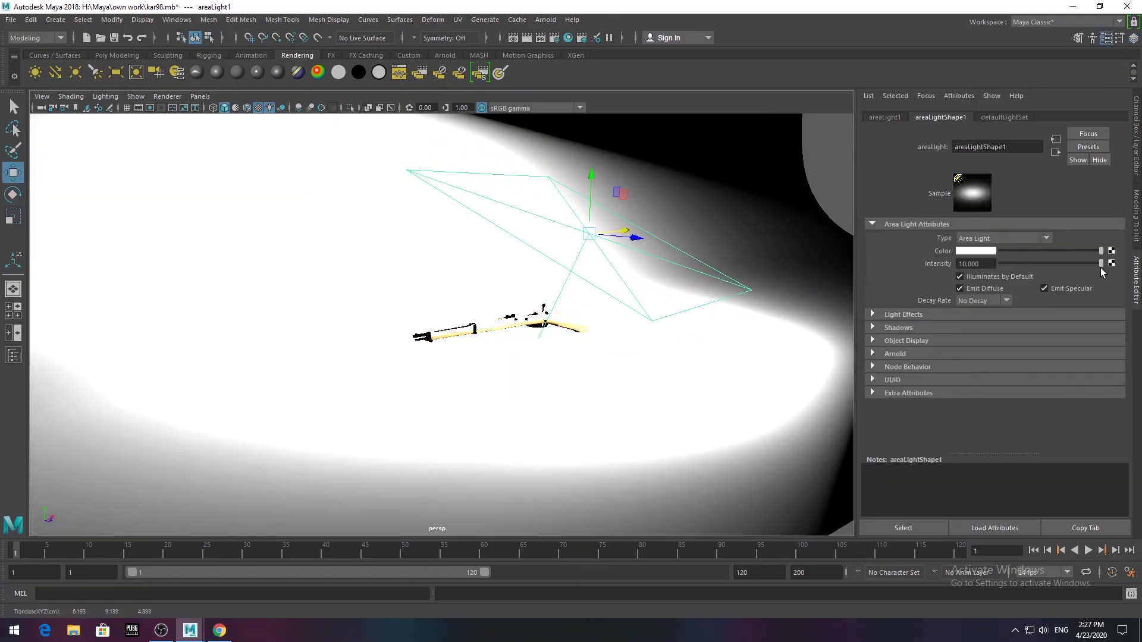
click(892, 330)
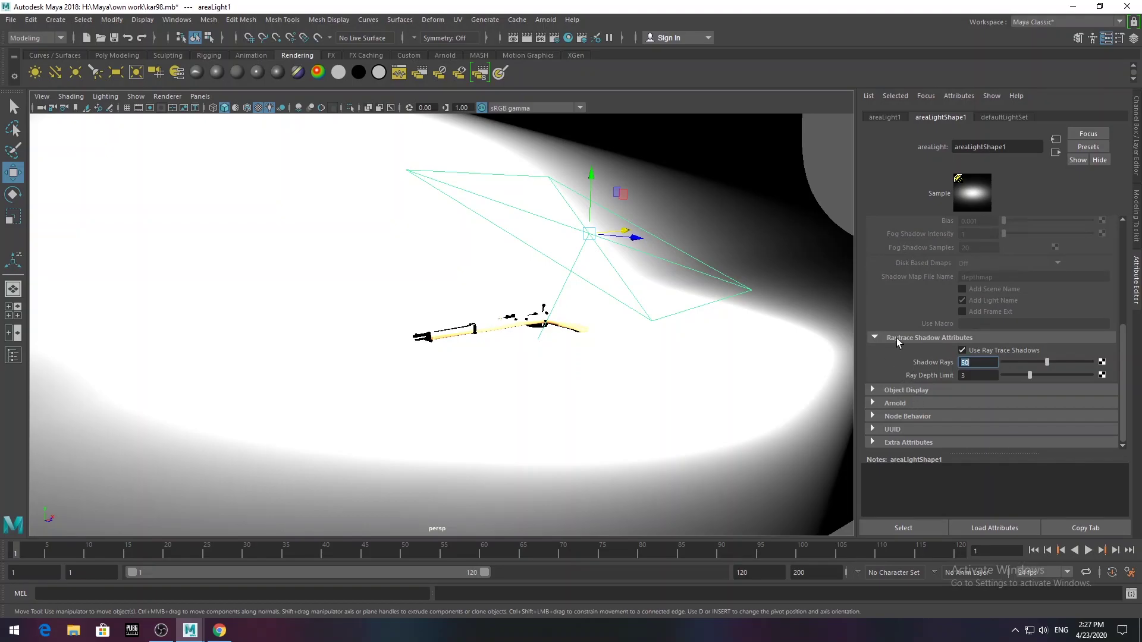
click(898, 338)
click(898, 404)
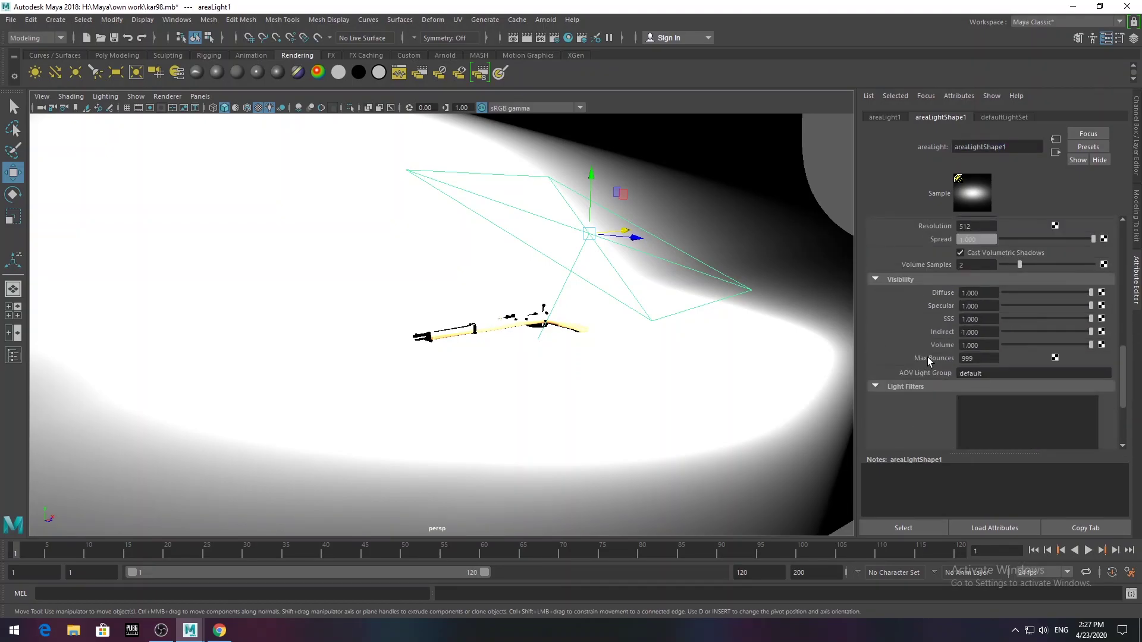
- Select the backdrop plane and orbit around the lit rifle
click(595, 381)
scroll(603, 375, up, 5)
scroll(604, 375, up, 4)
alt+drag(604, 375, 543, 313)
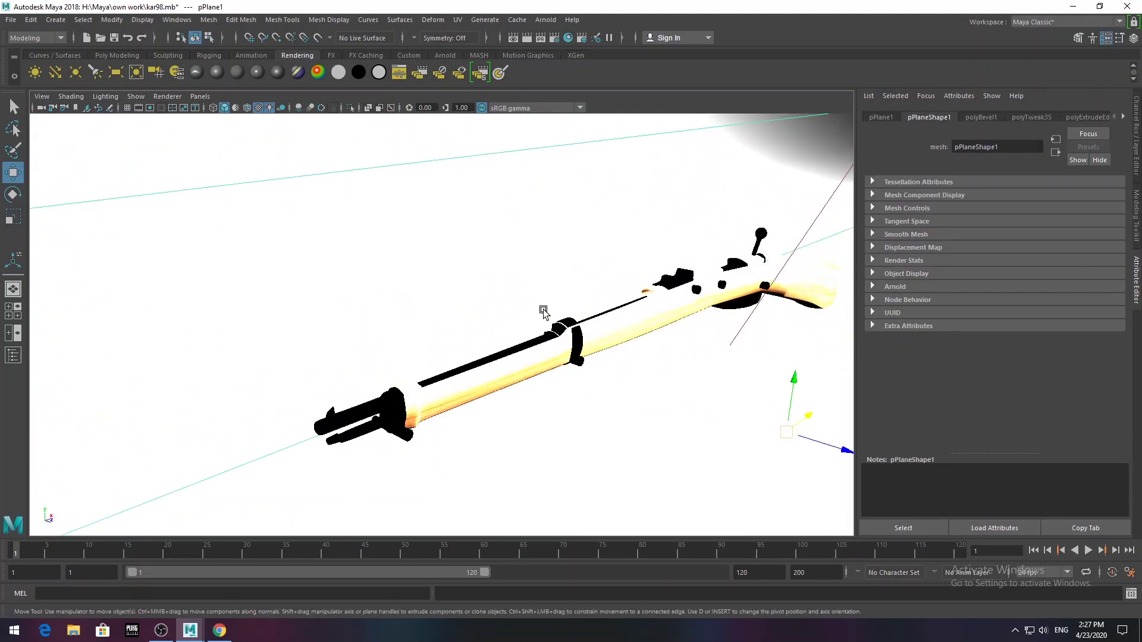
- Separate the rifle's combined metal mesh into individual parts, shown in wireframe-on-shaded view
click(510, 322)
key(6)
click(209, 19)
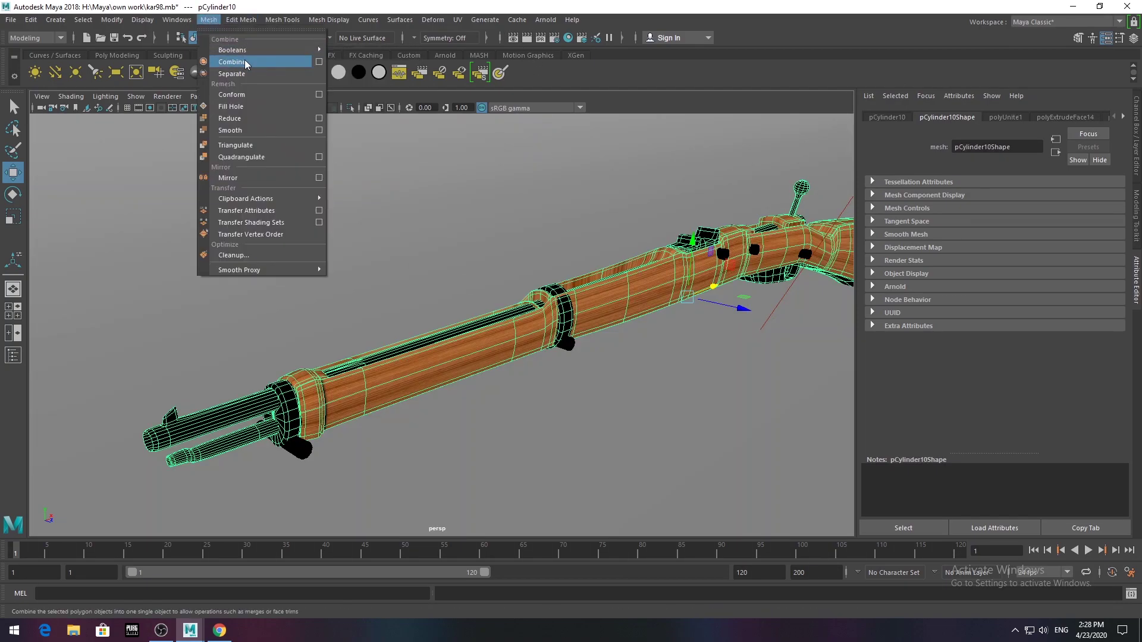
click(235, 73)
scroll(479, 387, down, 5)
click(554, 332)
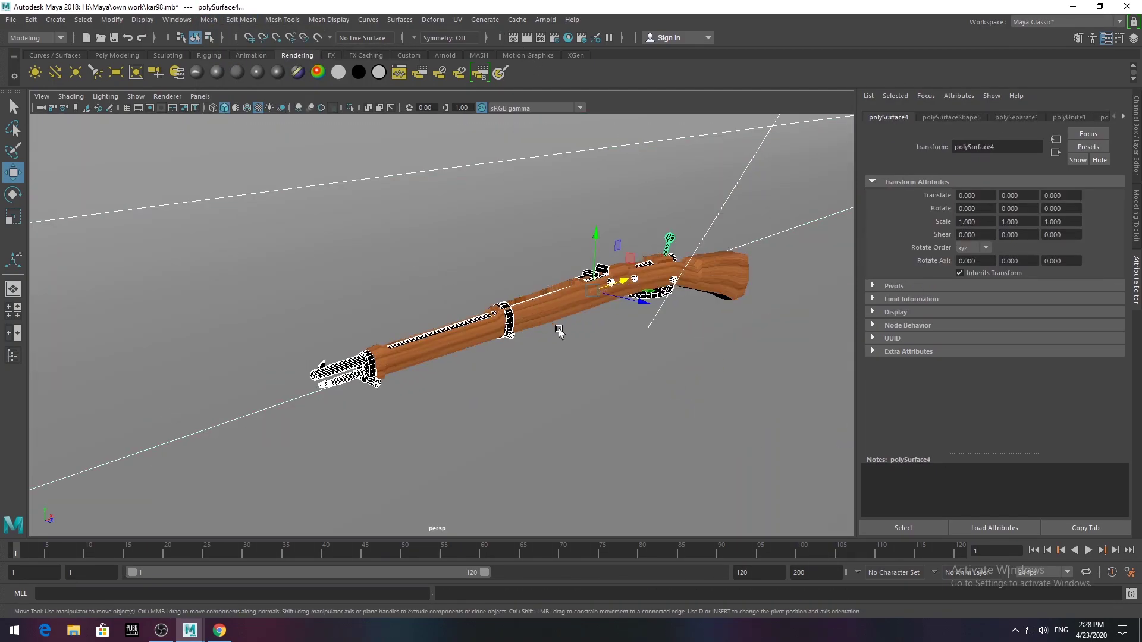
scroll(554, 332, up, 2)
- Assign a new aiStandardSurface material to the metal parts with the Chrome preset
right_drag(319, 290, 323, 583)
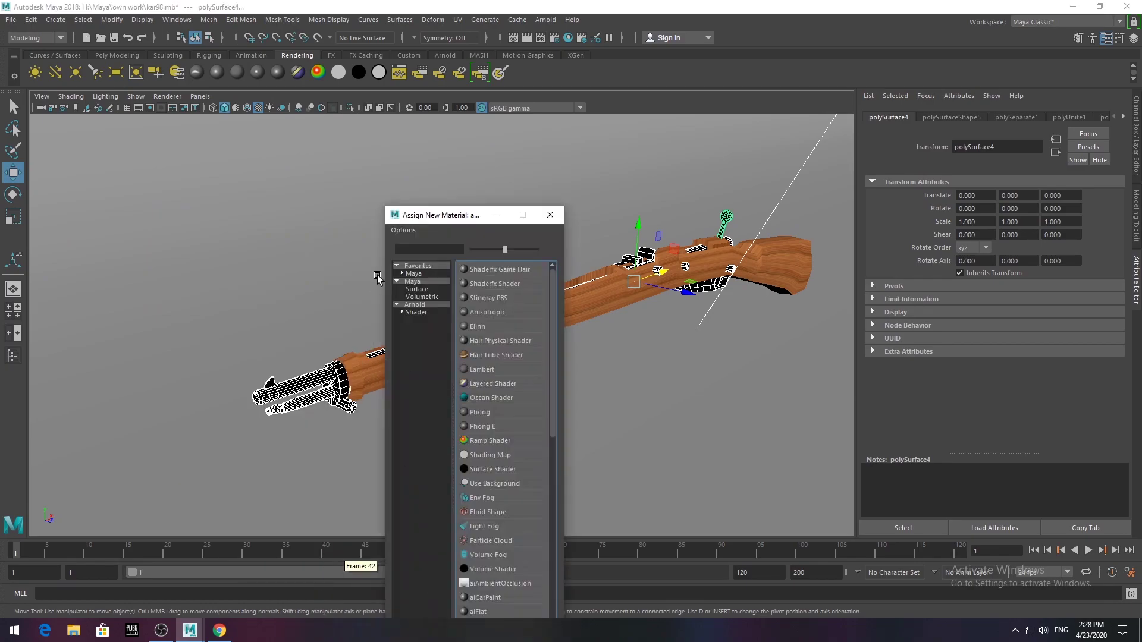
click(416, 312)
click(512, 414)
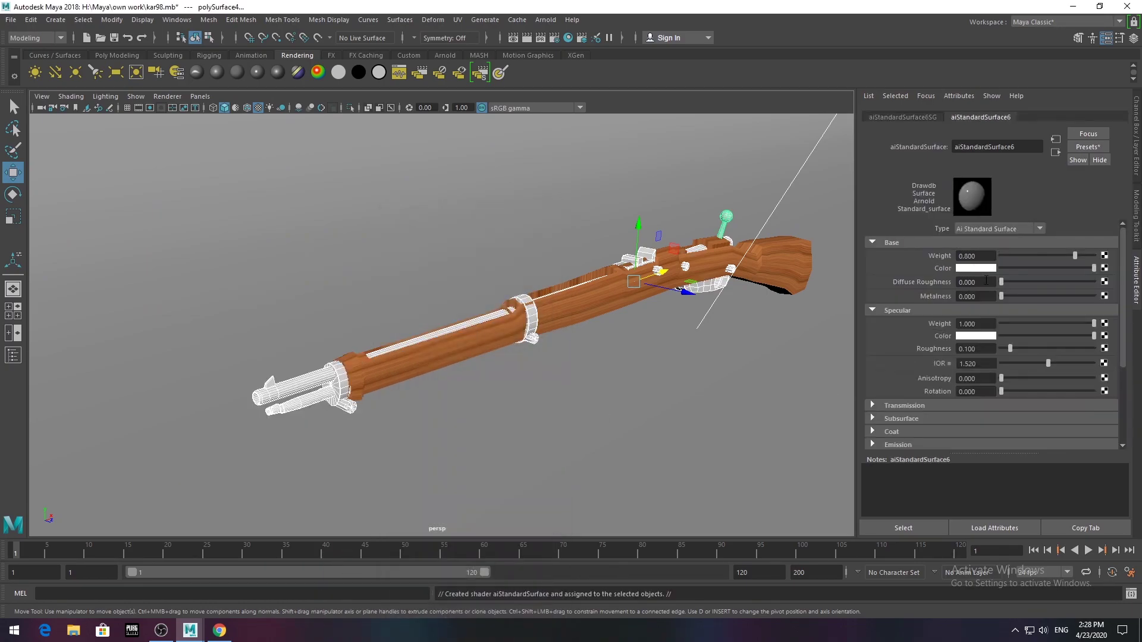
click(1097, 147)
click(904, 260)
- Open the Arnold RenderView window
scroll(309, 387, up, 5)
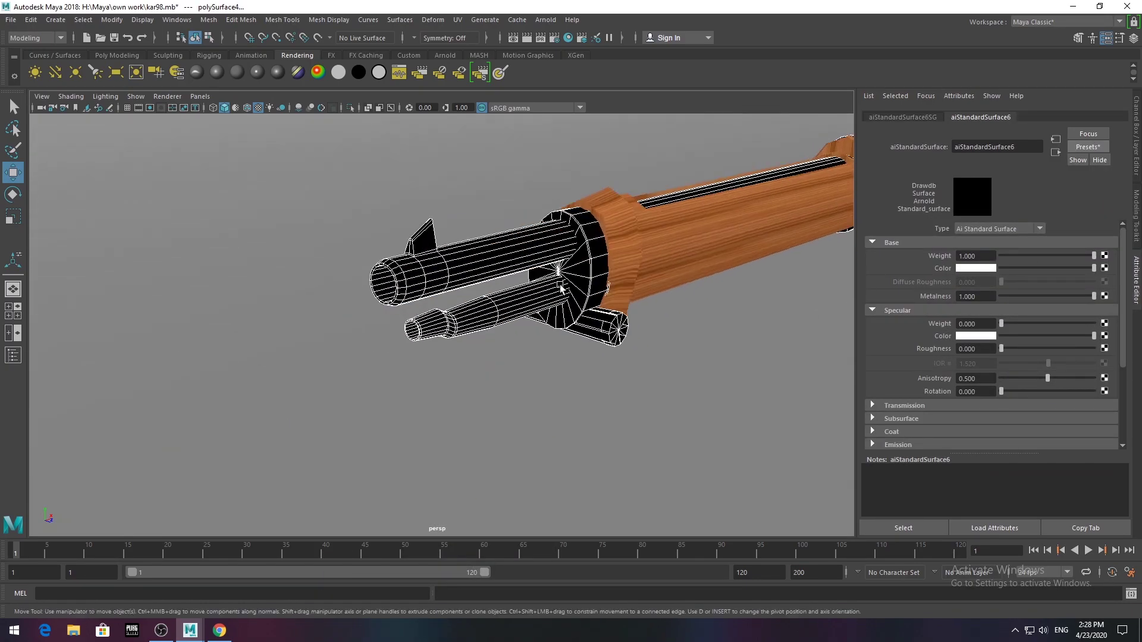
scroll(333, 381, up, 2)
click(546, 19)
click(570, 53)
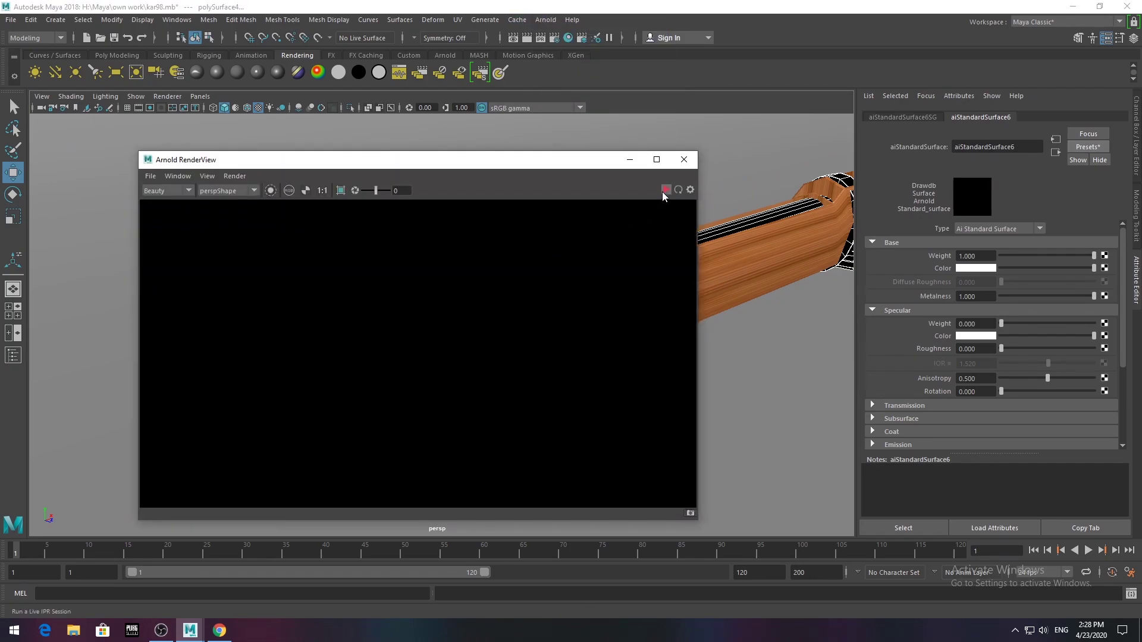
- Render the Kar98 in Arnold; set light grey base, darker specular, roughness 0.201, weight 0.136
click(667, 189)
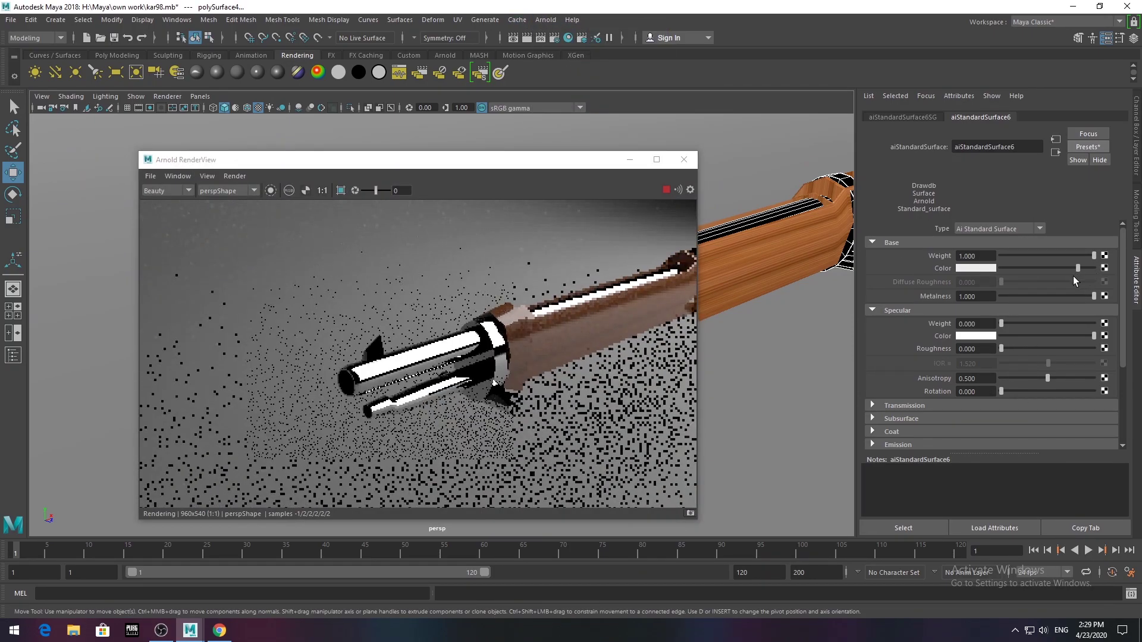
drag(1093, 268, 1053, 268)
click(1009, 336)
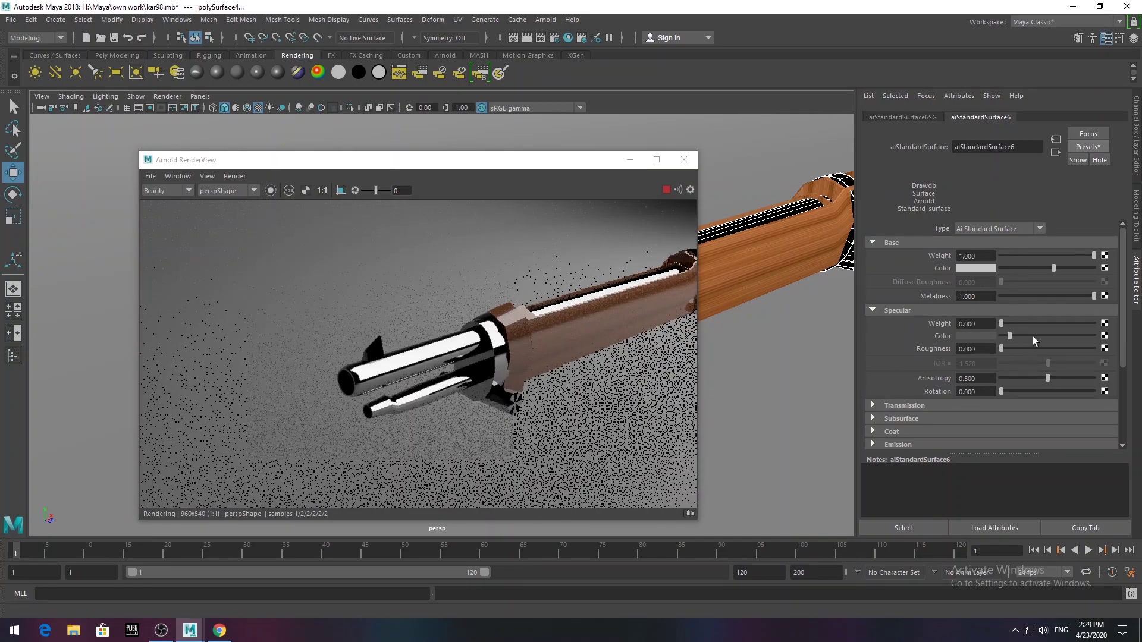
click(1019, 349)
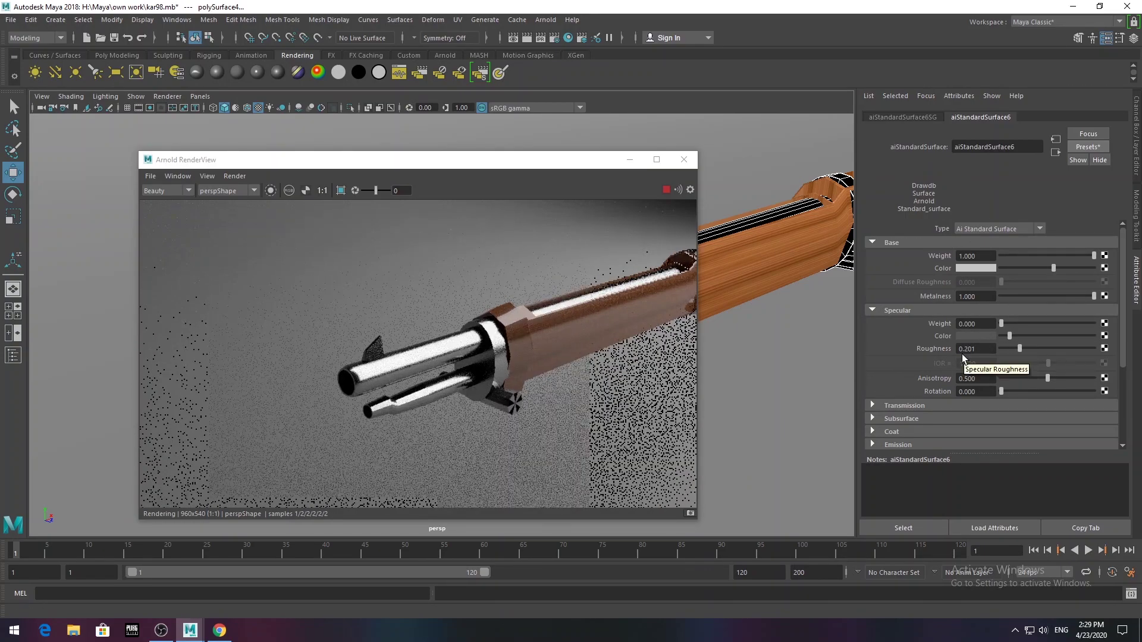
click(1014, 322)
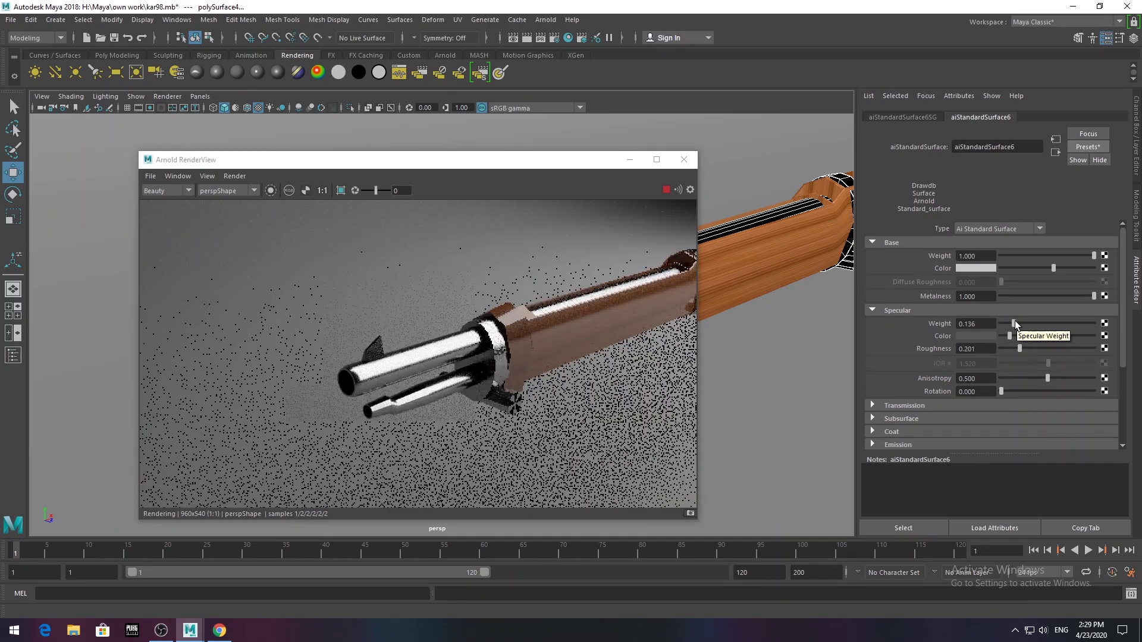